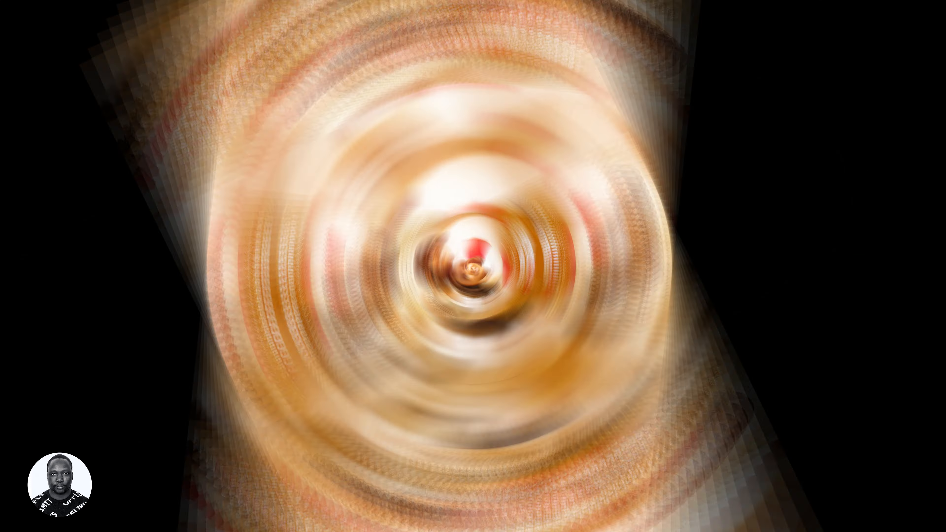
- Start a new document from the recent 1080 × 1350 px, 300 ppi custom preset
click(11, 6)
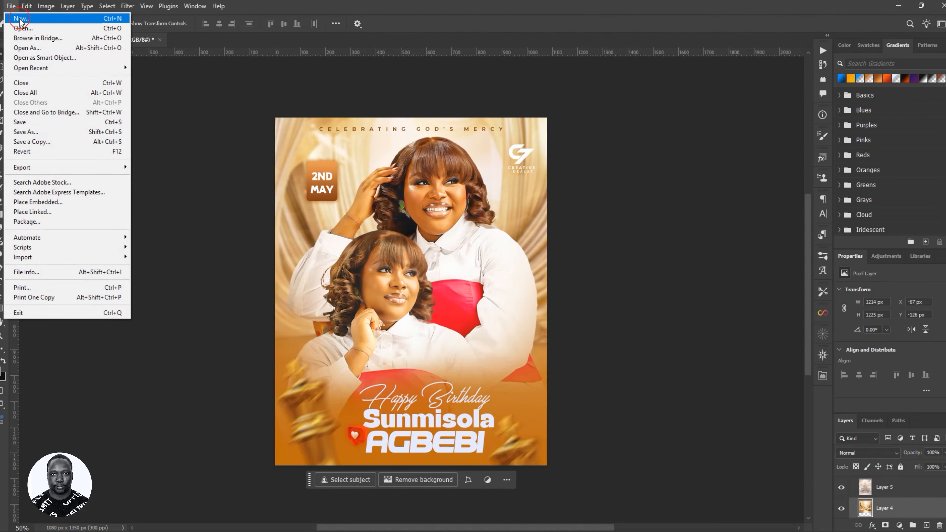
click(19, 19)
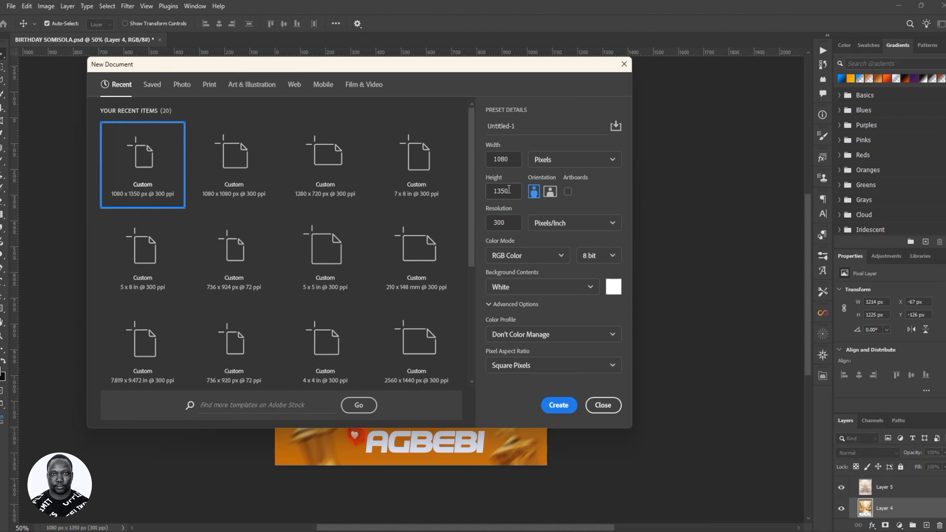
- Confirm height 1350, name the document 'Birthday Flyer Agbebi' and create it
drag(509, 190, 474, 190)
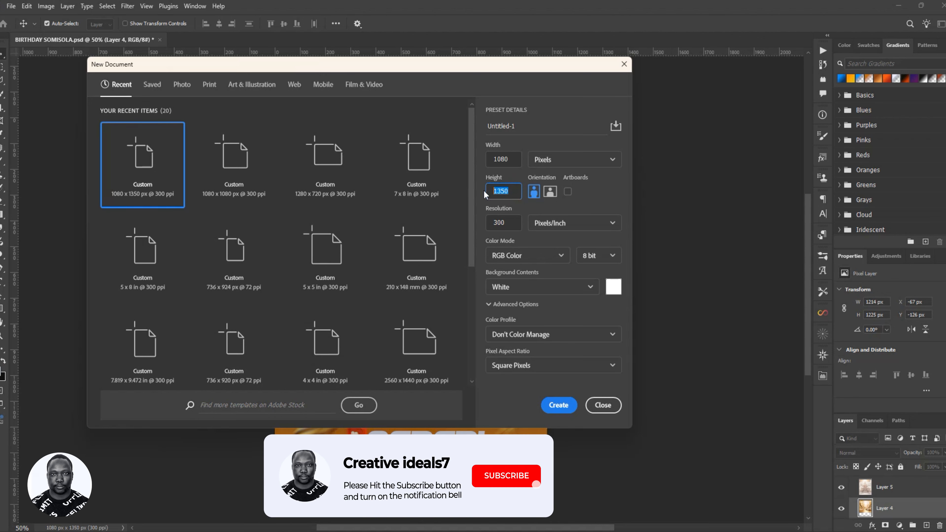
click(576, 164)
double_click(517, 126)
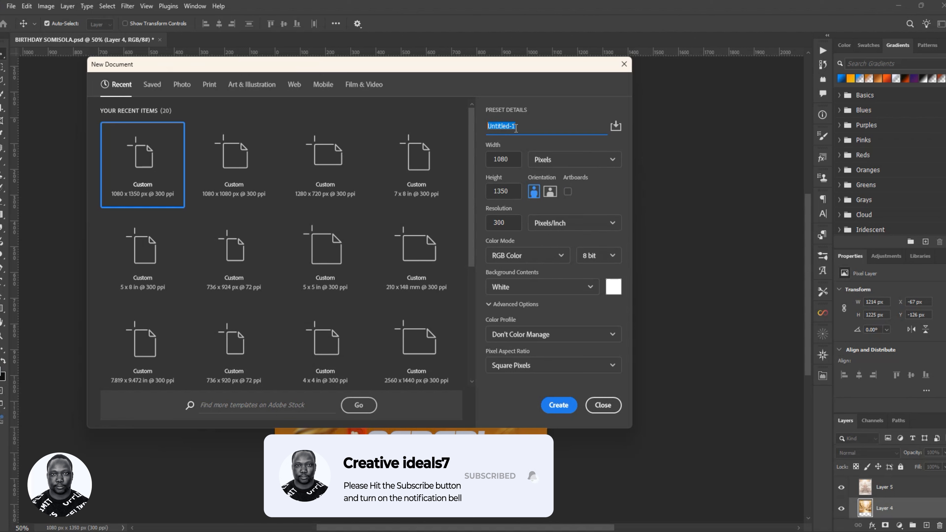
text(B)
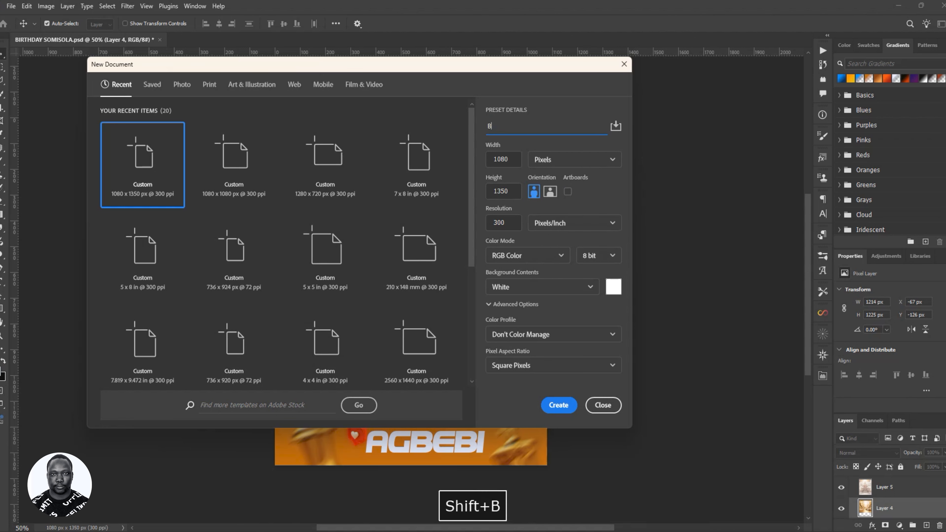
text(irthday Flyer Agbebi)
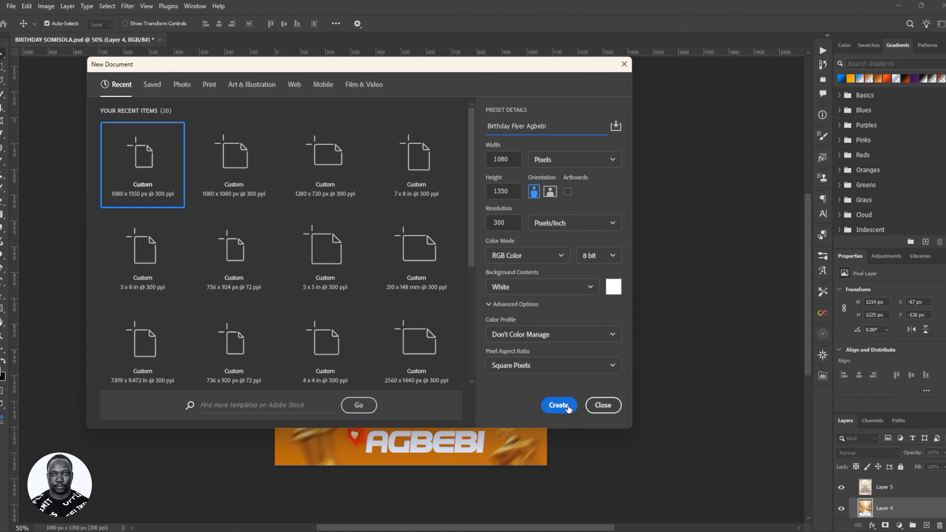
click(568, 408)
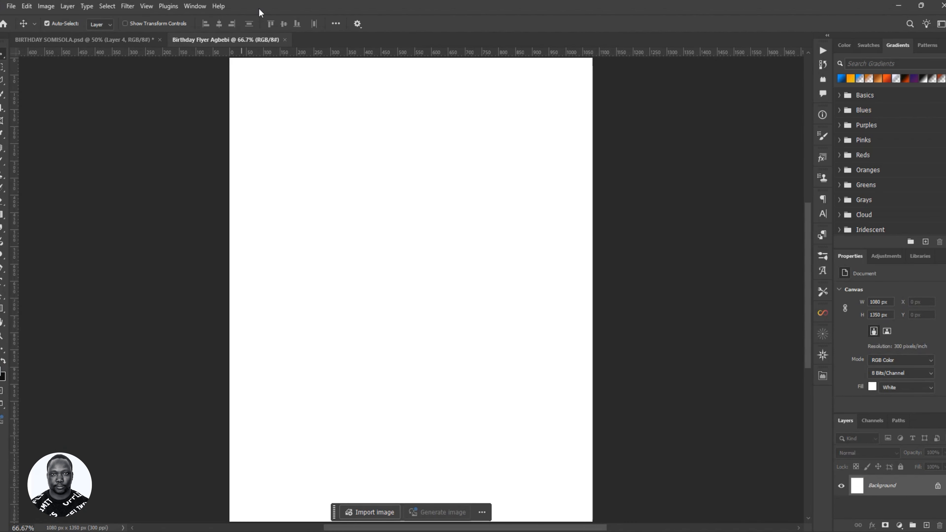
- Zoom out, then drag all eight SUNMISOLA BIRTHDAY images from File Explorer into the flyer as layers
key(ctrl+minus)
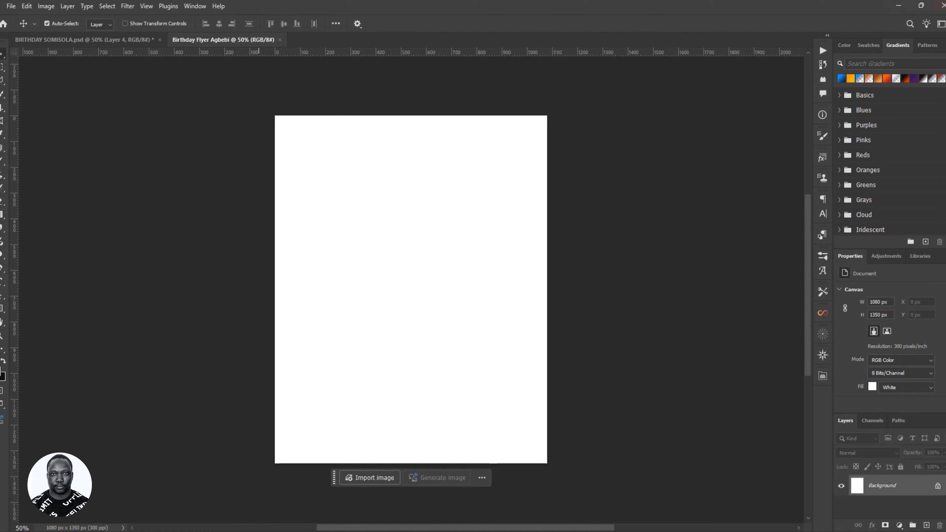
key(alt+Tab)
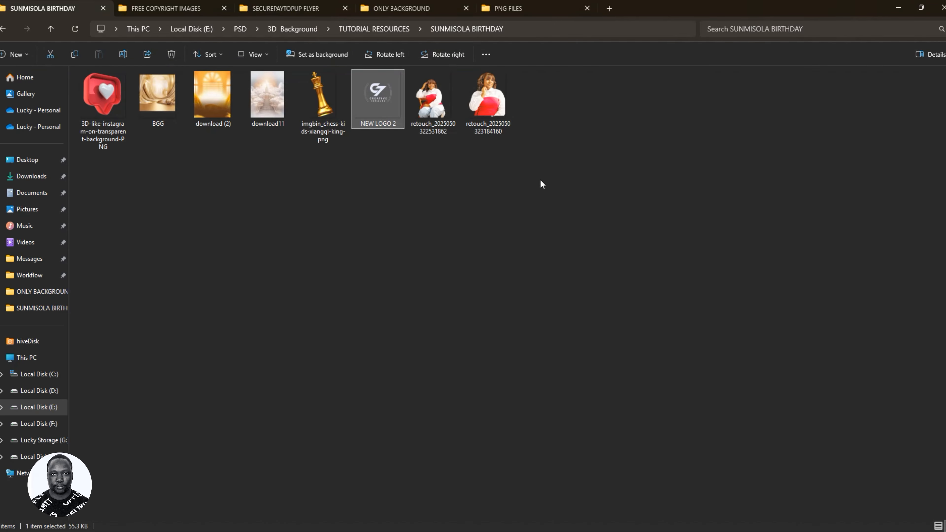
drag(595, 176, 104, 95)
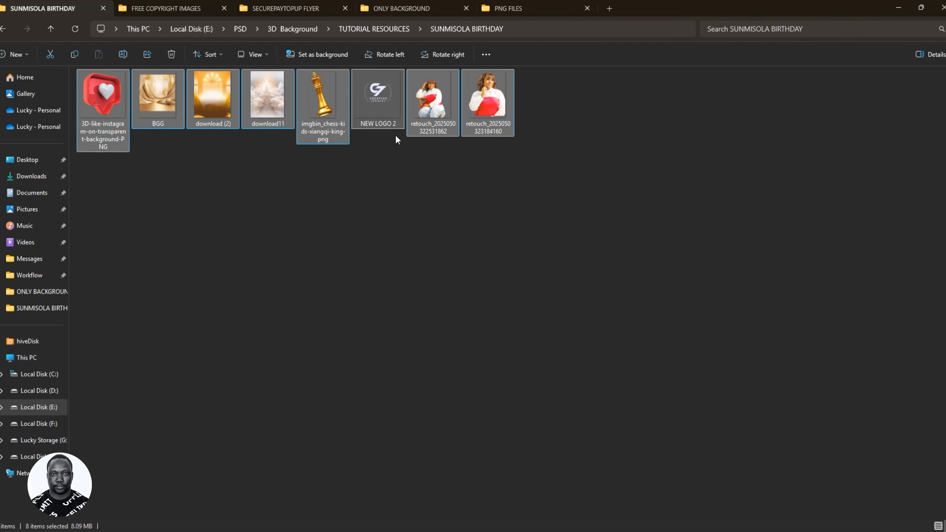
drag(326, 117, 335, 171)
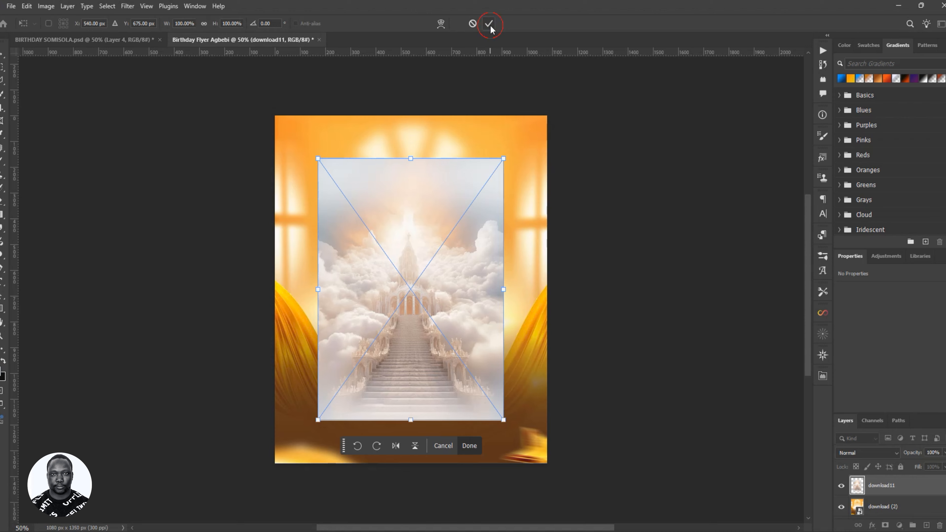
click(490, 24)
click(916, 506)
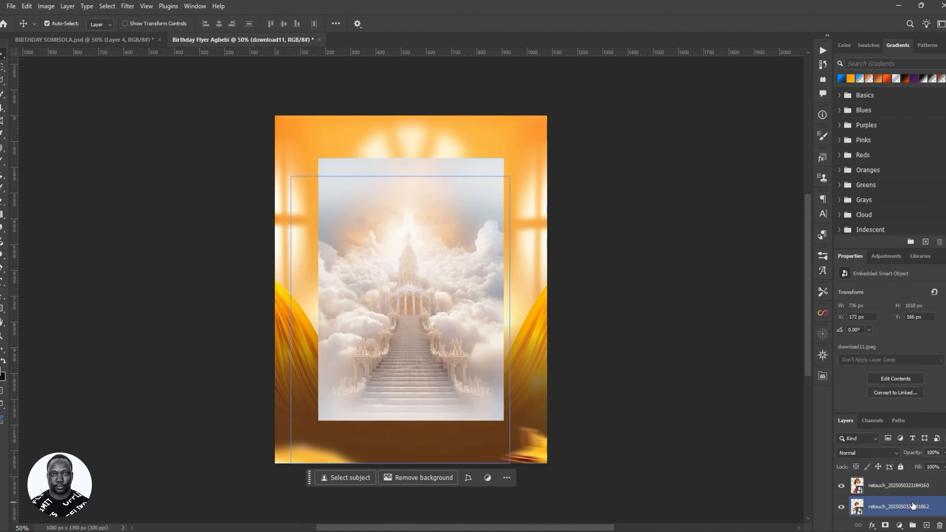
- Group the two retouch photo layers into a group named IMAGE
click(630, 397)
click(885, 501)
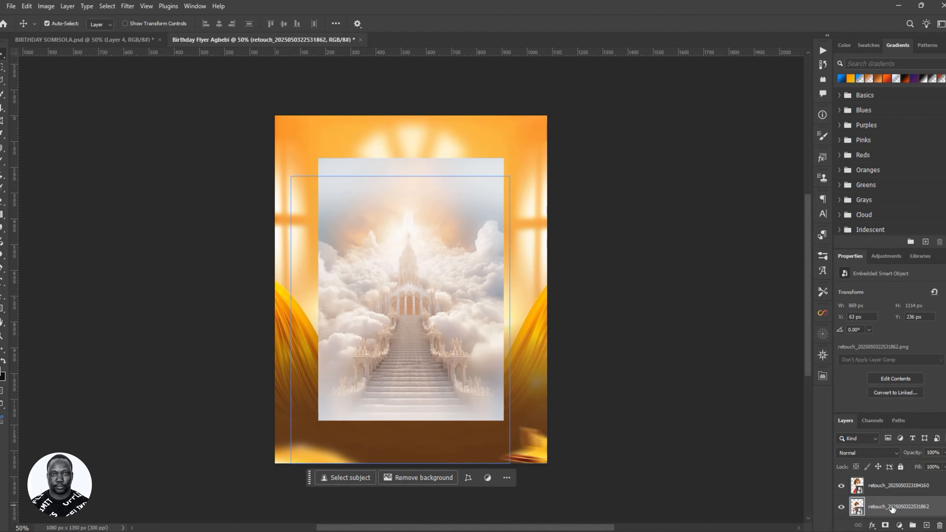
click(889, 493)
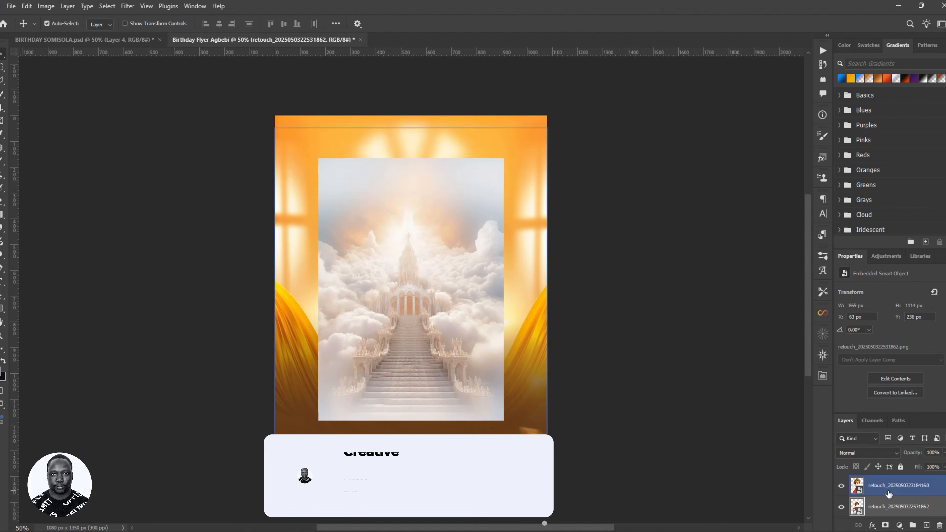
ctrl+click(887, 491)
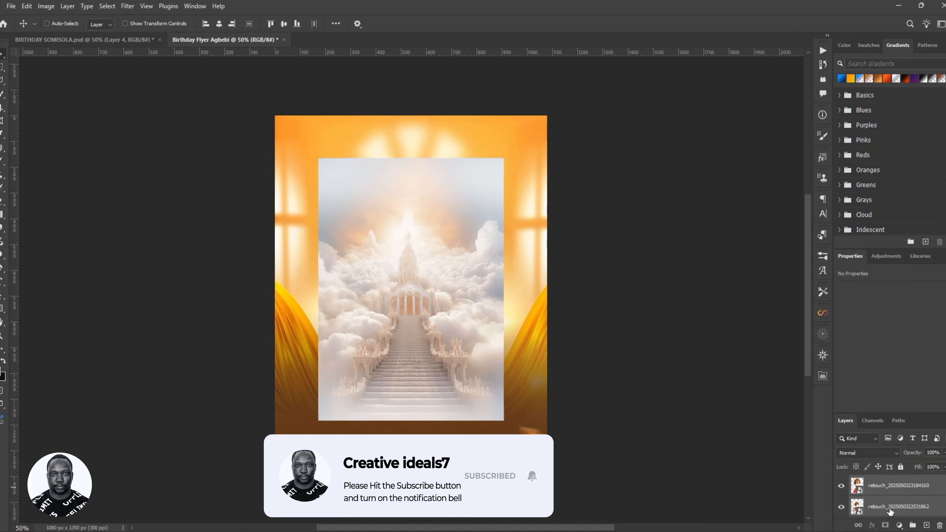
key(ctrl+g)
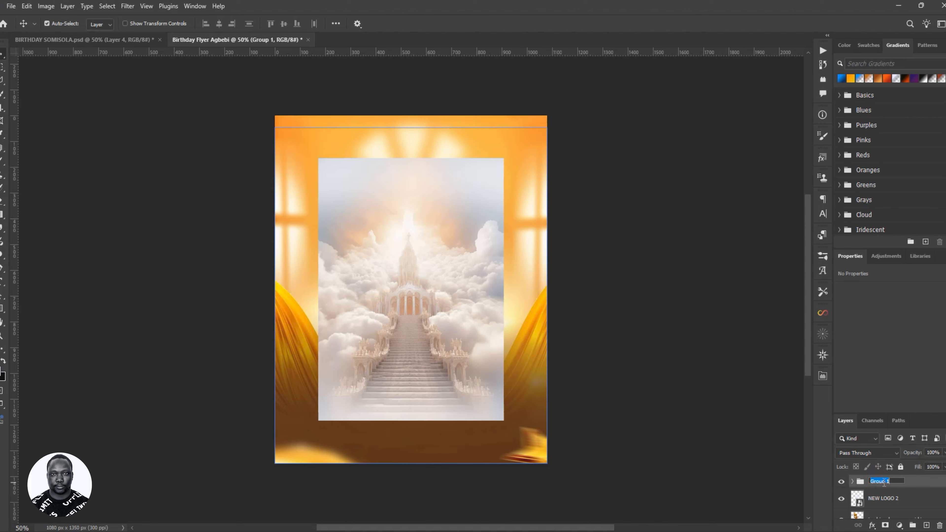
text(IMAGE)
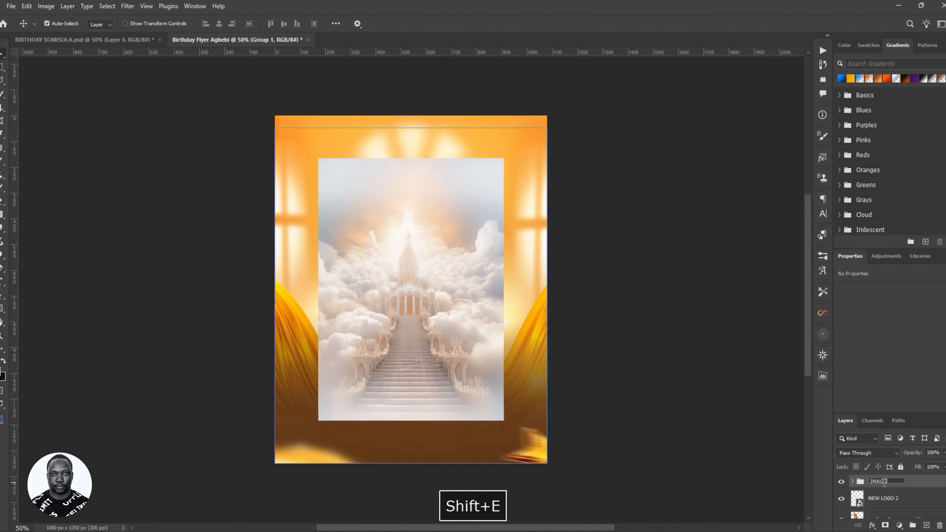
key(Return)
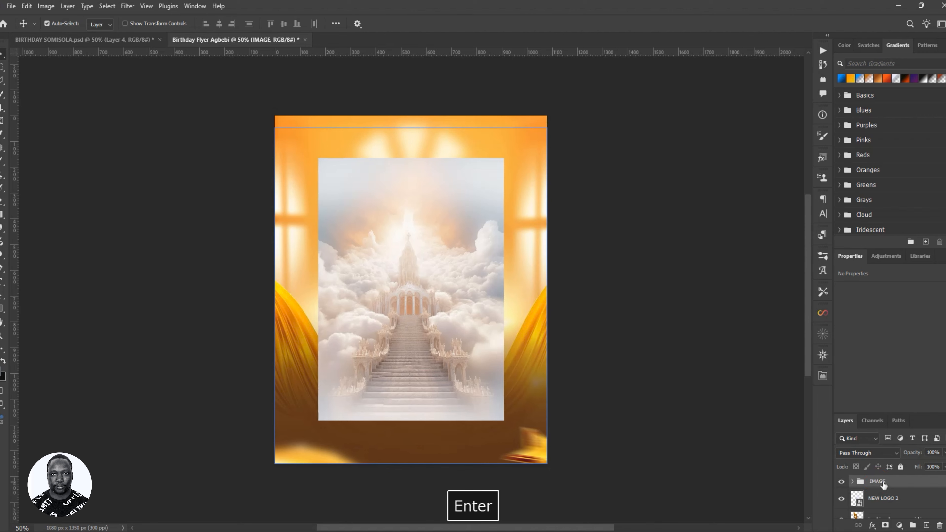
- Put the NEW LOGO 2 layer into its own group named LOGO
click(913, 499)
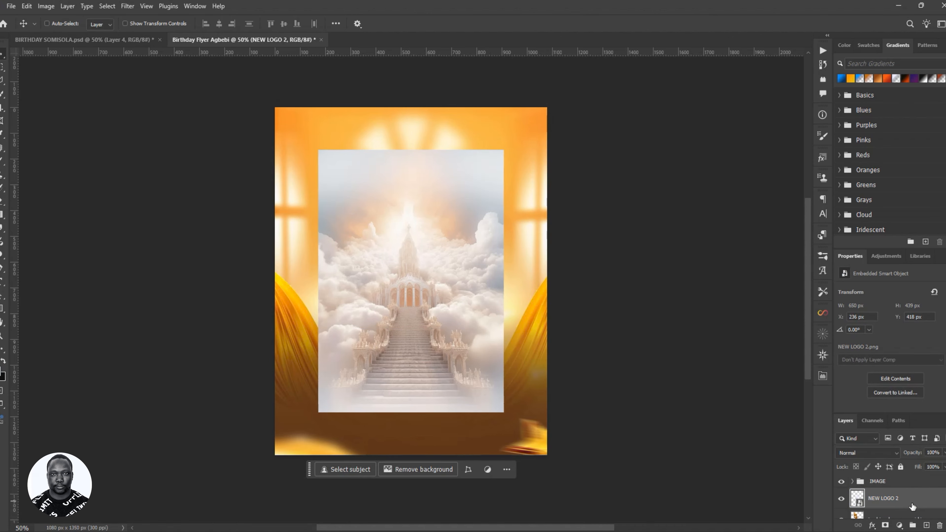
key(ctrl+g)
double_click(884, 496)
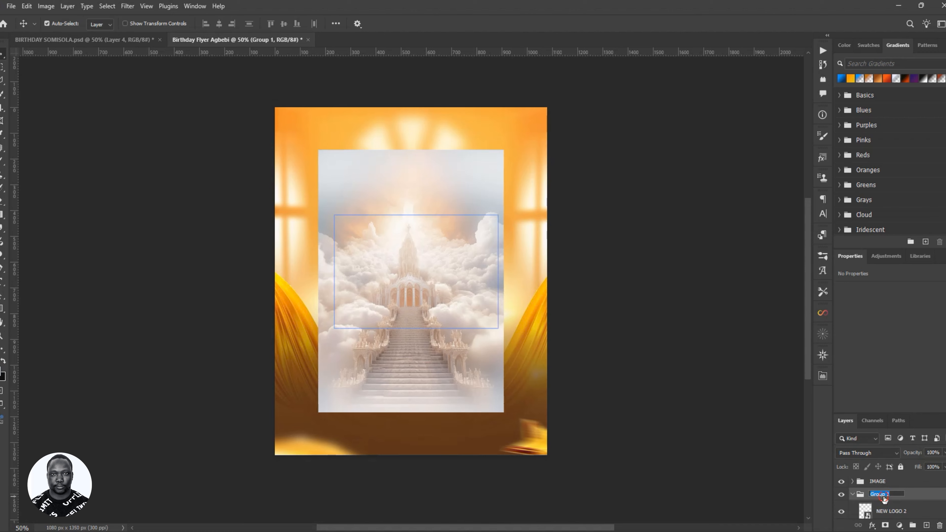
text(LOGO)
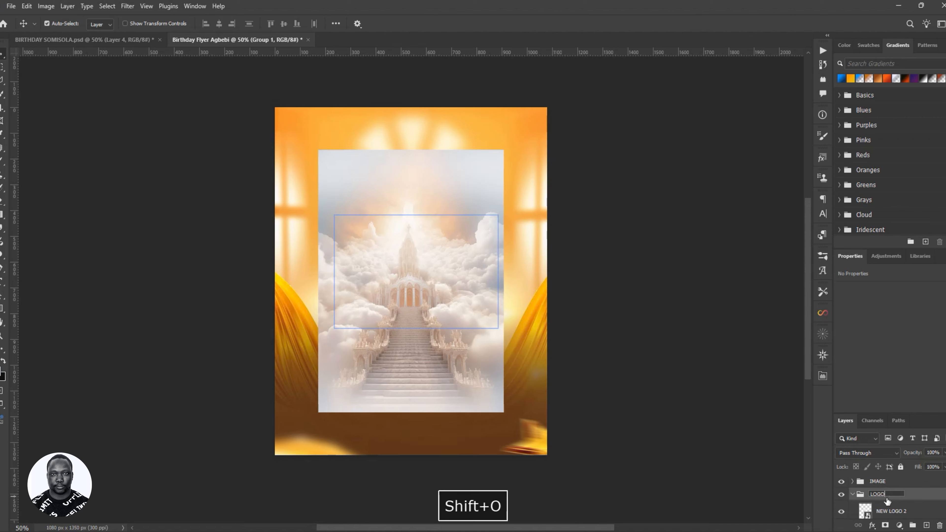
key(Return)
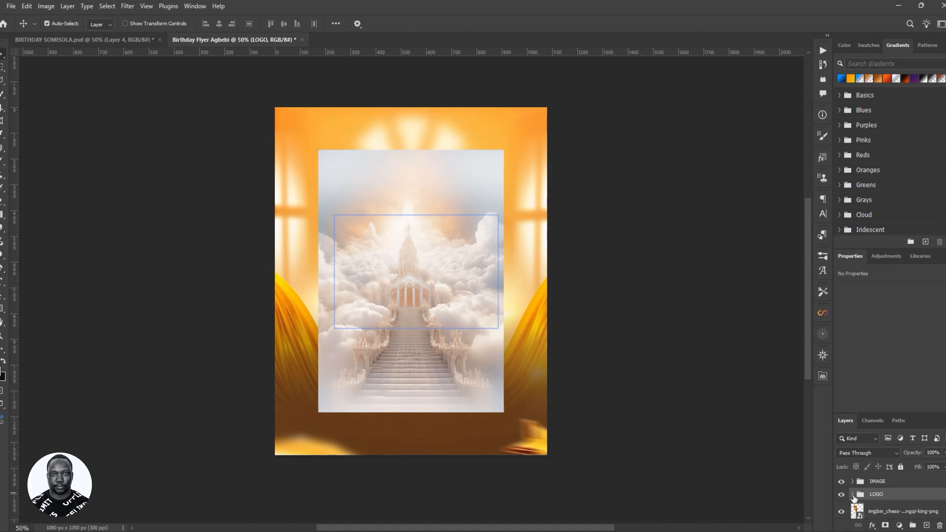
click(863, 512)
- Unlock the Background layer, then group BGG, Layer 0, the chess piece and other background layers
scroll(878, 508, down, 2)
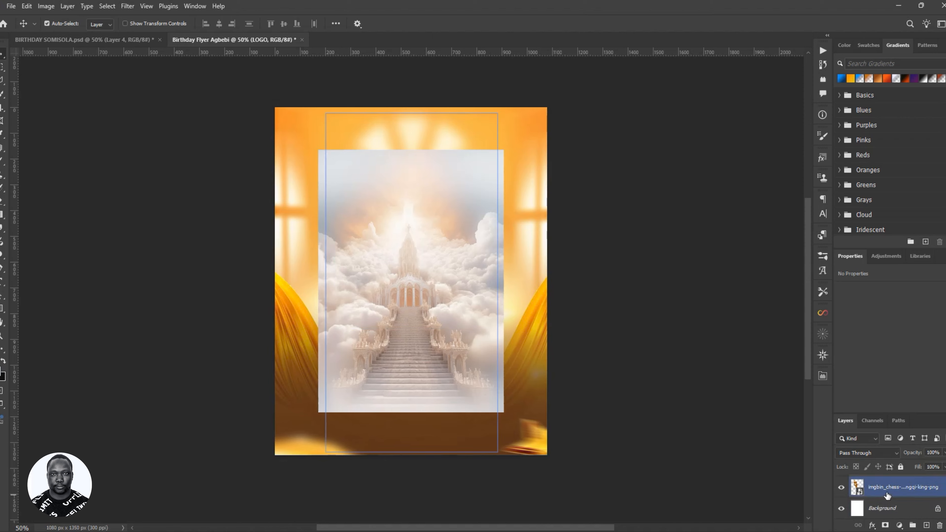
click(935, 509)
scroll(914, 512, up, 3)
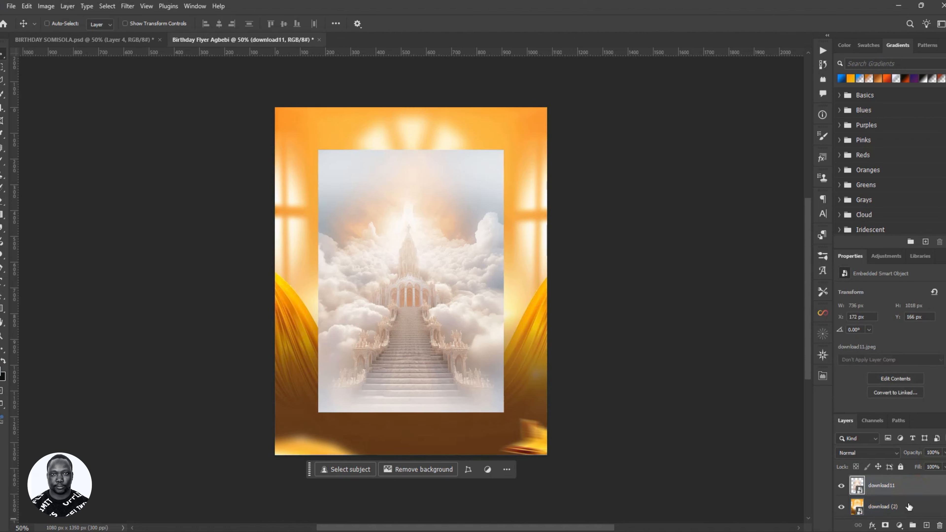
ctrl+click(912, 505)
scroll(914, 503, down, 1)
click(892, 509)
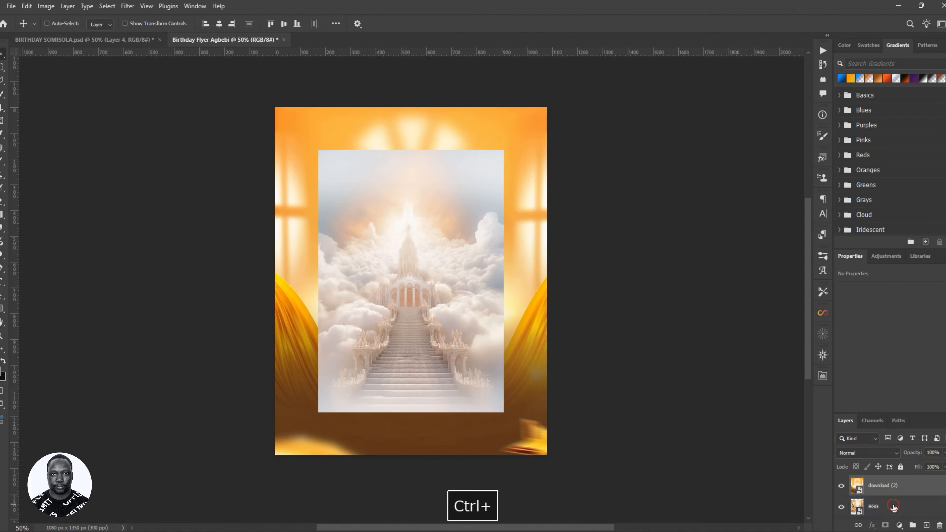
ctrl+click(894, 509)
scroll(904, 509, up, 3)
scroll(906, 510, down, 1)
click(904, 508)
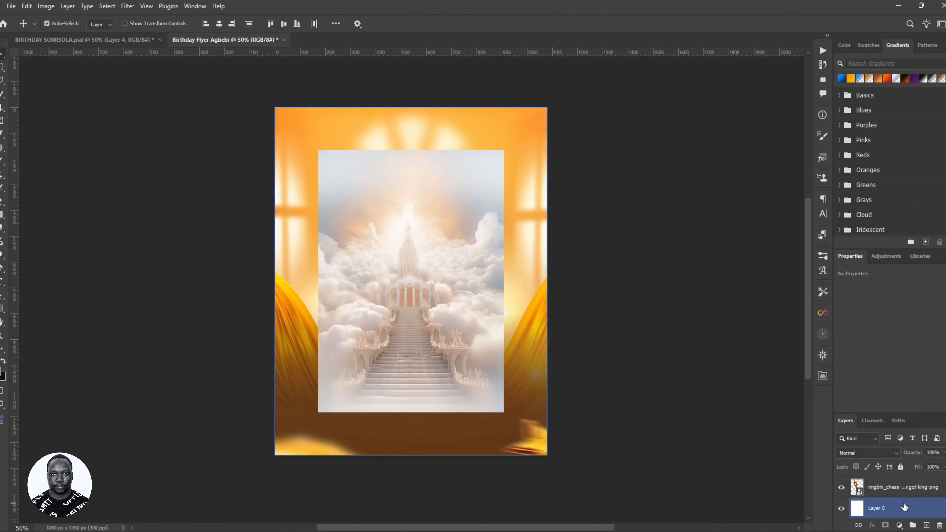
ctrl+click(904, 492)
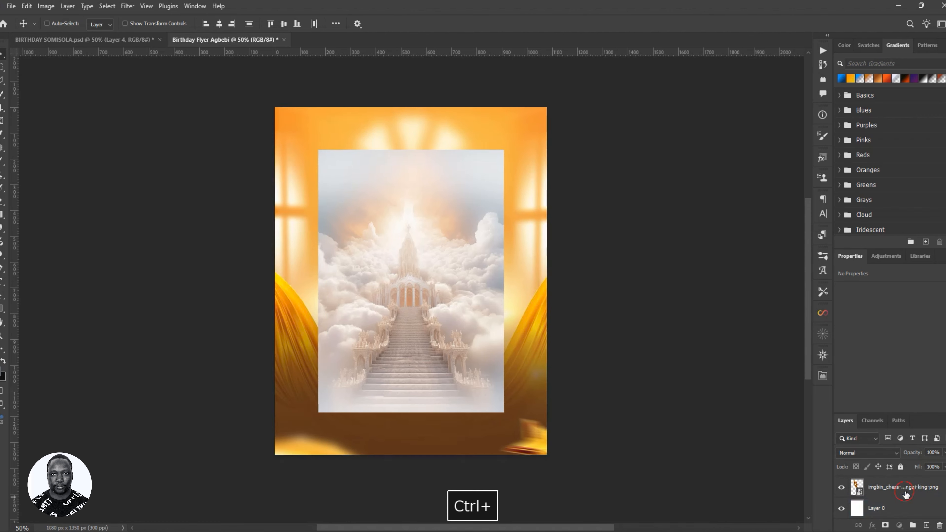
scroll(906, 507, up, 3)
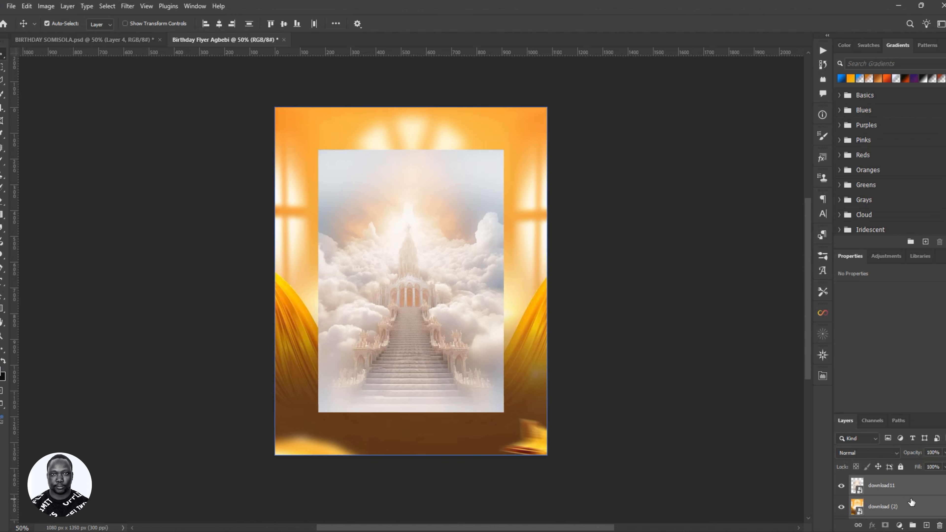
key(ctrl+g)
- Rename the new group BG, move it below LOGO, and drag Layer 0 into it
click(880, 481)
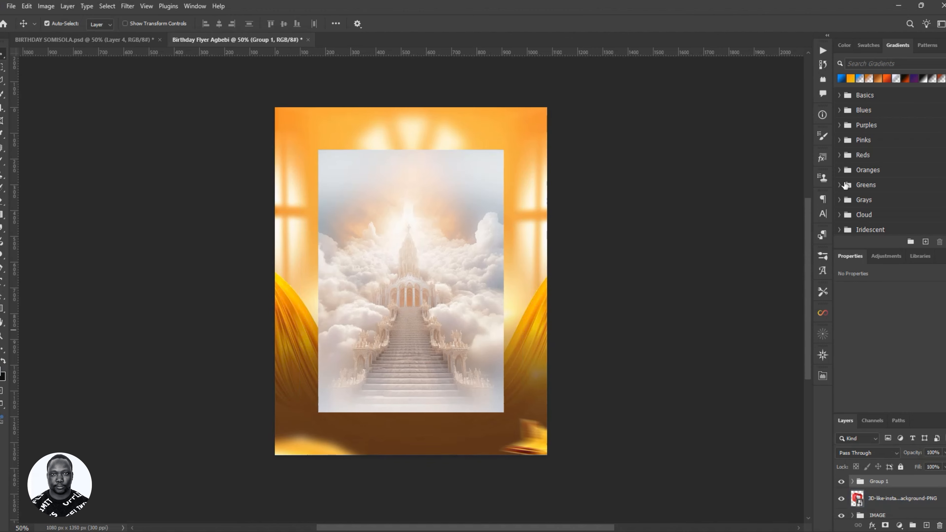
double_click(876, 482)
click(867, 507)
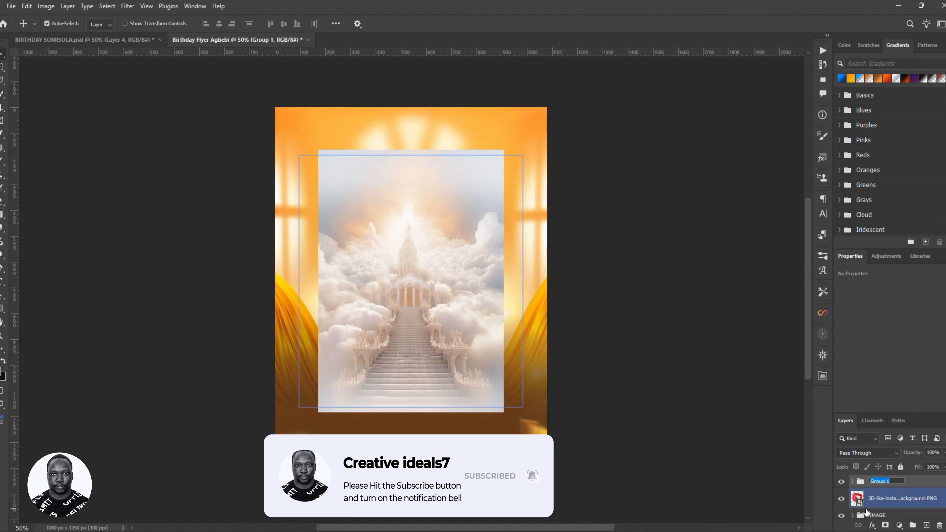
text(BG)
key(Return)
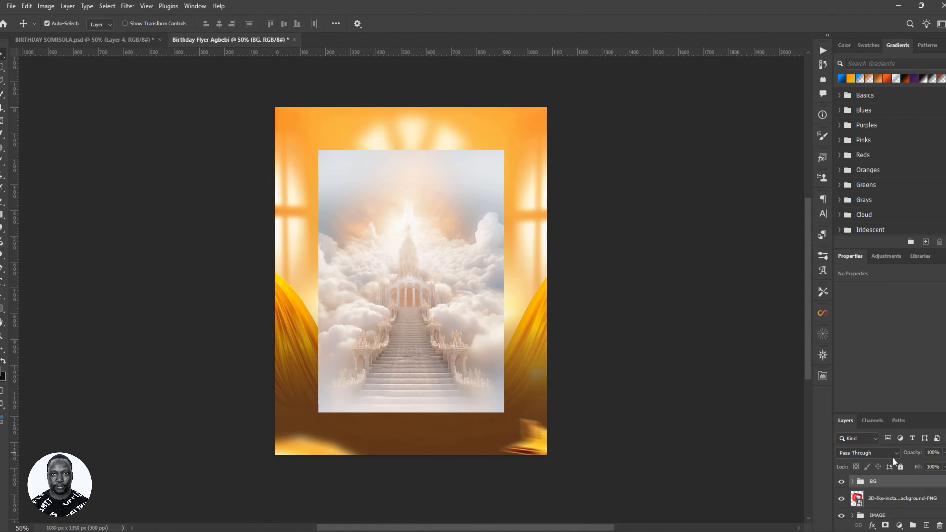
mouse_move(892, 481)
mouse_down()
mouse_move(912, 528)
mouse_move(902, 497)
mouse_up()
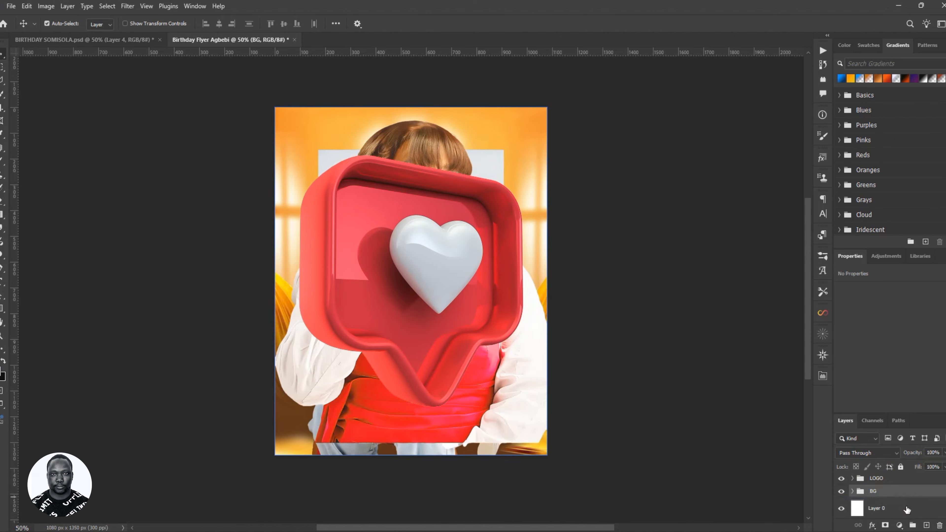
click(907, 514)
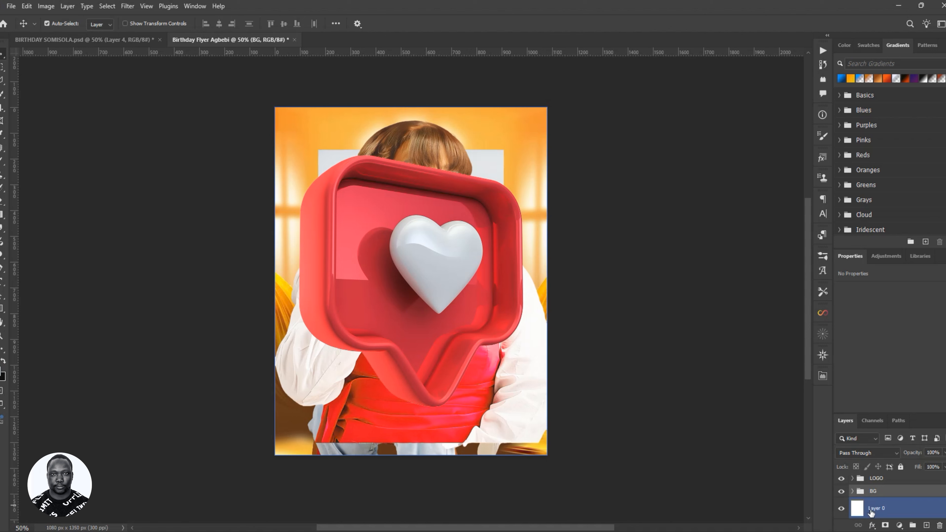
drag(871, 513, 869, 496)
- Inside the BG group, move Layer 0 below the BGG layer
click(853, 512)
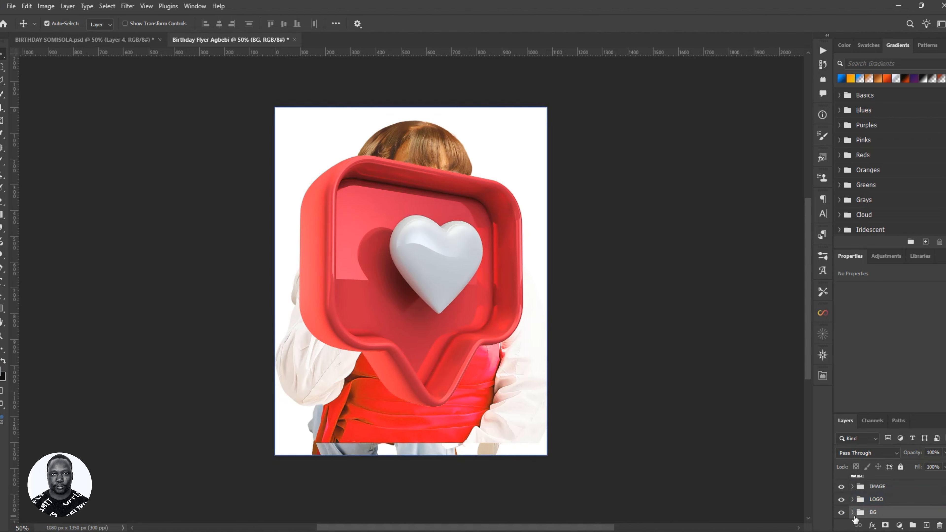
click(852, 513)
scroll(872, 507, down, 3)
drag(891, 484, 903, 515)
scroll(909, 504, up, 3)
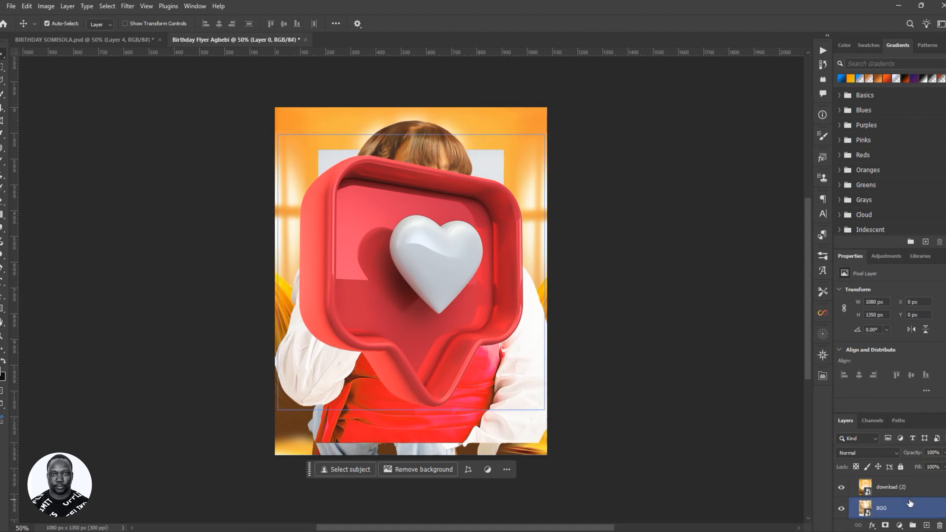
- Collapse and hide the BG group, then hide the 3D heart layer
click(854, 492)
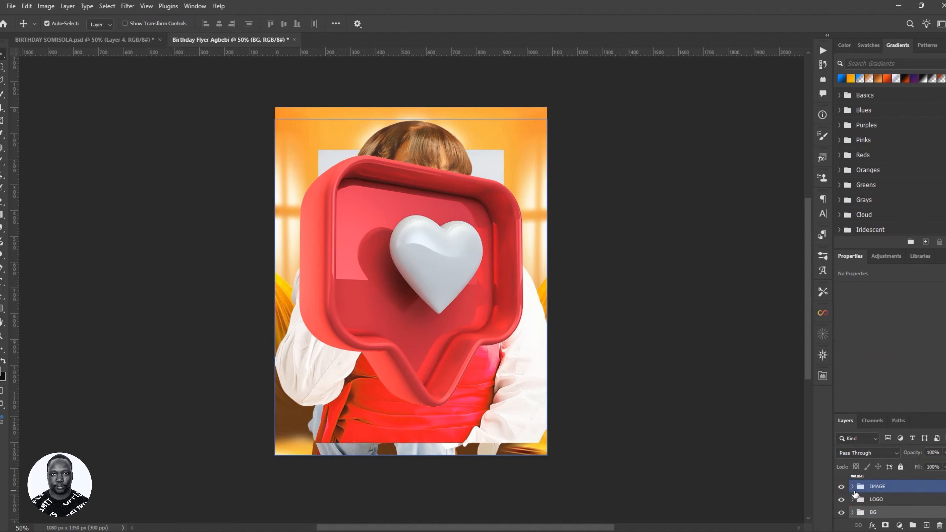
click(841, 513)
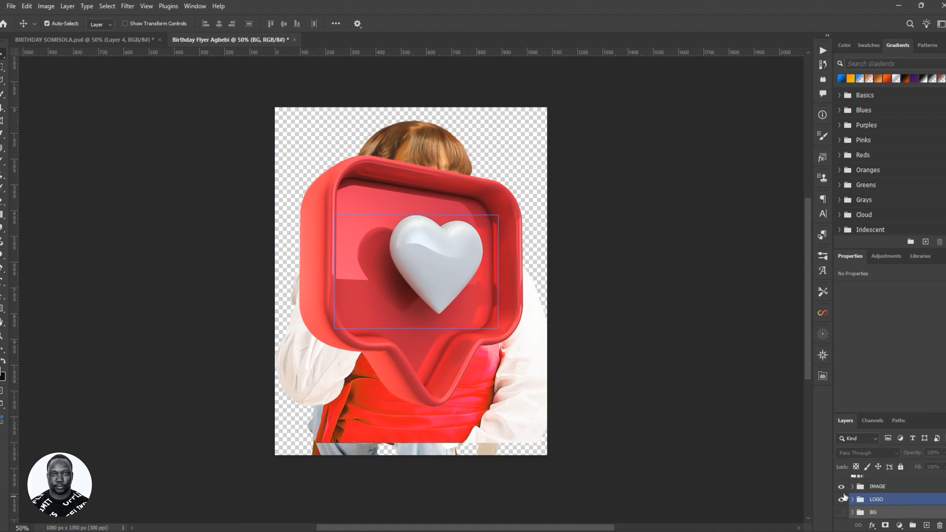
scroll(851, 497, up, 1)
click(853, 499)
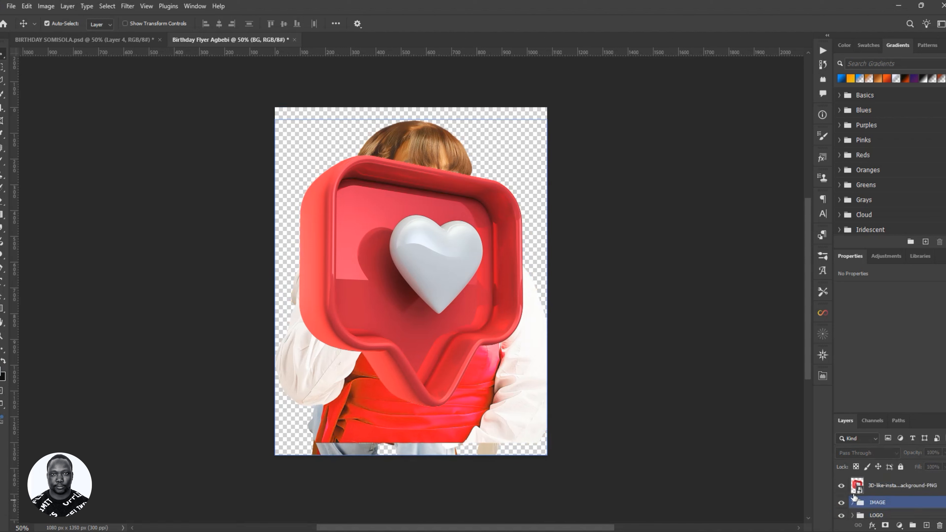
click(856, 486)
click(842, 485)
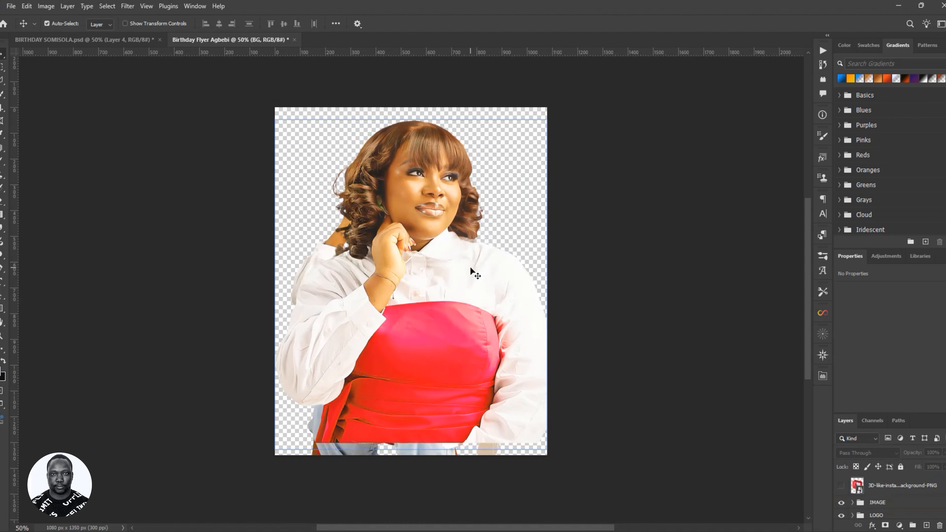
- Centre the close-up woman on the page and tuck the seated woman behind her
mouse_move(470, 266)
mouse_down()
mouse_move(501, 284)
mouse_move(563, 219)
mouse_move(540, 211)
mouse_move(545, 253)
mouse_up()
drag(398, 269, 386, 209)
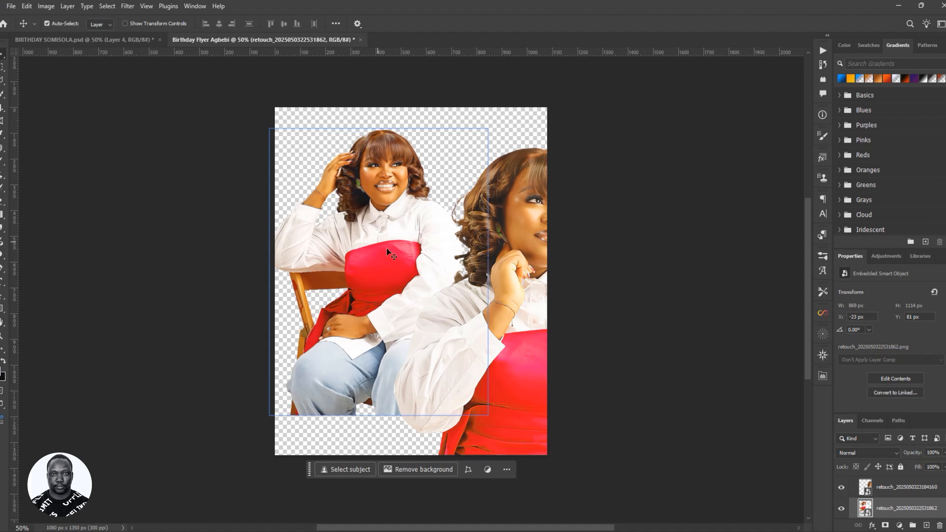
drag(386, 248, 402, 237)
click(501, 234)
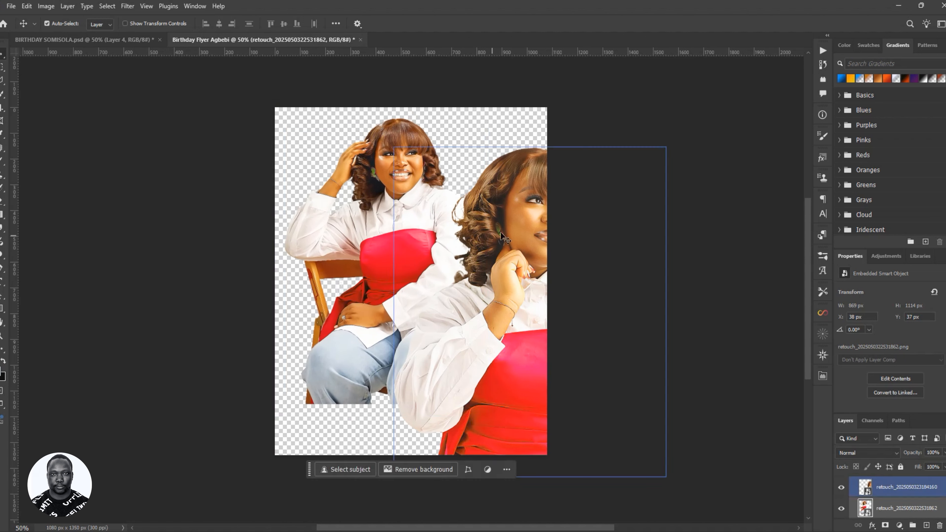
drag(501, 234, 378, 224)
click(390, 139)
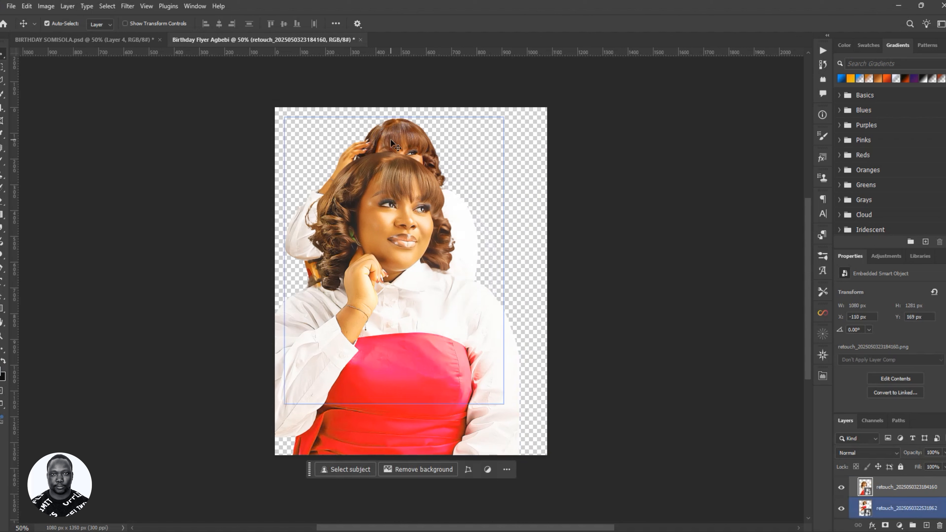
drag(390, 139, 484, 145)
click(414, 257)
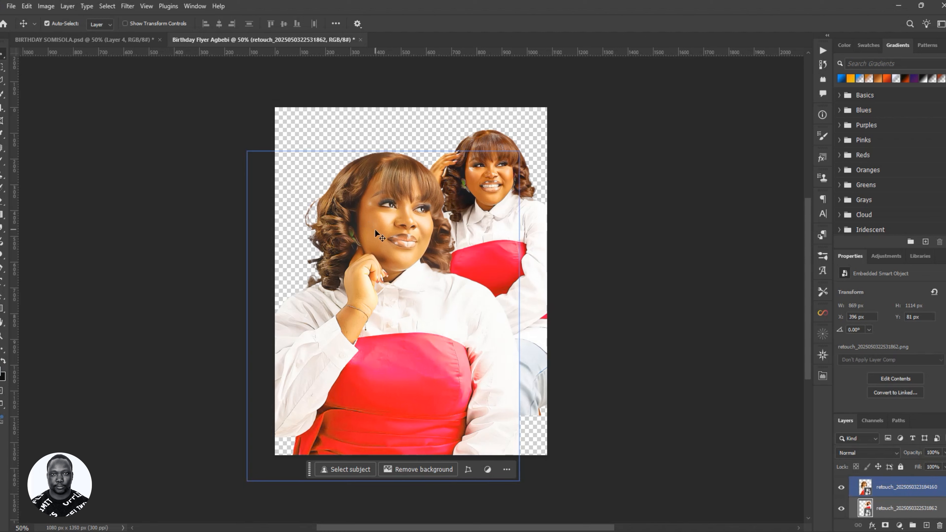
drag(403, 239, 428, 190)
drag(515, 202, 418, 195)
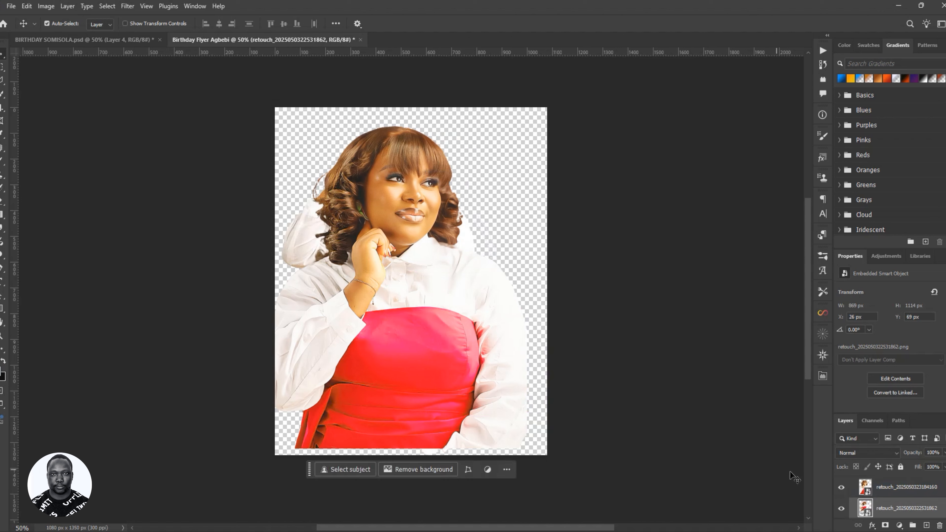
- Hide the IMAGE and LOGO groups and show the BG group again
scroll(881, 503, up, 2)
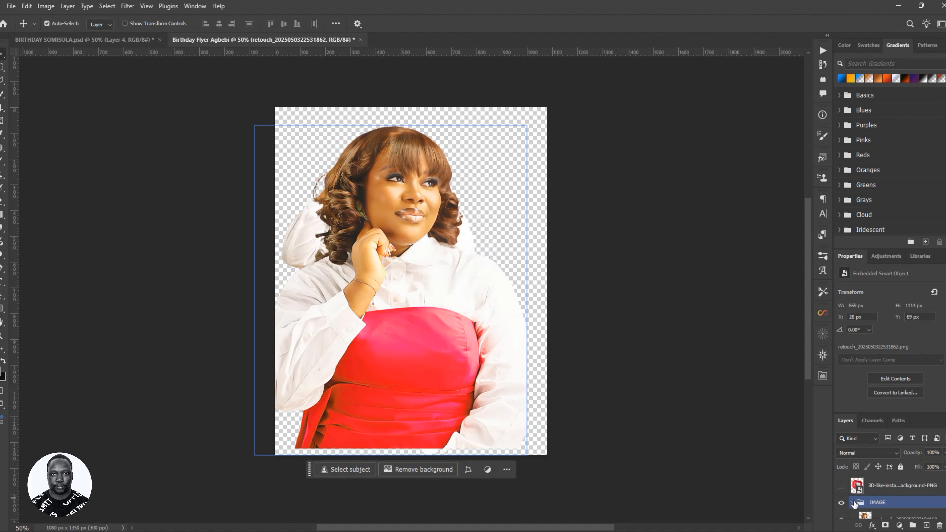
click(853, 503)
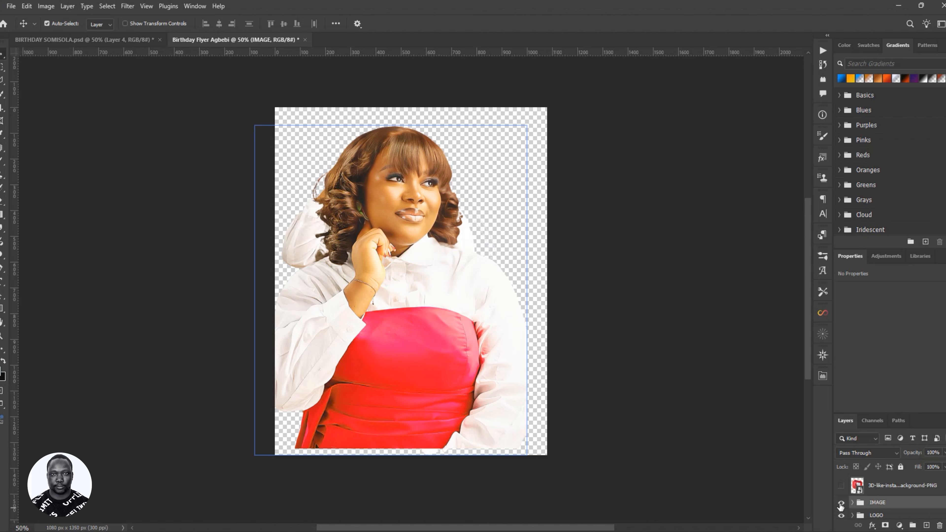
click(841, 504)
scroll(883, 507, down, 1)
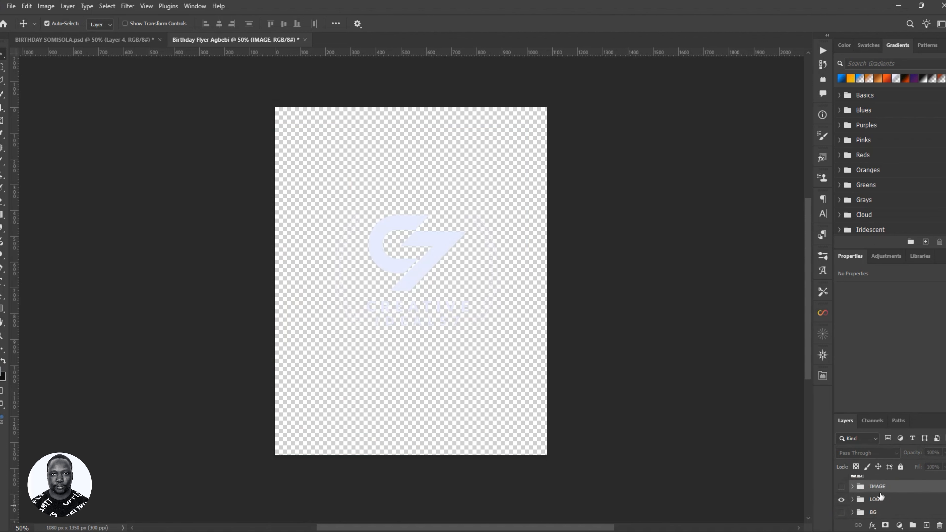
click(841, 500)
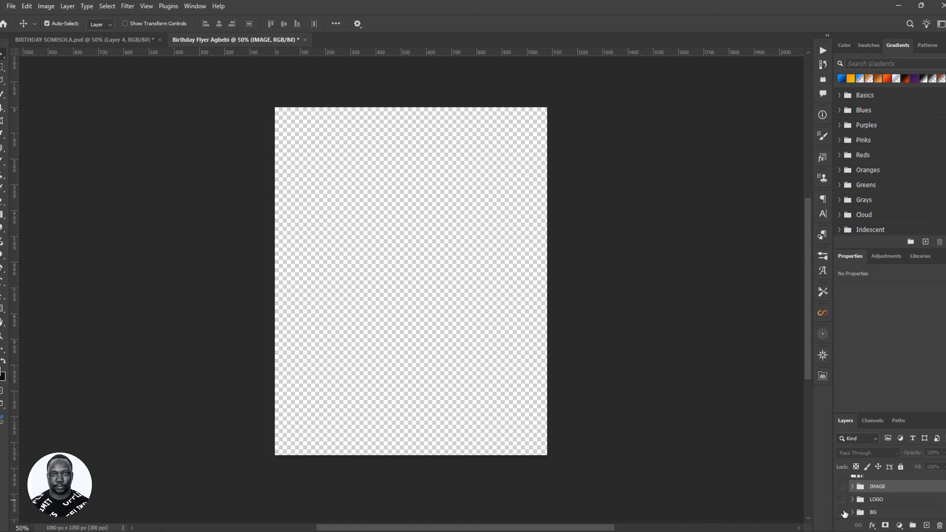
click(842, 513)
- Hide the download11 stairway and orange download (2) layers, leaving Layer 0 selected
click(453, 299)
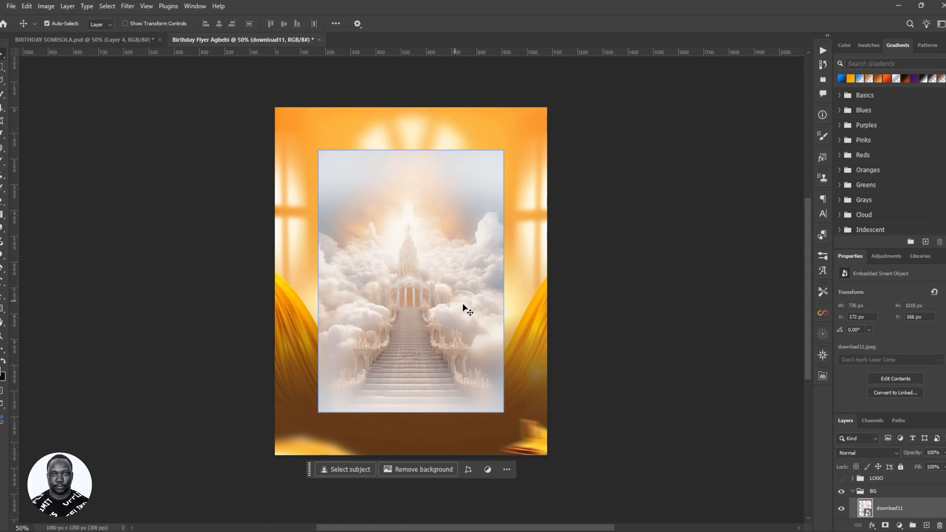
click(841, 509)
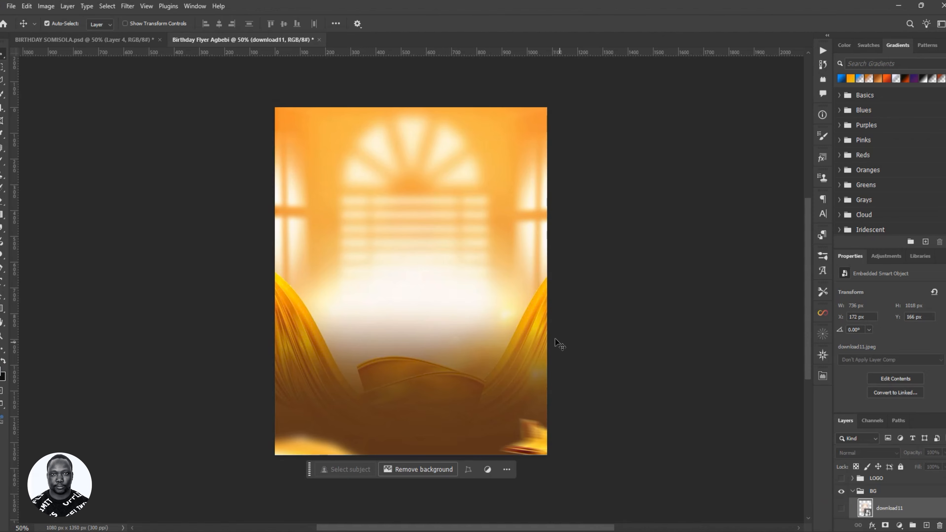
scroll(887, 499, down, 1)
click(856, 511)
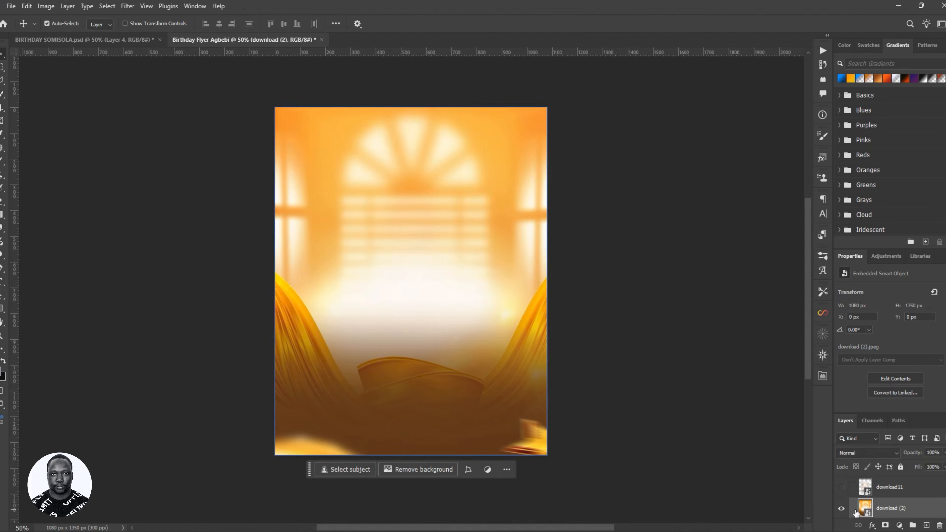
click(842, 509)
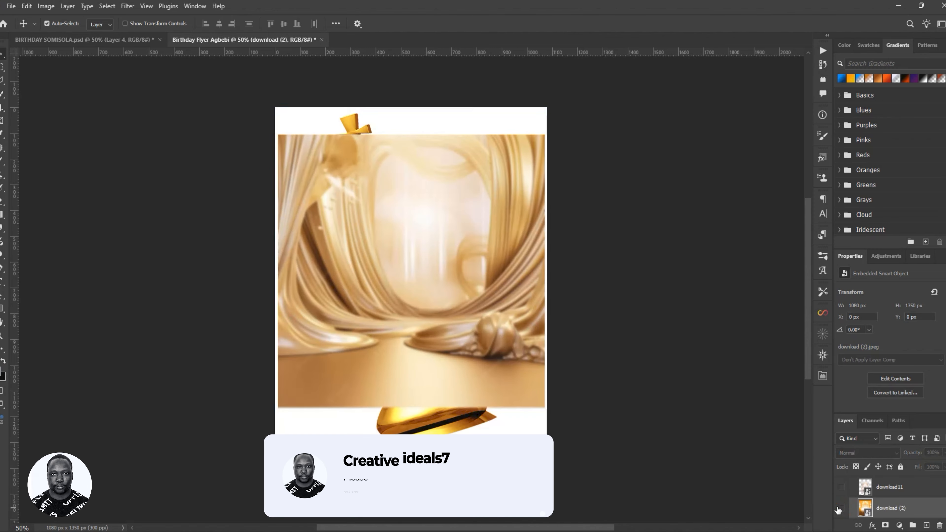
click(454, 440)
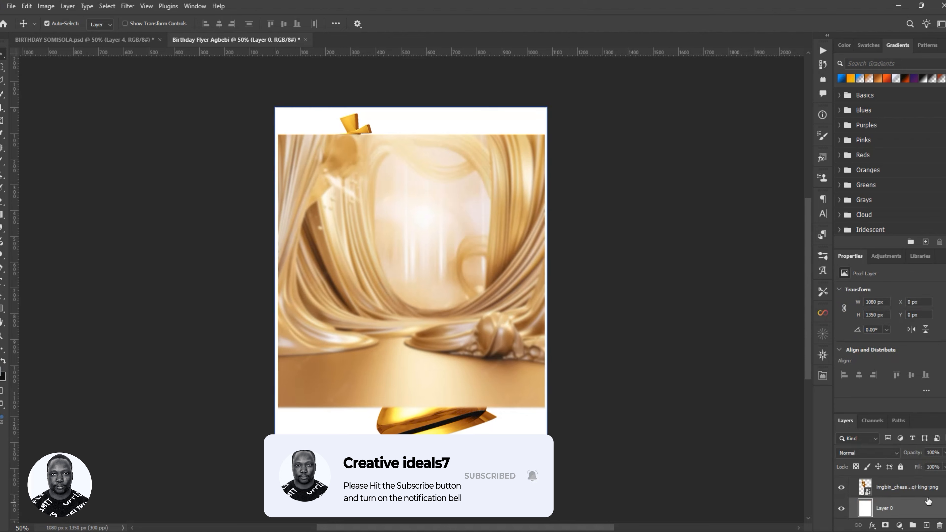
- Move the chess king layer above the drapery, hide it, and nudge the gold drapery into place
mouse_move(930, 494)
mouse_down()
mouse_move(929, 400)
mouse_move(936, 519)
mouse_move(937, 491)
mouse_up()
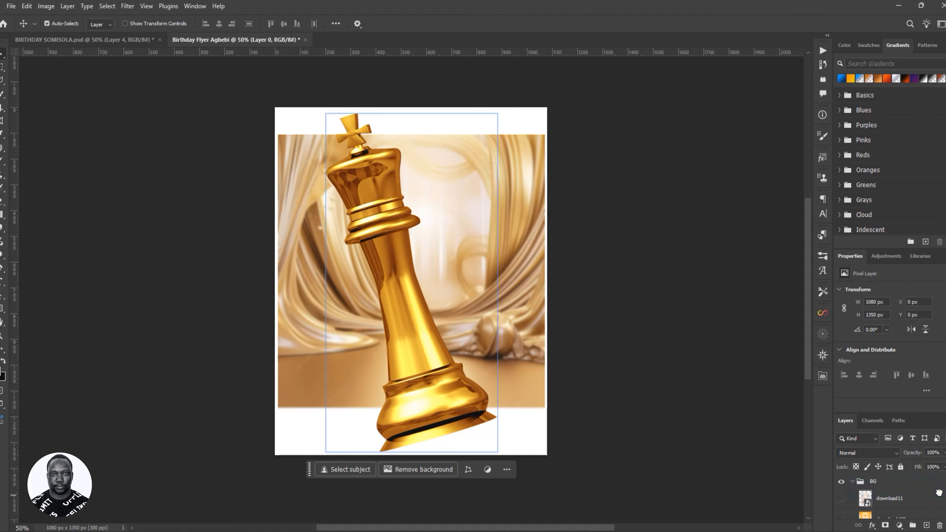
click(841, 499)
click(895, 480)
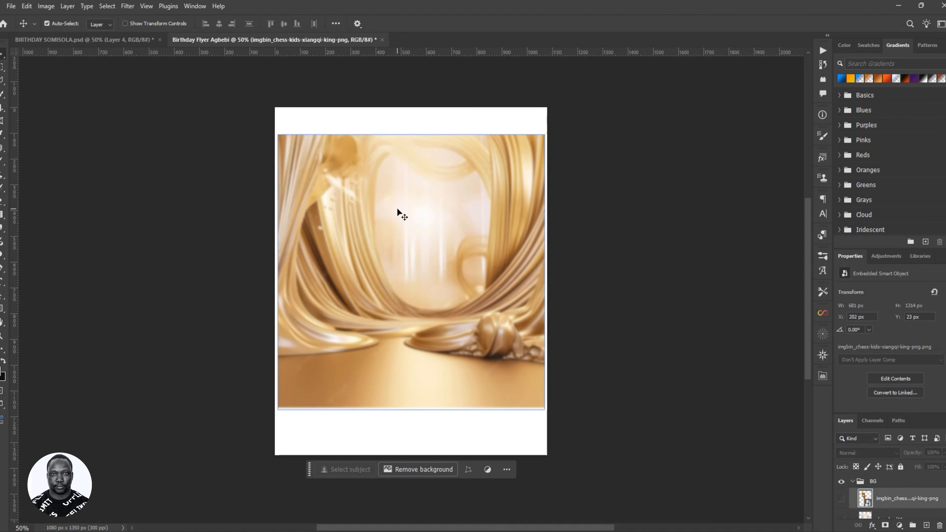
drag(397, 209, 434, 252)
mouse_move(439, 247)
mouse_down()
mouse_move(436, 256)
mouse_move(441, 248)
mouse_up()
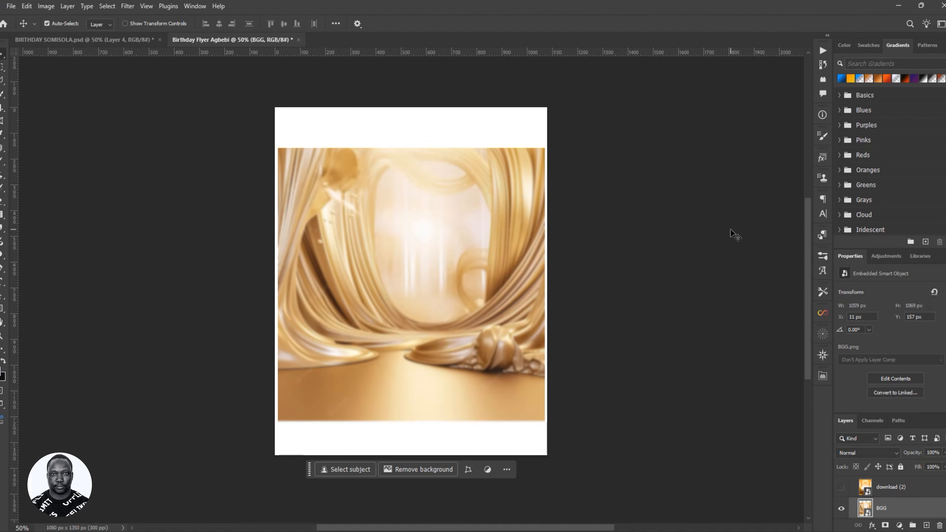
- Scale the gold drapery BGG layer up to 1524 × 1538 px so it fills the page
key(ctrl+t)
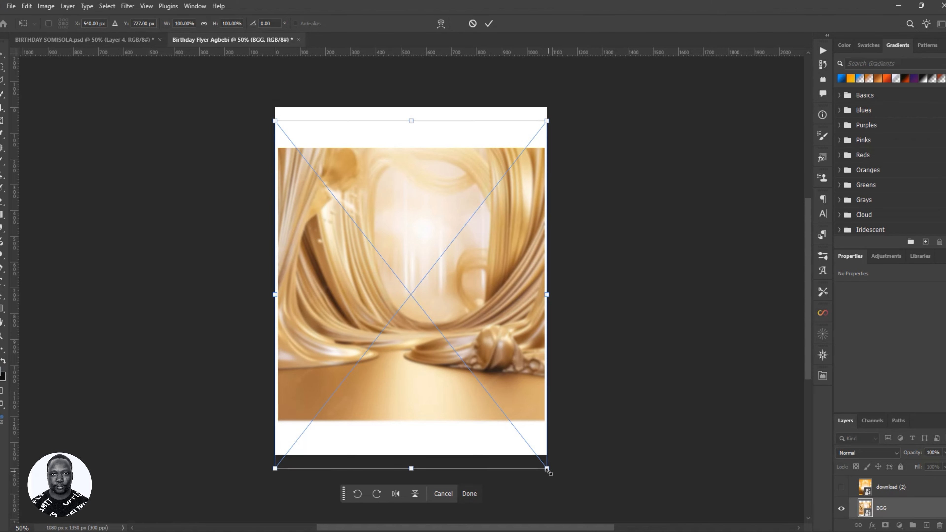
drag(547, 471, 612, 513)
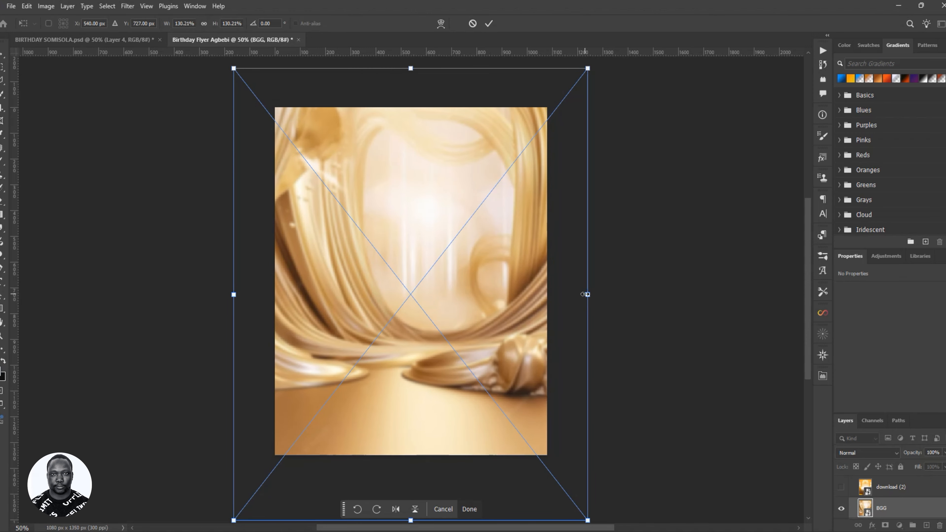
drag(588, 294, 605, 296)
click(488, 23)
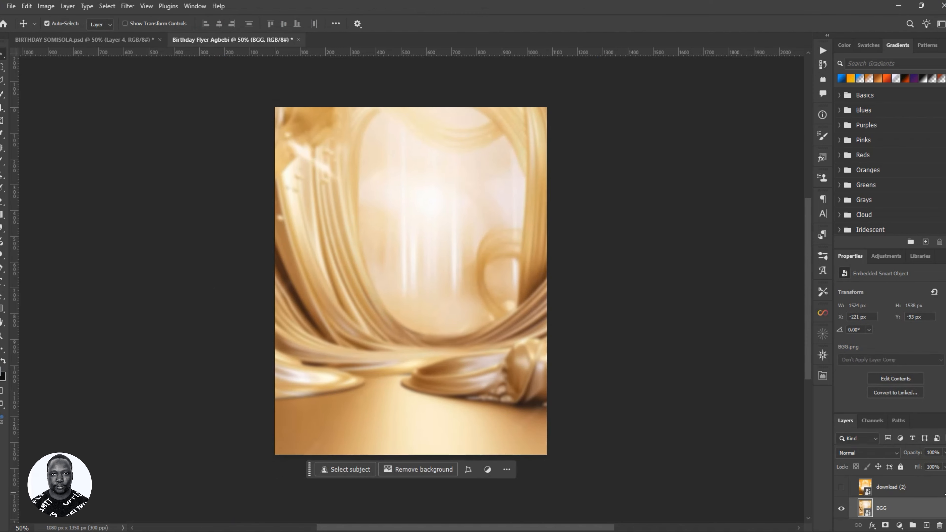
scroll(922, 472, down, 1)
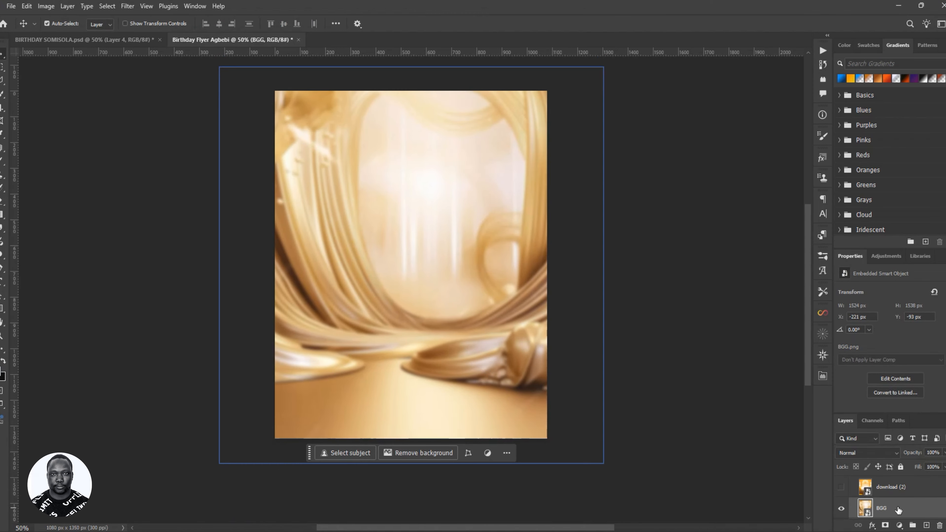
scroll(907, 483, up, 2)
scroll(374, 298, up, 1)
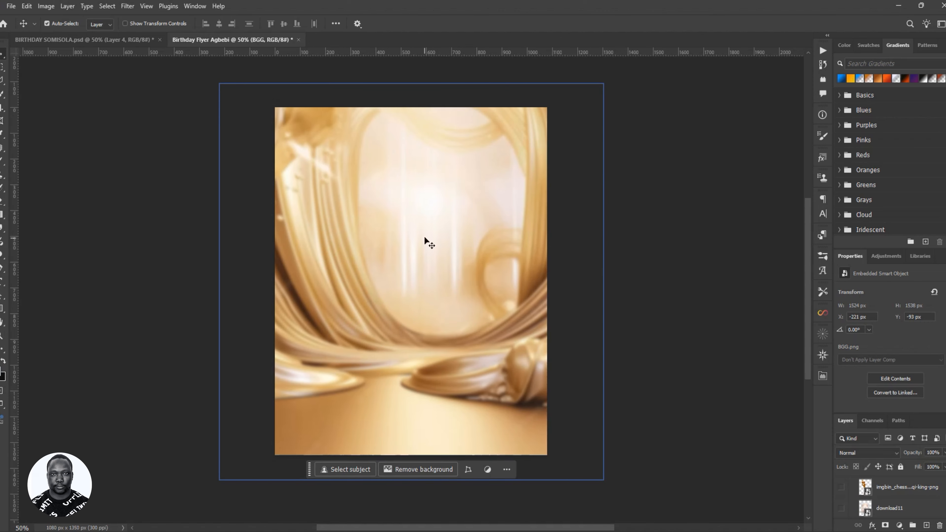
- Blur the gold drapery BGG layer with a Gaussian Blur radius of 8 pixels
click(129, 6)
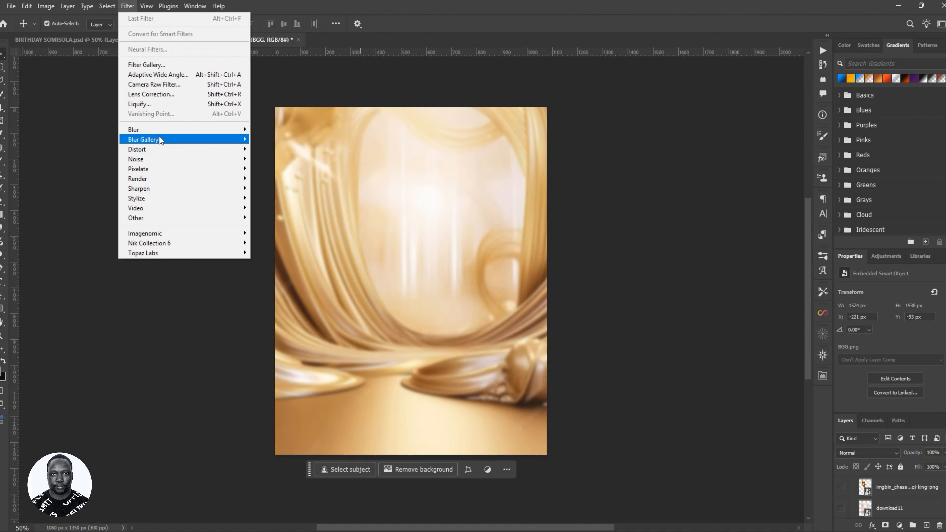
mouse_move(218, 129)
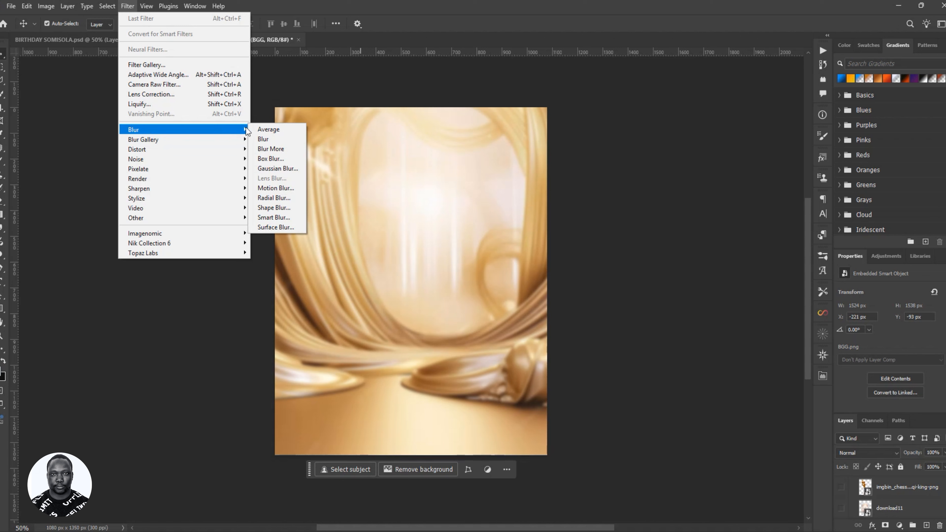
click(289, 169)
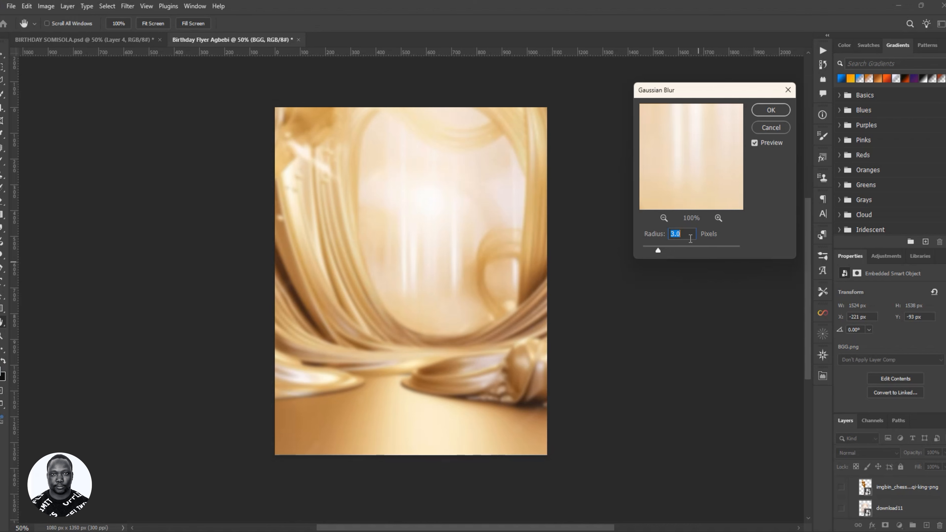
text(5)
key(BackSpace)
text(8)
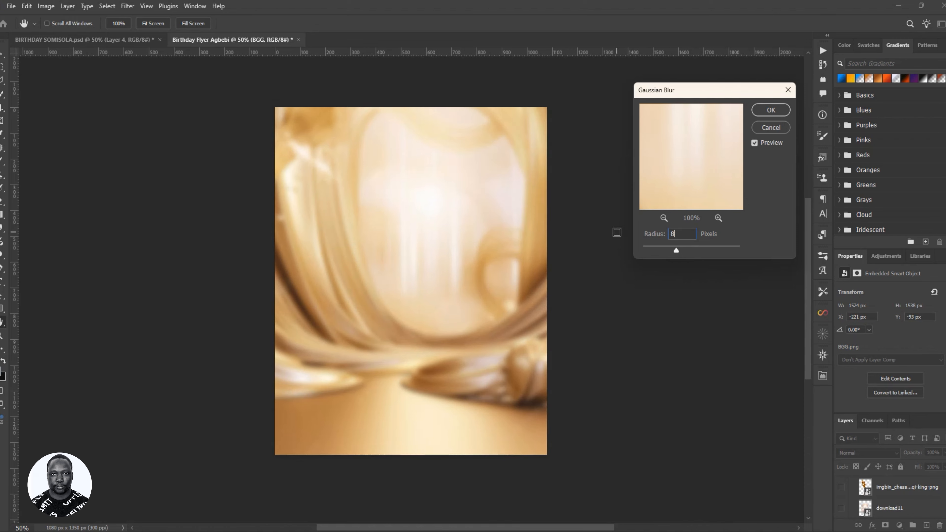
click(771, 111)
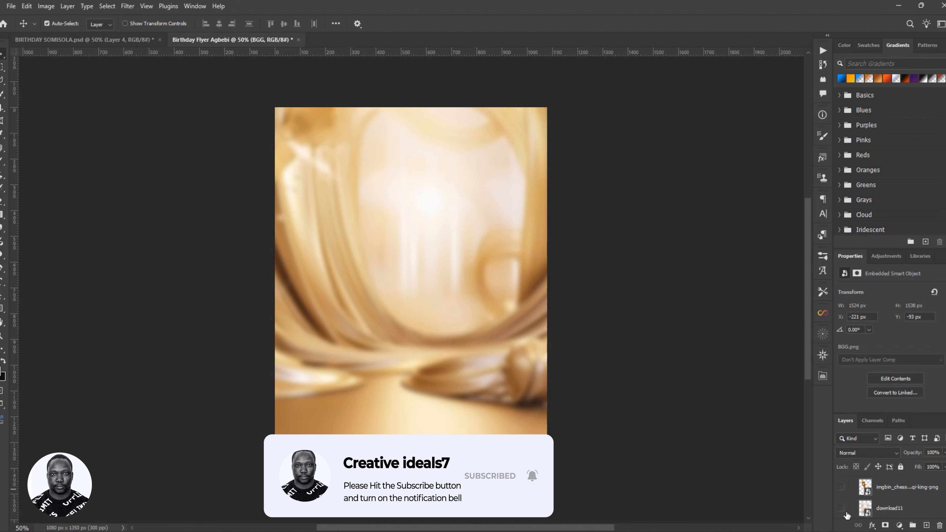
- Make the cloud-stairway download11 layer visible
scroll(870, 499, down, 2)
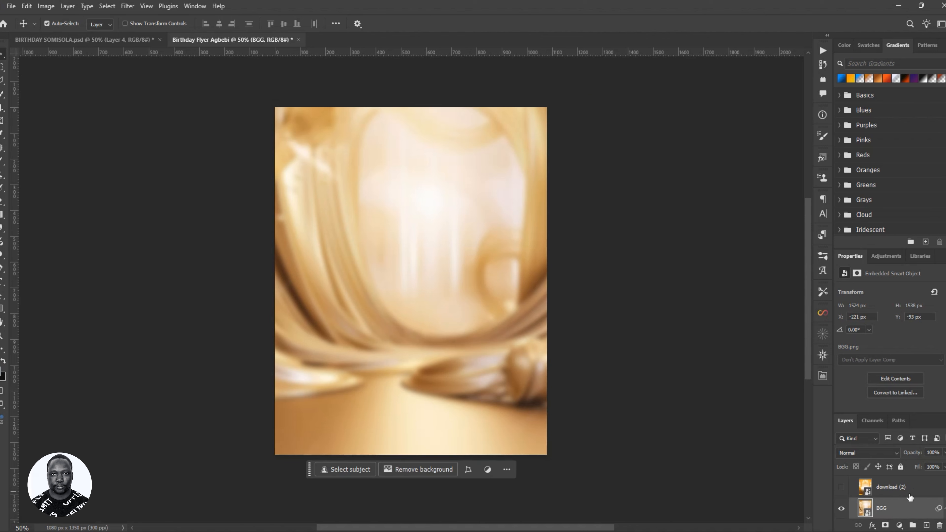
scroll(909, 494, up, 1)
drag(915, 487, 931, 509)
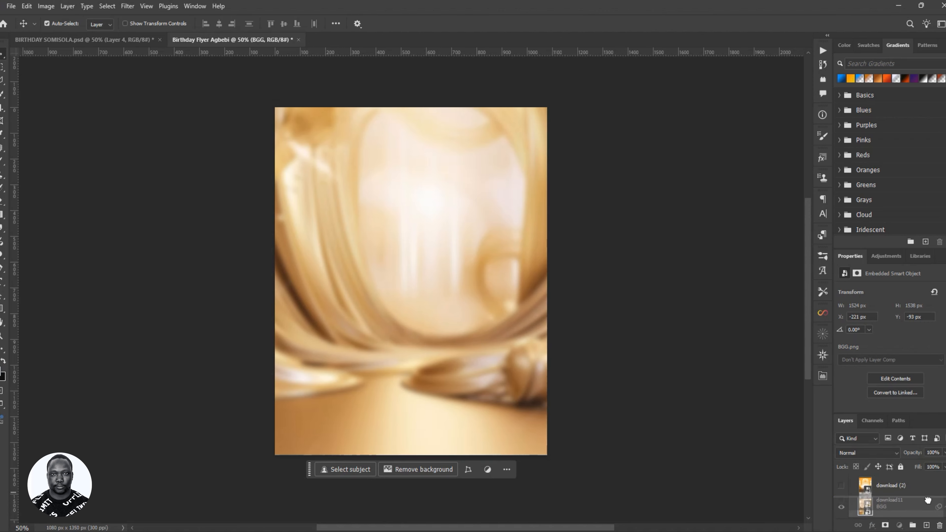
scroll(937, 507, up, 1)
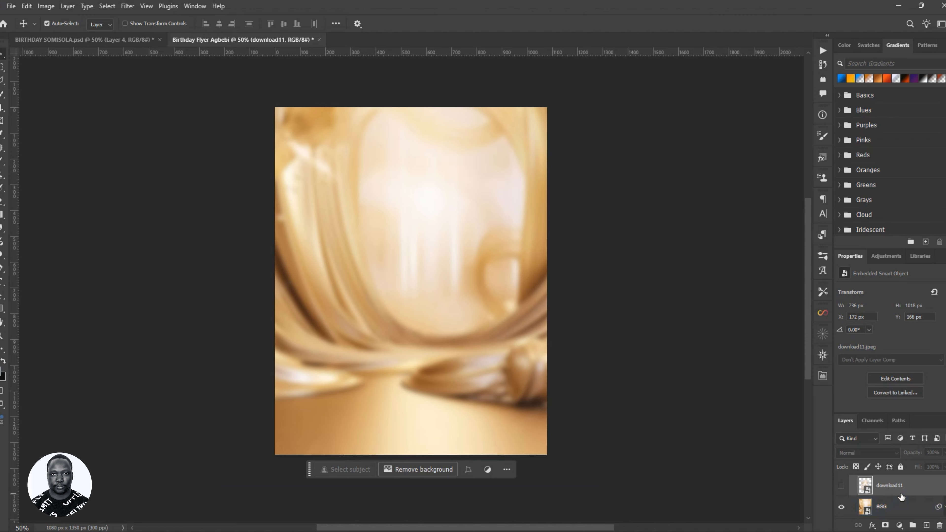
click(840, 485)
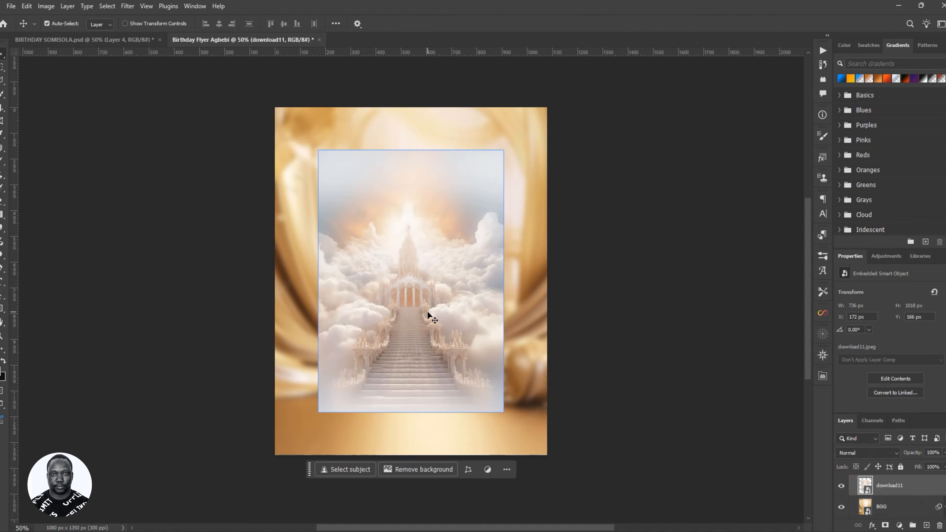
- Scale the stairway image to about 177% (1304 × 1802 px) so it covers the whole flyer
key(ctrl+t)
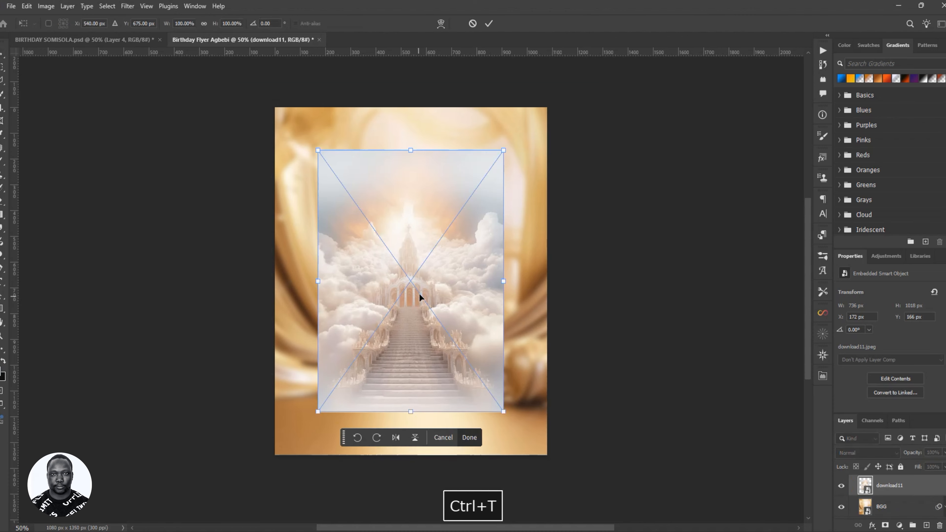
drag(503, 284, 576, 311)
shift+drag(489, 380, 489, 336)
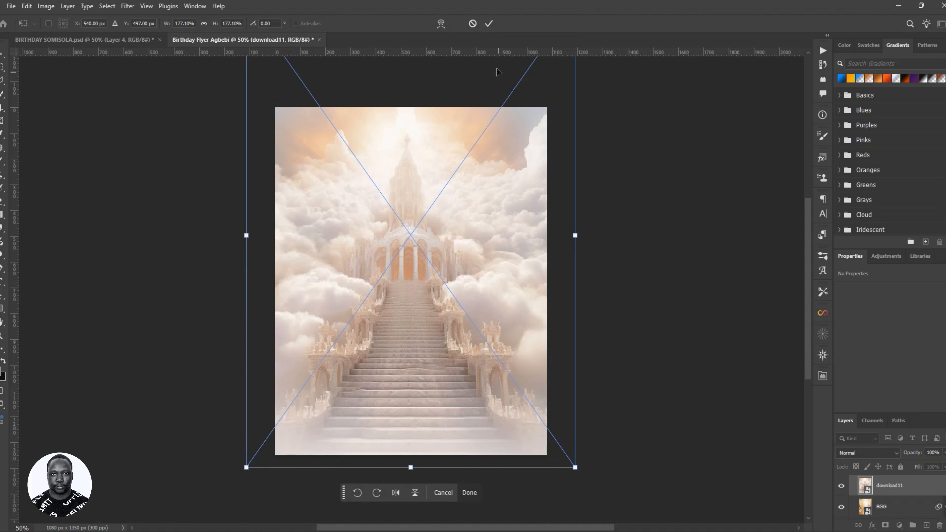
click(489, 23)
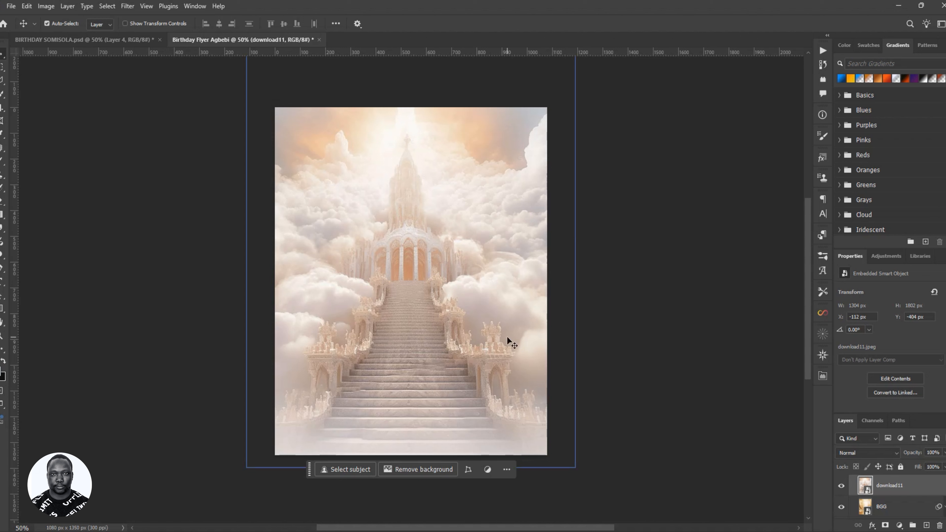
scroll(372, 250, up, 1)
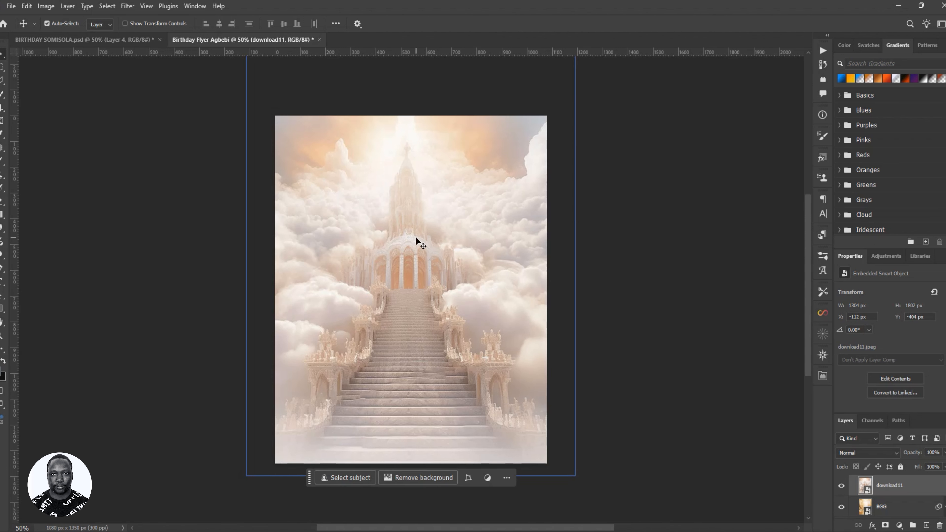
scroll(422, 223, down, 2)
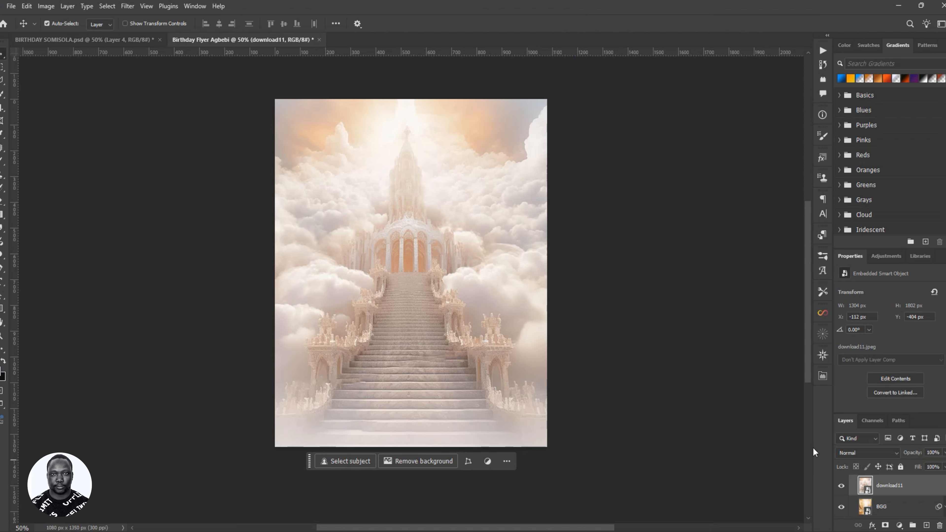
- Set the download11 stairway layer's blend mode to Soft Light
click(864, 455)
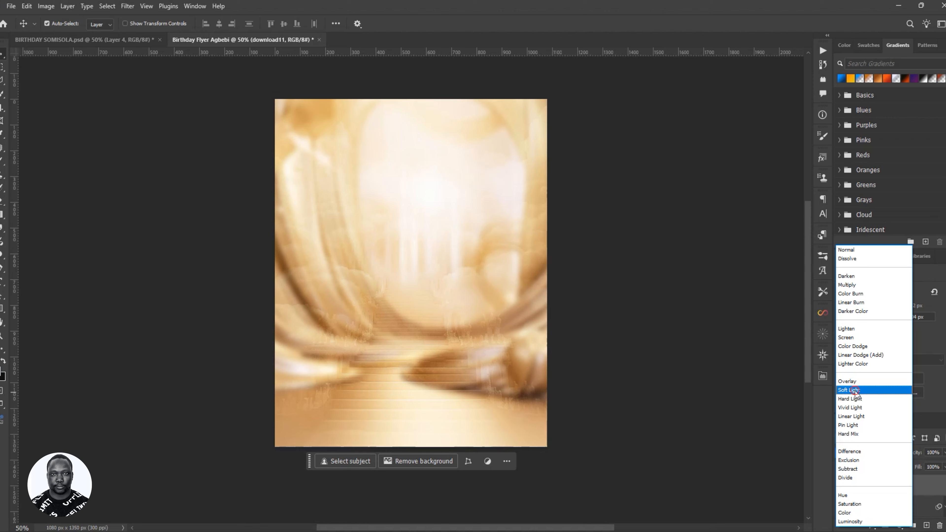
click(855, 390)
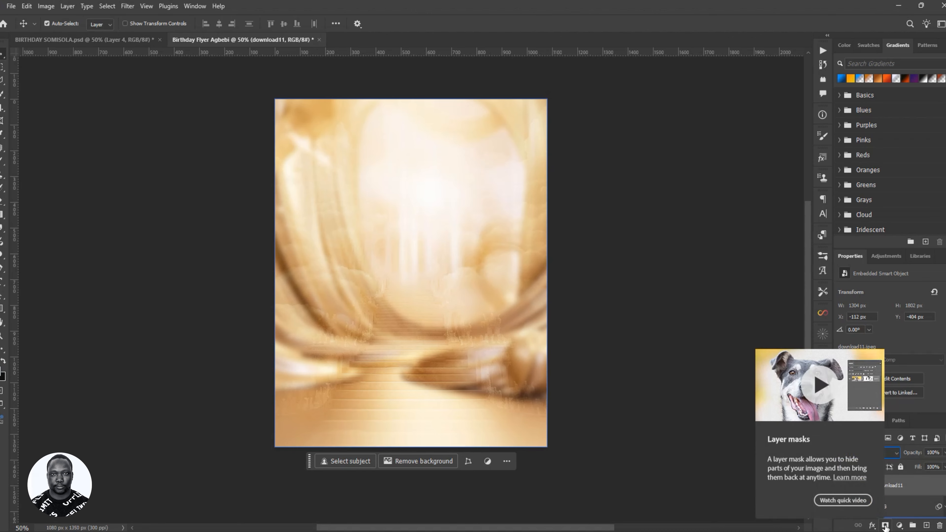
- Add a layer mask to the stairway layer and set up a 1100 px brush at 20% flow
click(886, 526)
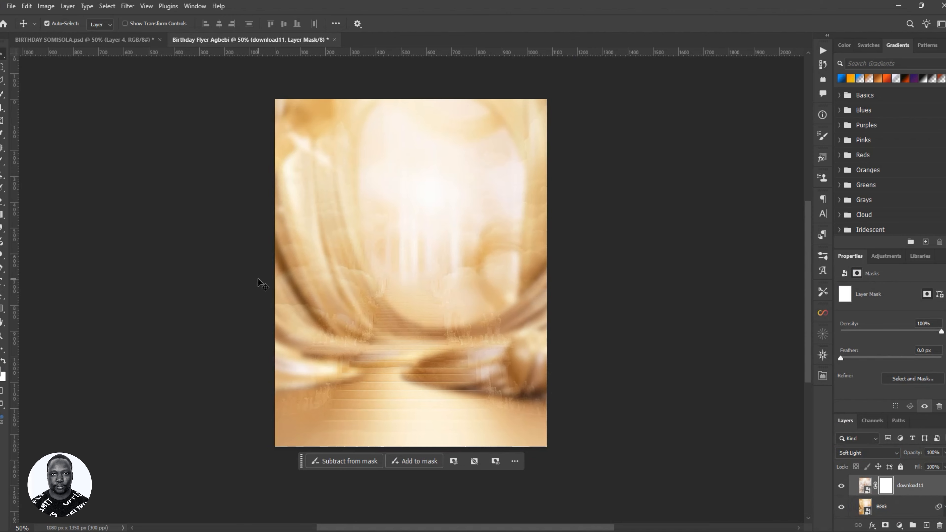
key(b)
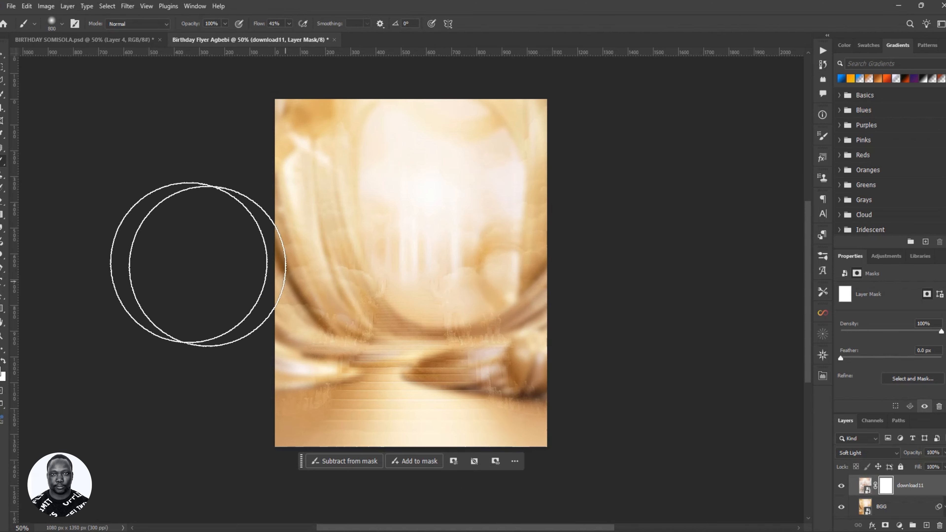
key(bracketright)
key(bracketright)
key(bracketright)
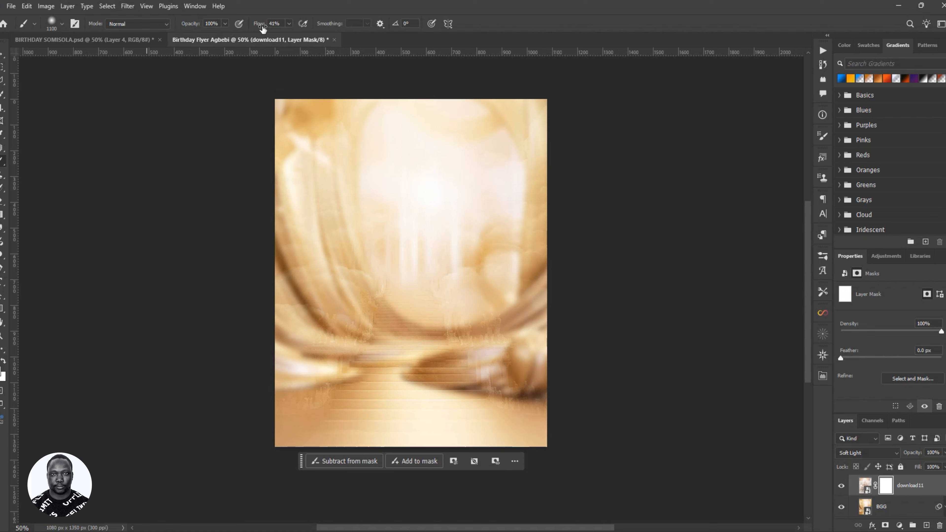
drag(263, 28, 337, 43)
drag(259, 25, 219, 30)
drag(217, 31, 255, 26)
key(BackSpace)
text(20)
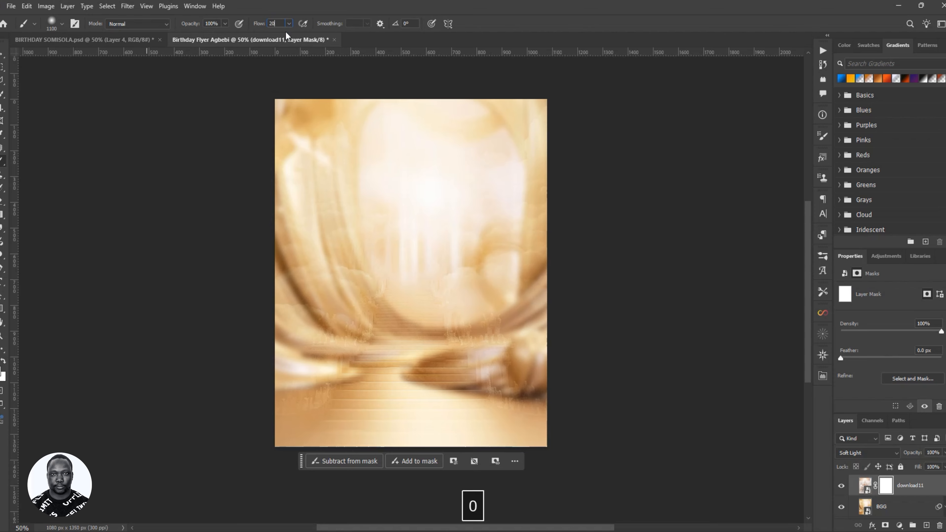
key(Return)
- Paint black on the mask to hide the stair texture at the bottom and lower left
mouse_move(460, 381)
mouse_down()
mouse_move(378, 383)
mouse_move(346, 408)
mouse_move(290, 411)
mouse_move(454, 438)
mouse_up()
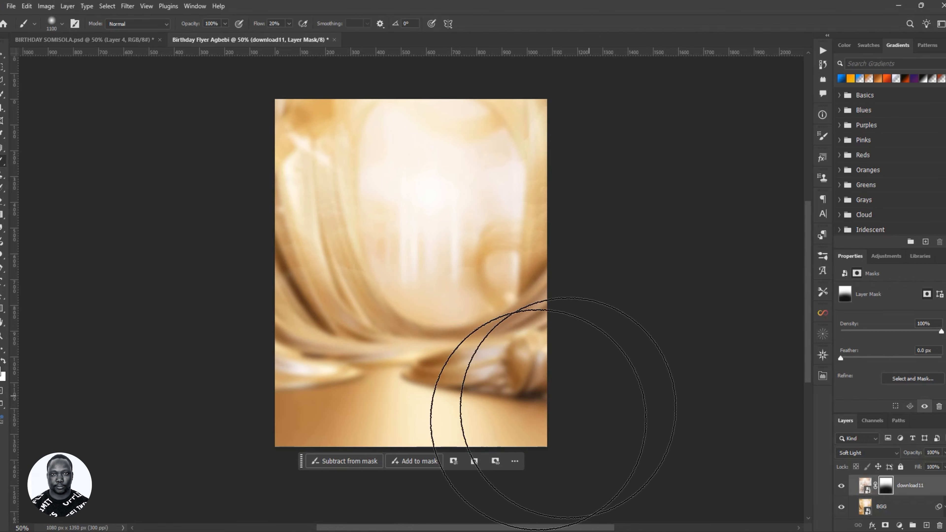
mouse_move(270, 456)
mouse_down()
mouse_move(198, 314)
mouse_move(217, 359)
mouse_move(319, 462)
mouse_move(300, 436)
mouse_move(240, 412)
mouse_up()
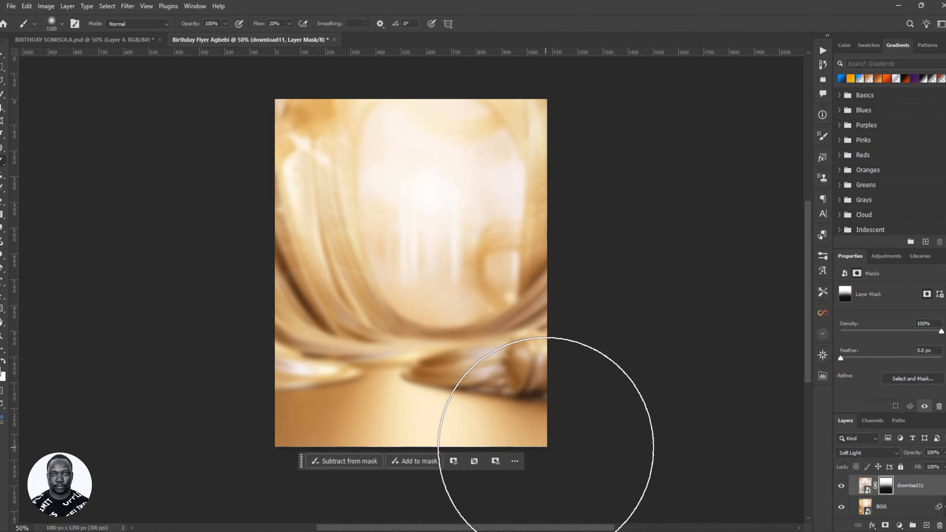
key(v)
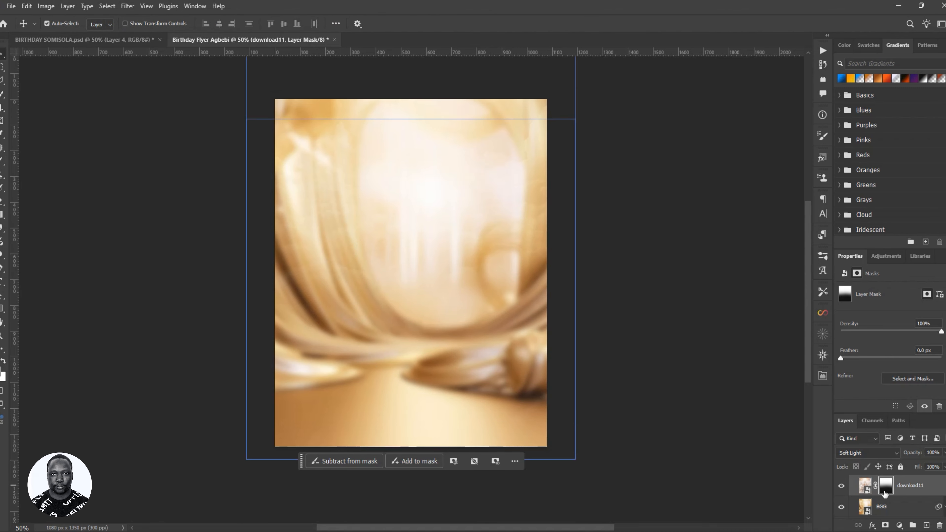
scroll(885, 494, down, 3)
click(864, 511)
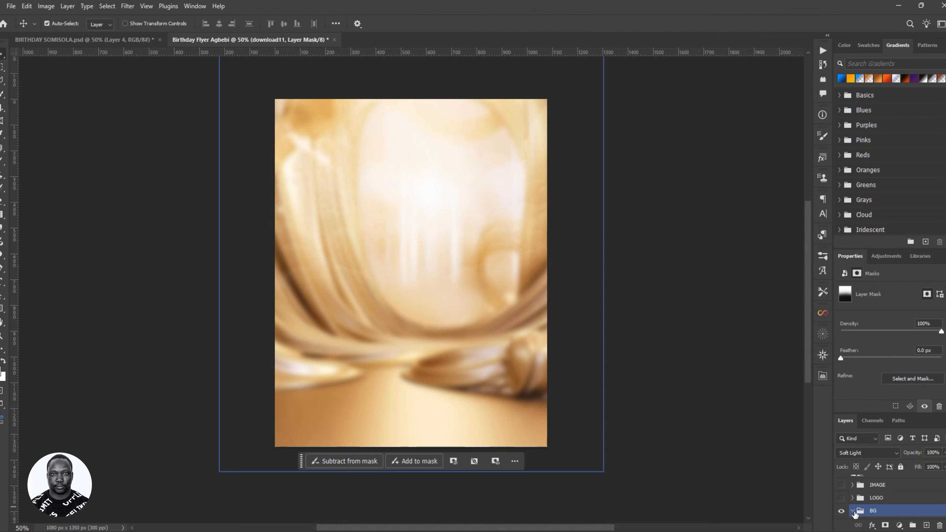
click(841, 485)
click(853, 485)
click(888, 503)
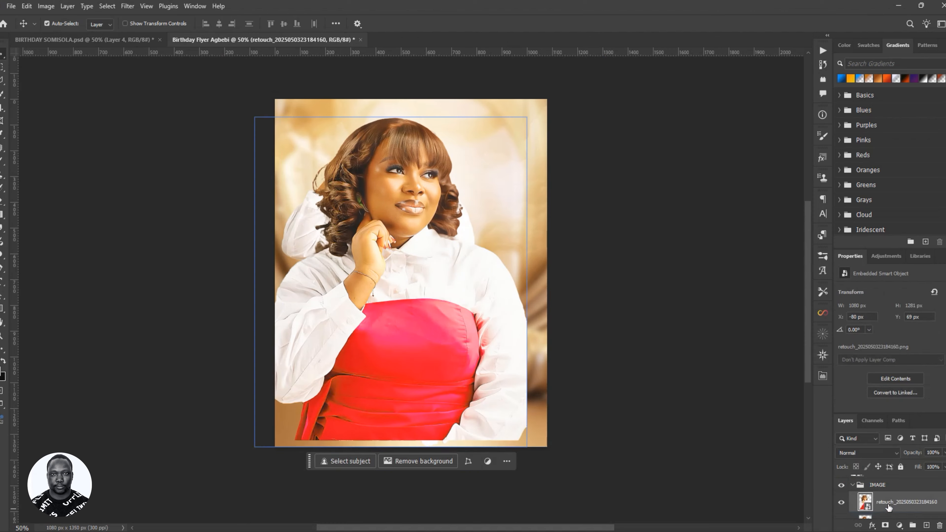
scroll(889, 507, down, 1)
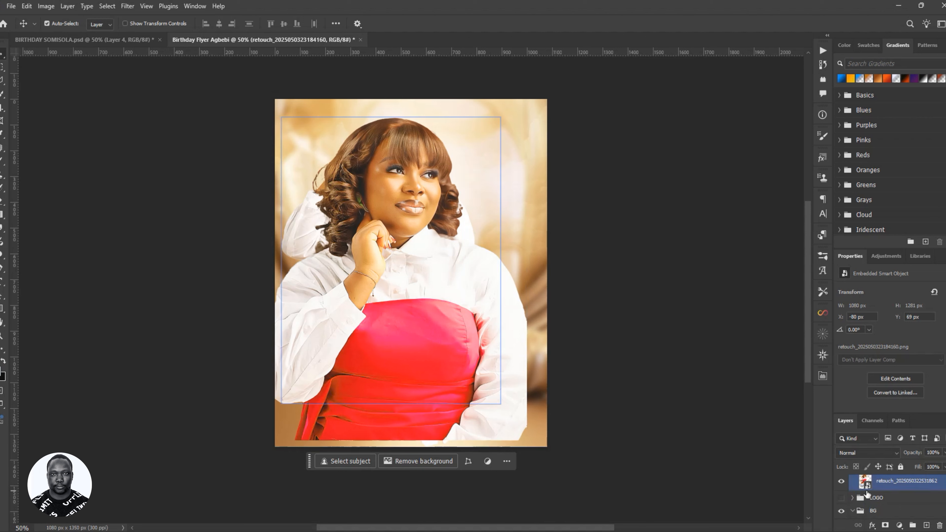
scroll(874, 493, up, 1)
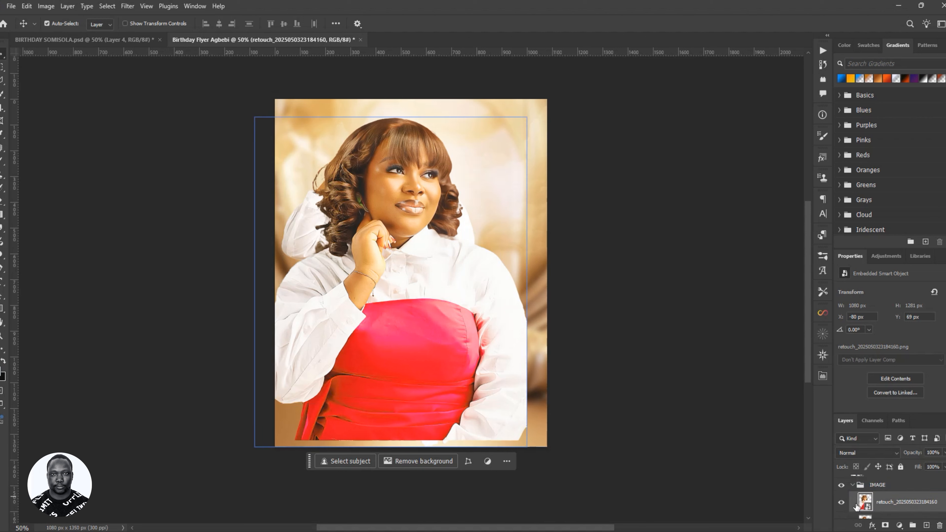
- Hide the chin-resting photo and enlarge the seated-woman photo to 1046 × 1341 px to fill the flyer
scroll(845, 499, down, 1)
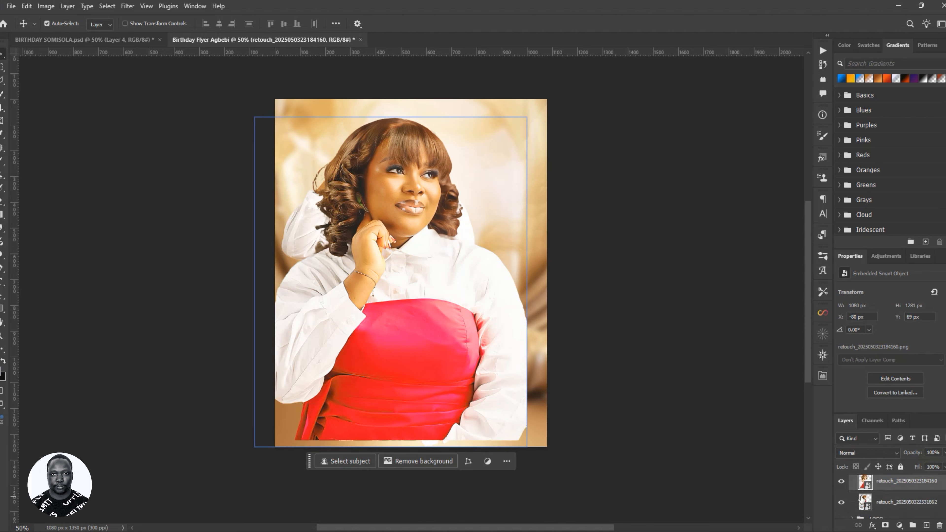
click(842, 482)
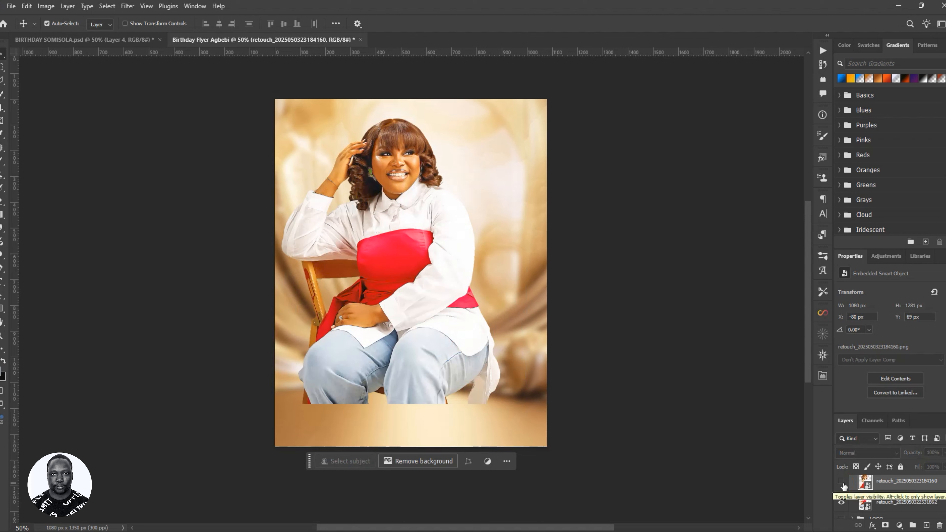
click(436, 292)
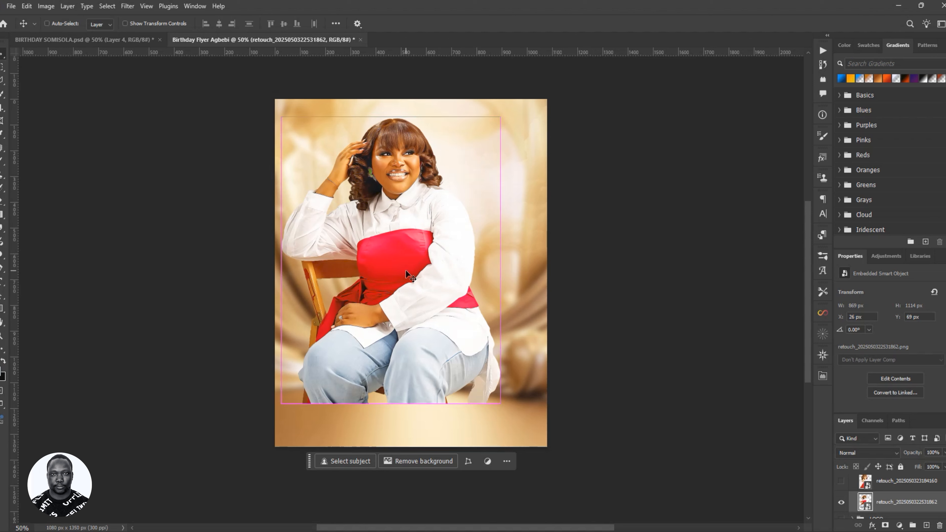
key(ctrl+t)
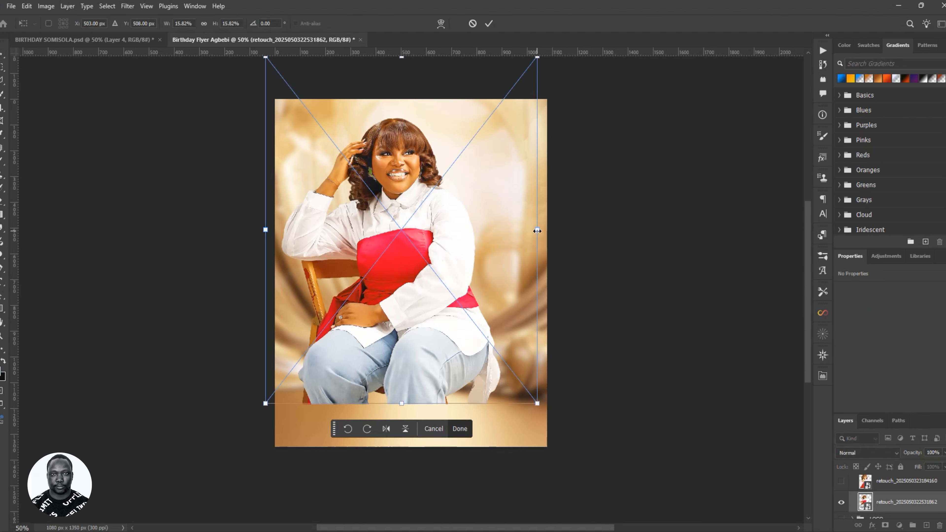
drag(538, 230, 556, 236)
mouse_move(425, 251)
mouse_down()
mouse_move(424, 306)
mouse_move(433, 248)
mouse_move(433, 259)
mouse_up()
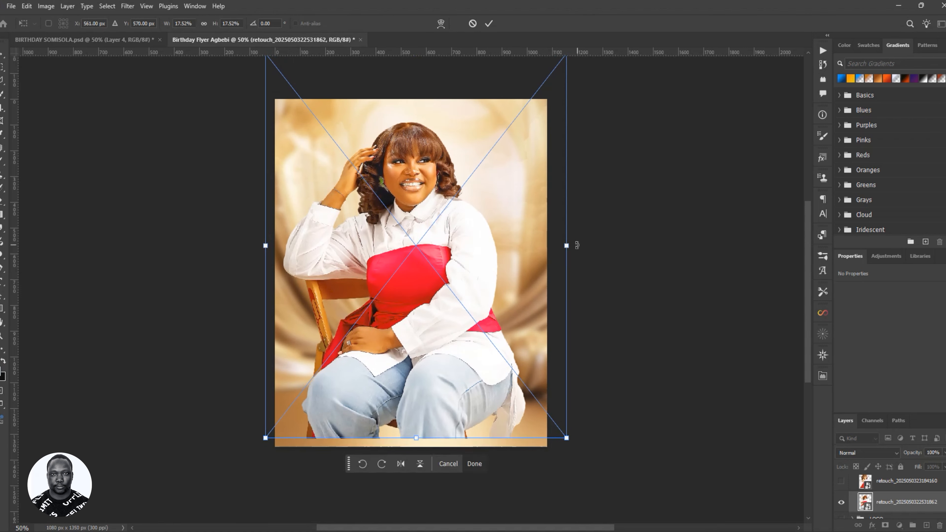
drag(578, 245, 593, 246)
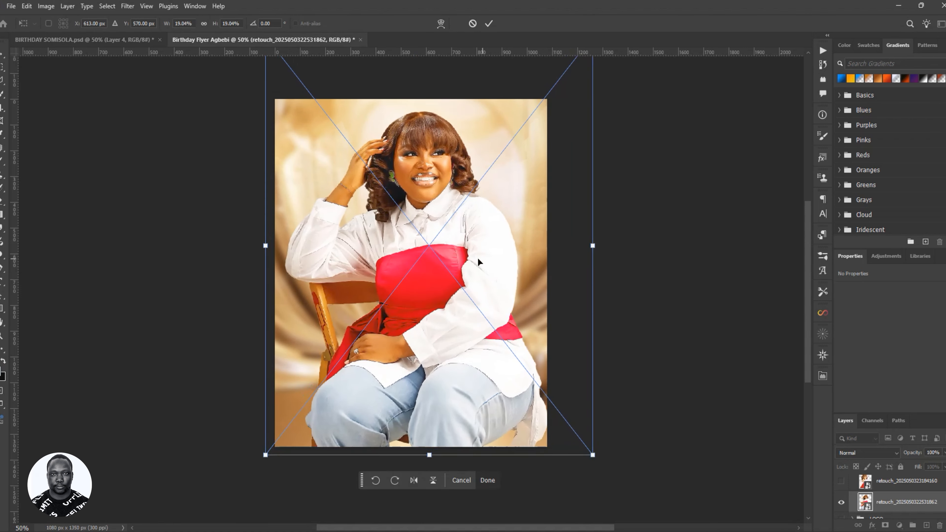
drag(478, 262, 468, 259)
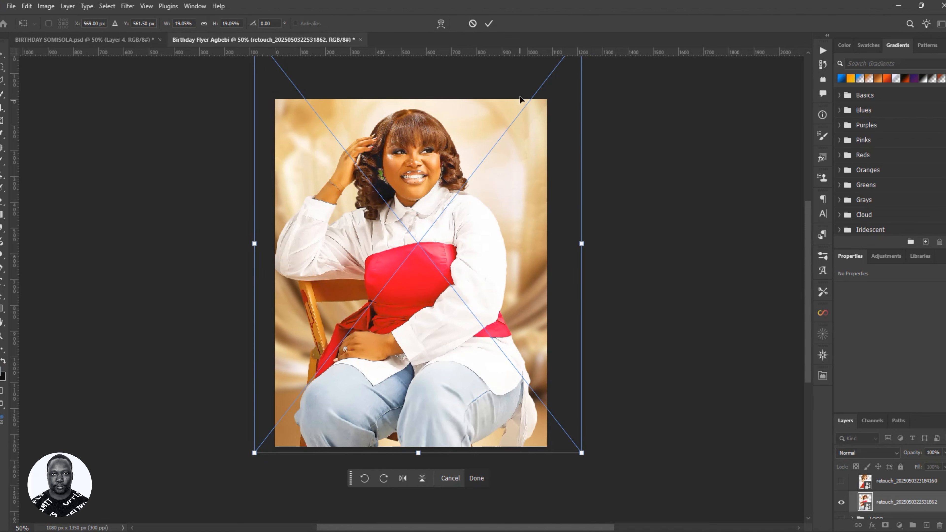
click(489, 24)
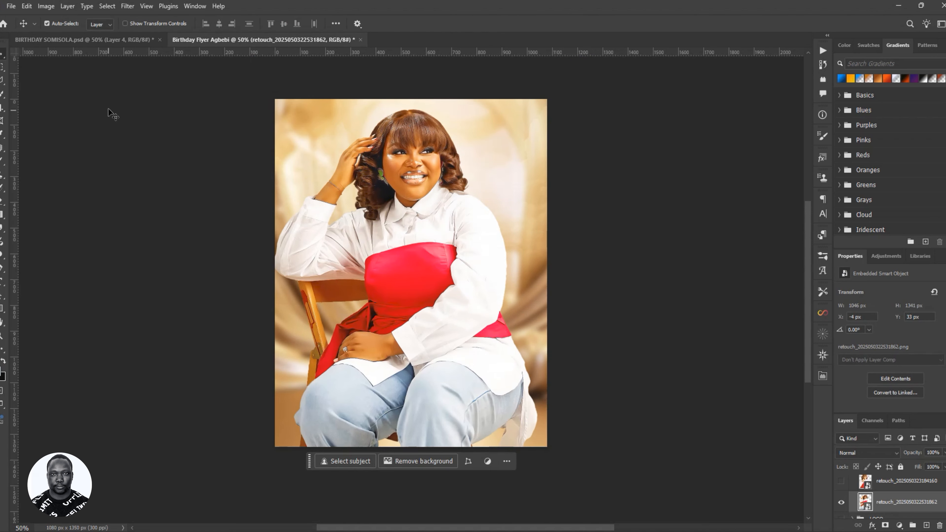
click(102, 40)
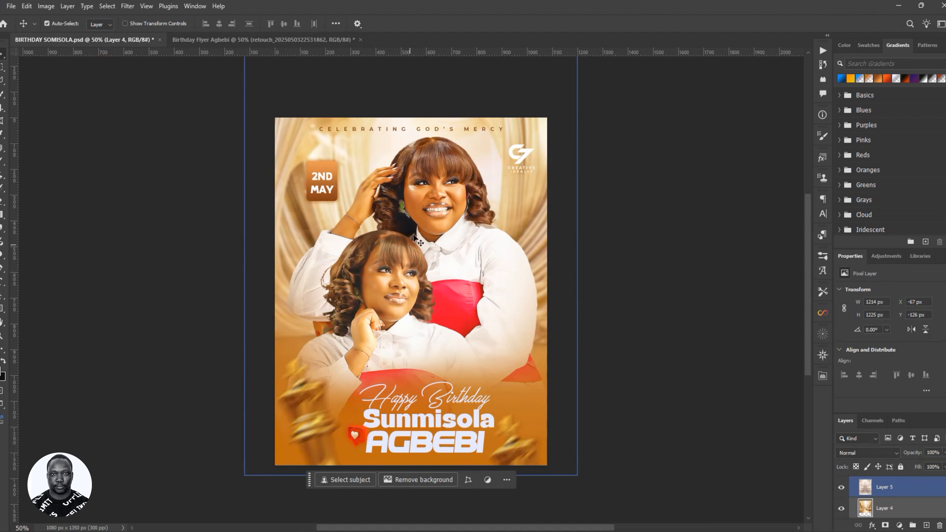
click(508, 274)
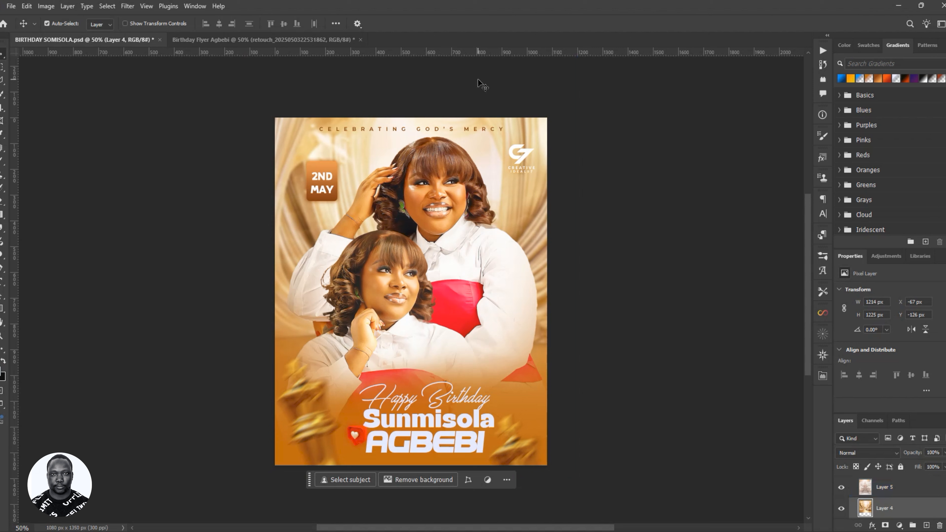
click(305, 39)
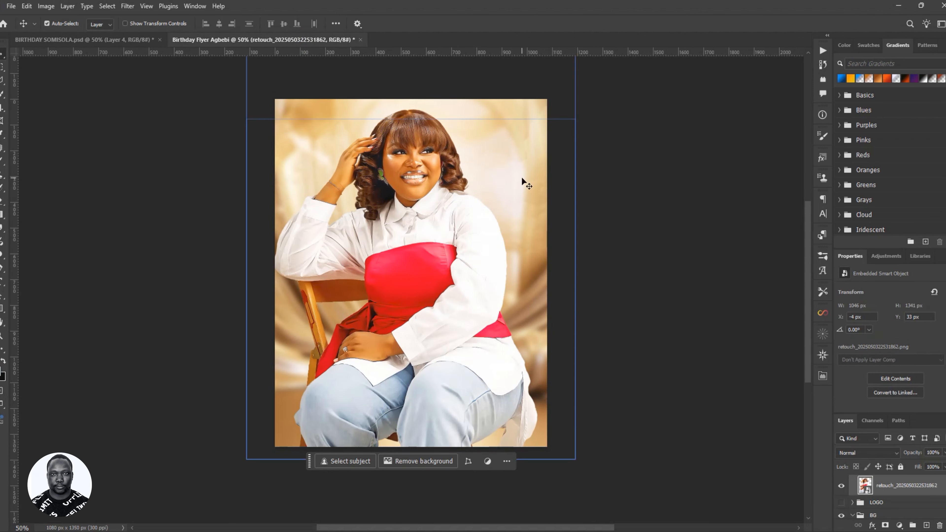
- Shrink the BGG gold background to 1218 × 1243 px and shift it up and left
click(544, 193)
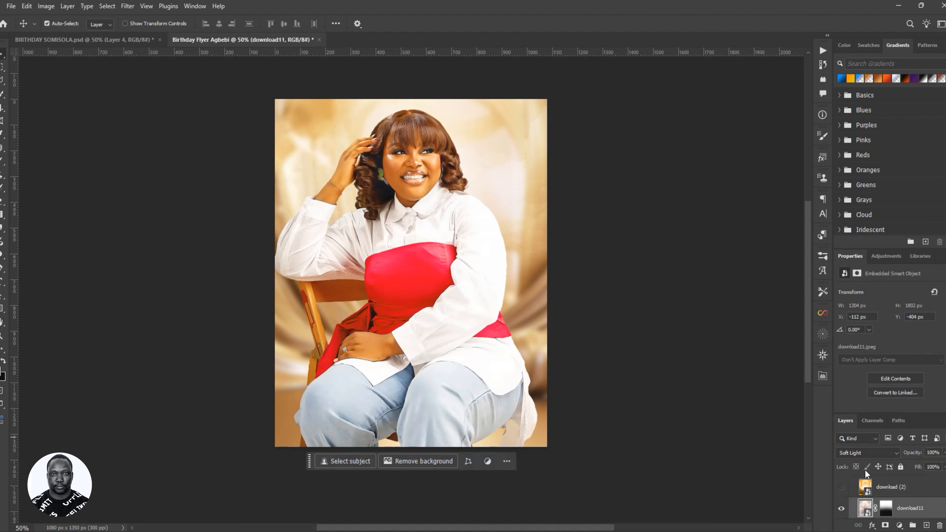
scroll(886, 496, down, 2)
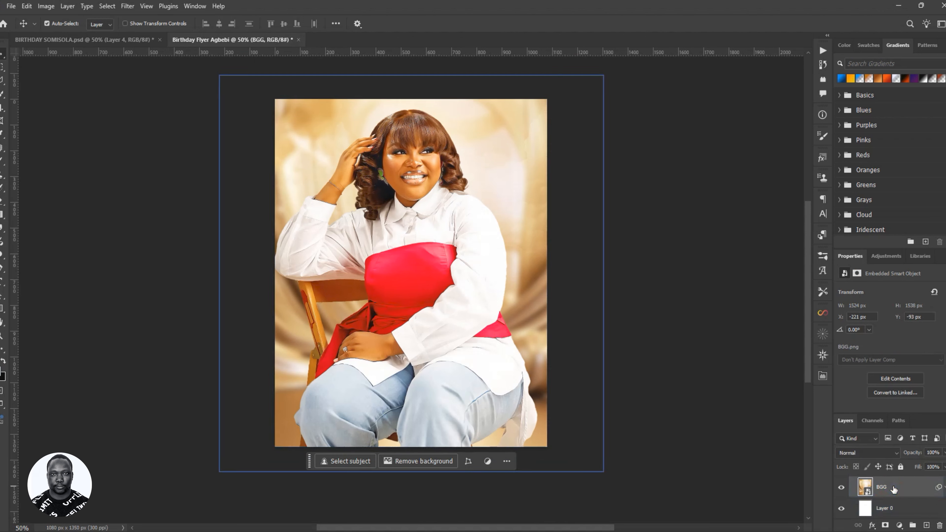
key(ctrl)
key(ctrl+t)
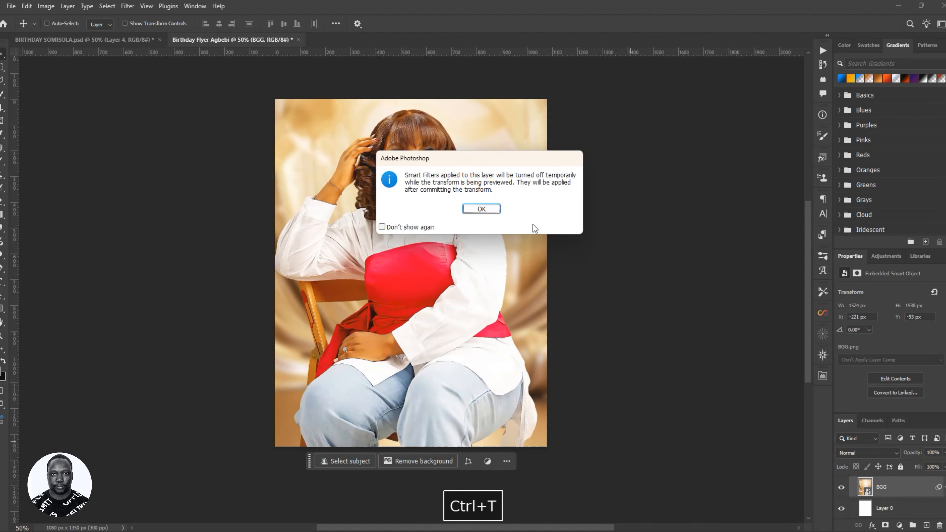
click(481, 209)
drag(606, 286, 579, 284)
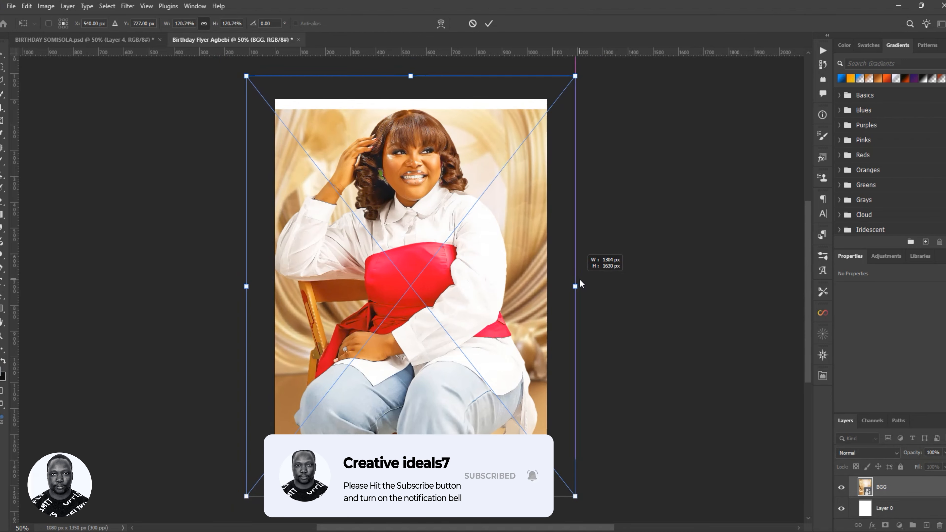
drag(578, 280, 568, 282)
drag(502, 384, 498, 361)
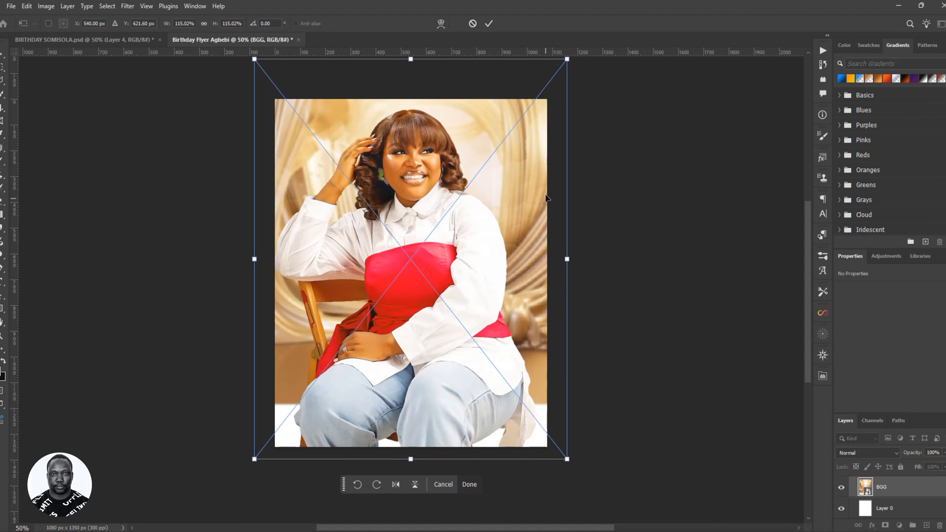
drag(535, 265, 528, 261)
click(487, 24)
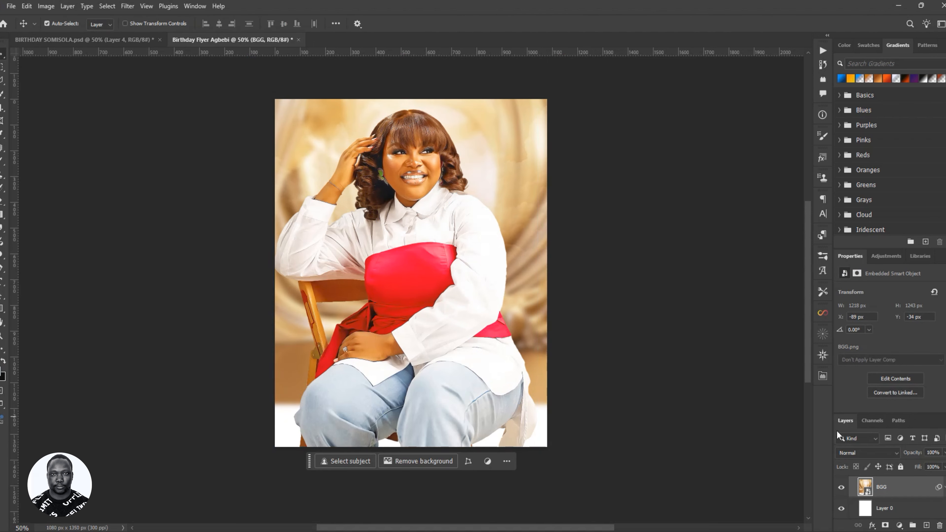
- Nudge the seated-woman cutout slightly right, compare with the reference flyer, and add a layer mask
mouse_move(436, 271)
mouse_down()
mouse_move(445, 275)
mouse_move(437, 273)
mouse_up()
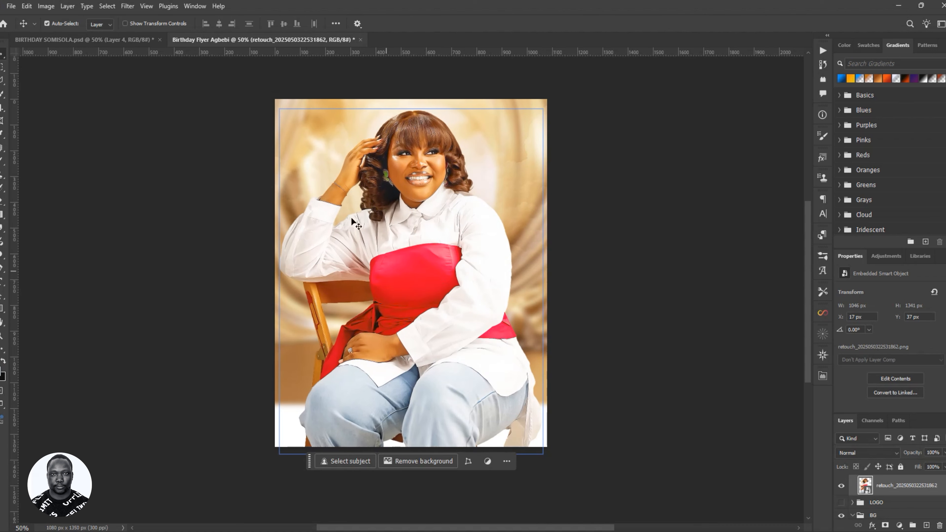
click(128, 43)
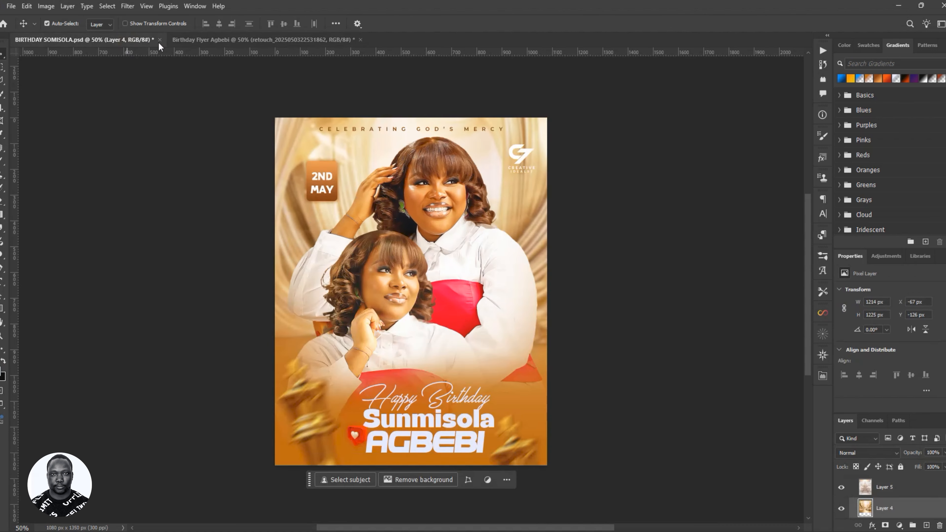
click(262, 40)
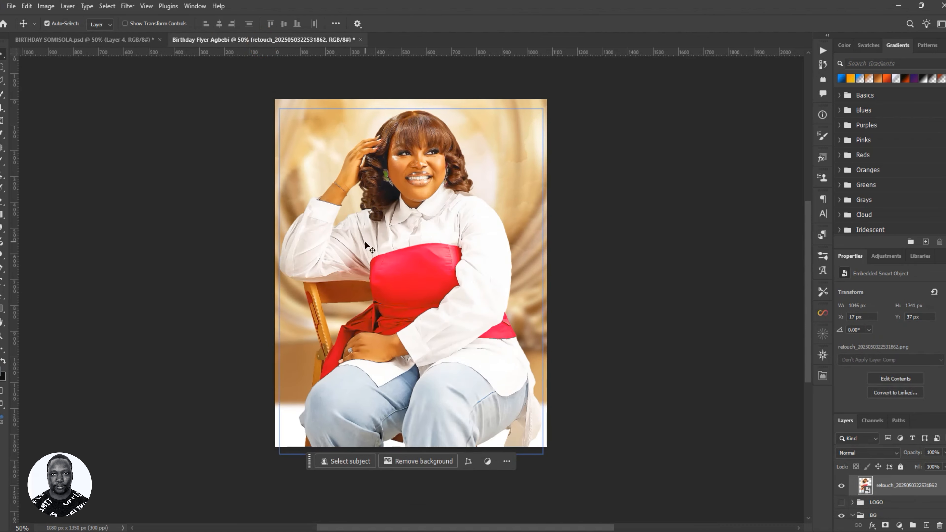
click(133, 41)
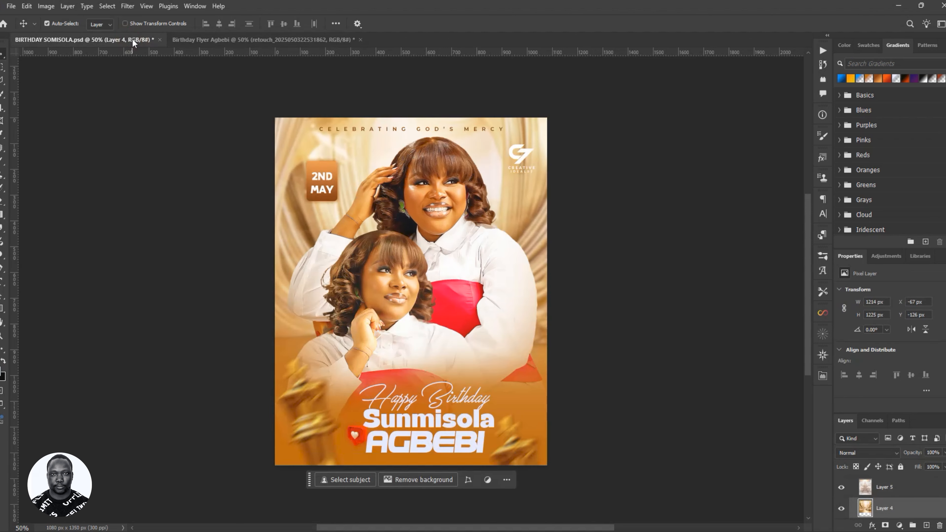
click(228, 44)
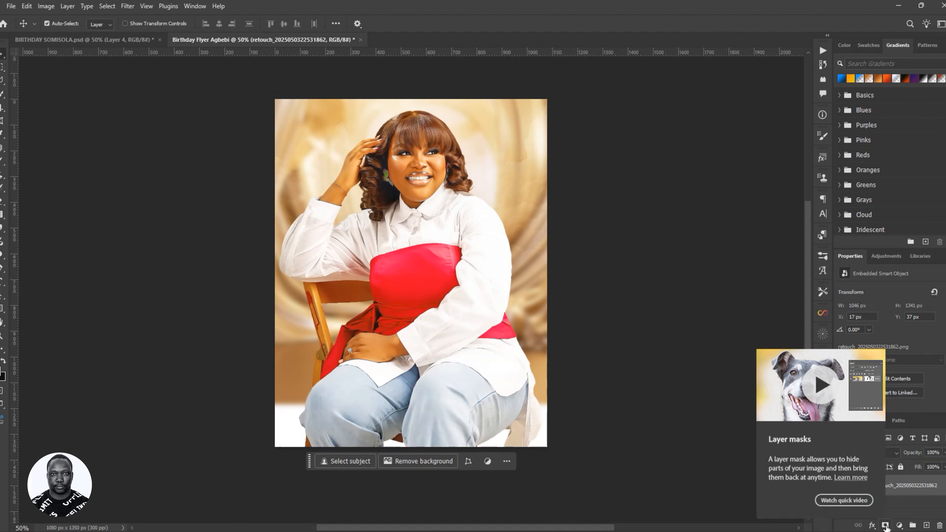
click(886, 526)
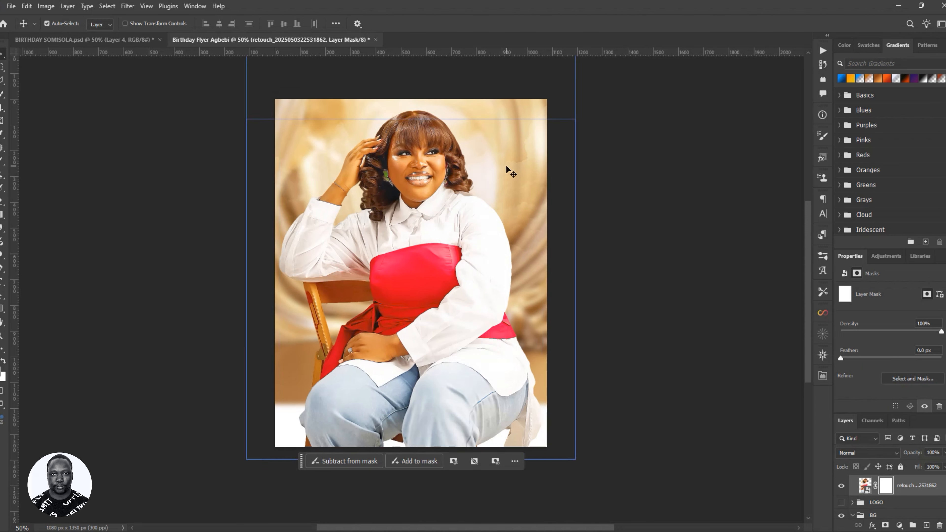
- Select the Brush and bring the seated photo's bottom edge into view
key(b)
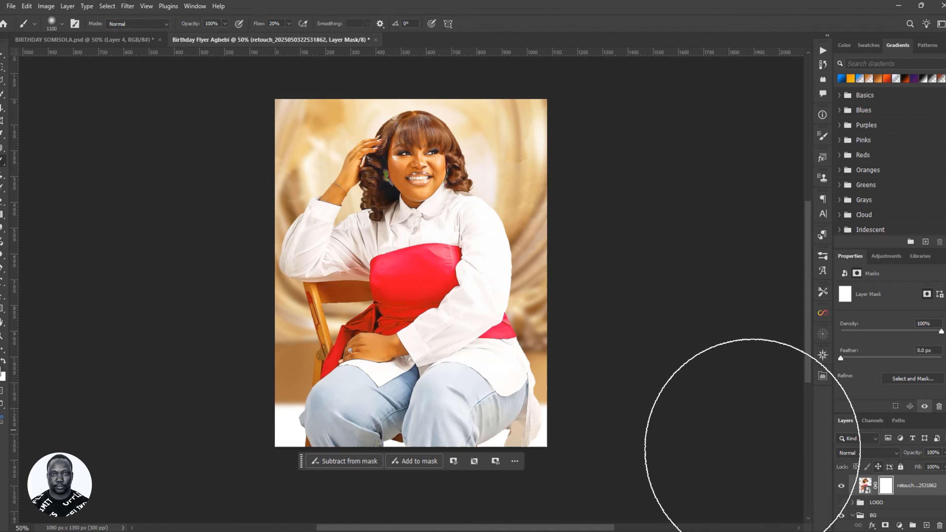
key(space)
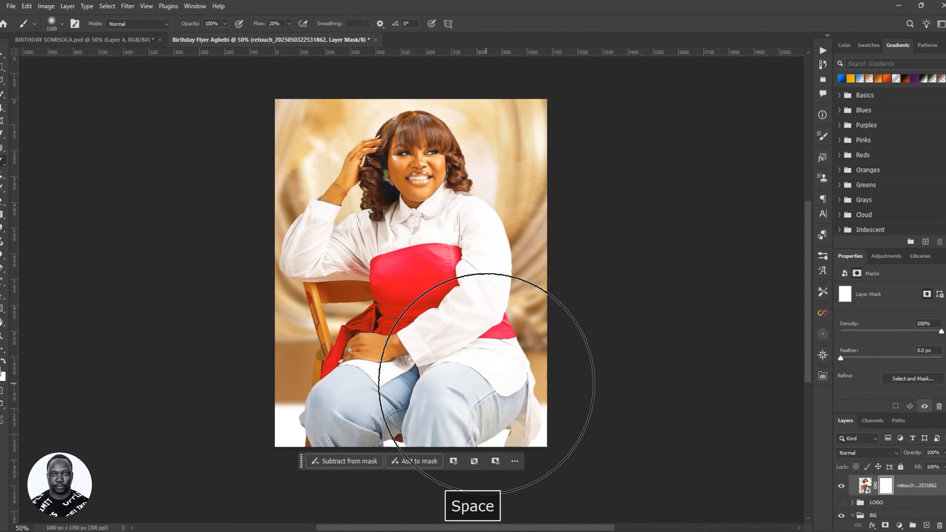
drag(448, 376, 441, 333)
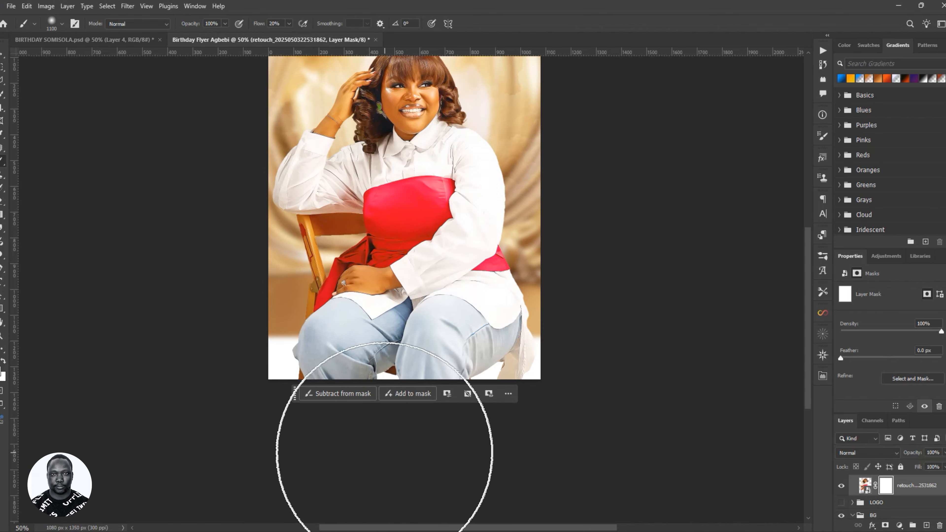
key(v)
mouse_move(297, 401)
mouse_down()
mouse_move(385, 453)
mouse_move(577, 240)
mouse_up()
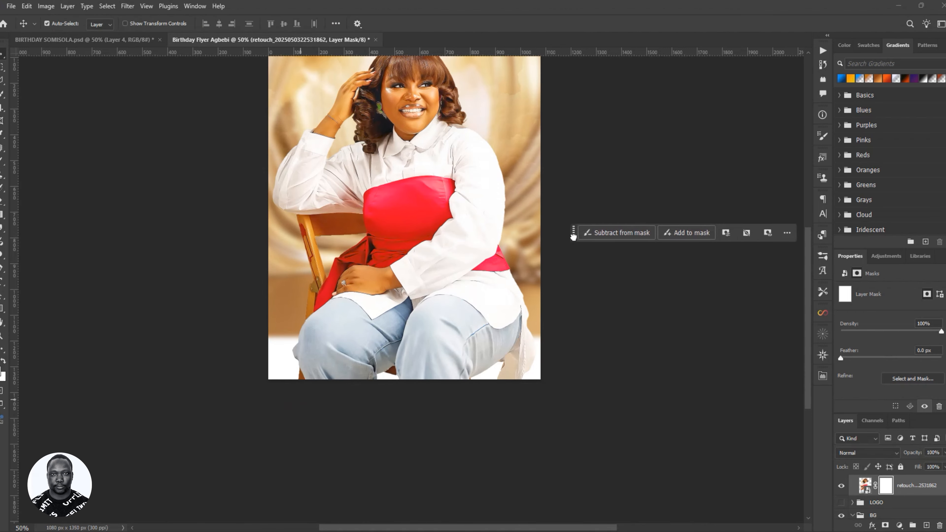
key(b)
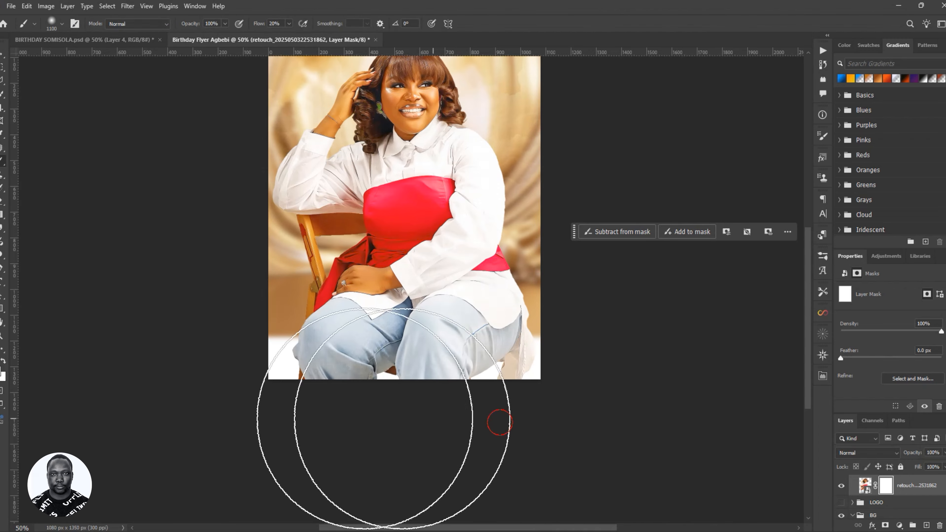
- Brush black on the mask over the jeans, then shrink the brush to 700 and undo a stroke
mouse_move(377, 426)
mouse_down()
mouse_move(477, 429)
mouse_move(407, 421)
mouse_move(642, 363)
mouse_move(570, 388)
mouse_up()
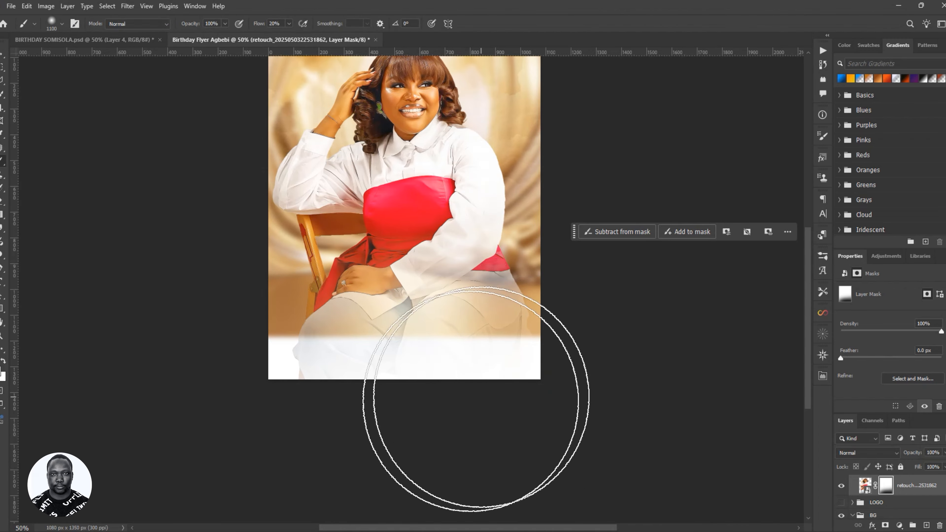
drag(274, 418, 157, 357)
click(228, 383)
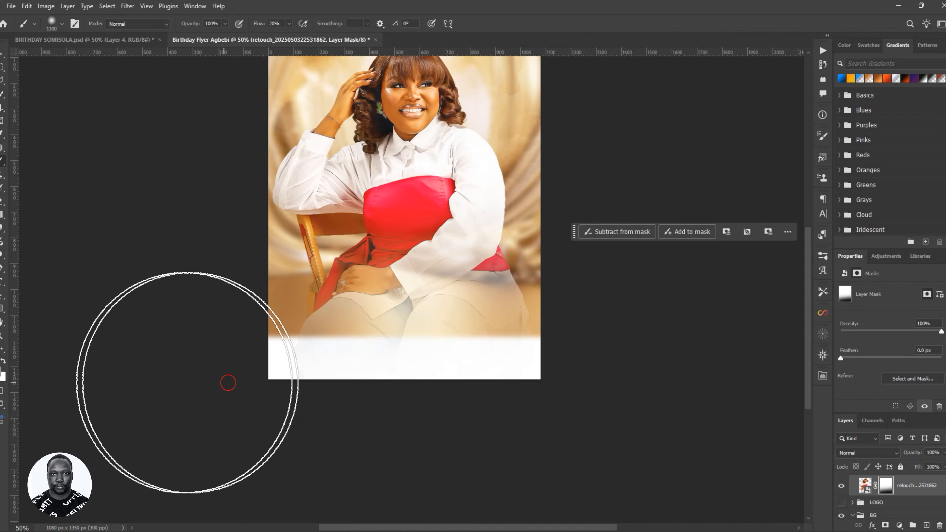
click(263, 386)
drag(427, 427, 247, 370)
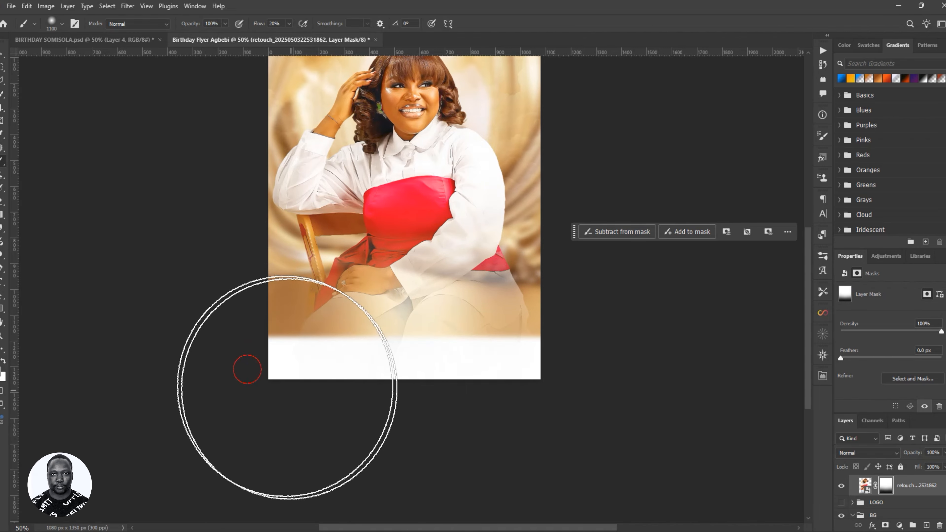
drag(296, 393, 475, 405)
key(bracketleft)
key(bracketleft)
key(bracketleft)
key(bracketleft)
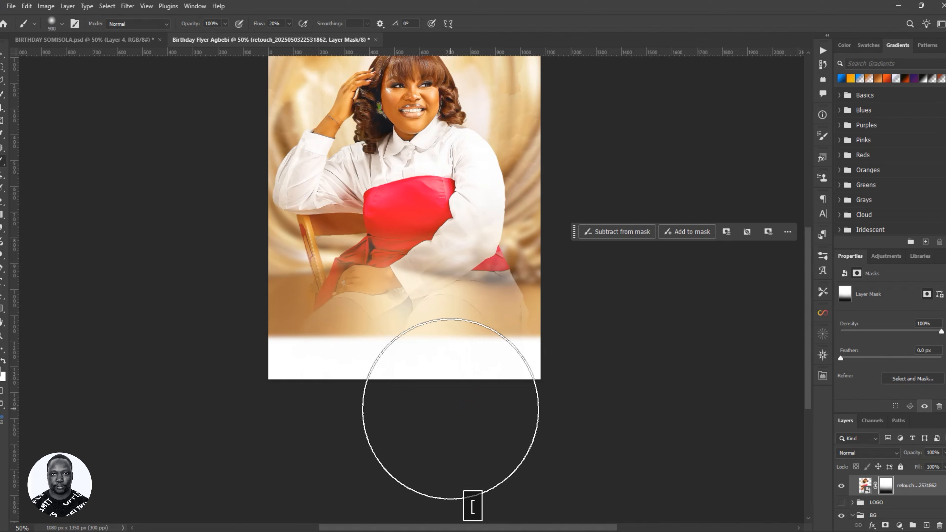
key(ctrl+z)
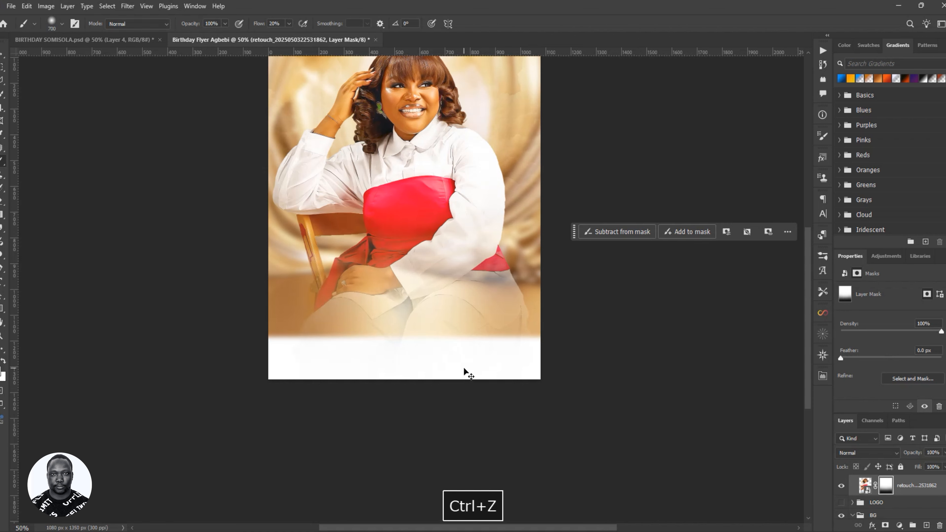
- Restore the mask and, with a 600 px brush, fade the lower jeans into the background
key(ctrl+z)
key(ctrl+z)
key(ctrl+z)
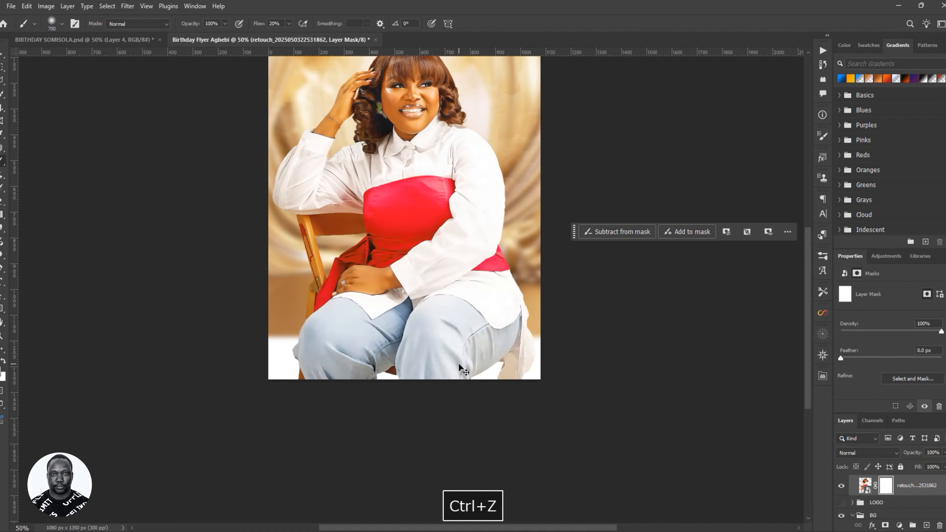
key(ctrl+shift+z)
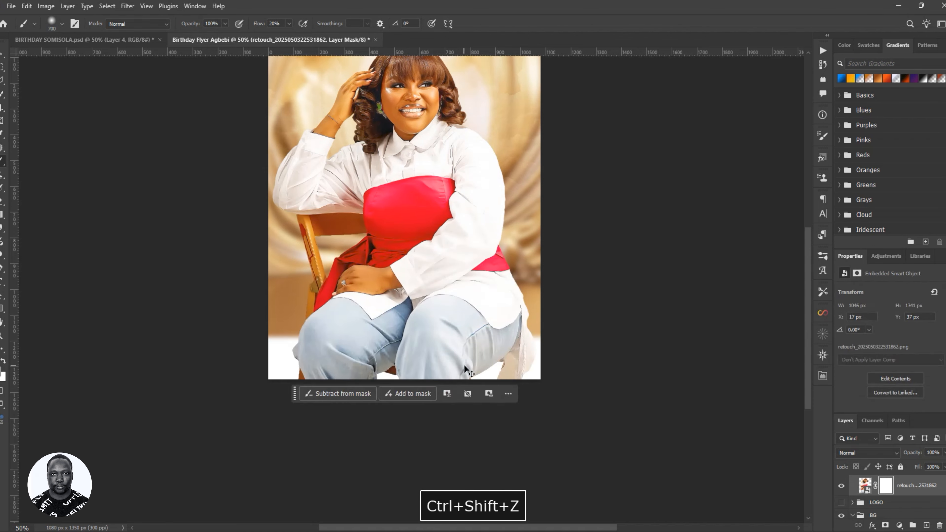
key(bracketleft)
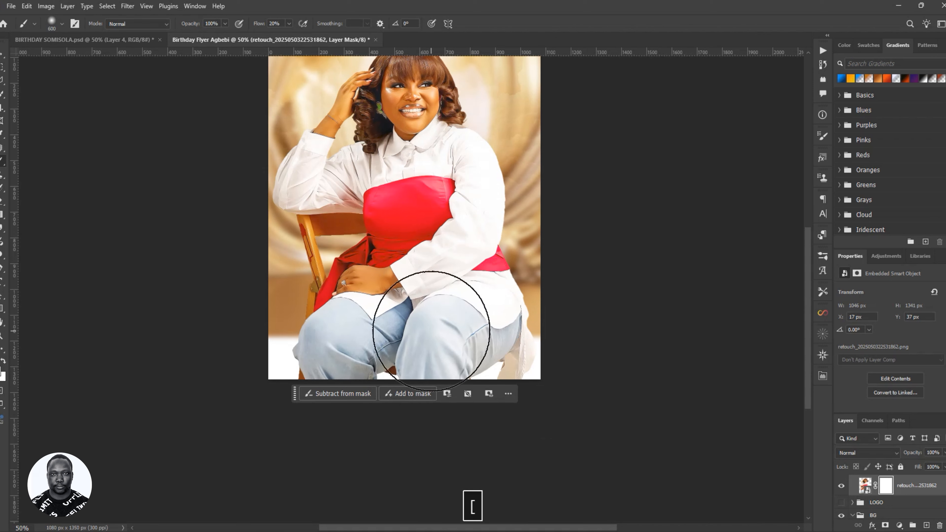
mouse_move(540, 392)
mouse_down()
mouse_move(551, 392)
mouse_move(349, 402)
mouse_move(545, 391)
mouse_move(298, 436)
mouse_up()
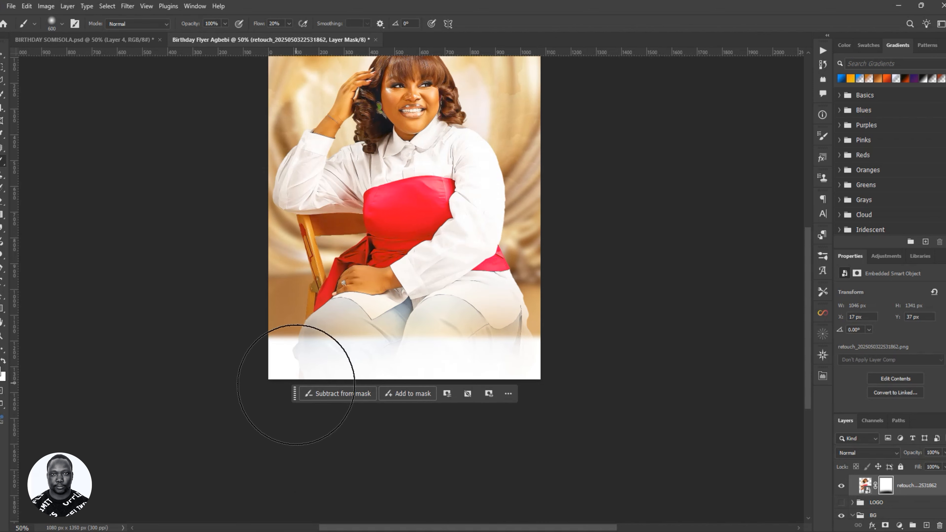
drag(294, 391, 622, 279)
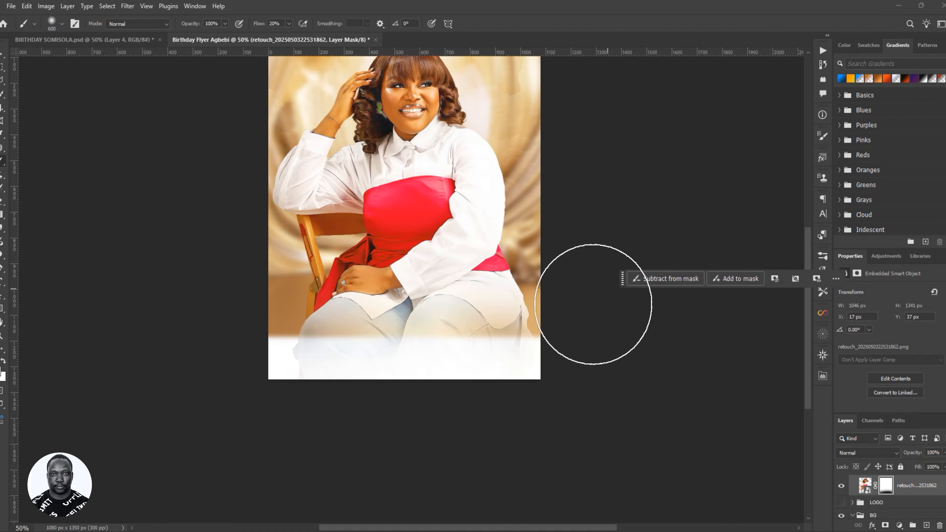
mouse_move(262, 352)
mouse_down()
mouse_move(498, 356)
mouse_move(459, 368)
mouse_move(538, 333)
mouse_move(491, 355)
mouse_up()
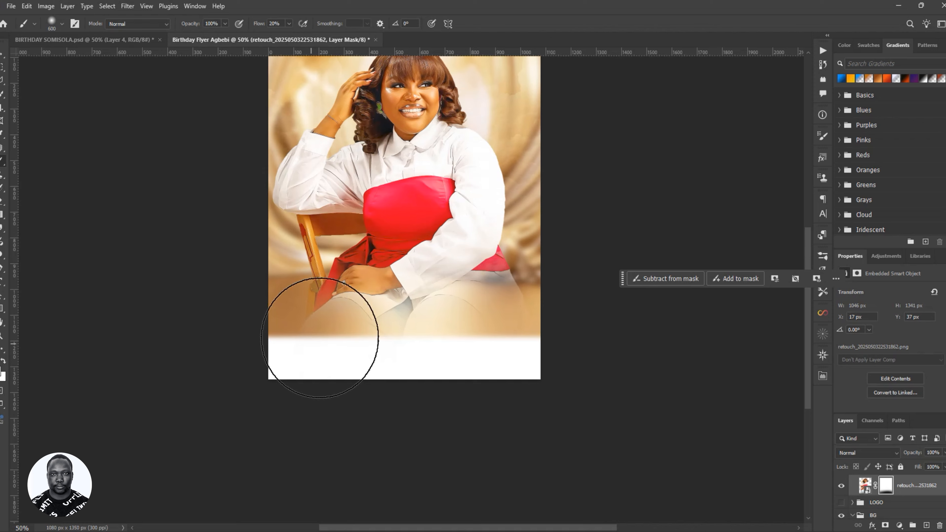
- After checking the reference flyer, fade the knees, hand and arm near the red top
click(108, 40)
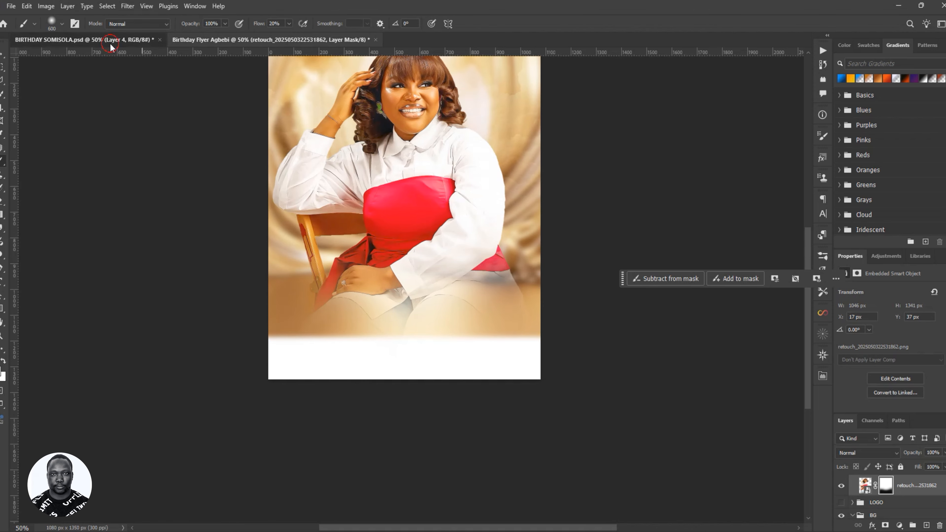
click(228, 38)
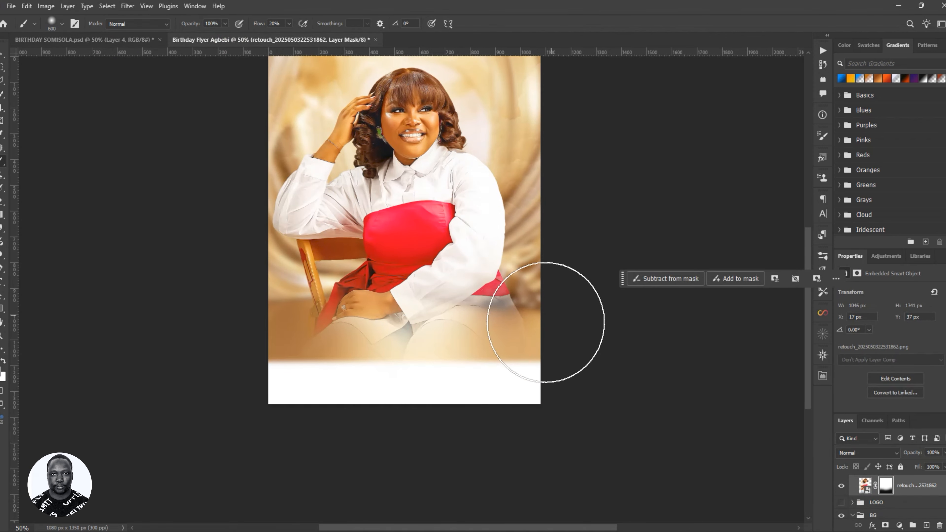
drag(545, 317, 357, 351)
mouse_move(265, 341)
mouse_down()
mouse_move(579, 321)
mouse_move(520, 294)
mouse_move(231, 355)
mouse_move(262, 315)
mouse_move(640, 383)
mouse_up()
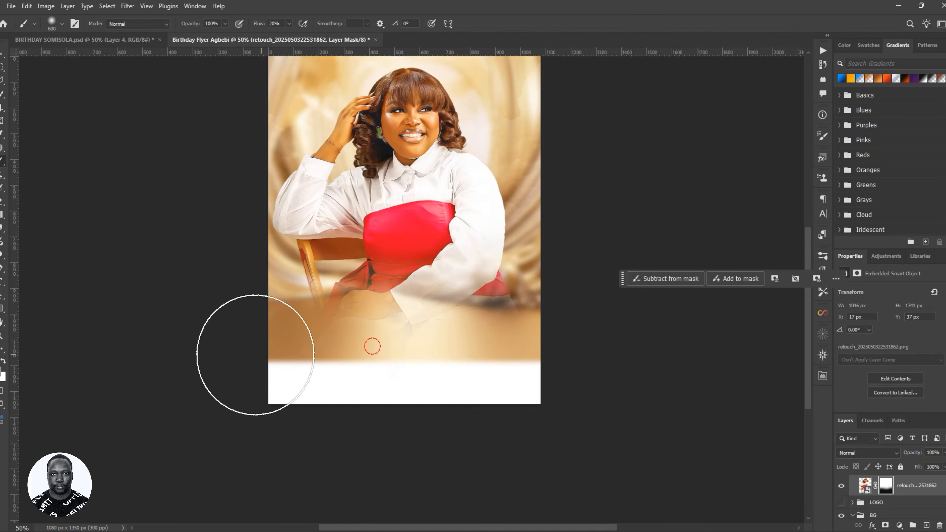
mouse_move(417, 309)
mouse_down()
mouse_move(463, 295)
mouse_move(524, 306)
mouse_move(270, 351)
mouse_up()
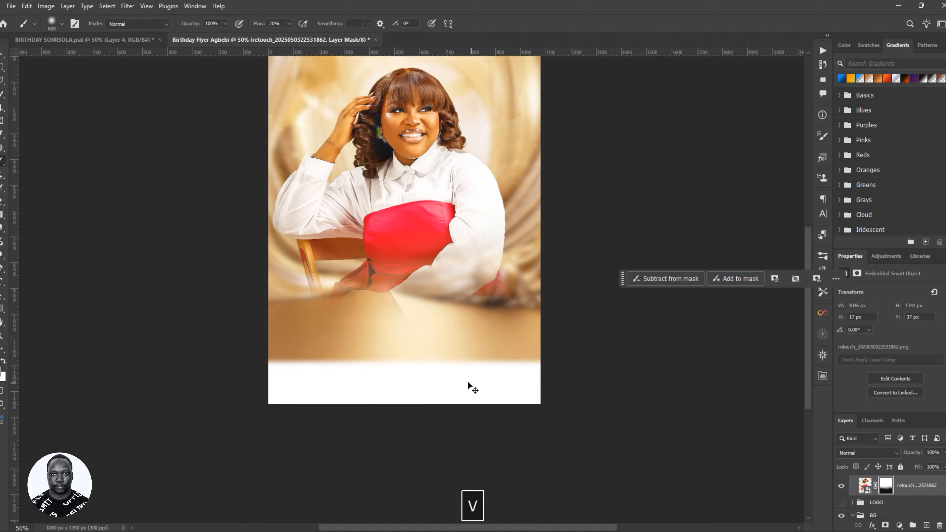
scroll(864, 490, up, 1)
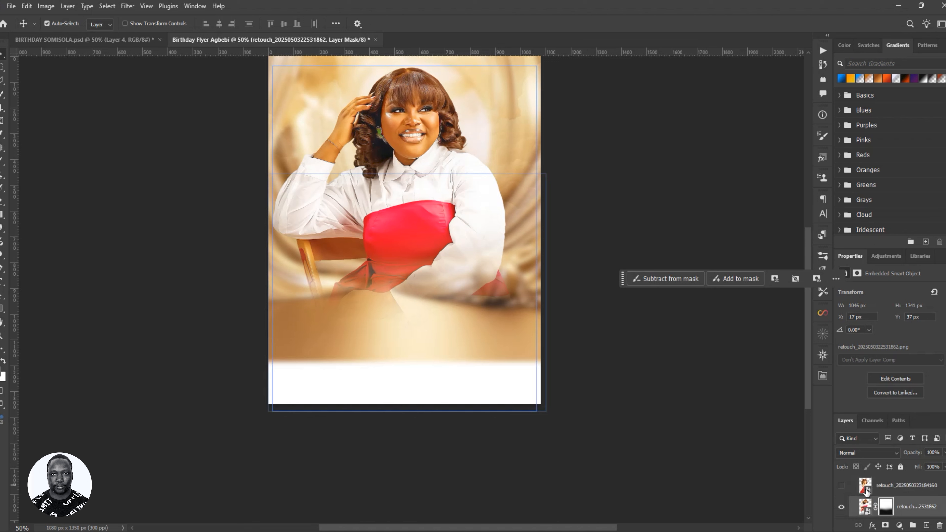
- Show the chin-resting portrait, scale it to about 12.5%, and move it to the lower left
click(842, 486)
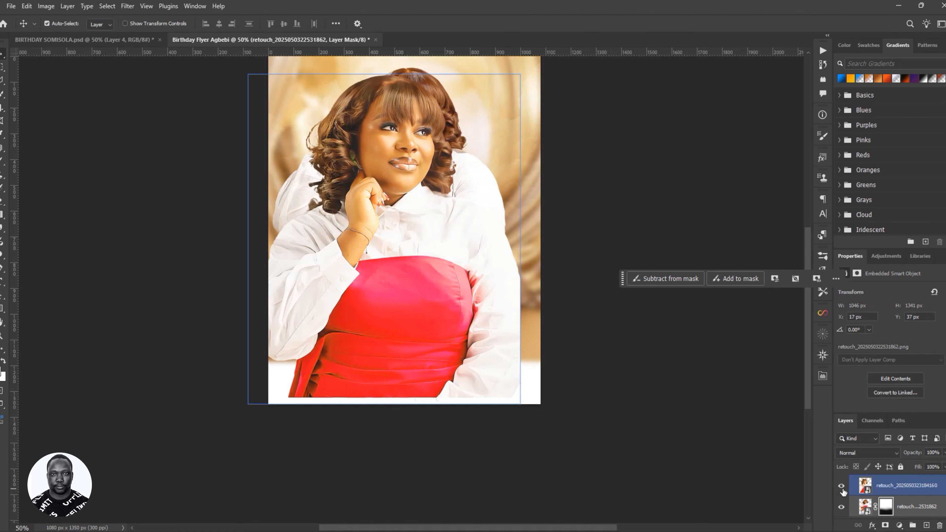
click(905, 497)
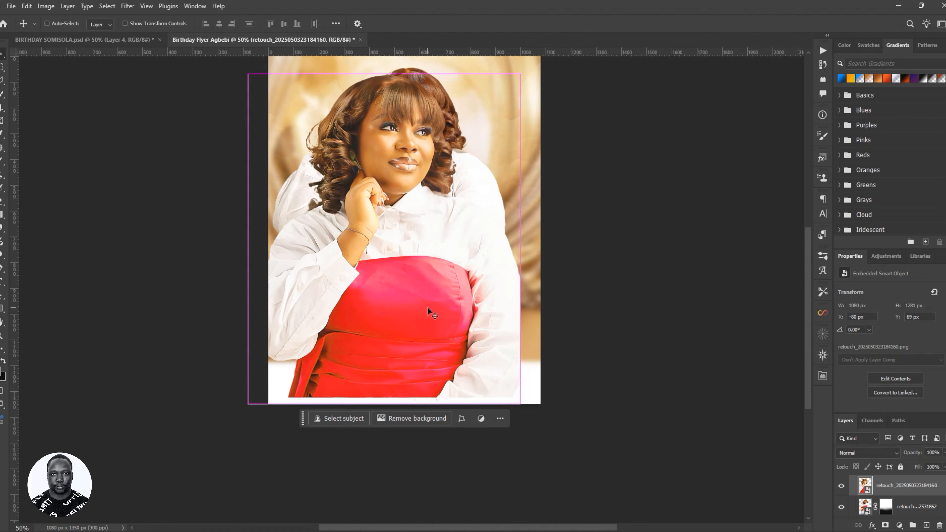
key(ctrl+t)
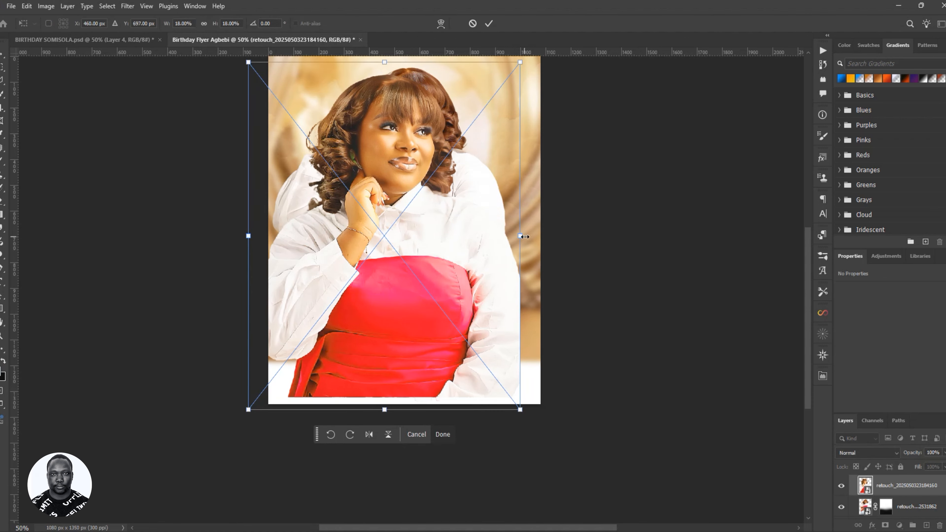
drag(519, 238, 479, 235)
right_click(388, 241)
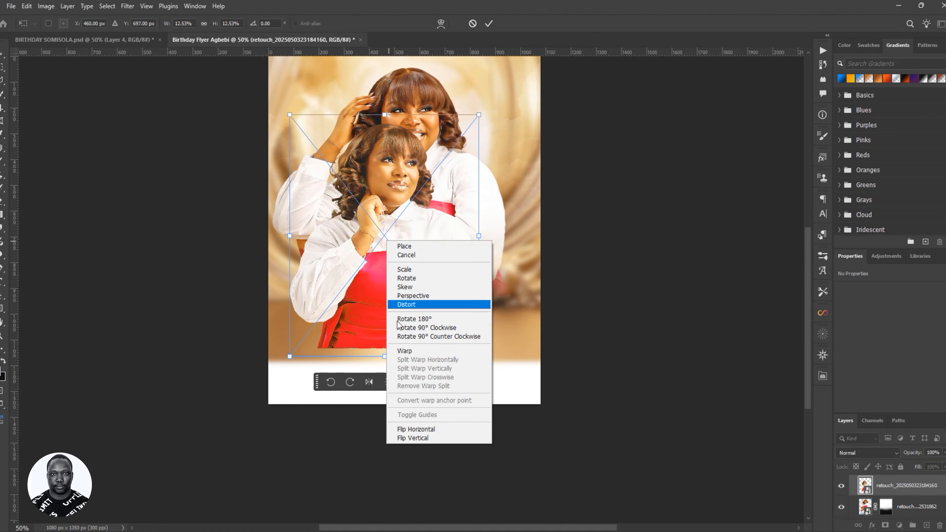
click(405, 430)
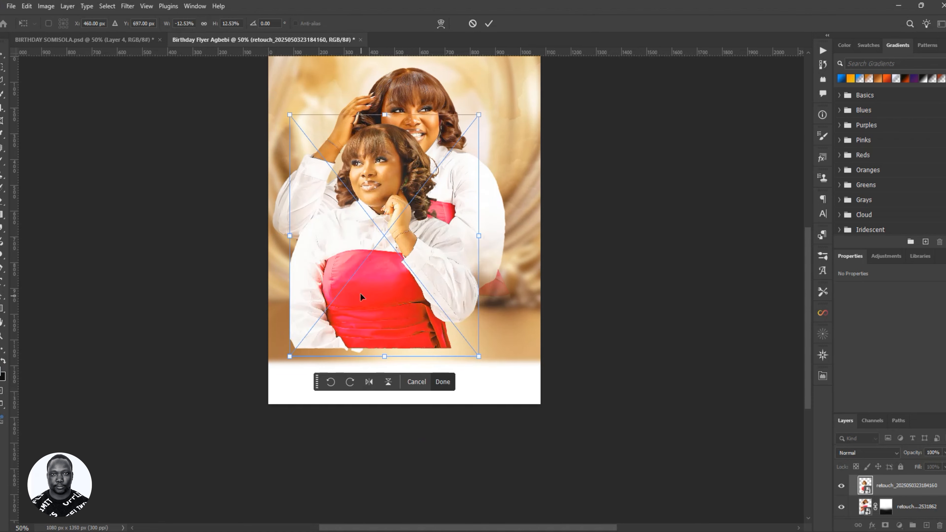
drag(359, 292, 429, 314)
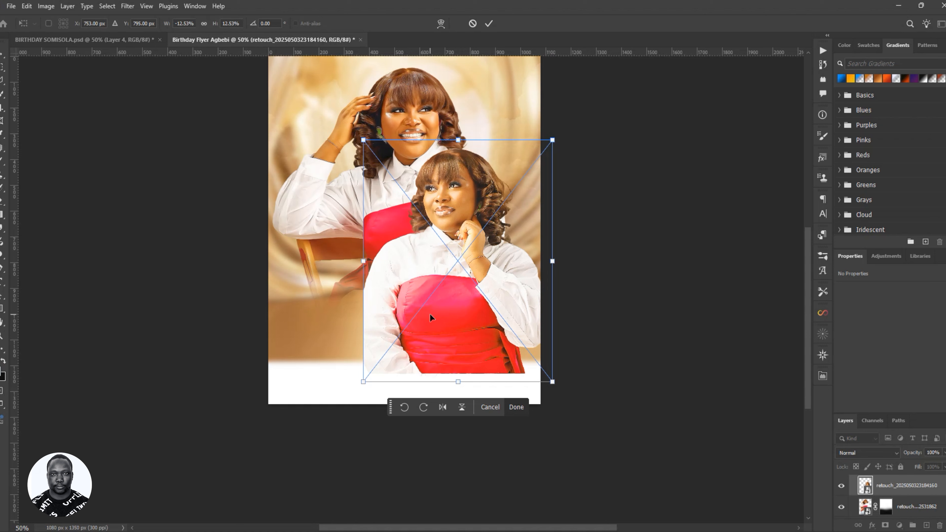
key(ctrl+z)
key(ctrl+z)
drag(395, 271, 378, 314)
- Commit the portrait's transform and nudge it to X 45, Y 460 px, comparing with the reference flyer
click(489, 23)
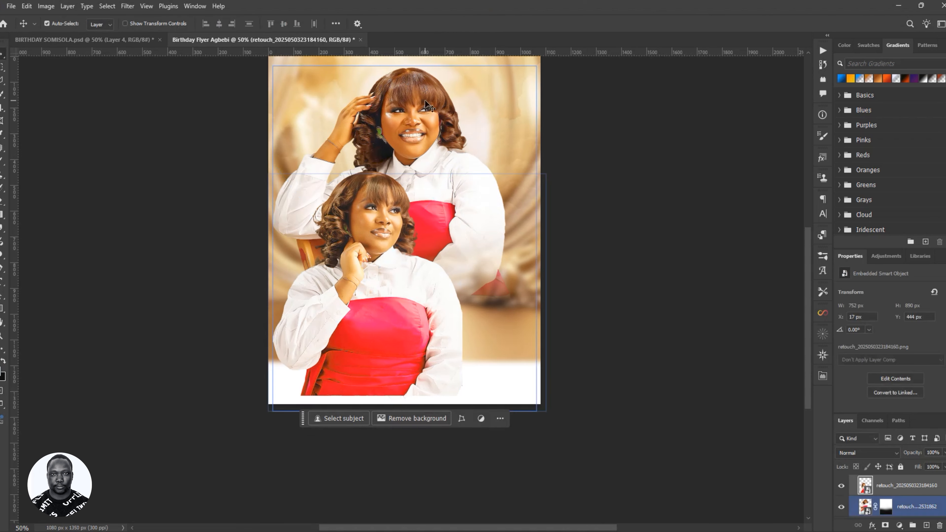
drag(425, 101, 442, 101)
scroll(498, 162, up, 1)
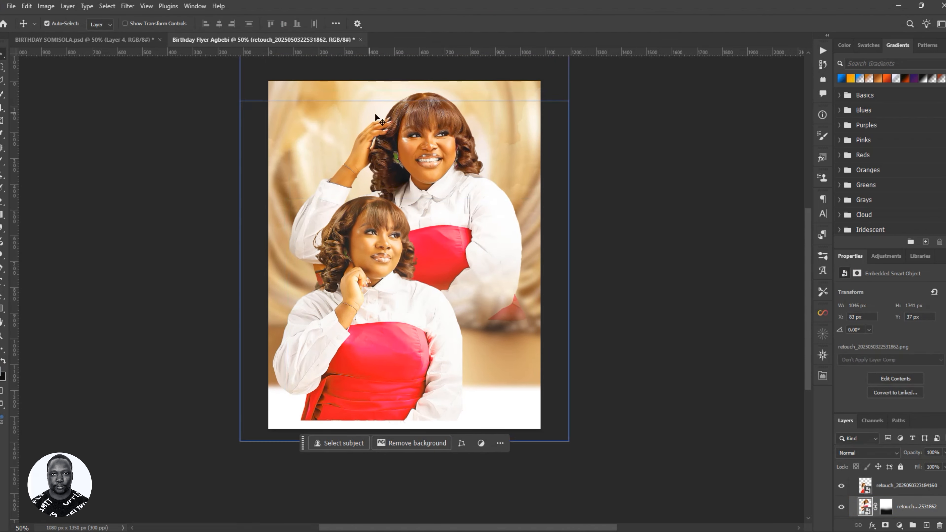
drag(406, 141, 402, 149)
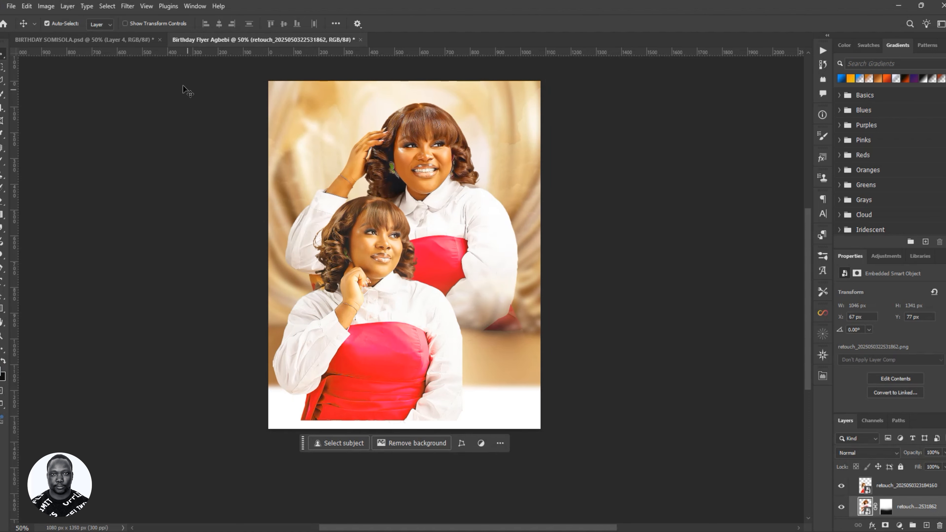
click(128, 38)
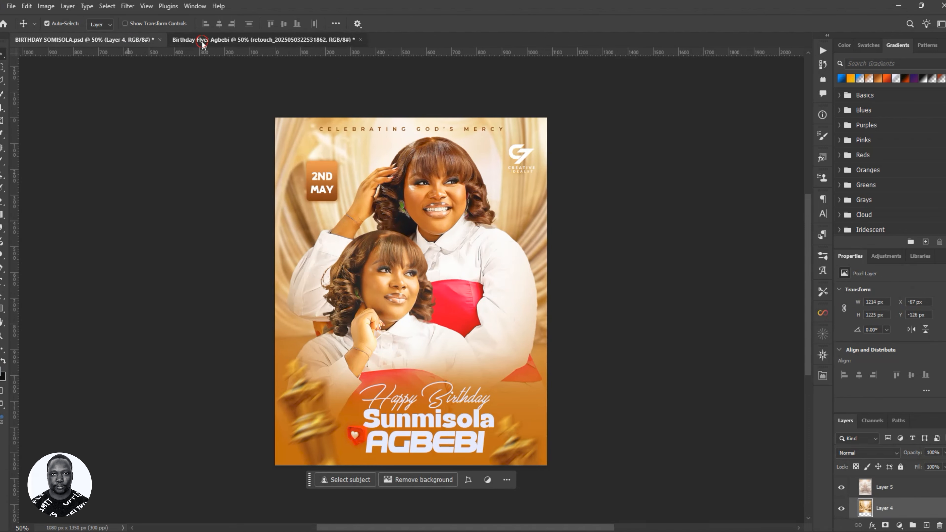
click(203, 39)
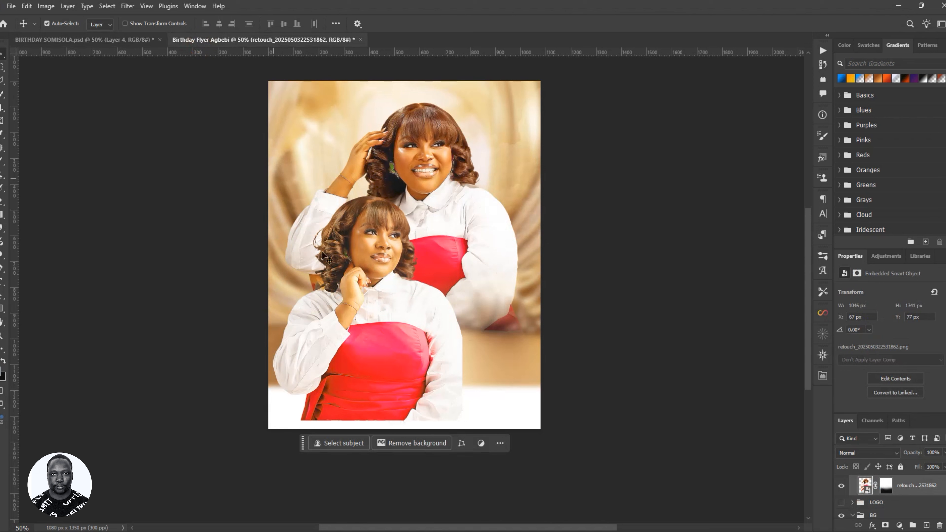
click(104, 40)
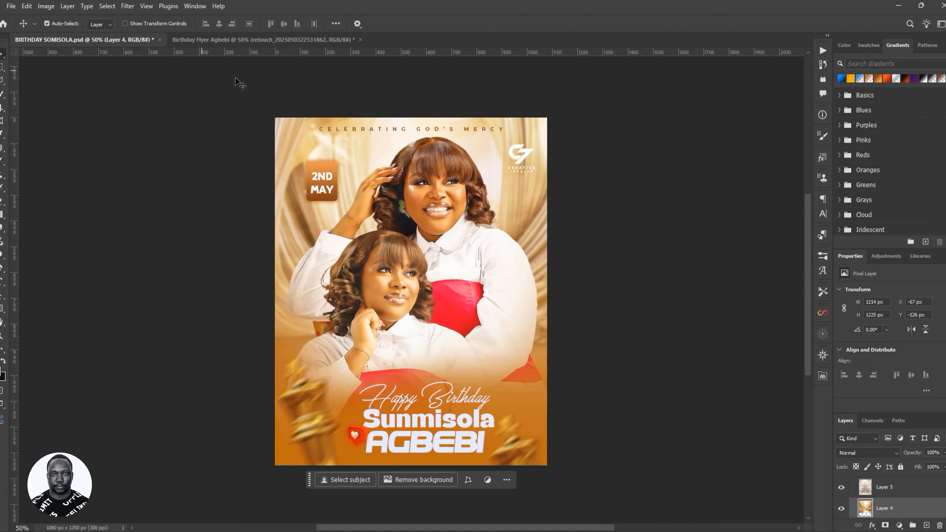
click(304, 40)
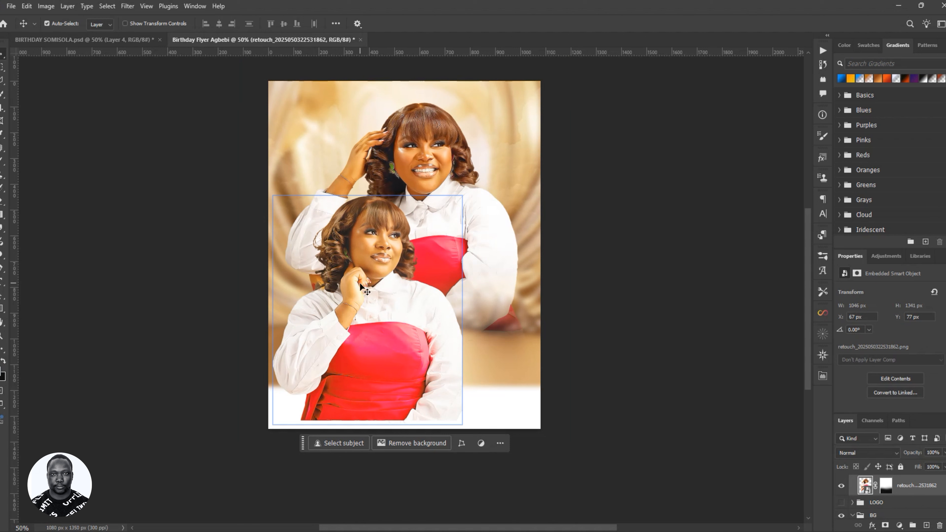
drag(420, 331, 428, 334)
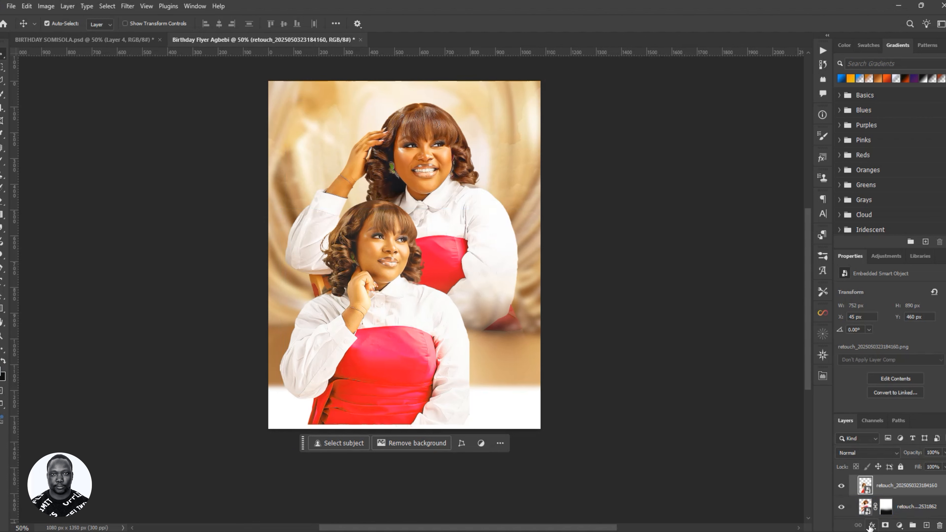
- Add a layer mask to the front pose and brush its bottom so it fades into white
click(886, 525)
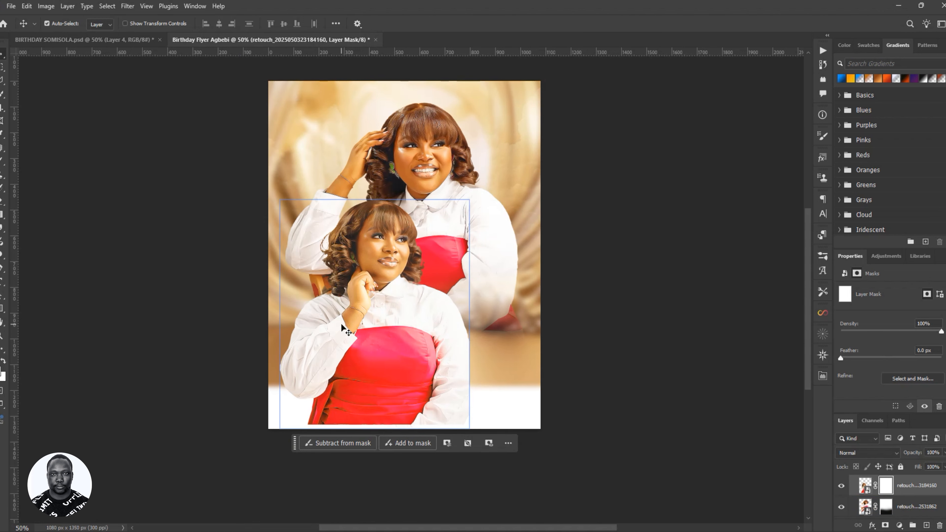
key(b)
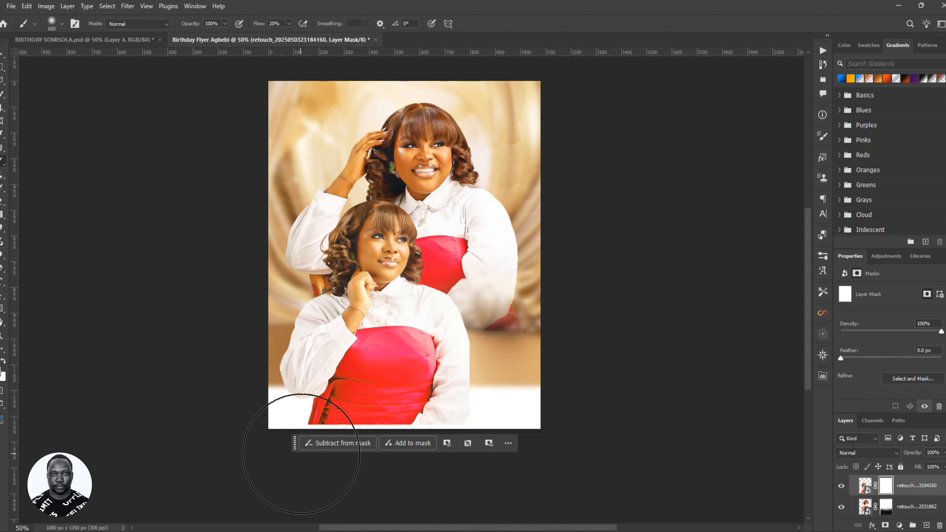
key(v)
mouse_move(295, 443)
mouse_down()
mouse_move(507, 228)
mouse_move(597, 119)
mouse_up()
key(b)
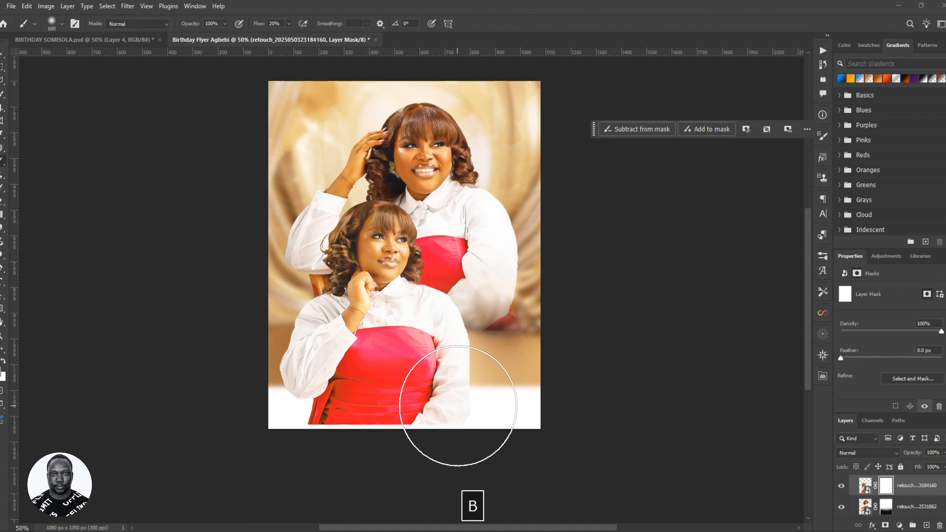
mouse_move(412, 427)
mouse_down()
mouse_move(380, 464)
mouse_move(327, 450)
mouse_move(419, 416)
mouse_move(306, 450)
mouse_move(277, 446)
mouse_move(226, 397)
mouse_move(449, 471)
mouse_move(517, 433)
mouse_move(465, 423)
mouse_move(518, 401)
mouse_move(446, 445)
mouse_move(234, 444)
mouse_move(344, 418)
mouse_move(290, 444)
mouse_move(296, 439)
mouse_up()
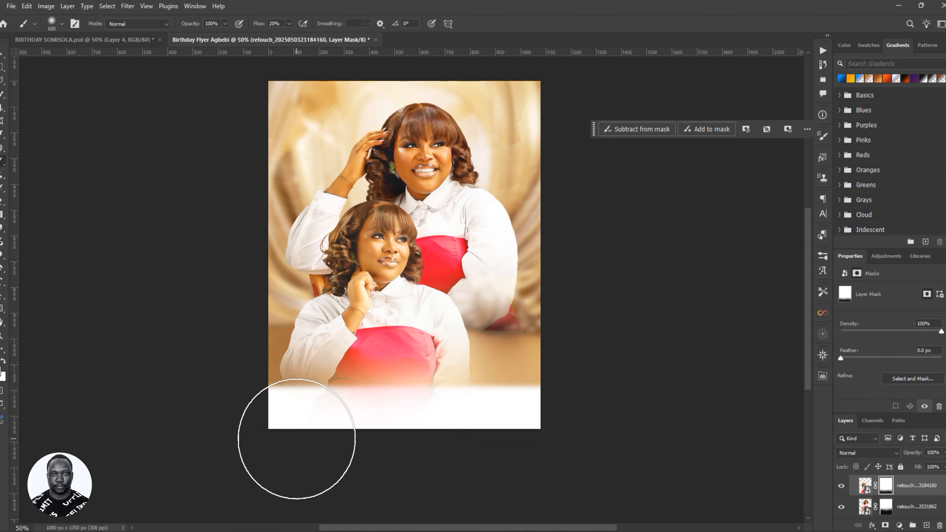
- Nudge the front pose 20 px up and 12 px left
key(v)
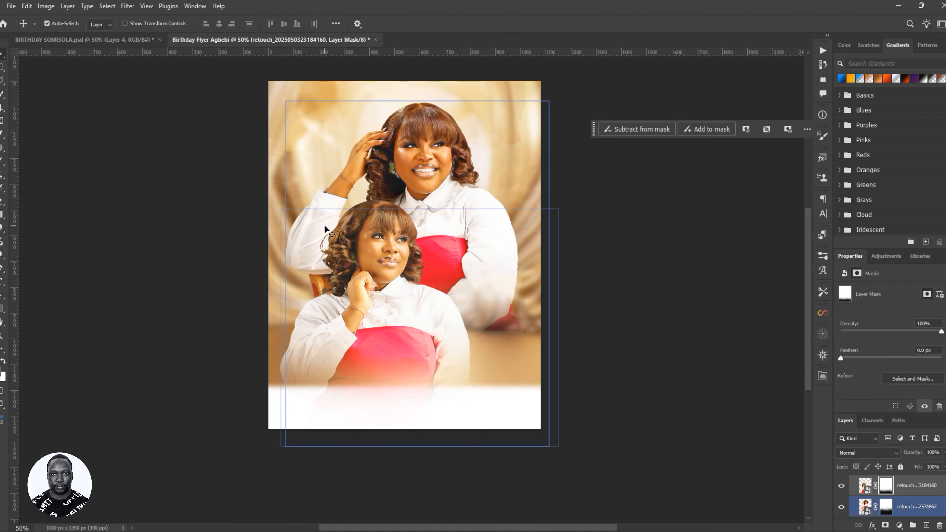
drag(417, 167, 418, 161)
drag(344, 235, 342, 236)
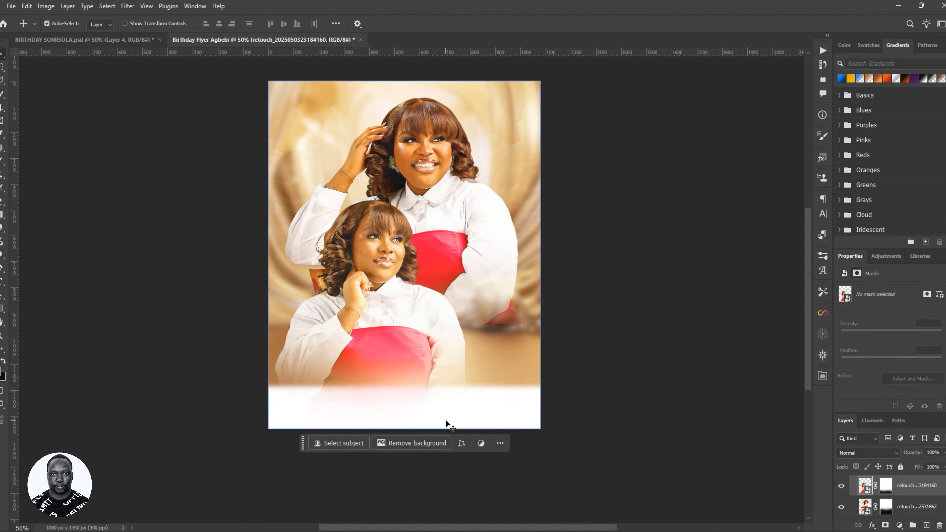
- Target the other pose's layer mask with the brush enlarged from 600 to 700
key(b)
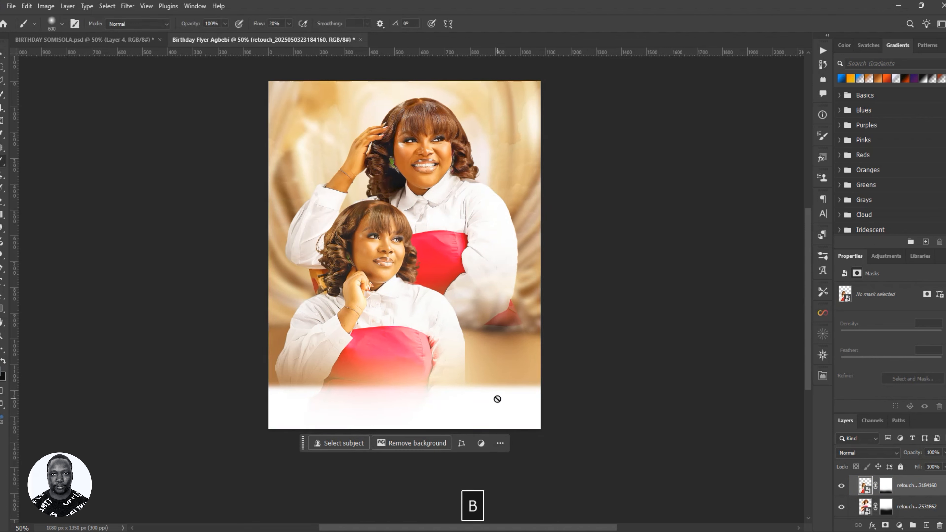
click(884, 486)
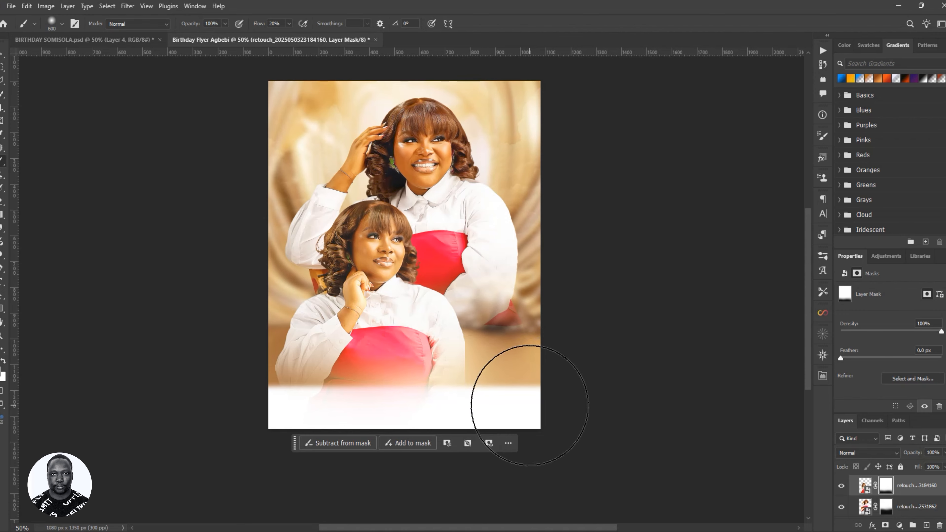
key(bracketright)
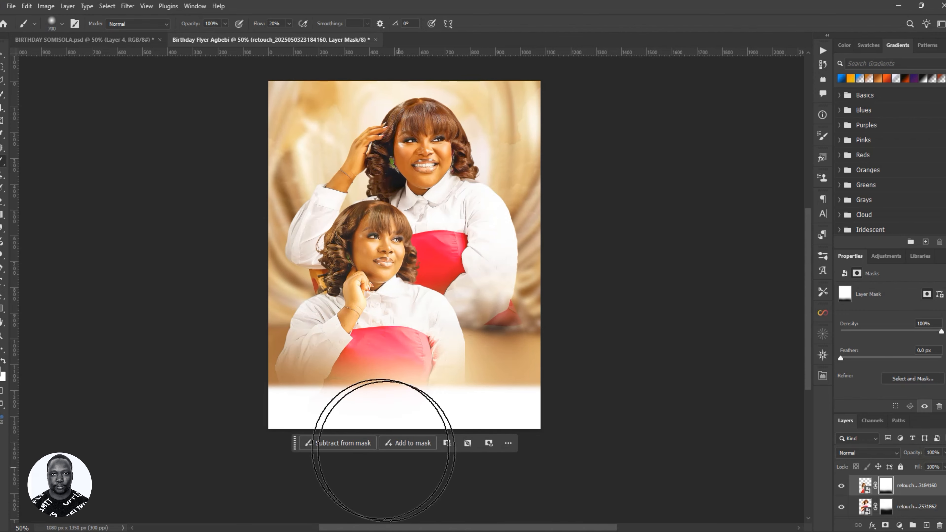
- Check the front pose layer's distances to the canvas edges
key(v)
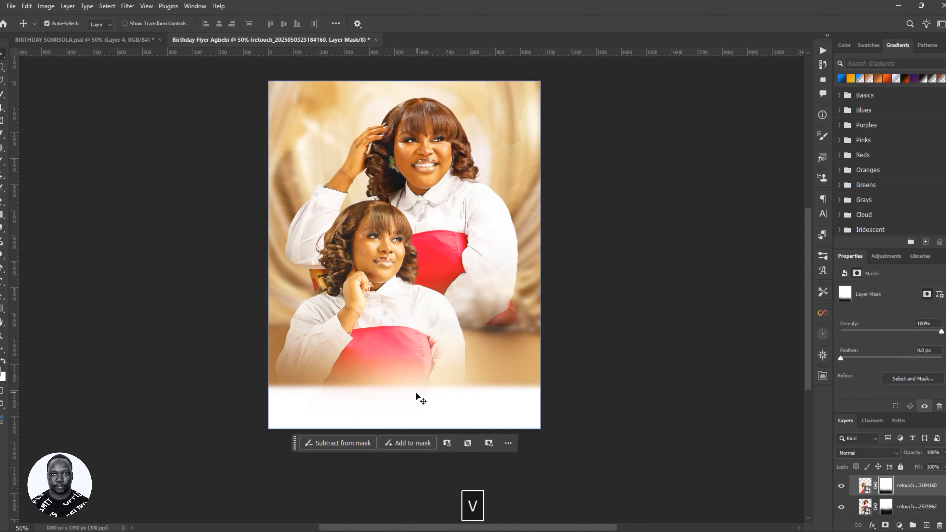
scroll(435, 350, up, 1)
scroll(433, 346, up, 1)
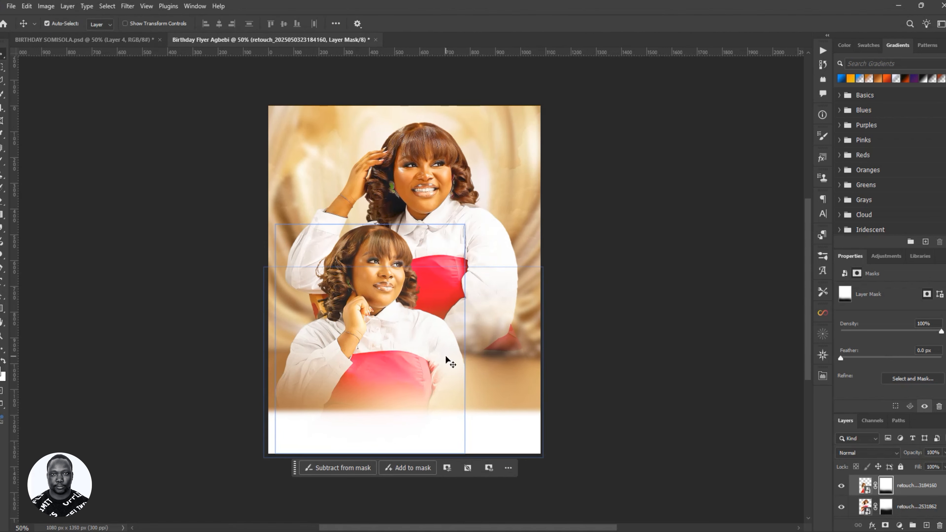
key(ctrl)
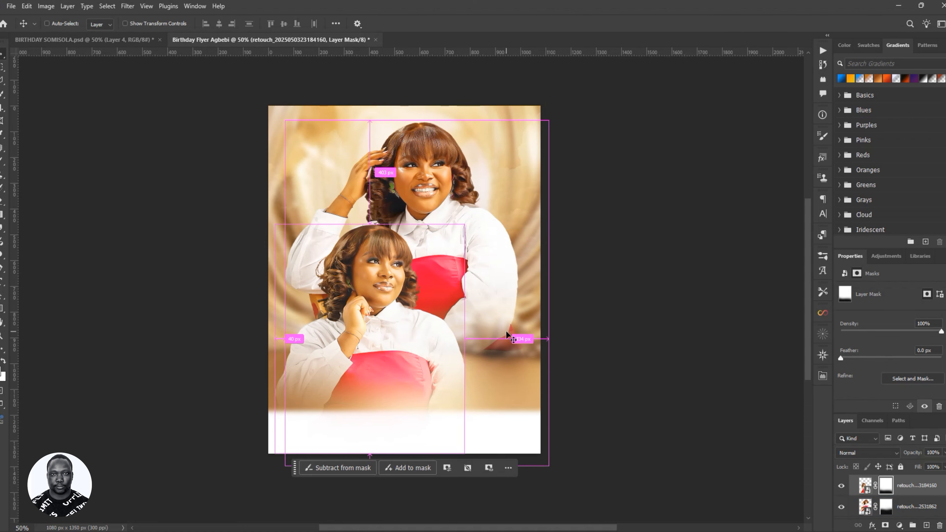
- Save the flyer as Birthday Flyer Agbebi.psd, accepting the Photoshop format options
key(ctrl+s)
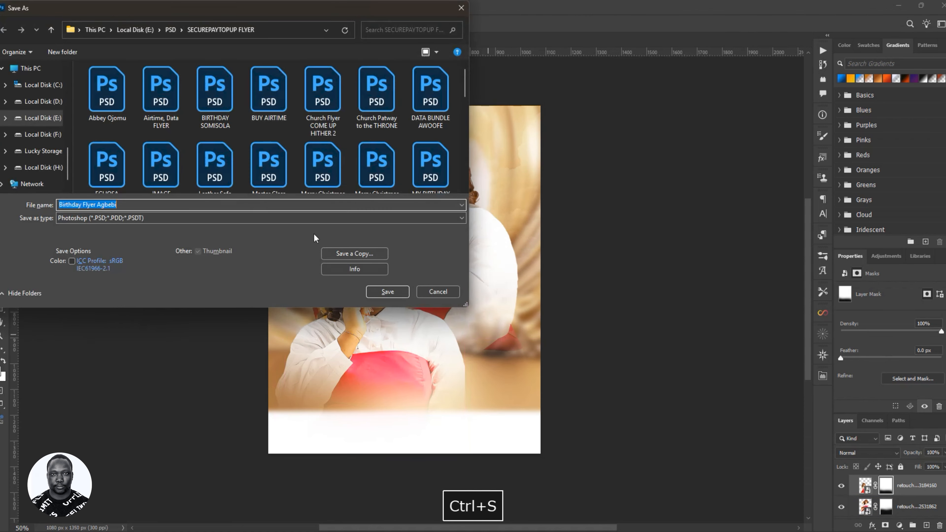
click(380, 296)
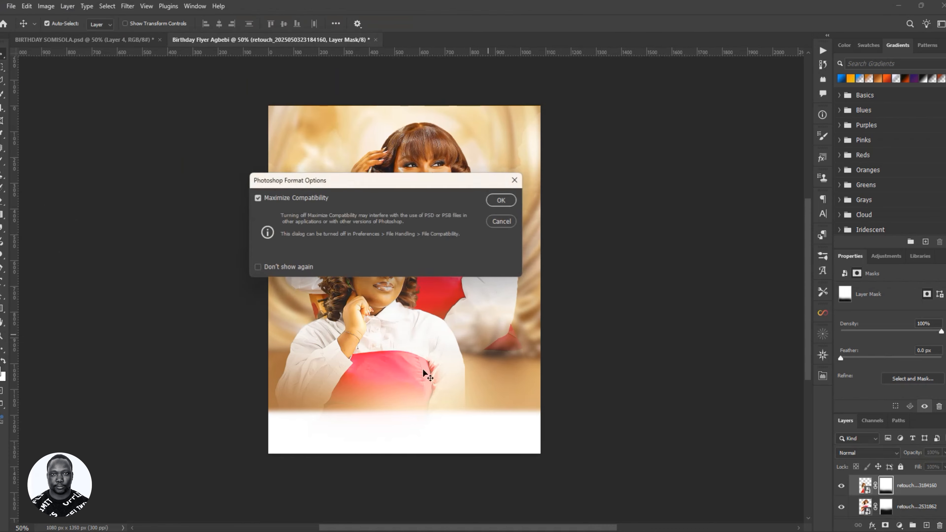
click(502, 204)
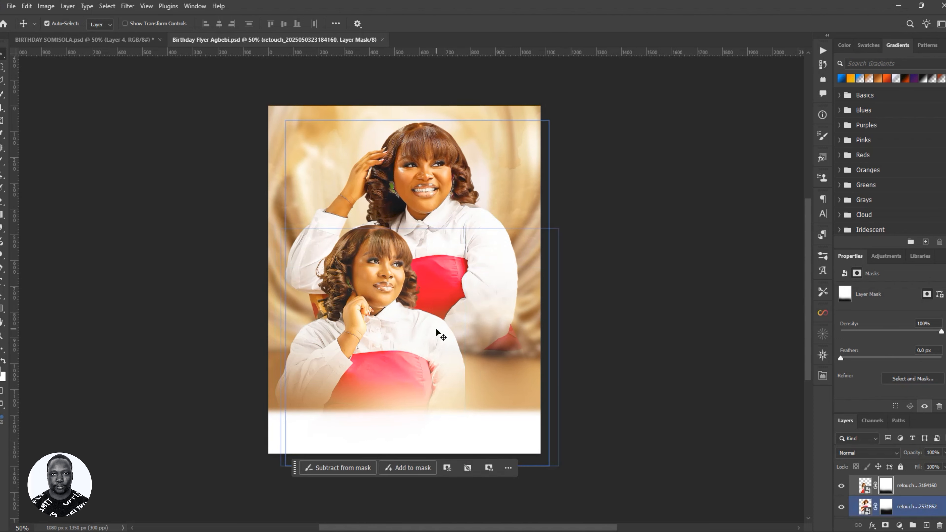
scroll(866, 485, up, 2)
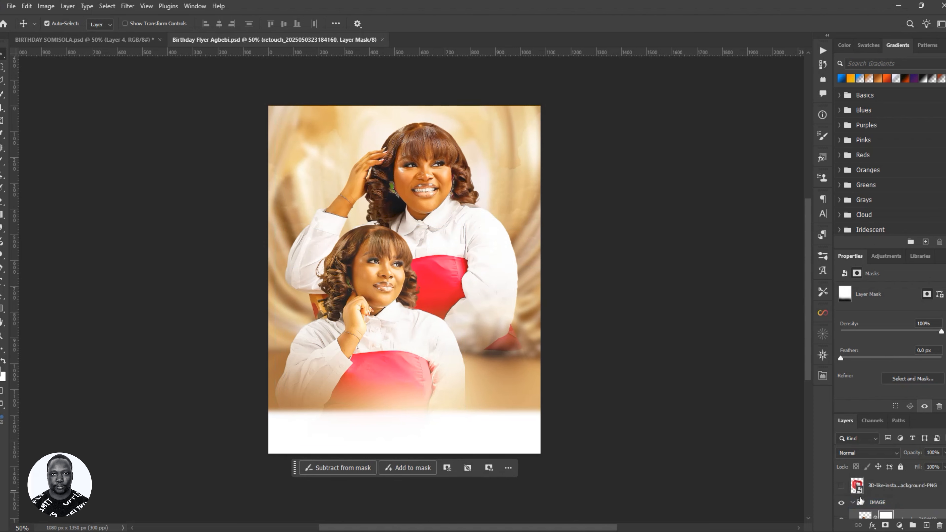
click(853, 503)
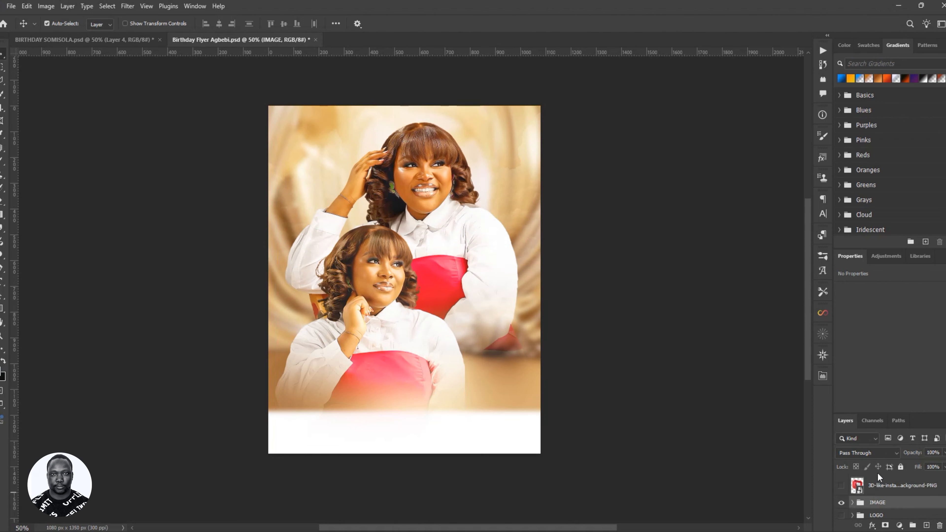
scroll(884, 495, down, 3)
scroll(883, 499, up, 3)
click(869, 79)
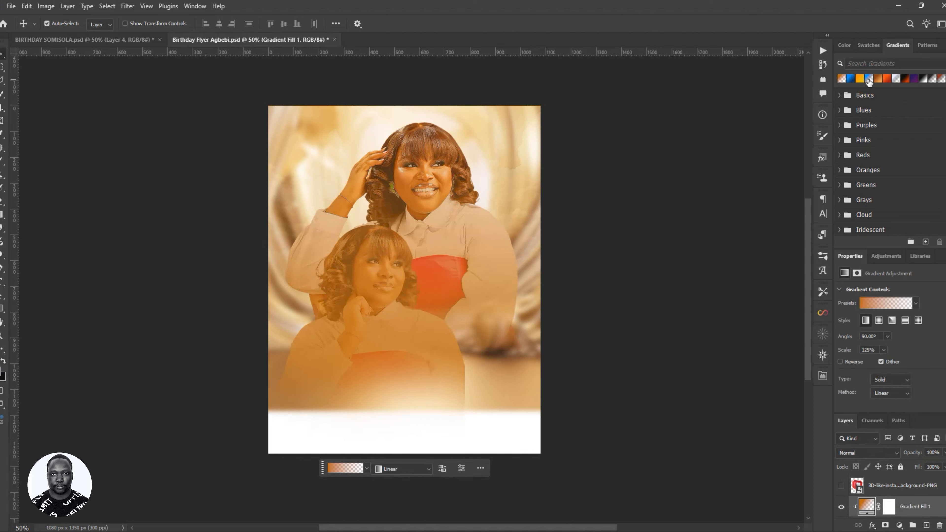
key(Delete)
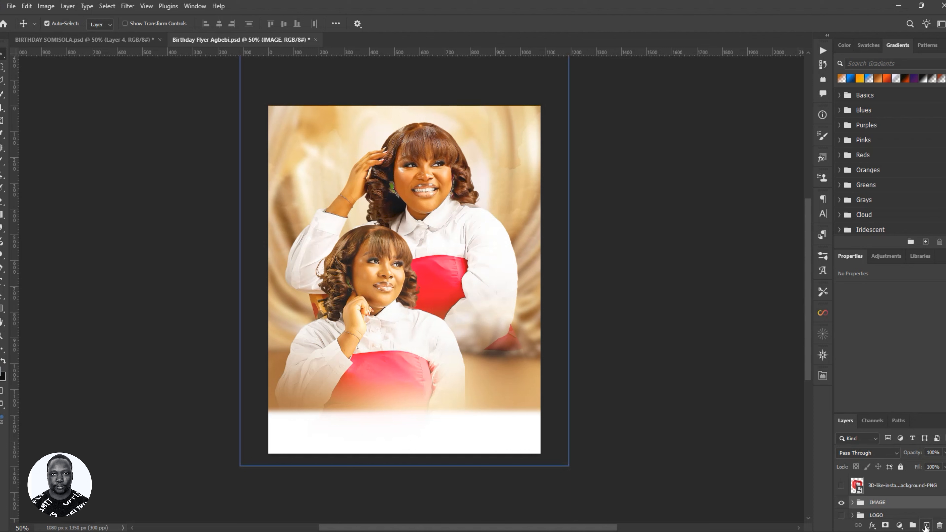
- Fill the flyer with the custom orange gradient on a new layer and reopen its fill settings
click(926, 526)
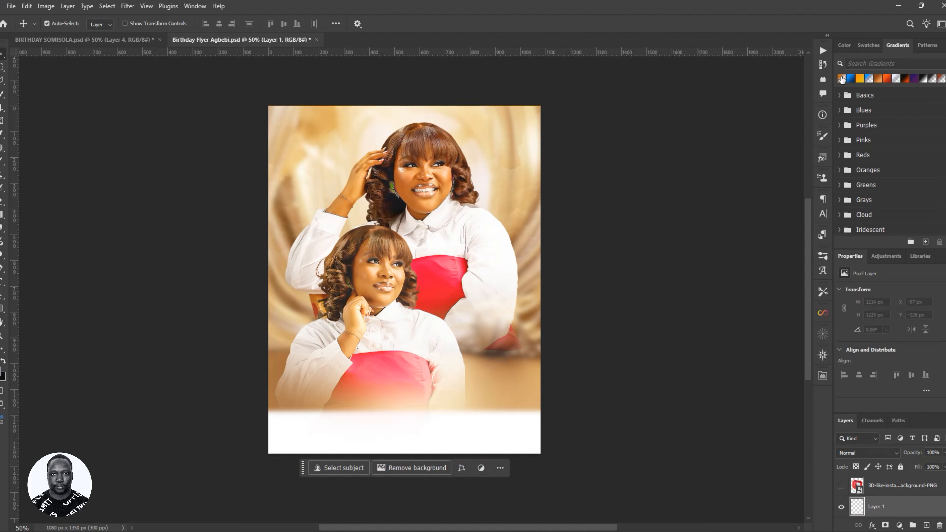
drag(841, 80, 430, 274)
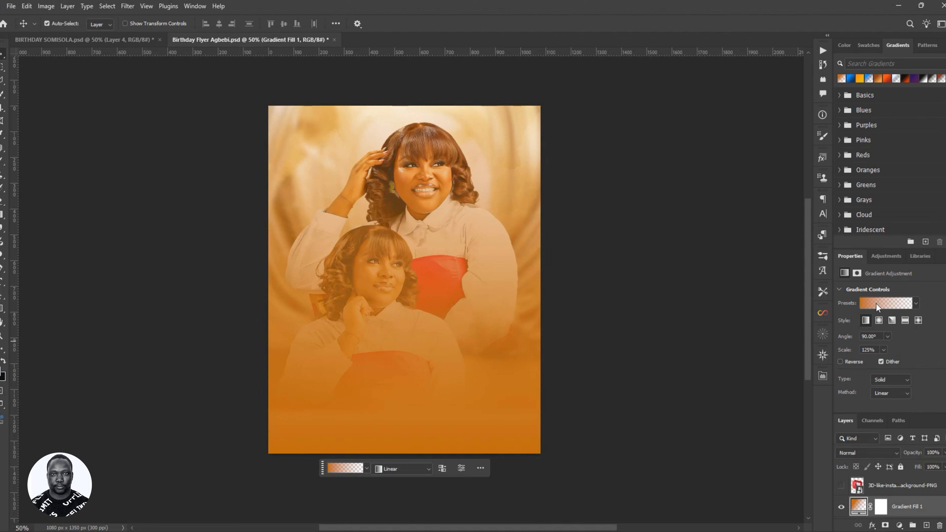
click(868, 307)
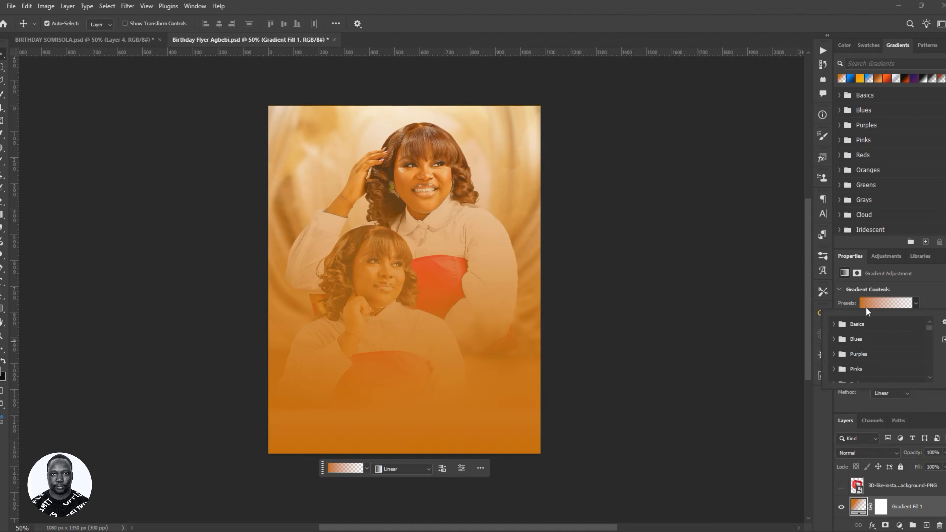
click(871, 301)
click(916, 303)
click(893, 304)
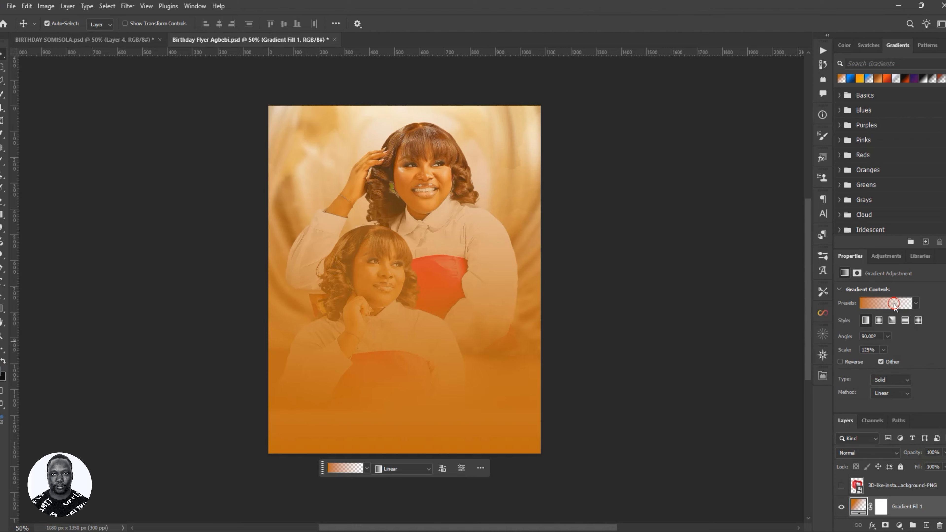
double_click(856, 506)
- Recolour the gradient's left stop by hex value and set the right stop to bd6302
click(630, 230)
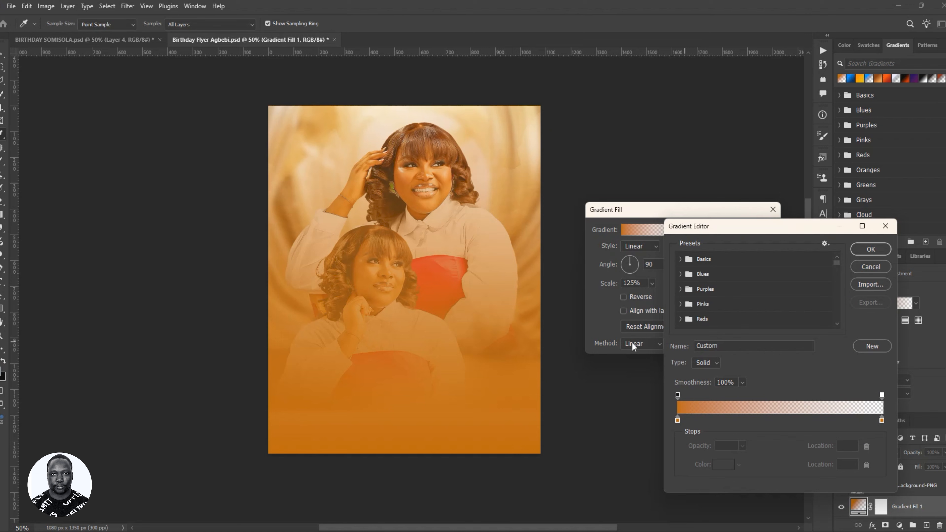
click(677, 422)
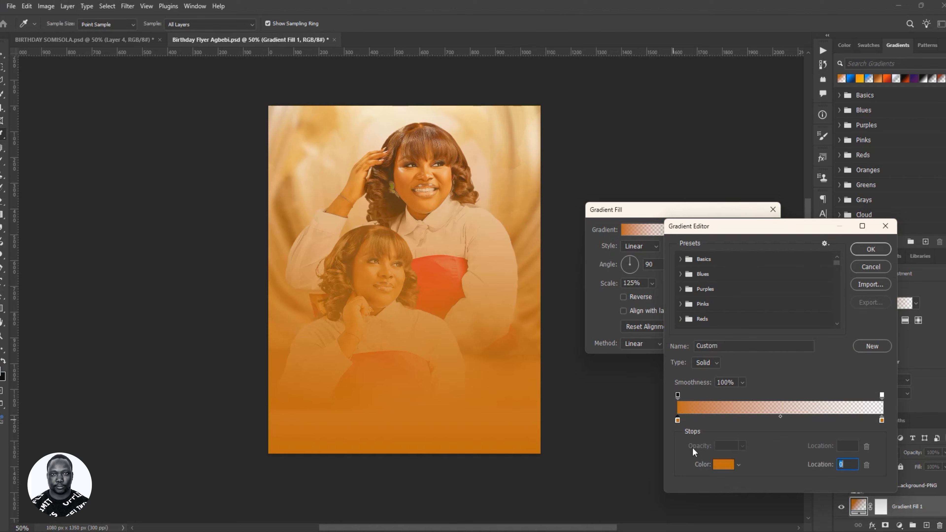
click(715, 467)
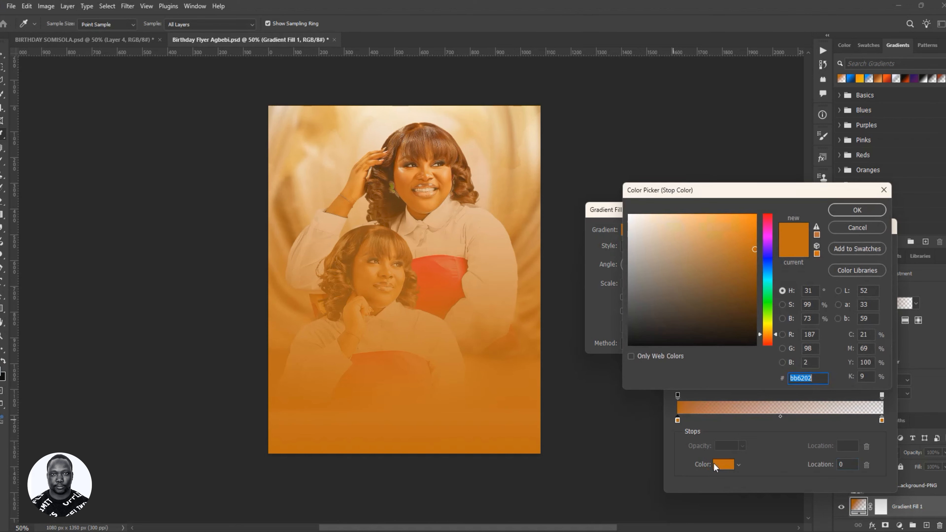
click(815, 379)
click(844, 210)
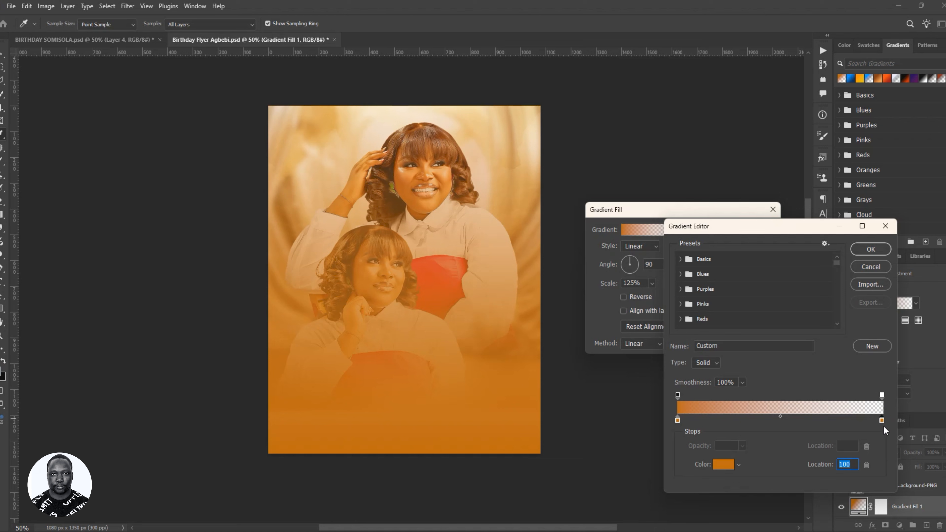
click(723, 467)
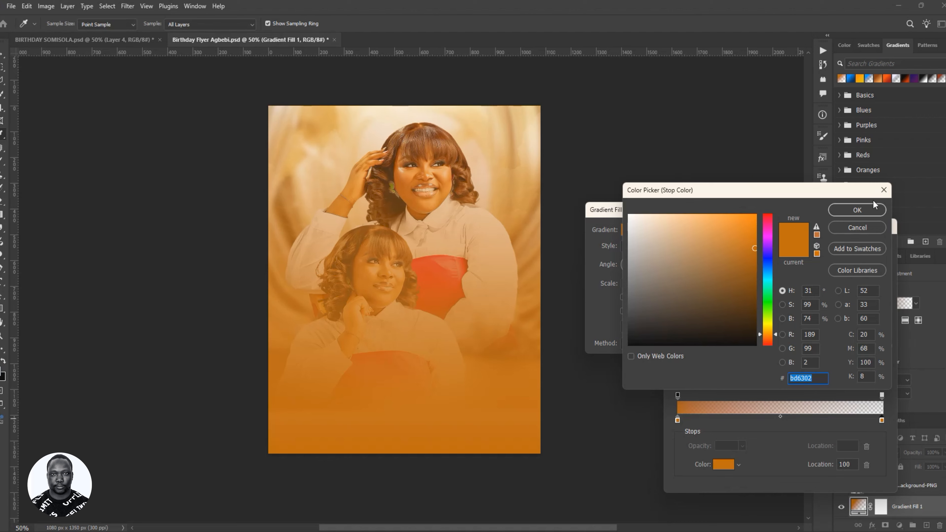
click(865, 210)
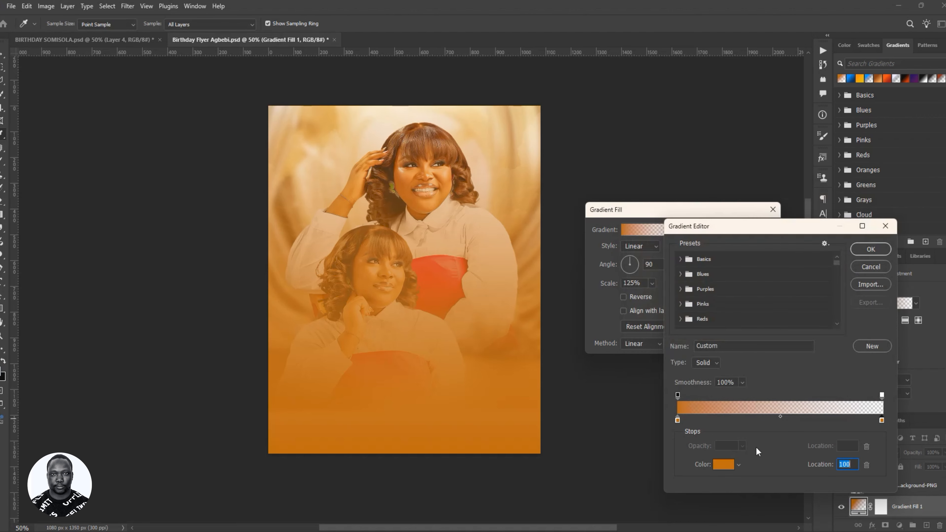
- Copy the left stop's hex bb6202 and paste it into the right stop's colour
click(677, 420)
click(719, 468)
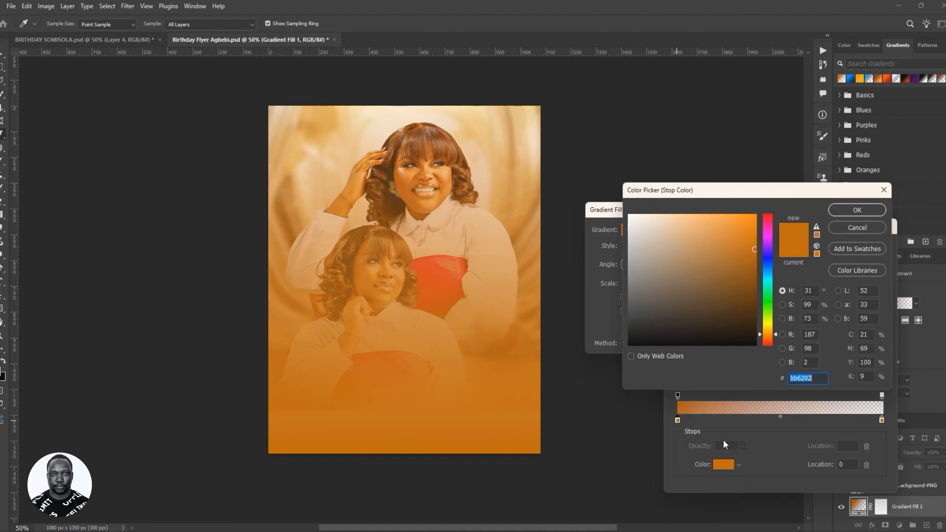
right_click(799, 379)
click(815, 416)
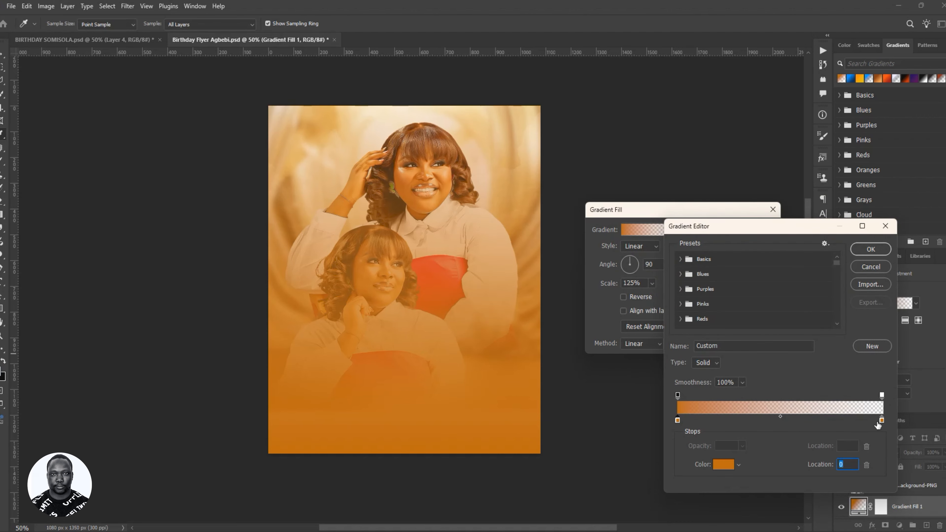
click(725, 469)
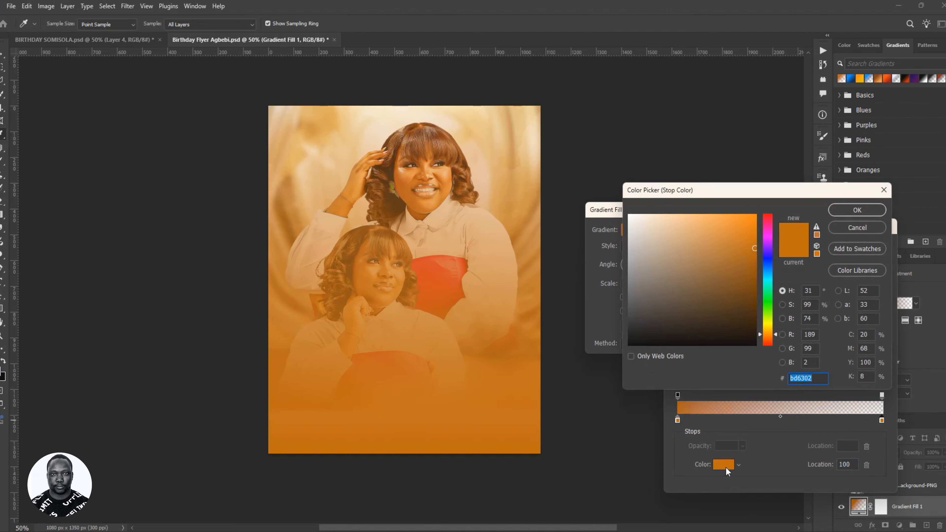
key(ctrl+v)
- Try alternative right-stop colours, then confirm the edited gradient as a 90° copper fill
click(598, 417)
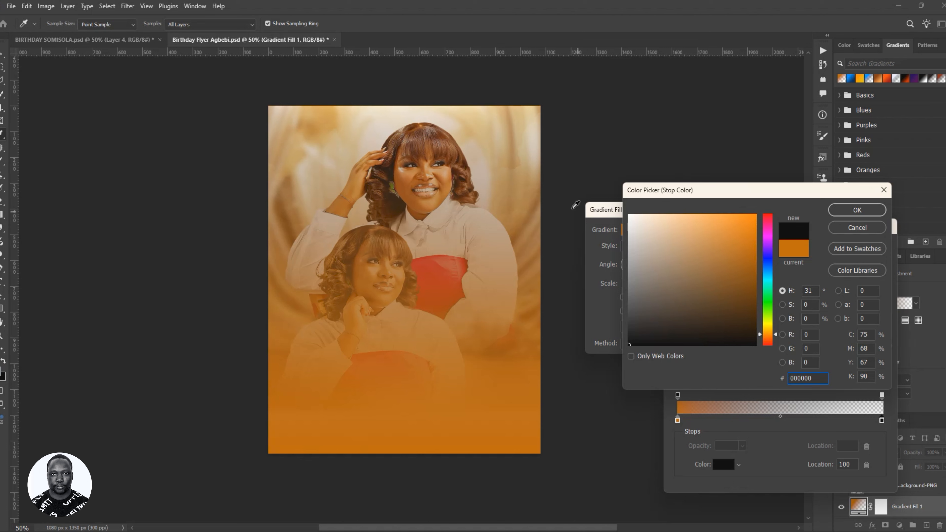
drag(637, 224, 594, 164)
click(578, 383)
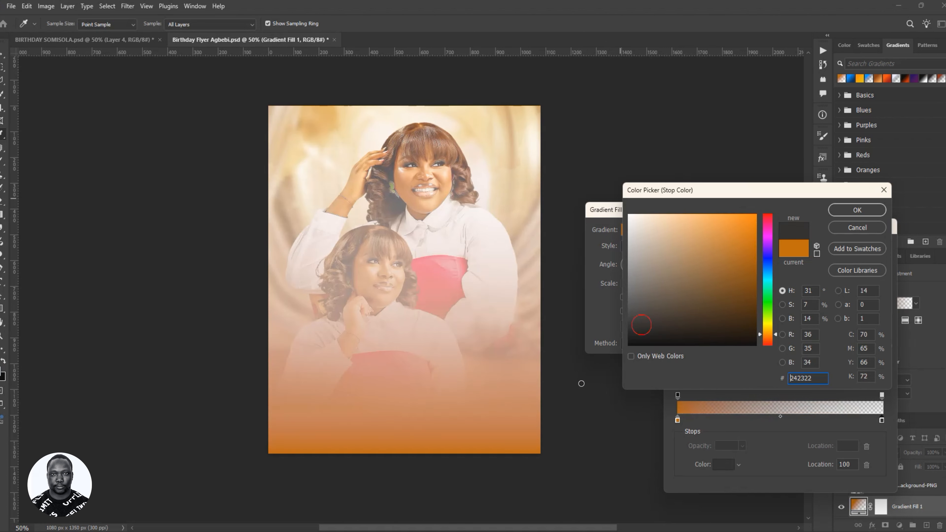
click(864, 214)
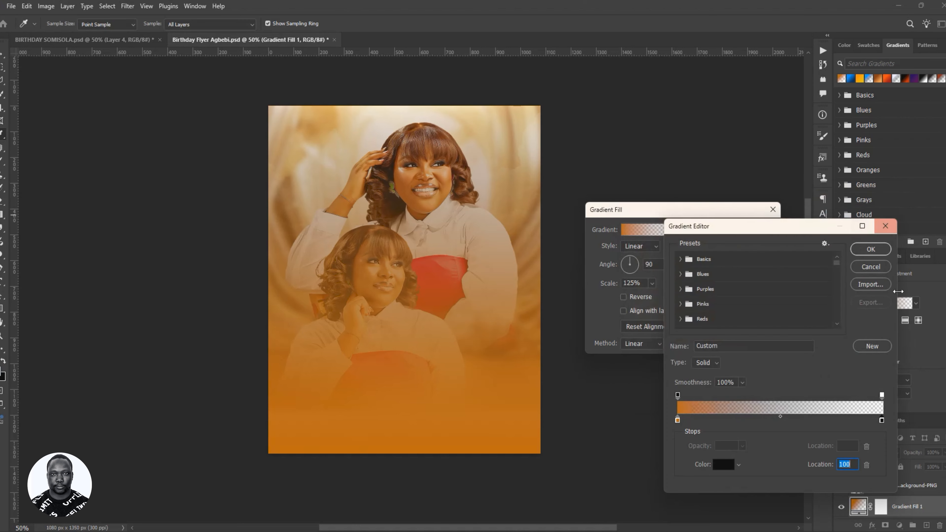
click(871, 250)
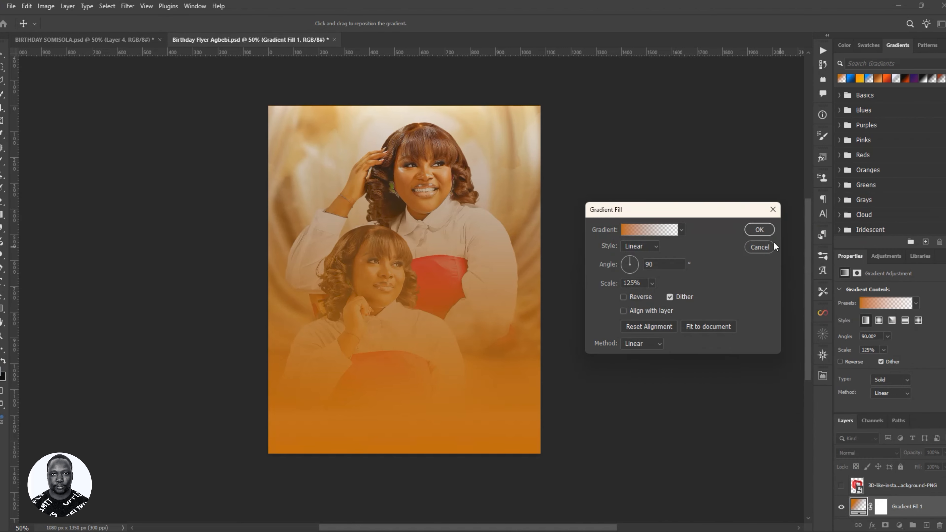
click(759, 230)
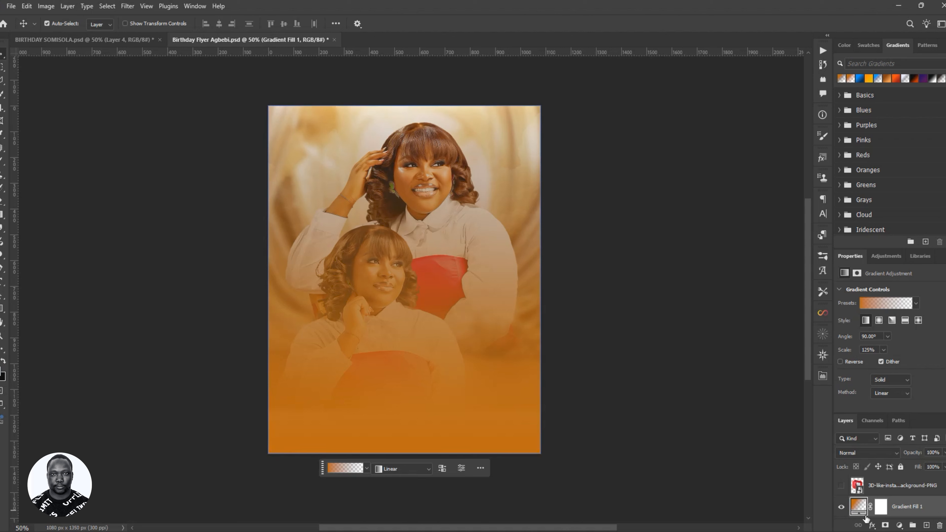
- Target Gradient Fill 1's mask with the Brush at 13% flow, enlarged to 1100 px
click(882, 508)
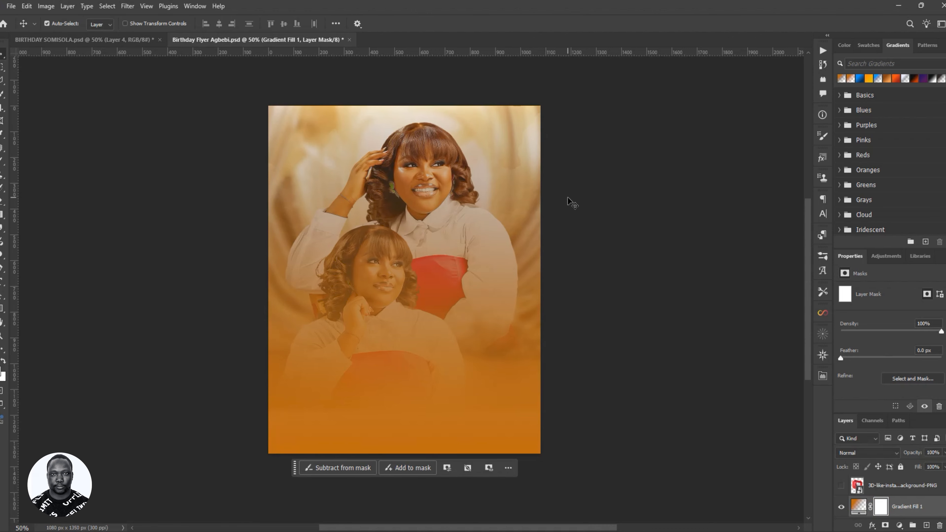
key(b)
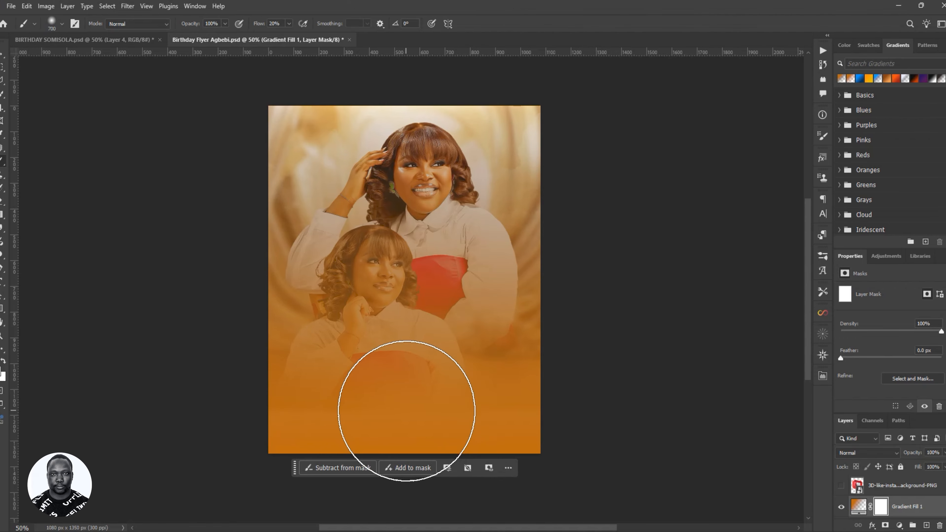
key(bracketright)
key(bracketright)
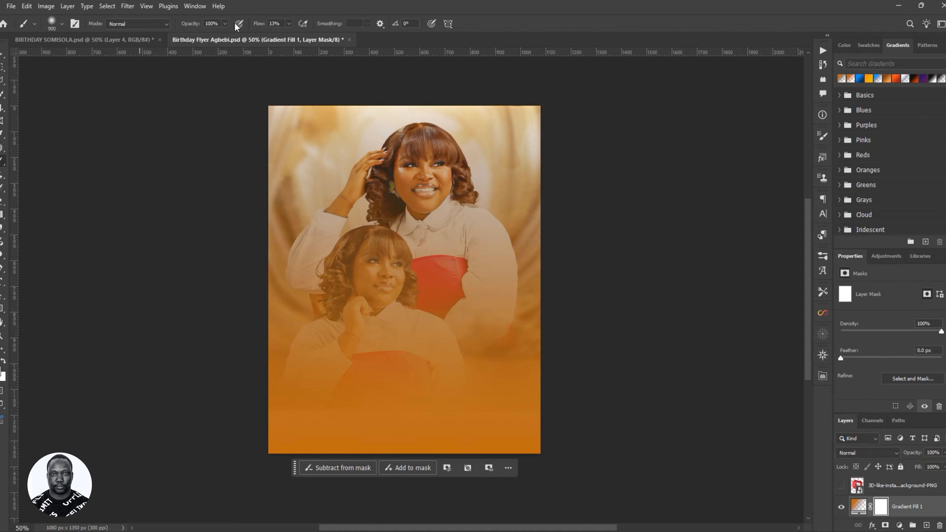
key(bracketright)
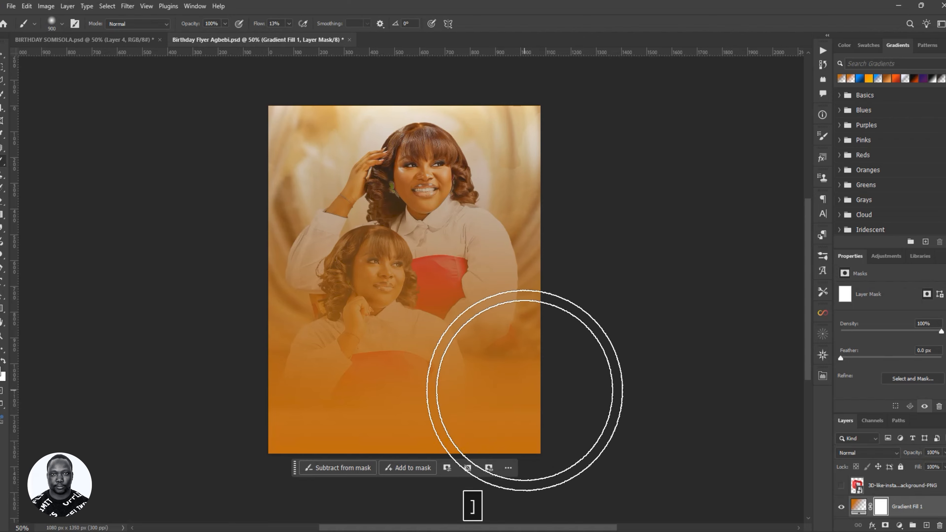
key(bracketright)
key(bracketright)
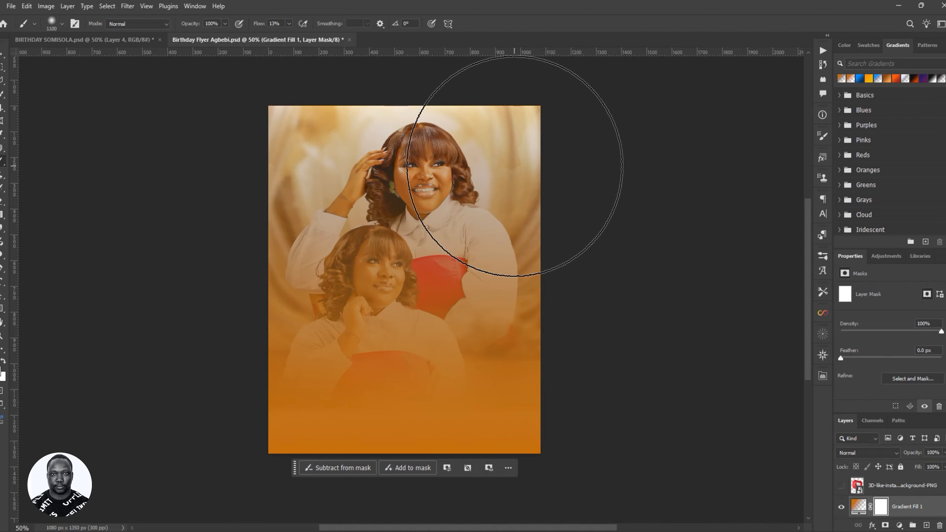
- Mask the orange off the flyer's top, the red clothing, the lower face and upper arm
mouse_move(515, 164)
mouse_down()
mouse_move(418, 162)
mouse_move(568, 125)
mouse_move(579, 82)
mouse_move(258, 115)
mouse_move(510, 135)
mouse_move(532, 165)
mouse_move(535, 144)
mouse_move(562, 132)
mouse_move(305, 126)
mouse_move(276, 107)
mouse_move(183, 117)
mouse_move(203, 123)
mouse_move(214, 153)
mouse_move(244, 168)
mouse_move(321, 165)
mouse_move(305, 196)
mouse_move(478, 180)
mouse_move(397, 205)
mouse_move(282, 214)
mouse_move(169, 159)
mouse_move(179, 150)
mouse_move(488, 169)
mouse_move(476, 169)
mouse_move(583, 145)
mouse_move(133, 144)
mouse_move(277, 142)
mouse_move(219, 171)
mouse_move(552, 166)
mouse_move(296, 167)
mouse_move(538, 169)
mouse_move(429, 167)
mouse_move(354, 187)
mouse_move(439, 187)
mouse_move(371, 226)
mouse_move(391, 230)
mouse_up()
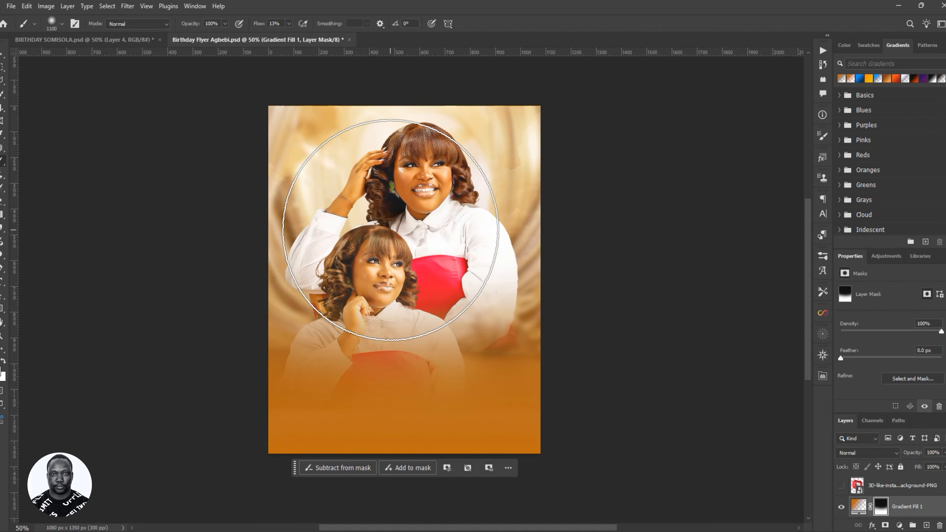
key(bracketleft)
key(bracketleft)
key(bracketleft)
key(bracketleft)
key(bracketleft)
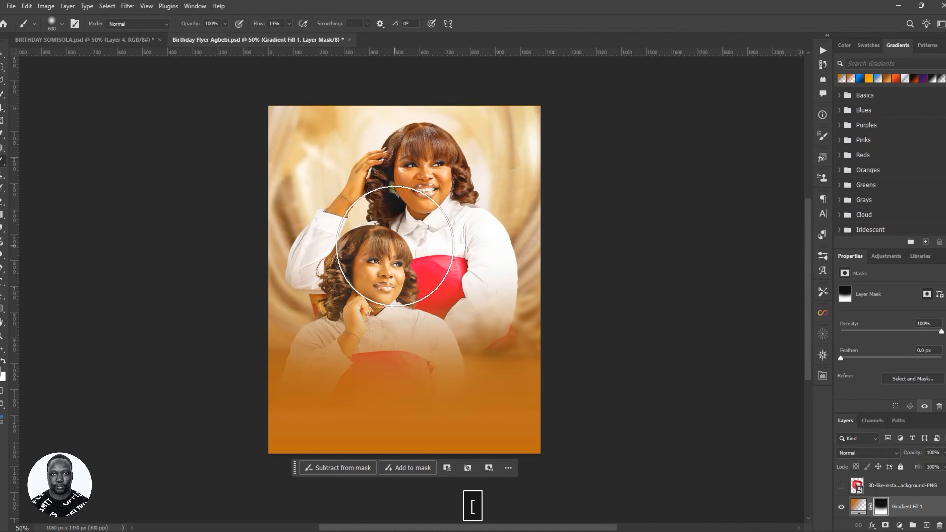
key(bracketleft)
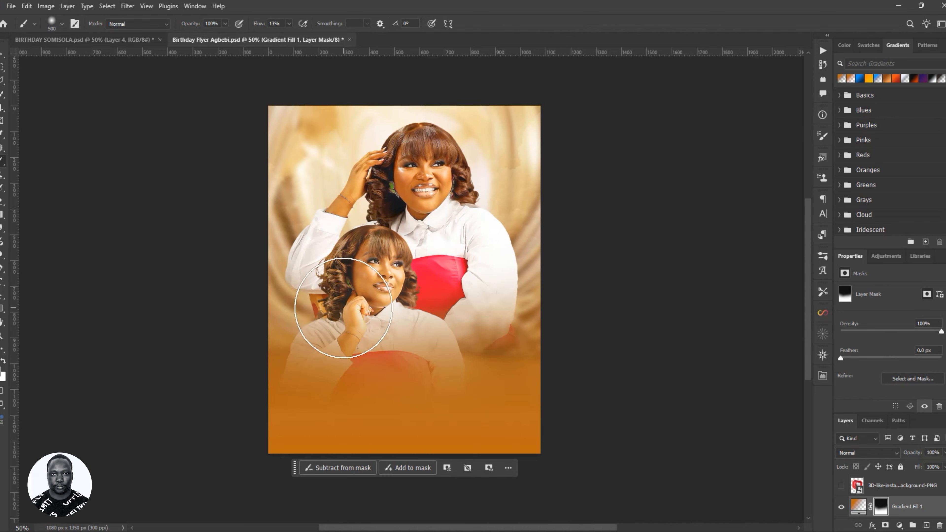
mouse_move(352, 313)
mouse_down()
mouse_move(338, 349)
mouse_move(496, 254)
mouse_move(463, 301)
mouse_up()
mouse_move(410, 335)
mouse_down()
mouse_move(386, 315)
mouse_move(441, 301)
mouse_move(435, 315)
mouse_move(395, 313)
mouse_move(348, 295)
mouse_move(467, 252)
mouse_move(453, 257)
mouse_move(482, 301)
mouse_move(422, 253)
mouse_move(295, 240)
mouse_move(438, 193)
mouse_up()
mouse_move(515, 253)
mouse_down()
mouse_move(522, 316)
mouse_move(466, 334)
mouse_move(528, 313)
mouse_move(460, 339)
mouse_move(327, 331)
mouse_move(316, 298)
mouse_move(445, 286)
mouse_up()
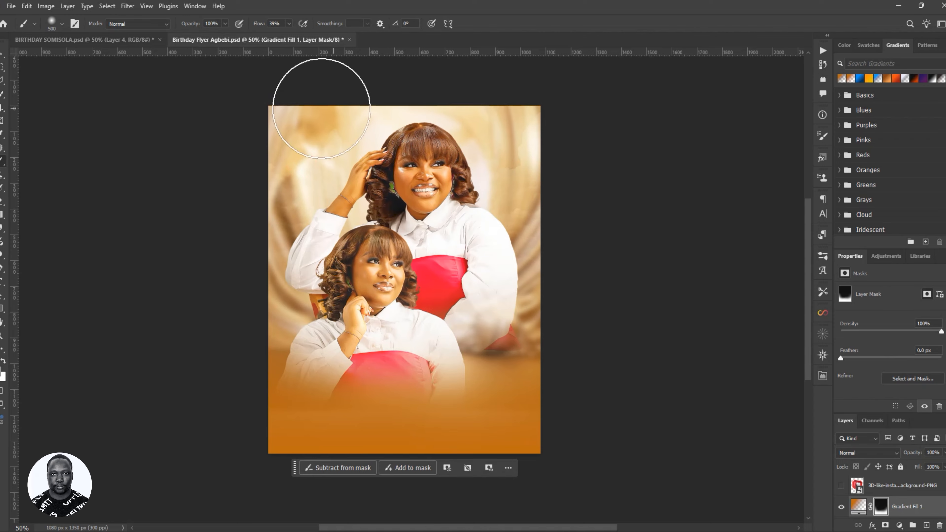
key(bracketright)
key(bracketright)
key(bracketright)
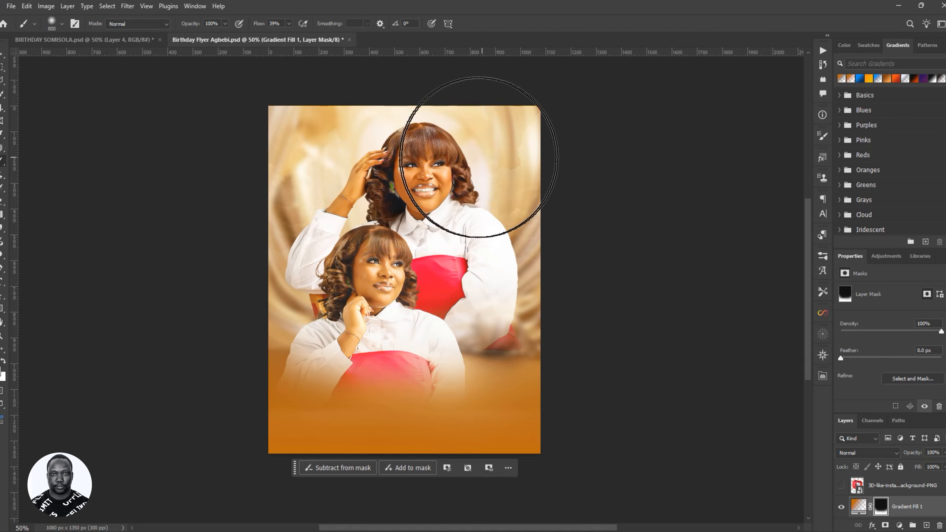
- Dab the mask around the upper woman's head, chest and figures' edges to clear leftover orange
click(498, 145)
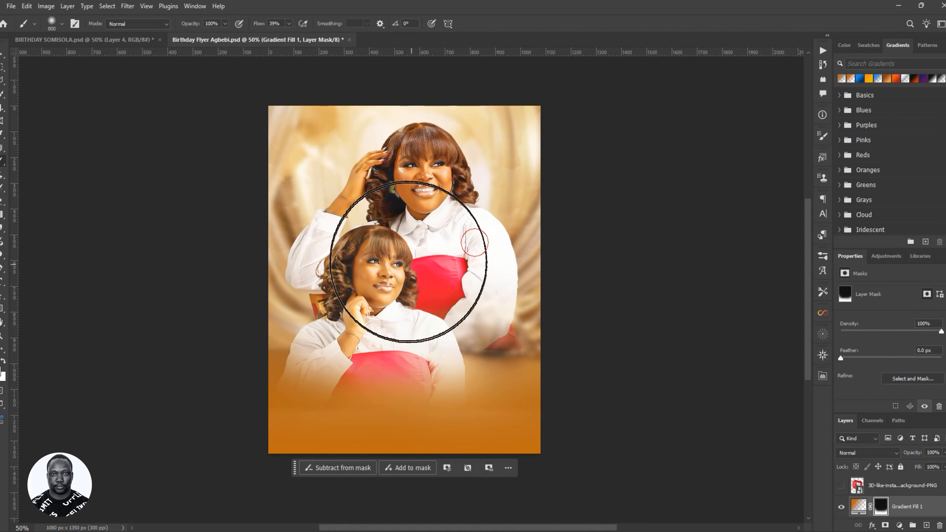
click(352, 221)
click(492, 235)
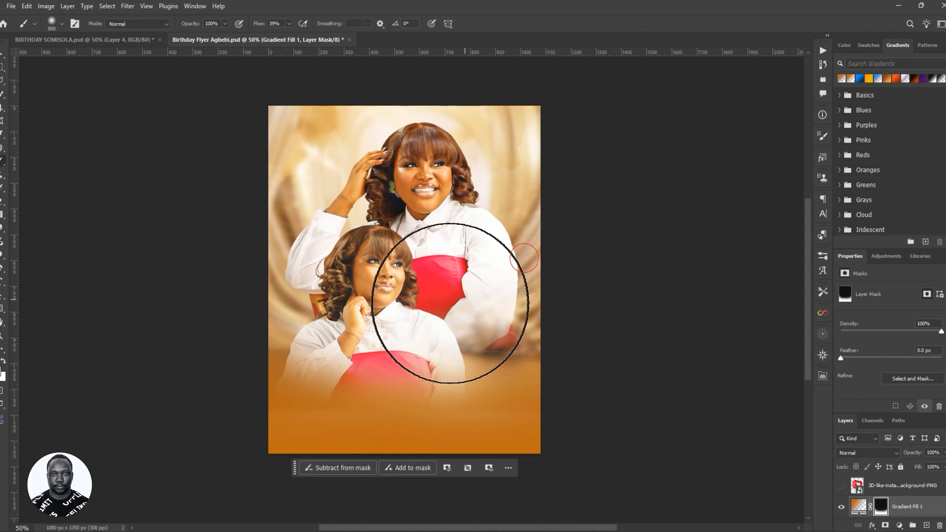
click(480, 283)
click(505, 281)
click(501, 297)
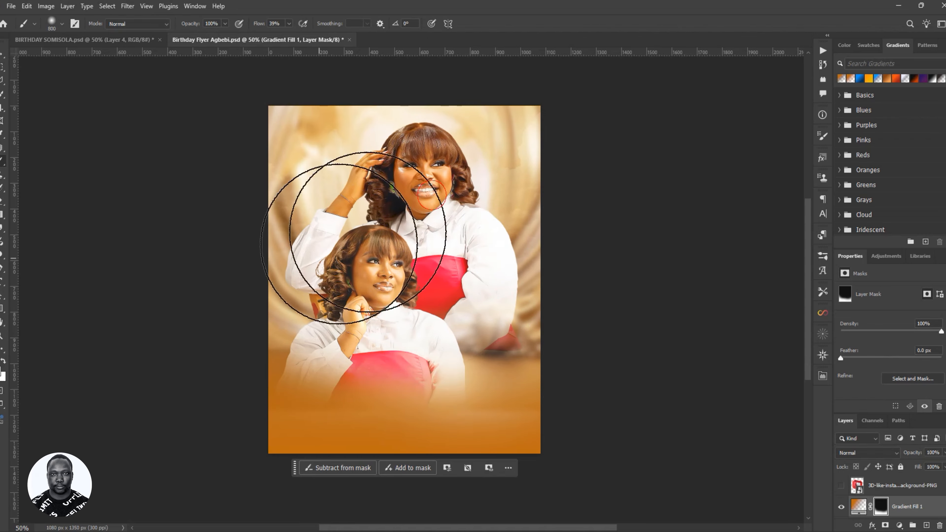
click(303, 289)
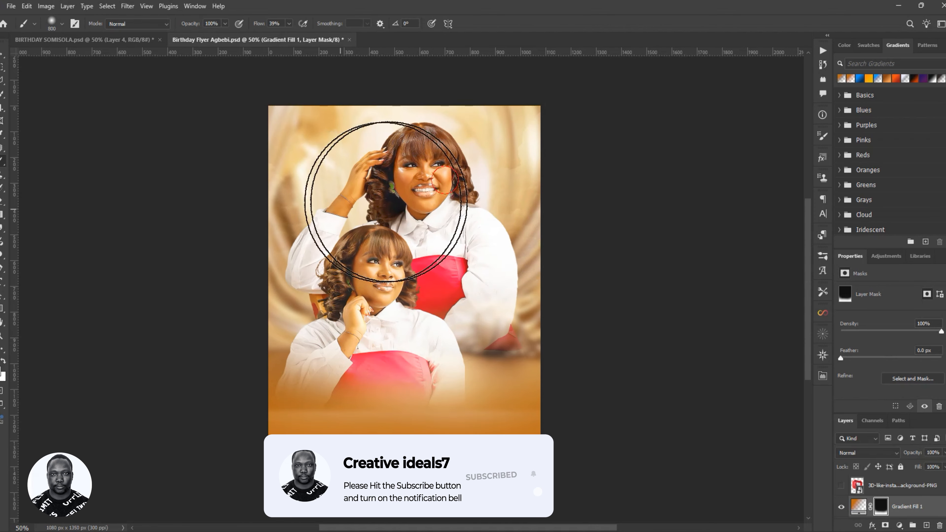
- With a 500 px brush at 100% flow, repaint a deeper orange band along the bottom
click(857, 507)
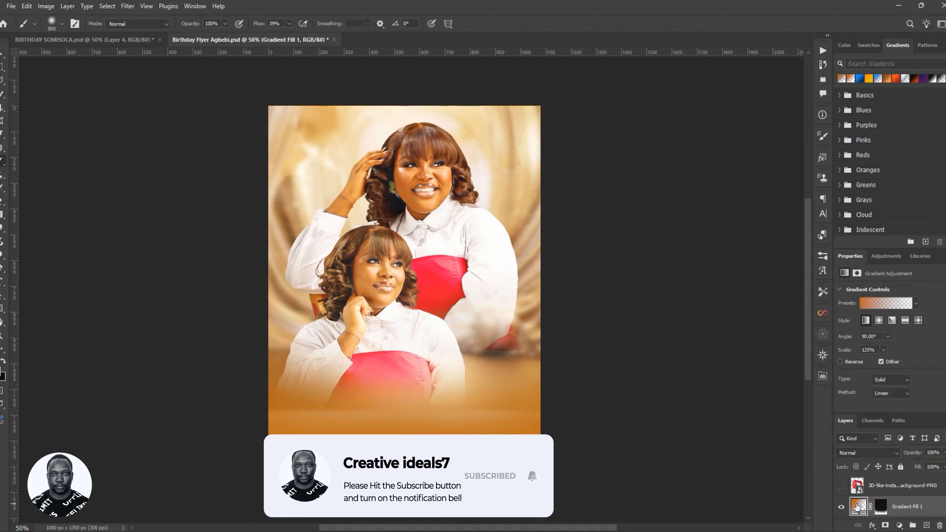
click(887, 507)
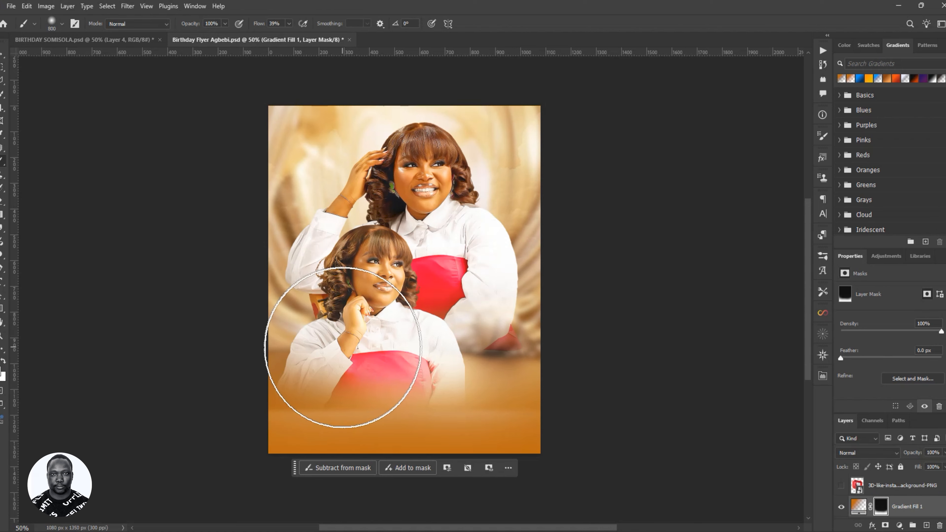
key(bracketleft)
key(bracketleft)
key(bracketleft)
key(bracketleft)
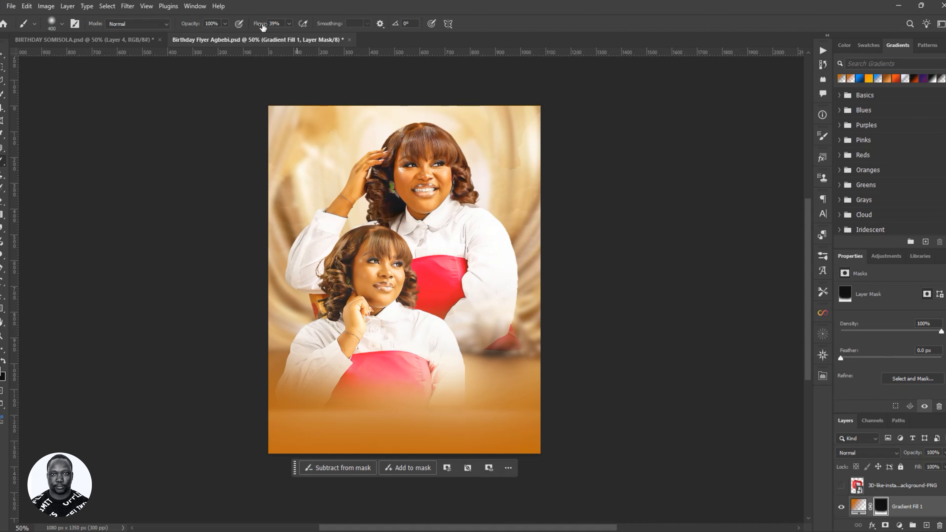
drag(461, 65, 513, 480)
key(bracketright)
mouse_move(524, 423)
mouse_down()
mouse_move(532, 444)
mouse_move(463, 452)
mouse_move(515, 456)
mouse_move(269, 446)
mouse_move(493, 483)
mouse_move(461, 484)
mouse_move(348, 466)
mouse_move(520, 465)
mouse_up()
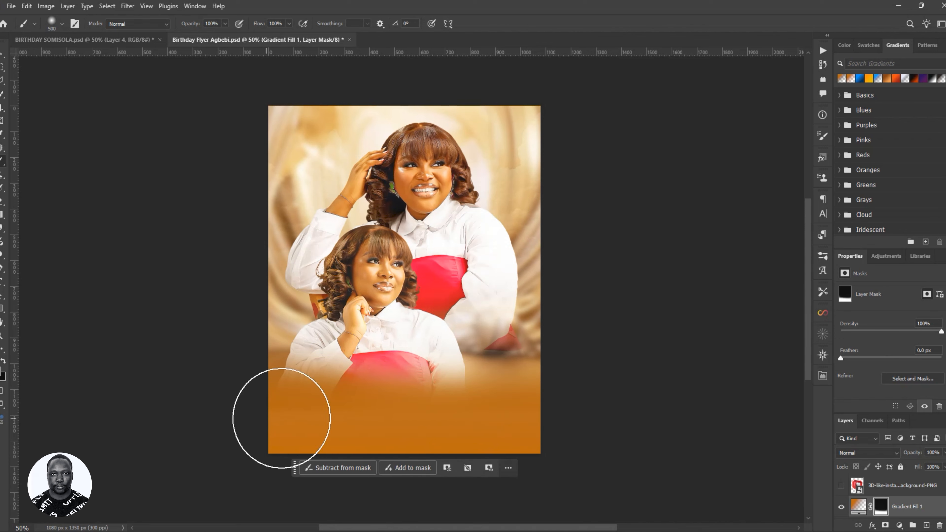
key(ctrl+z)
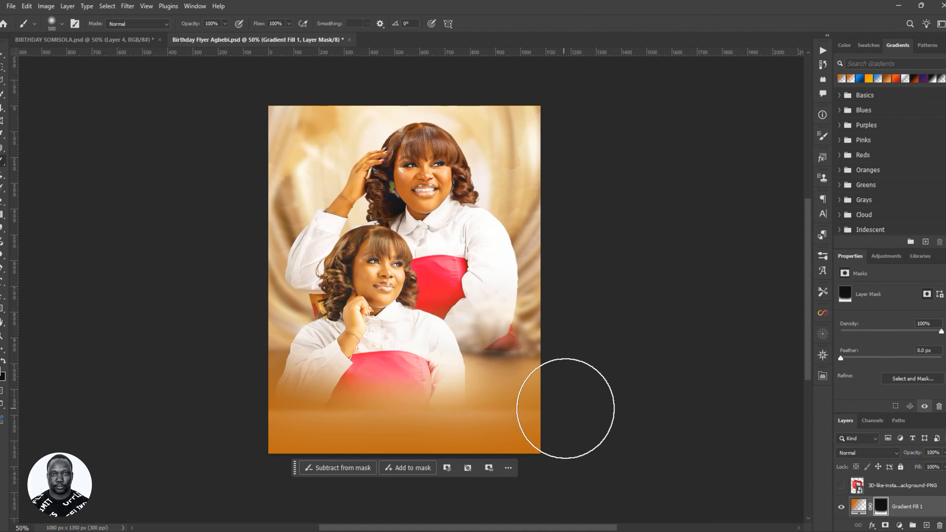
drag(566, 413, 336, 422)
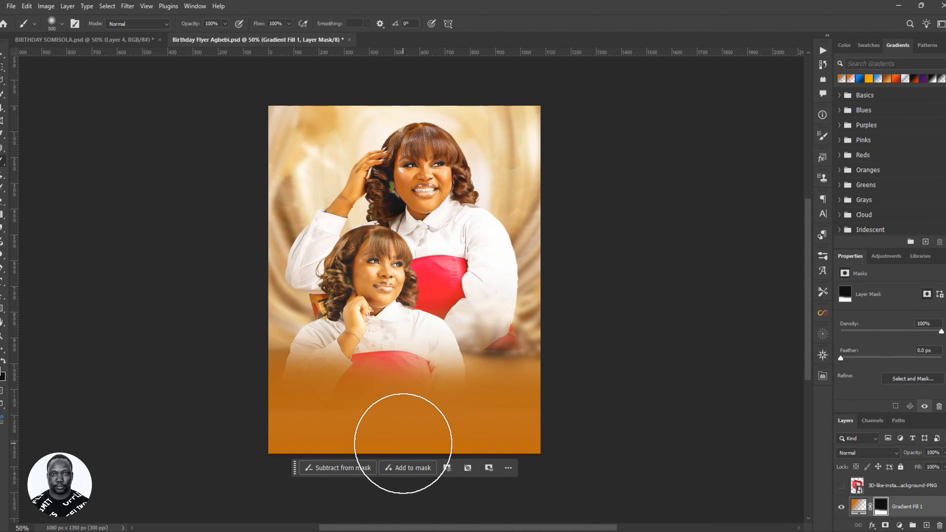
key(v)
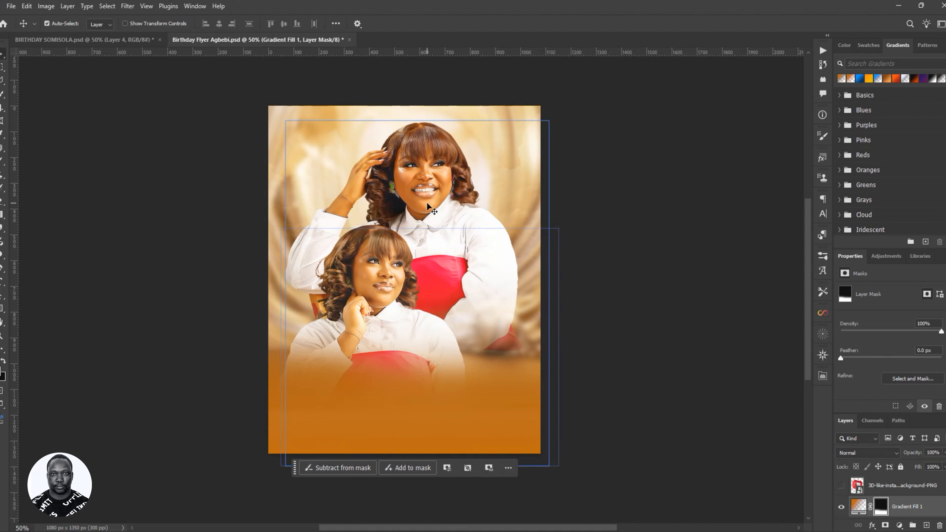
- Nudge the front pose up and left to X 27, Y 460 px, undoing a stray lower-pose move
drag(430, 195, 429, 188)
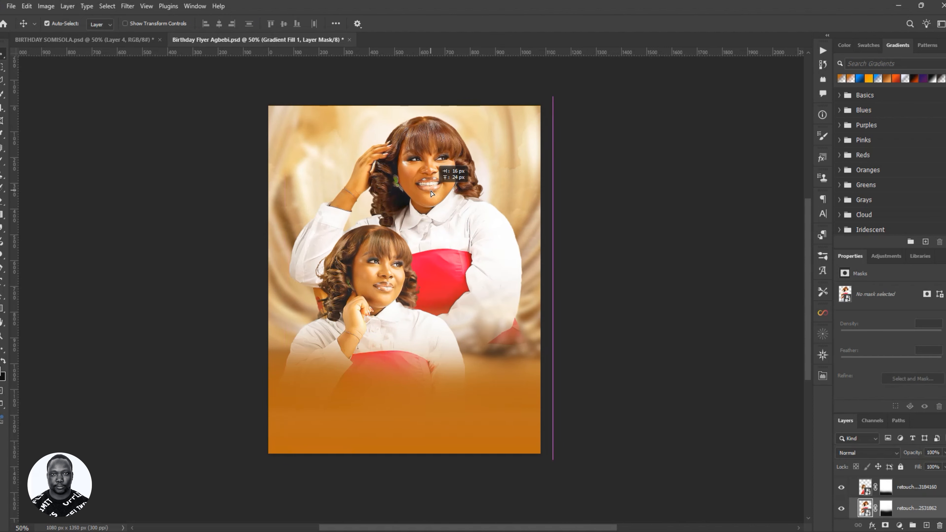
drag(431, 191, 405, 192)
drag(380, 261, 385, 173)
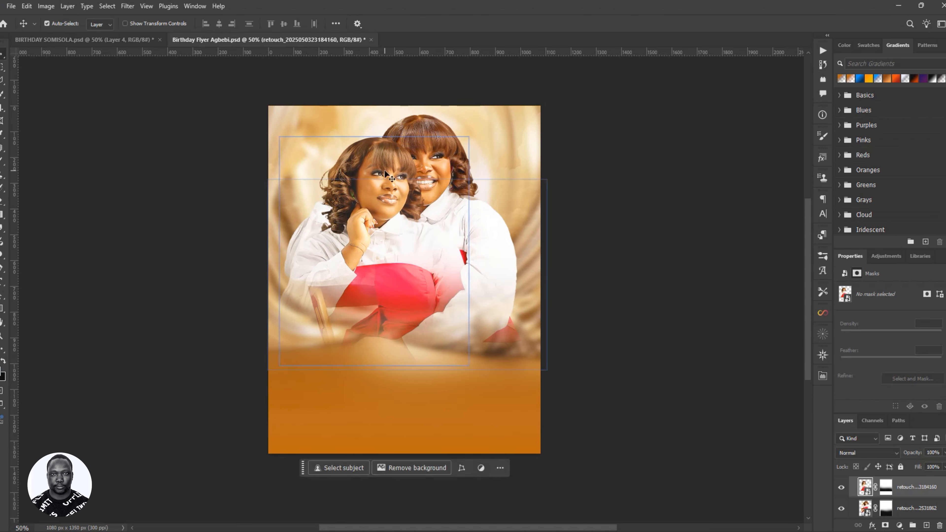
key(ctrl+z)
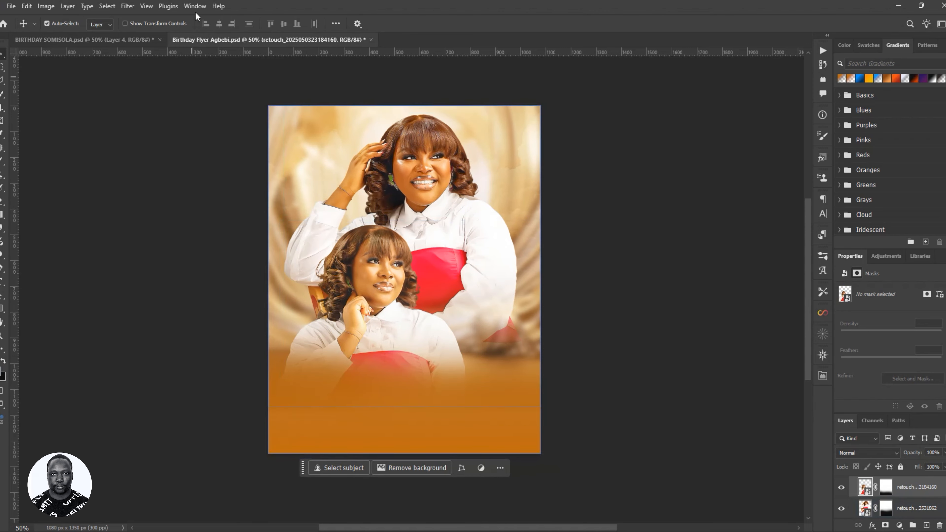
click(119, 43)
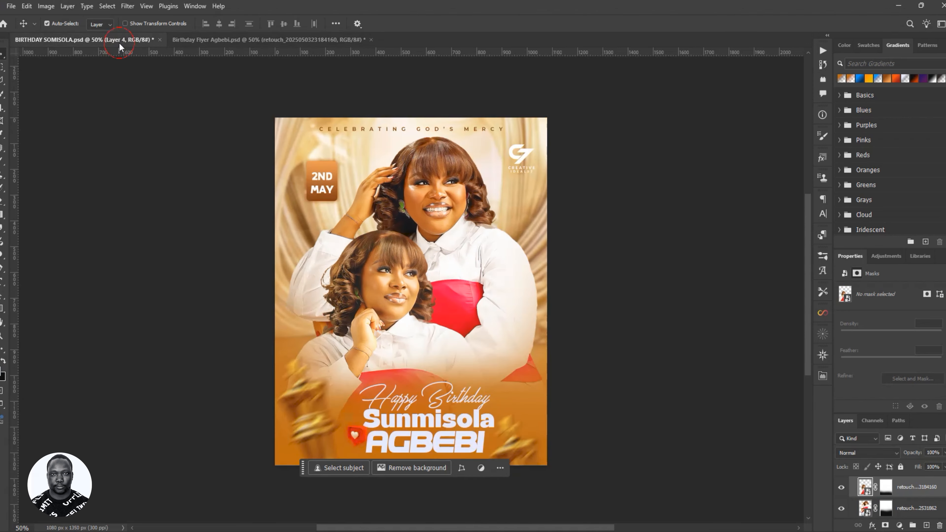
click(295, 39)
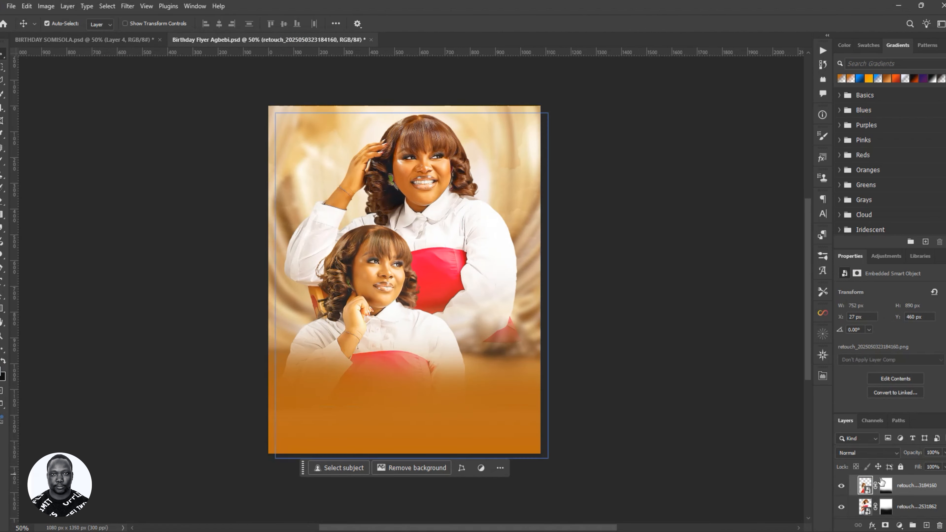
click(884, 488)
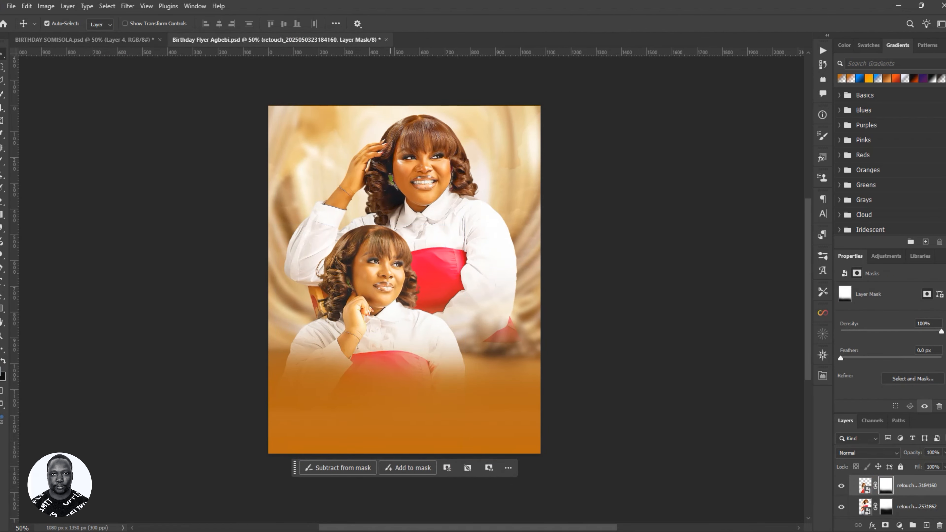
key(b)
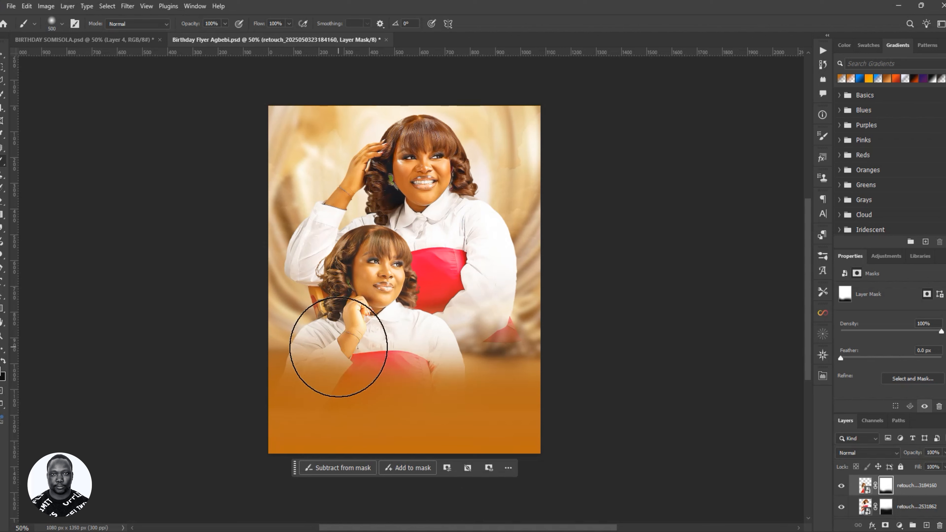
key(x)
drag(257, 25, 210, 33)
click(333, 336)
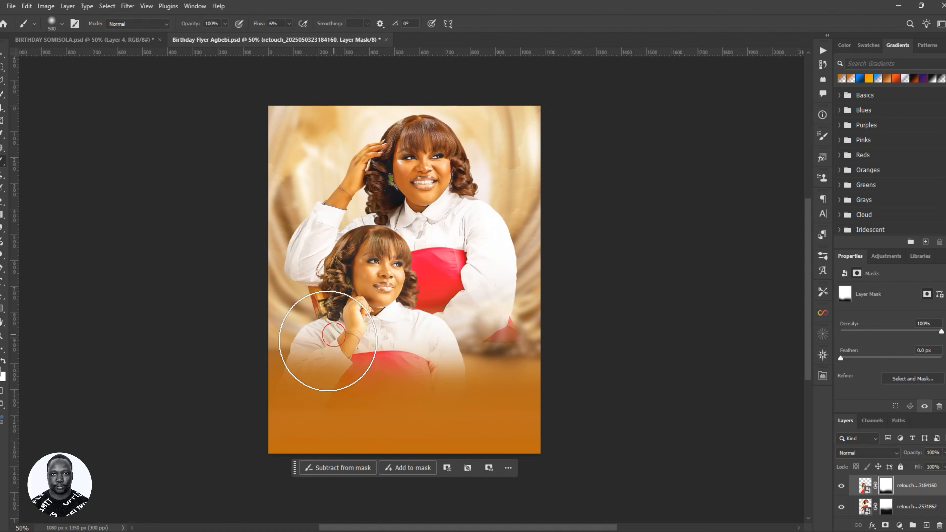
click(337, 345)
click(330, 337)
click(313, 328)
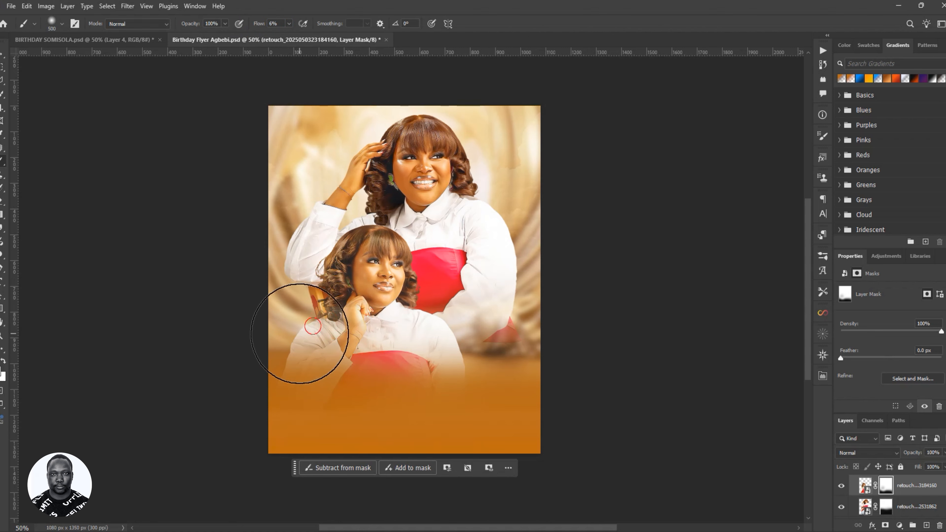
click(308, 331)
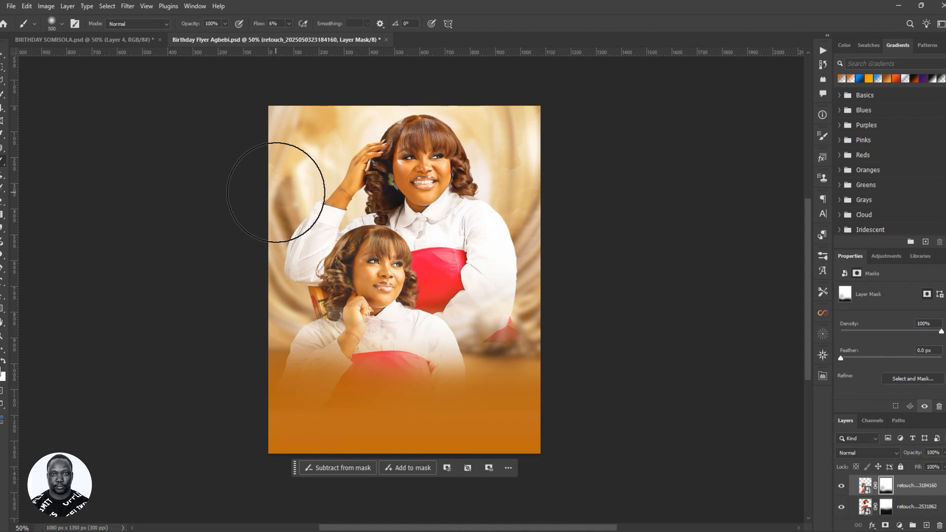
key(bracketleft)
key(bracketleft)
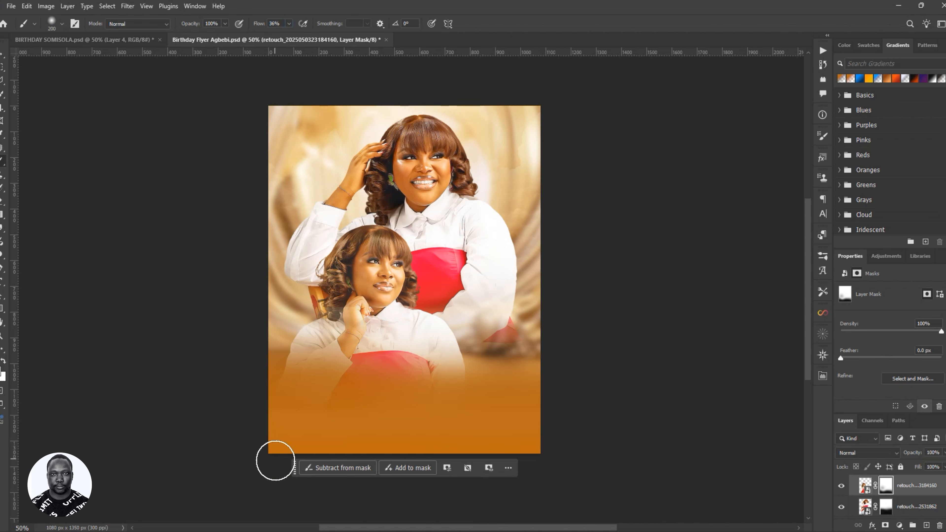
mouse_move(349, 352)
mouse_down()
mouse_move(328, 378)
mouse_move(334, 344)
mouse_up()
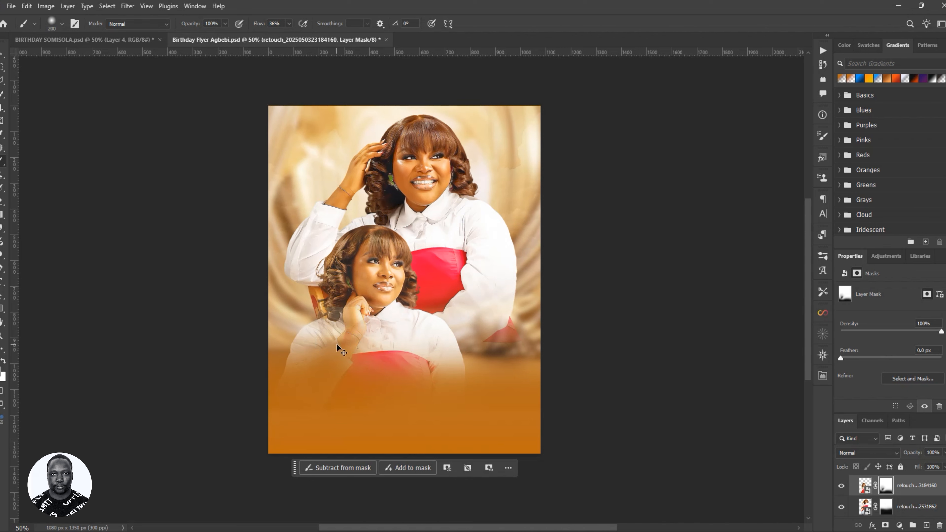
key(ctrl+z)
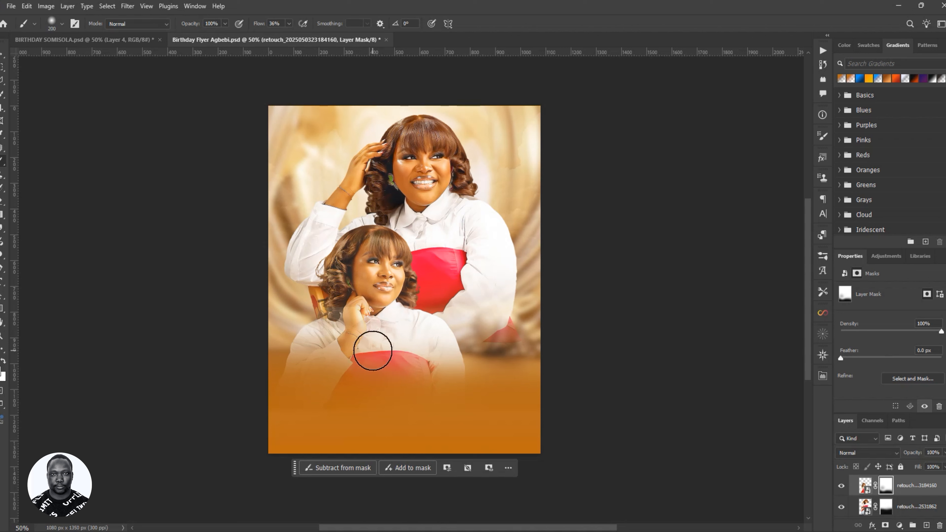
mouse_move(386, 334)
mouse_down()
mouse_move(356, 339)
mouse_move(384, 340)
mouse_move(374, 335)
mouse_move(353, 356)
mouse_move(419, 354)
mouse_move(396, 370)
mouse_move(440, 347)
mouse_move(416, 358)
mouse_move(433, 348)
mouse_up()
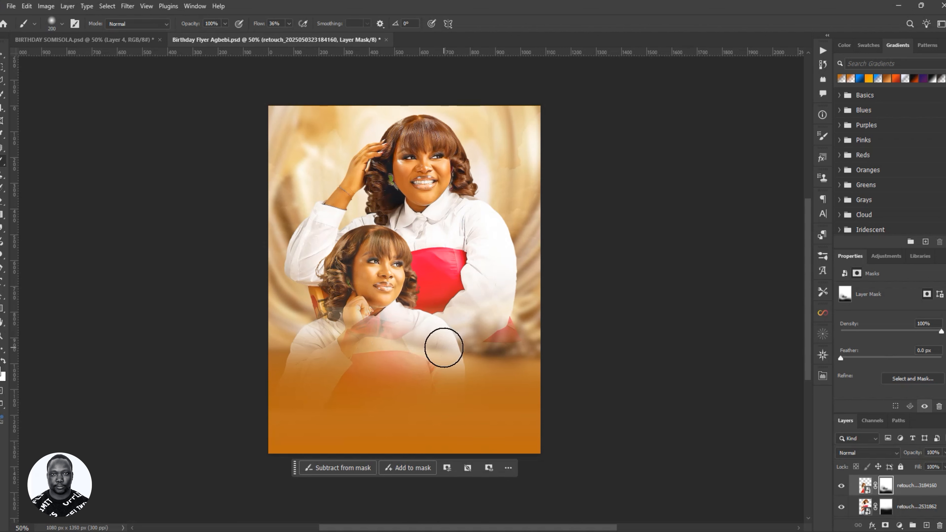
key(ctrl+z)
key(ctrl+z)
key(ctrl+z)
key(ctrl+z)
key(ctrl+z)
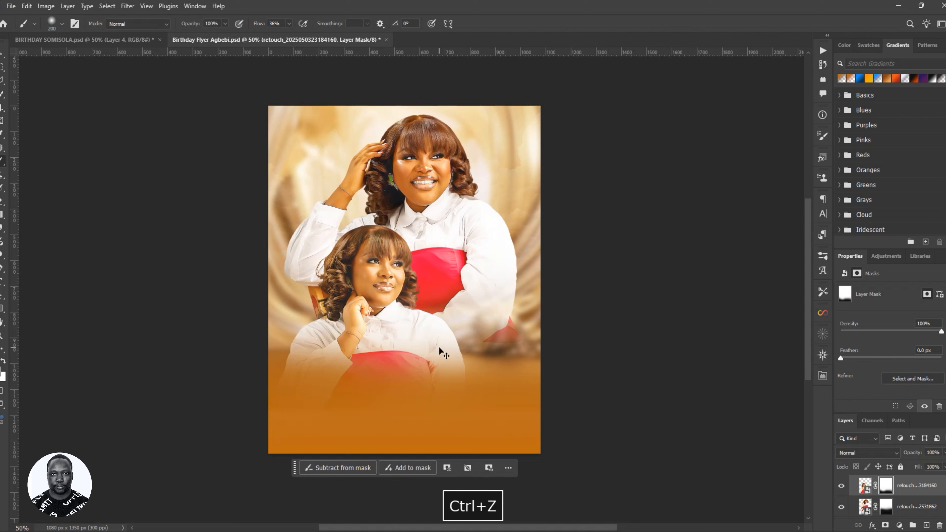
key(ctrl+z)
key(ctrl+z)
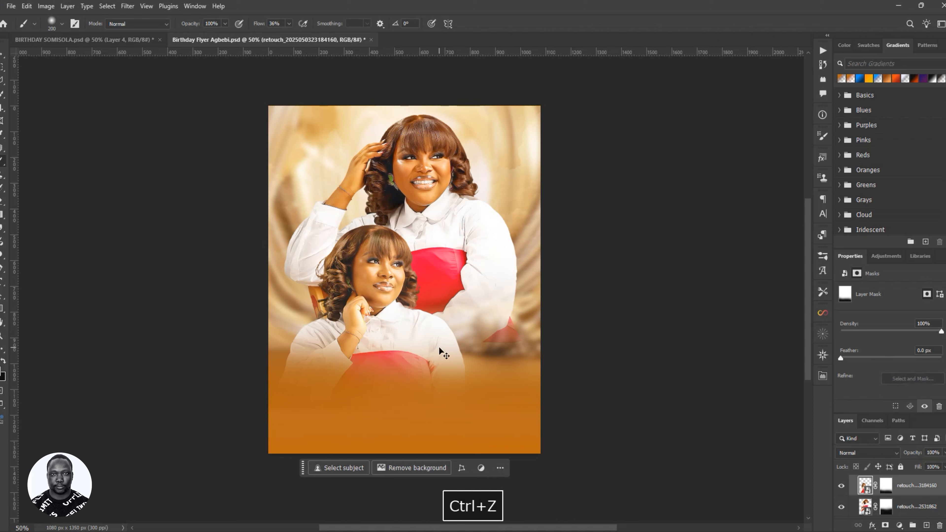
key(ctrl+shift+z)
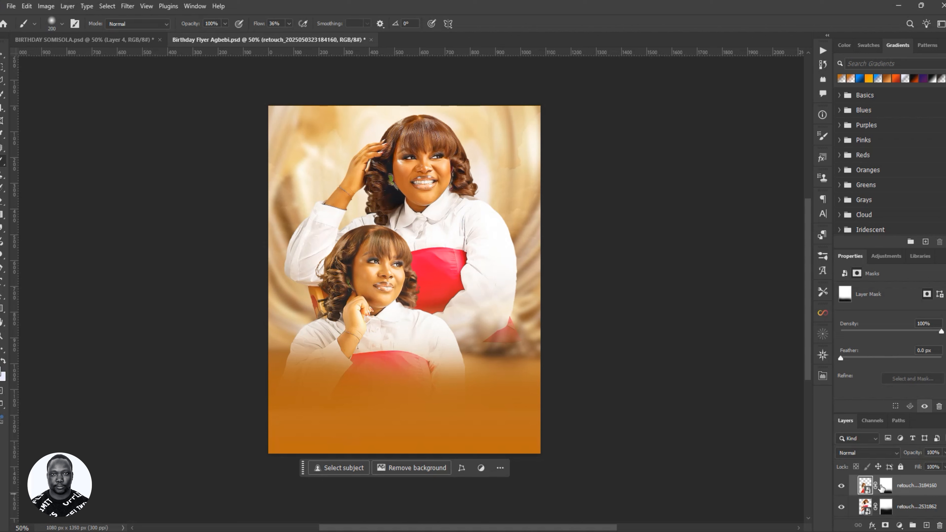
click(882, 487)
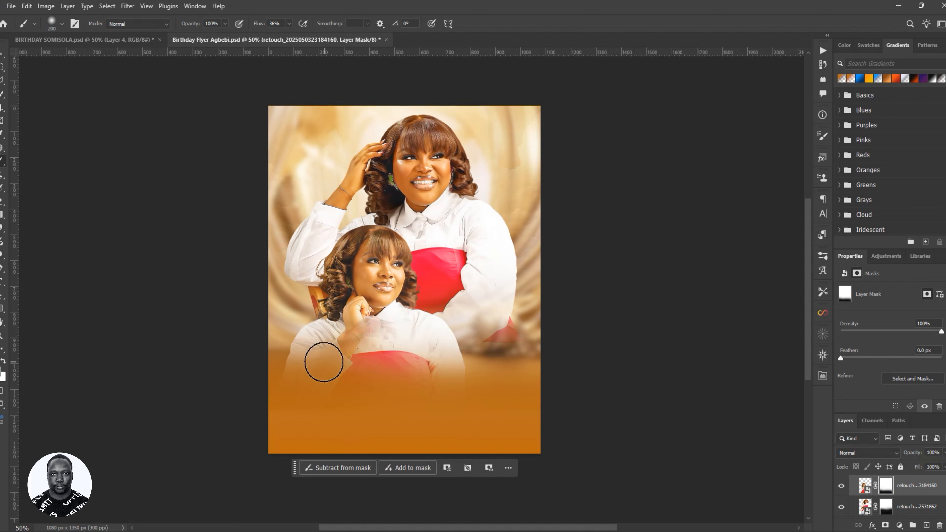
drag(324, 362, 361, 344)
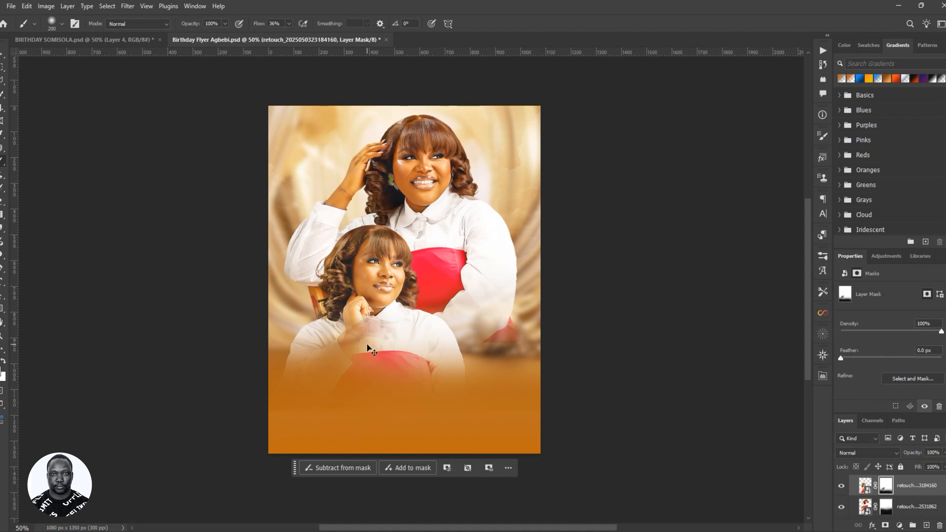
key(ctrl+z)
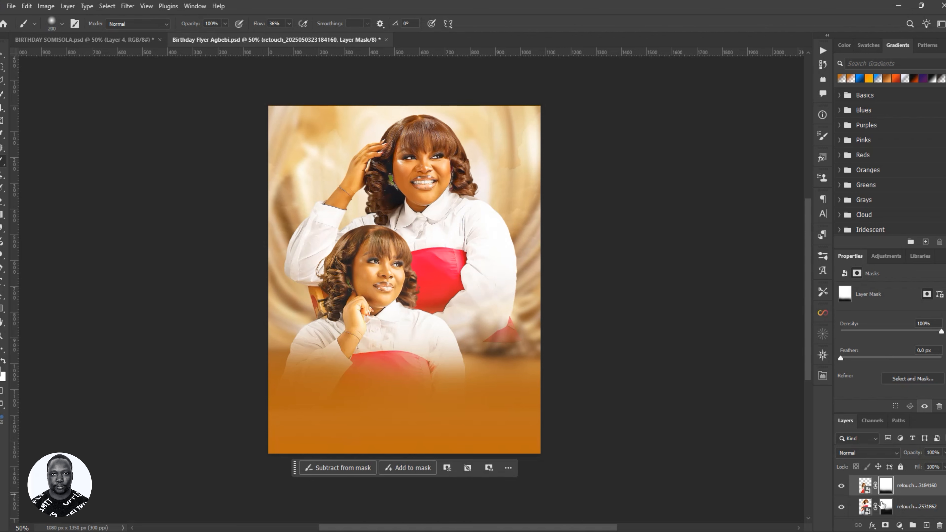
click(890, 507)
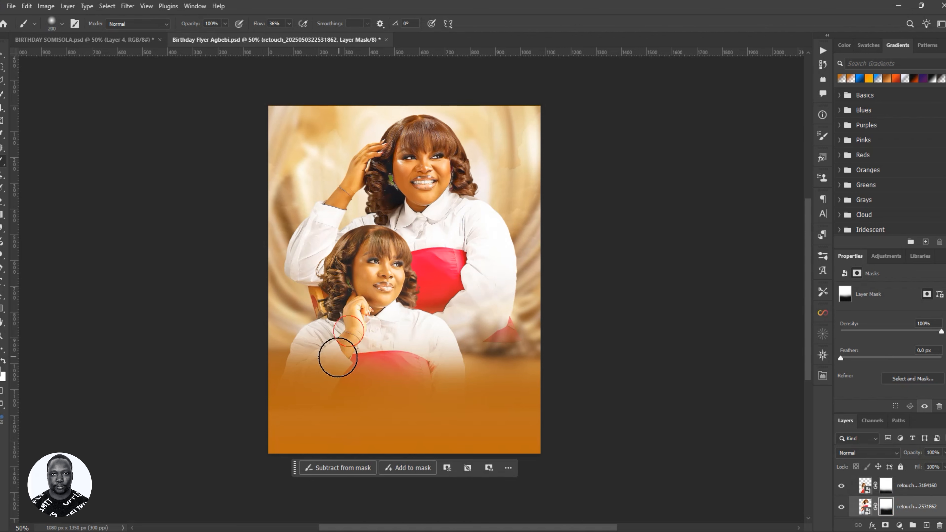
mouse_move(353, 365)
mouse_down()
mouse_move(403, 365)
mouse_move(359, 394)
mouse_up()
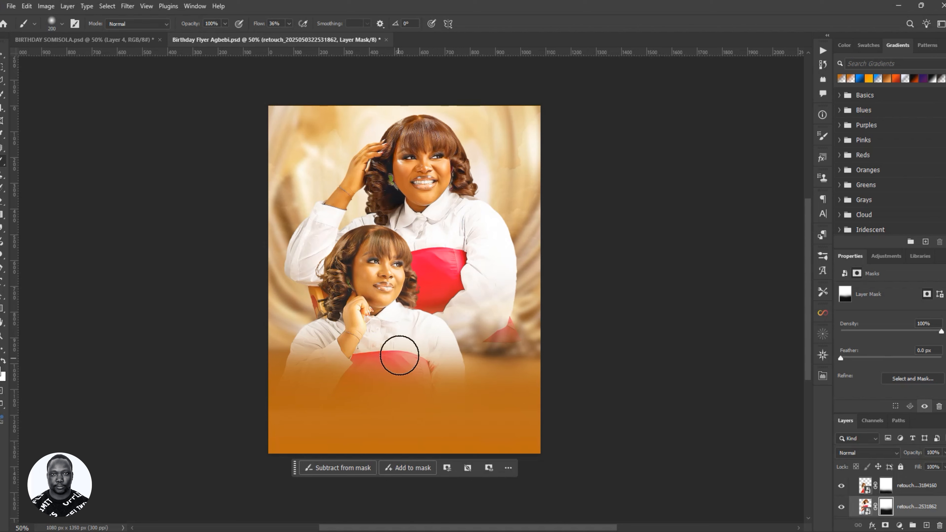
mouse_move(399, 353)
mouse_down()
mouse_move(425, 293)
mouse_move(461, 262)
mouse_move(477, 265)
mouse_move(454, 318)
mouse_move(478, 318)
mouse_up()
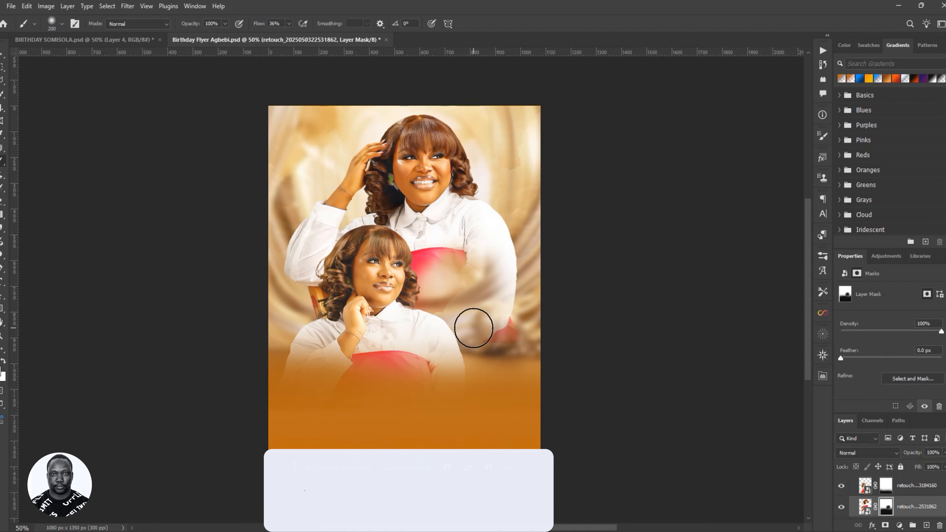
key(ctrl+z)
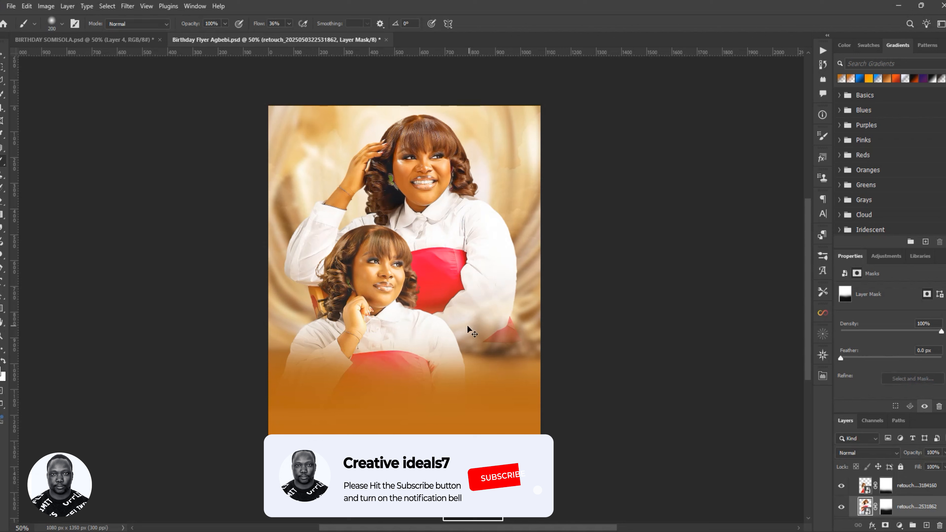
drag(470, 328, 462, 334)
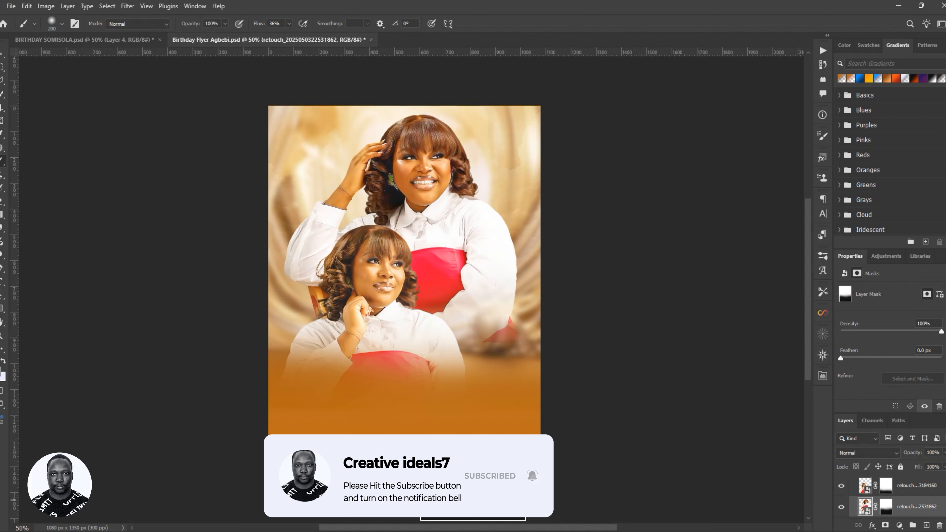
click(883, 492)
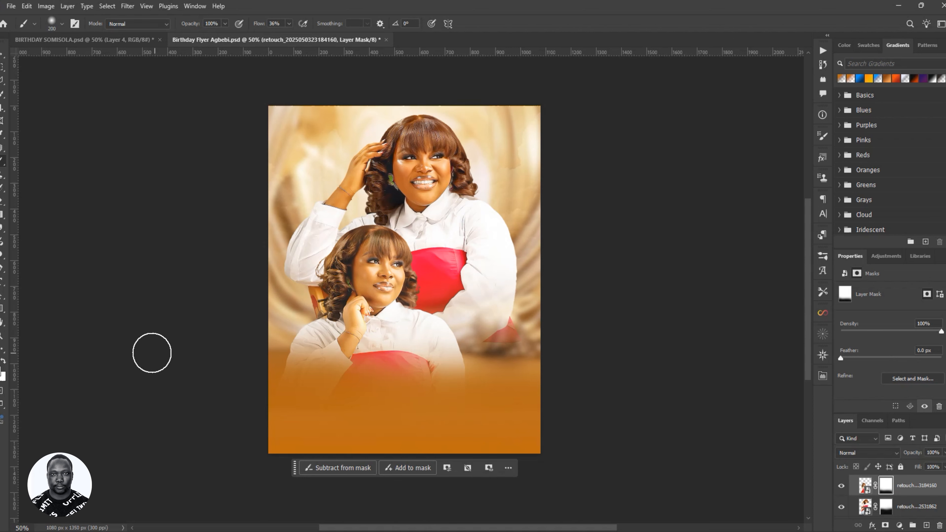
mouse_move(369, 346)
mouse_down()
mouse_move(337, 354)
mouse_move(347, 331)
mouse_move(322, 362)
mouse_up()
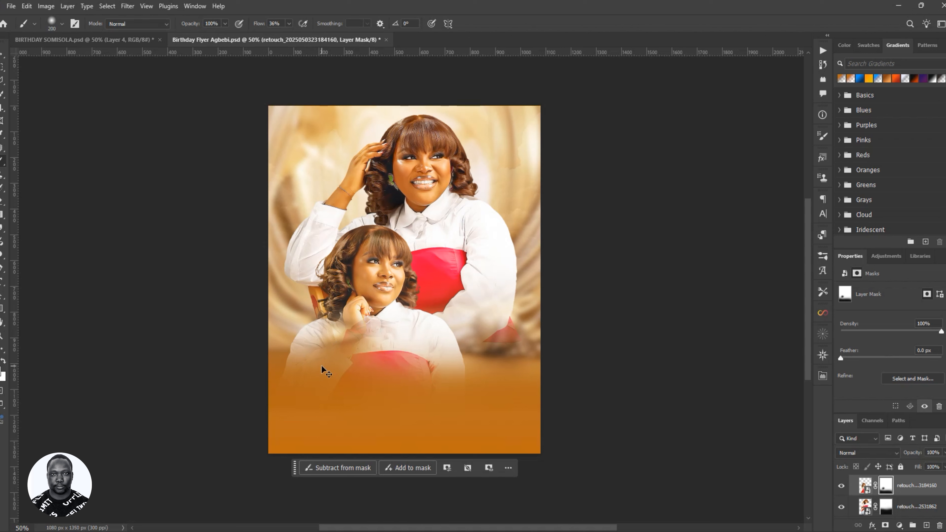
key(ctrl+z)
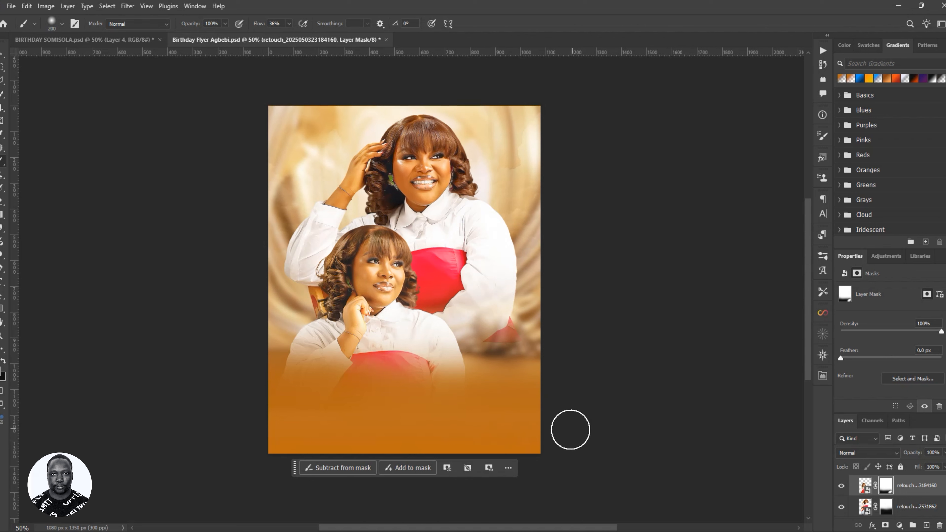
key(ctrl+z)
key(ctrl+z)
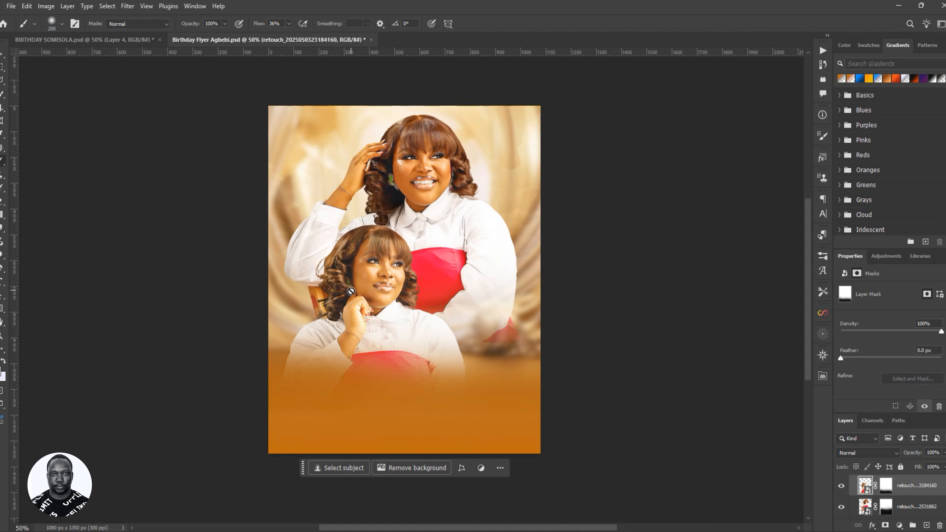
key(v)
click(325, 229)
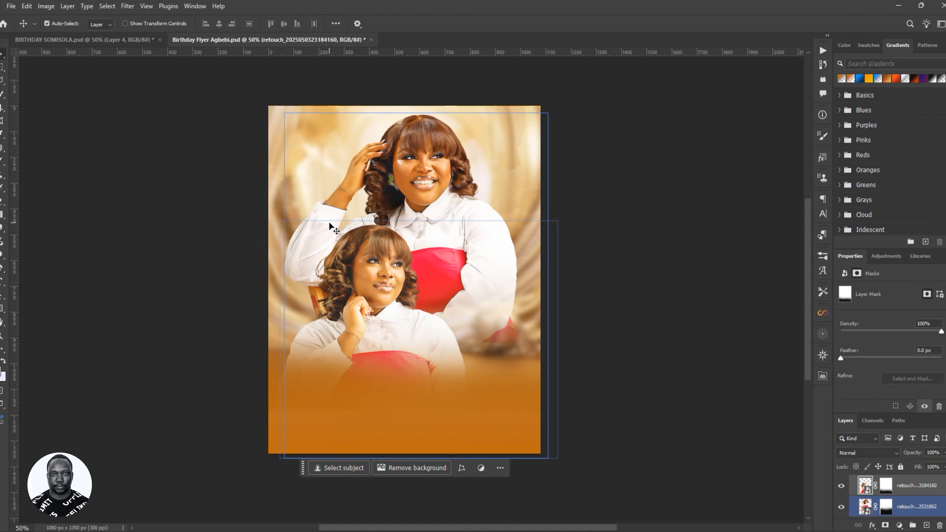
click(402, 287)
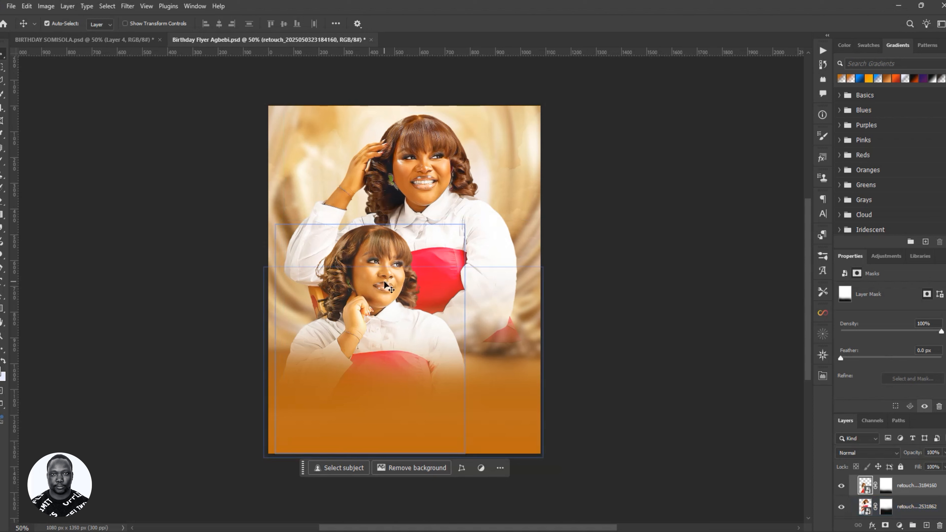
mouse_move(385, 285)
mouse_down()
mouse_move(387, 228)
mouse_move(385, 287)
mouse_up()
key(ctrl+z)
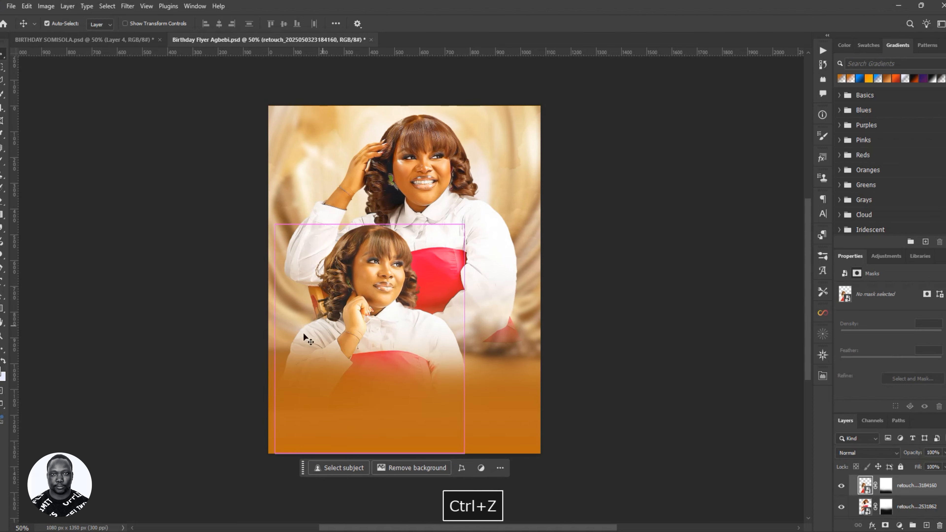
- Target Gradient Fill 1's mask with a 250 px brush at 23% flow
scroll(907, 504, down, 1)
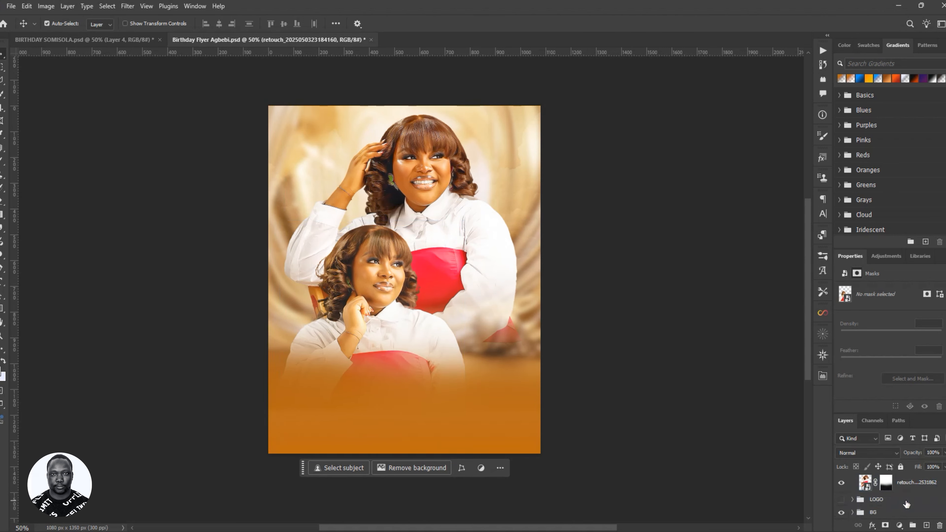
scroll(906, 504, up, 2)
click(908, 499)
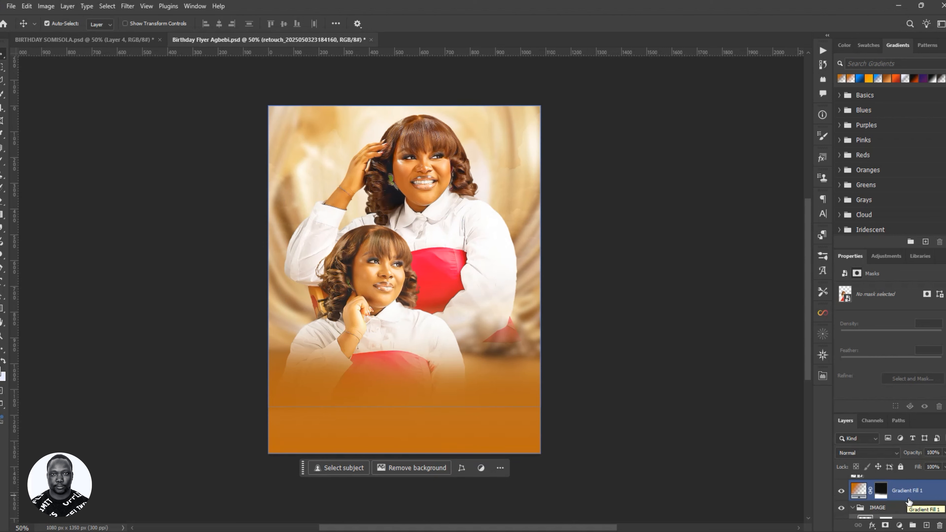
click(881, 490)
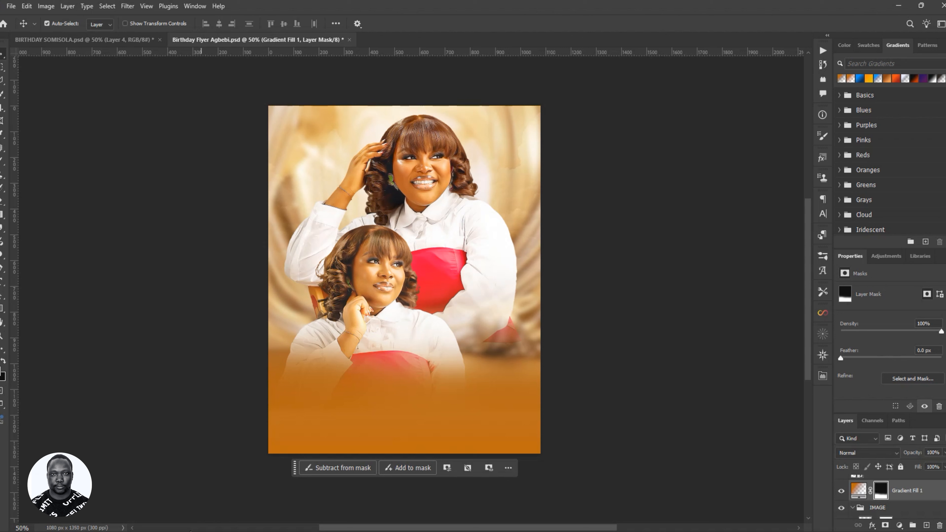
key(b)
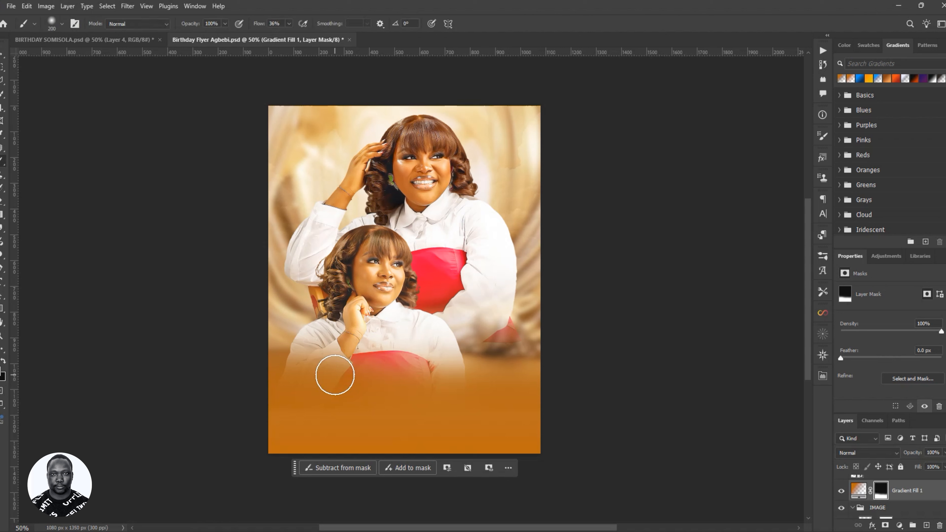
key(bracketright)
key(bracketright)
key(bracketright)
key(bracketright)
drag(256, 27, 254, 27)
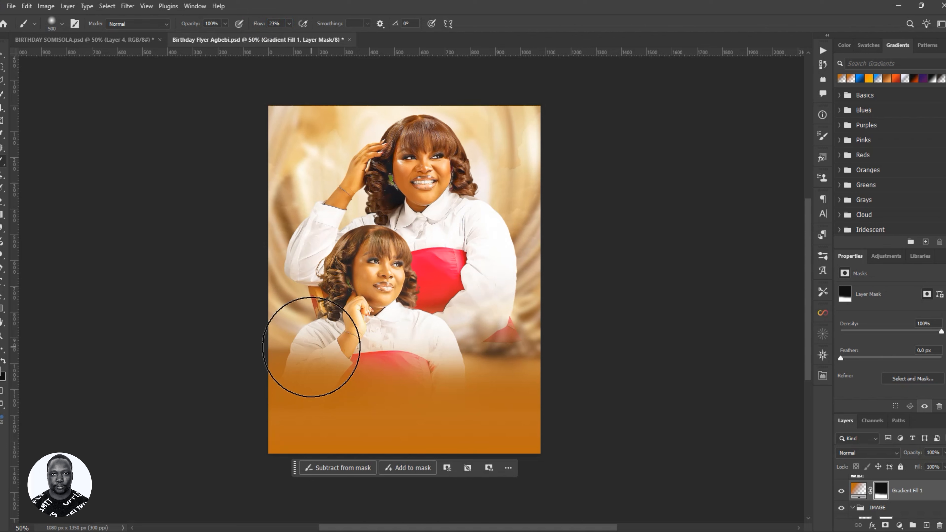
key(bracketleft)
key(bracketleft)
key(bracketleft)
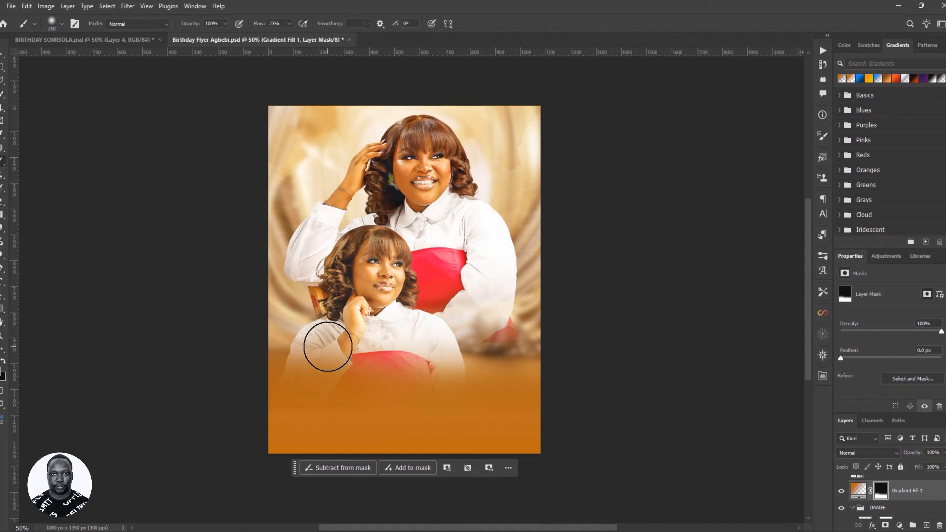
- Paint the orange haze off the lower pose's white sleeves using the swapped colour
key(ctrl+z)
key(x)
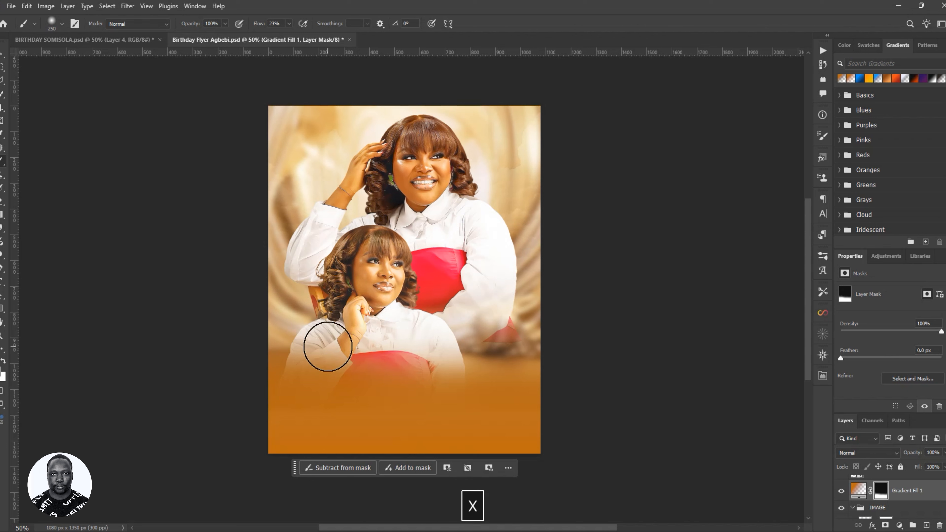
mouse_move(327, 353)
mouse_down()
mouse_move(273, 356)
mouse_move(354, 315)
mouse_move(333, 358)
mouse_move(296, 364)
mouse_up()
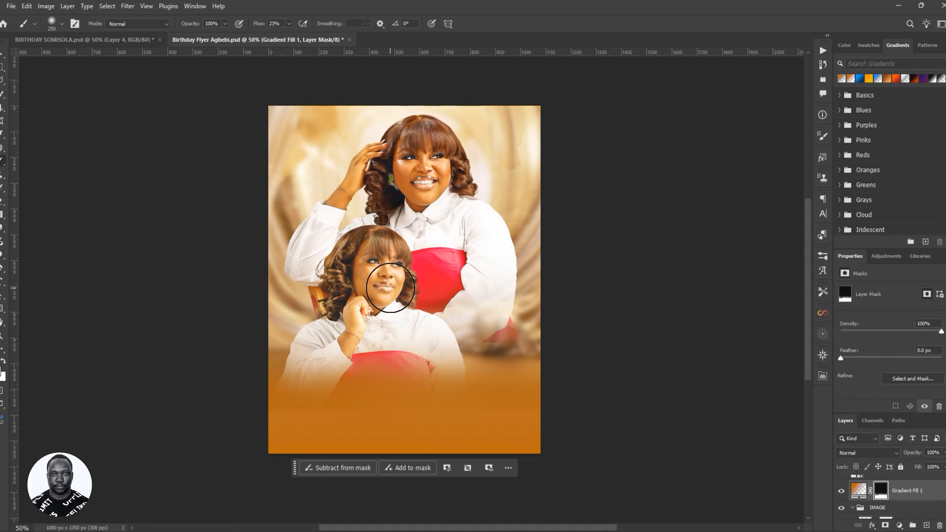
mouse_move(412, 361)
mouse_down()
mouse_move(447, 362)
mouse_move(376, 334)
mouse_move(355, 342)
mouse_move(386, 307)
mouse_move(389, 253)
mouse_move(334, 321)
mouse_move(354, 264)
mouse_move(401, 279)
mouse_move(433, 338)
mouse_move(477, 334)
mouse_move(506, 307)
mouse_up()
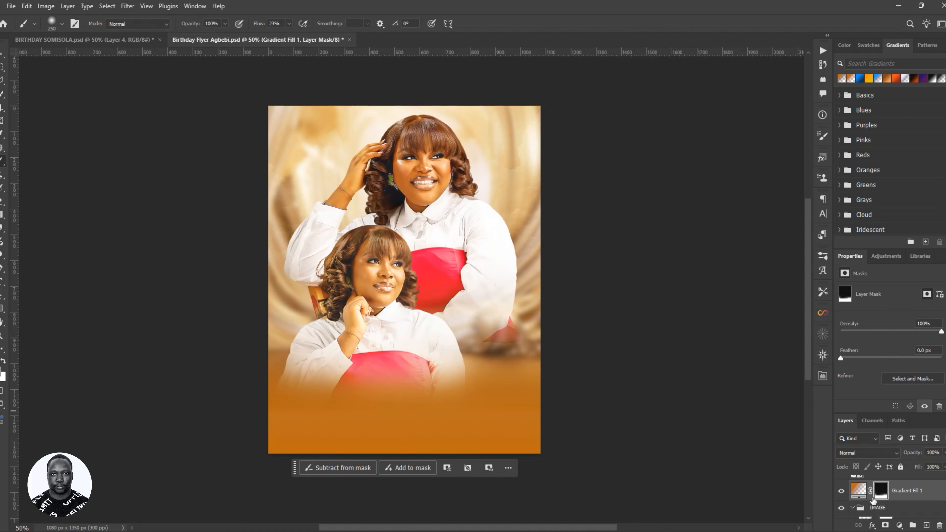
mouse_move(510, 255)
mouse_down()
mouse_move(475, 340)
mouse_move(516, 315)
mouse_move(486, 317)
mouse_move(511, 302)
mouse_up()
- Enlarge the upper pose proportionally and nudge it slightly left and down
key(v)
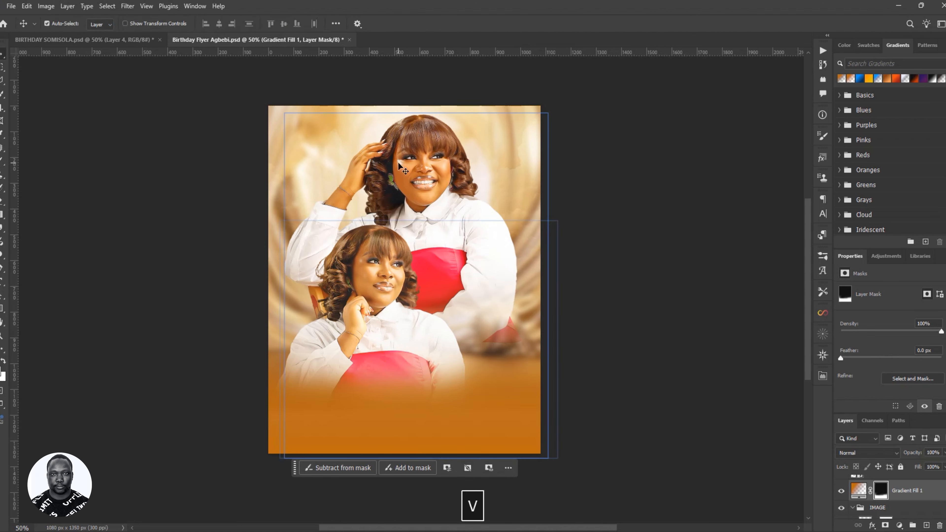
click(411, 171)
key(ctrl+t)
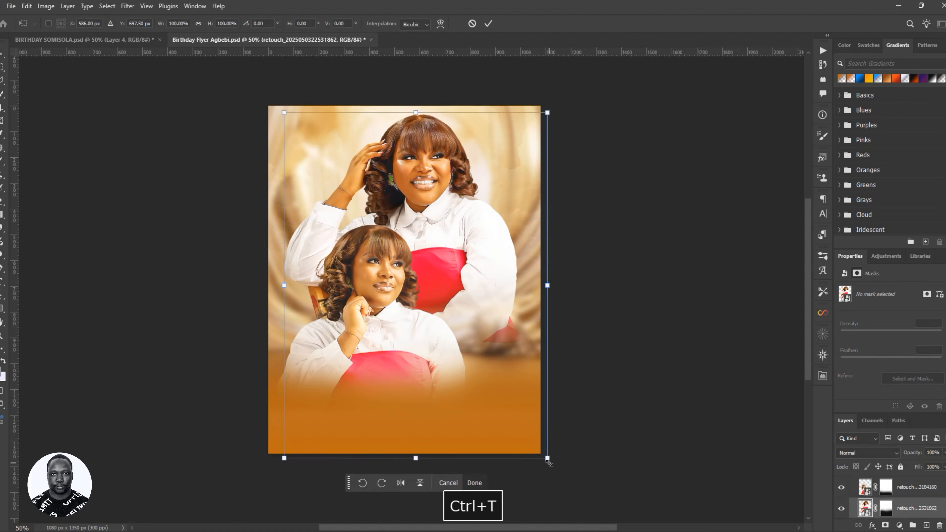
drag(549, 462, 577, 501)
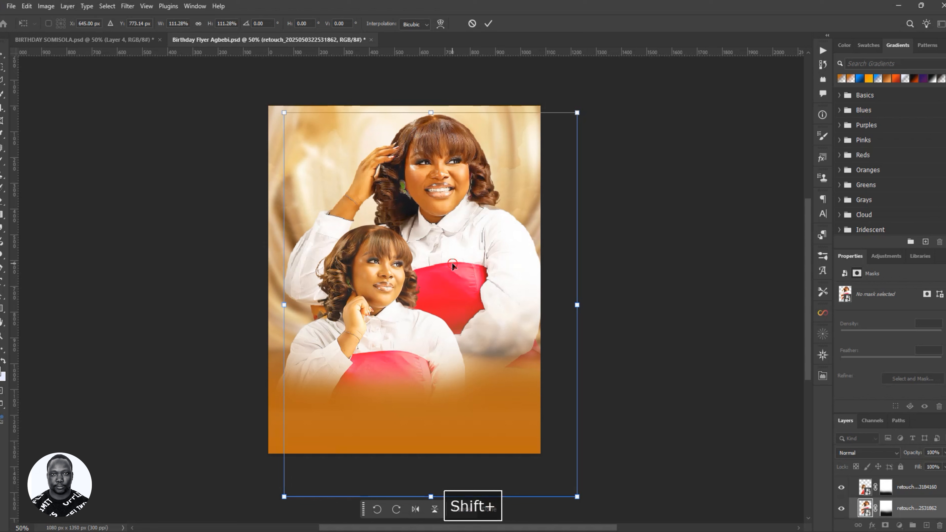
drag(453, 268, 444, 268)
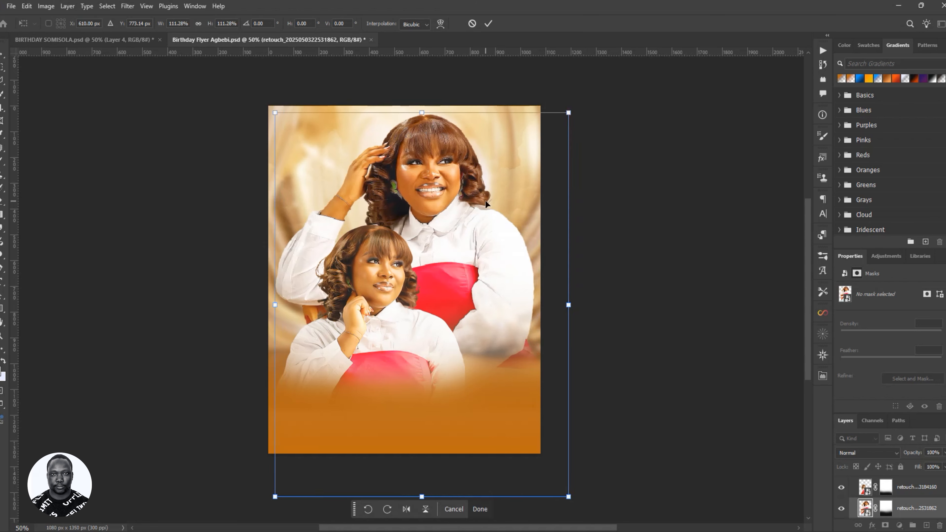
key(Down)
key(Down)
key(Down)
key(Down)
key(Down)
key(Down)
key(Down)
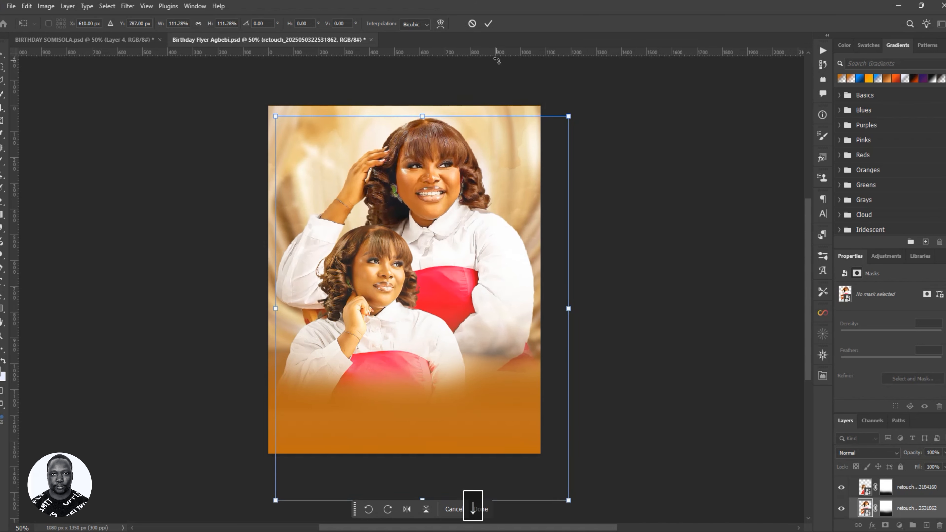
click(488, 23)
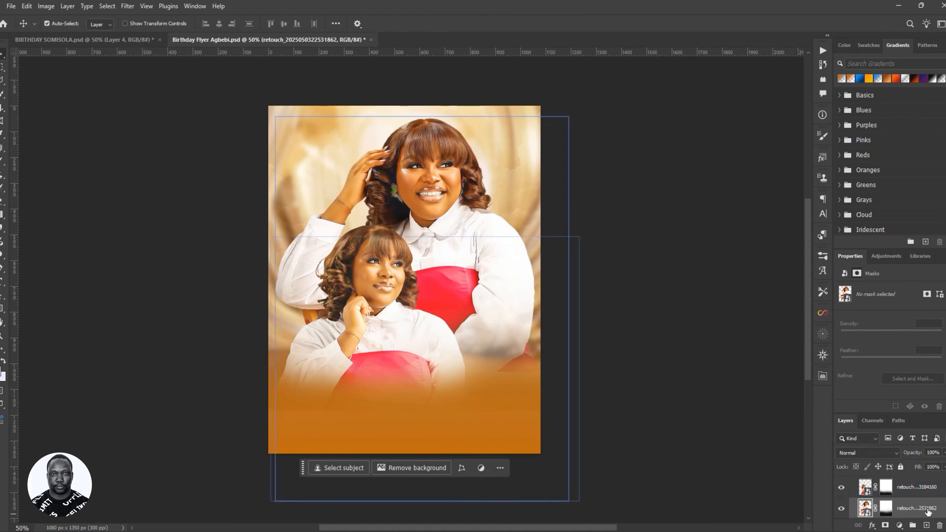
- Scale both poses together to 91.51%, raise them slightly, and save the flyer
ctrl+click(911, 493)
key(ctrl+t)
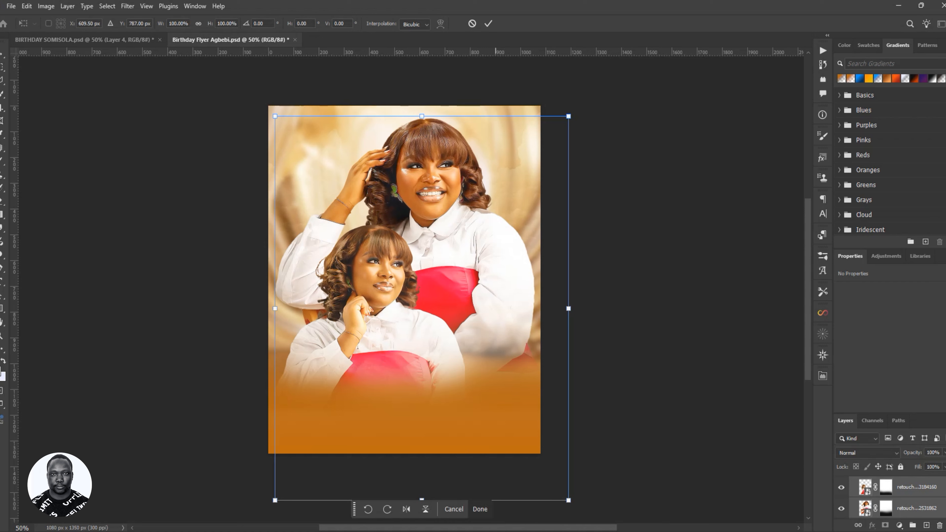
drag(569, 501, 554, 489)
drag(406, 344, 409, 323)
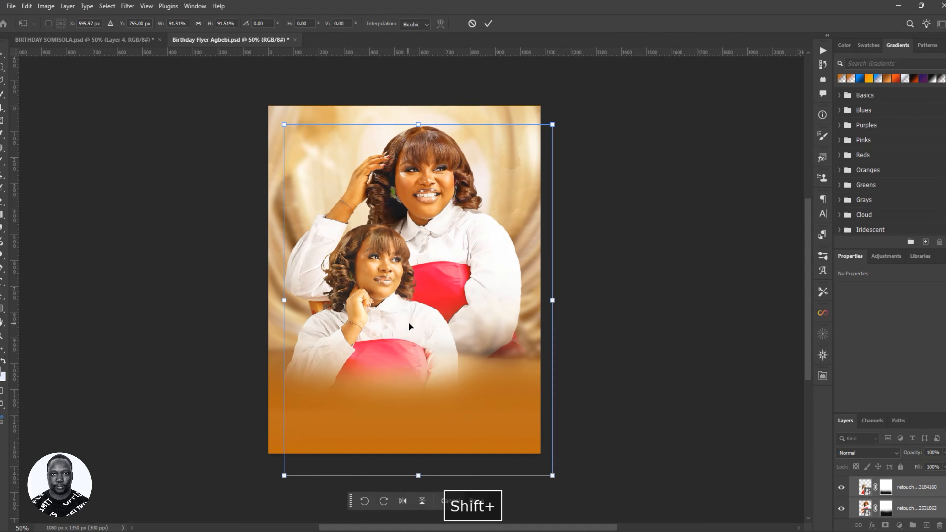
click(488, 24)
key(ctrl+s)
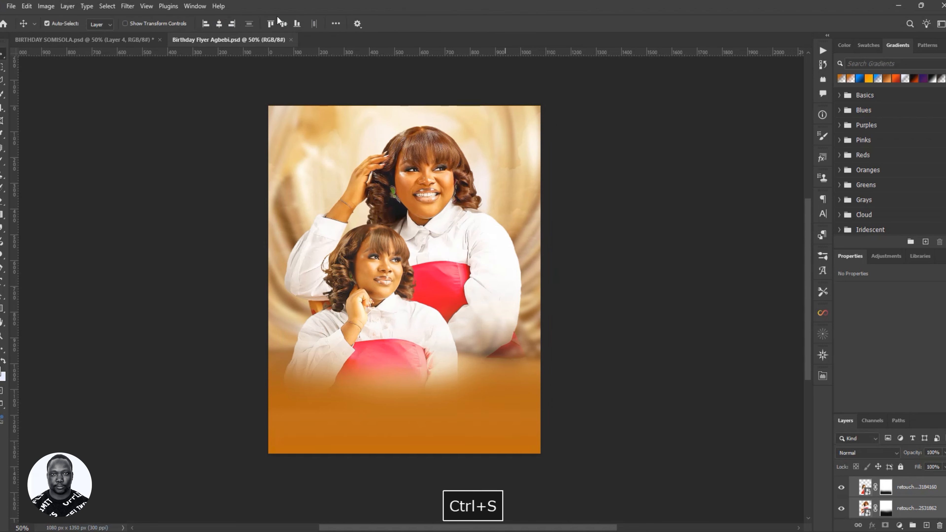
- Collapse the IMAGE group, then show and select the 3D heart icon layer
scroll(869, 508, up, 2)
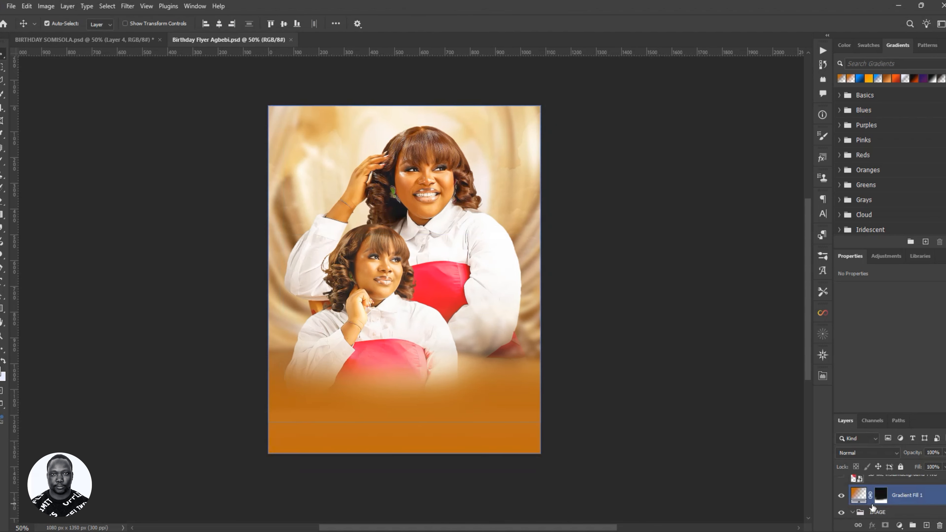
click(854, 514)
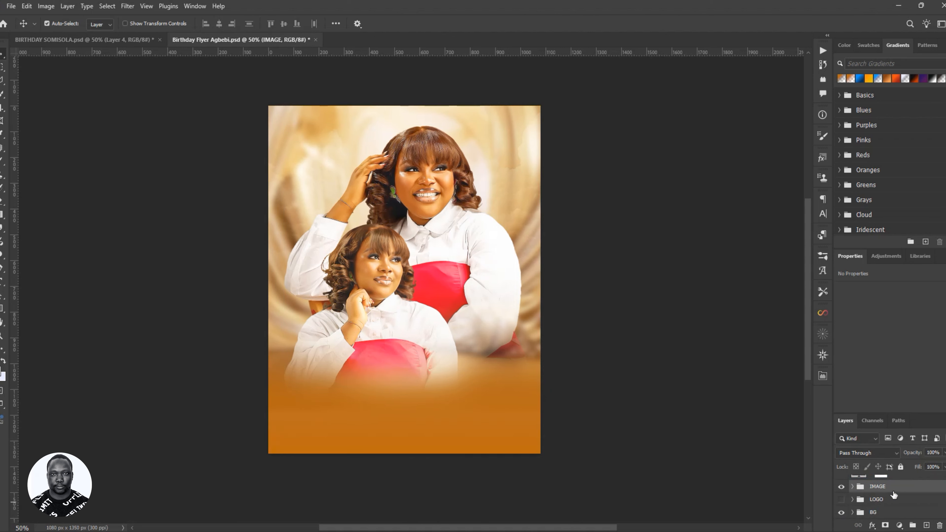
scroll(859, 505, up, 2)
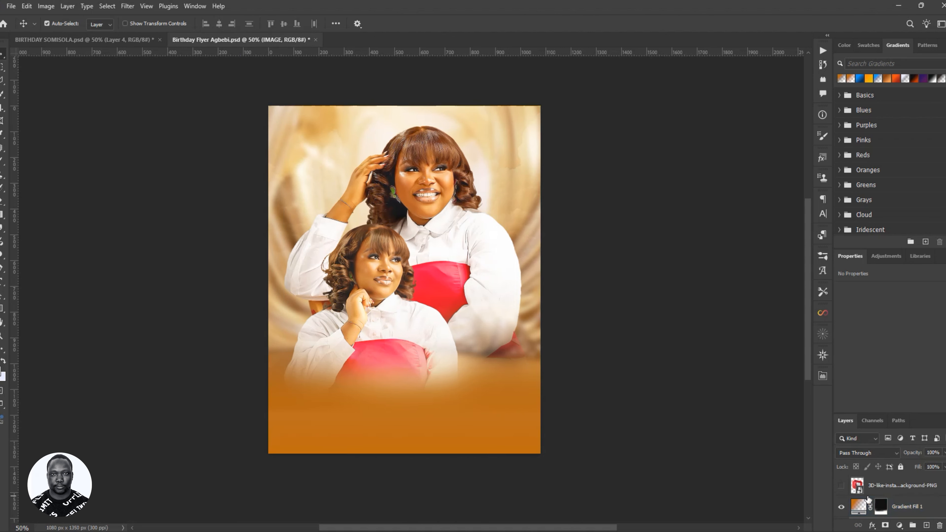
click(840, 486)
click(845, 488)
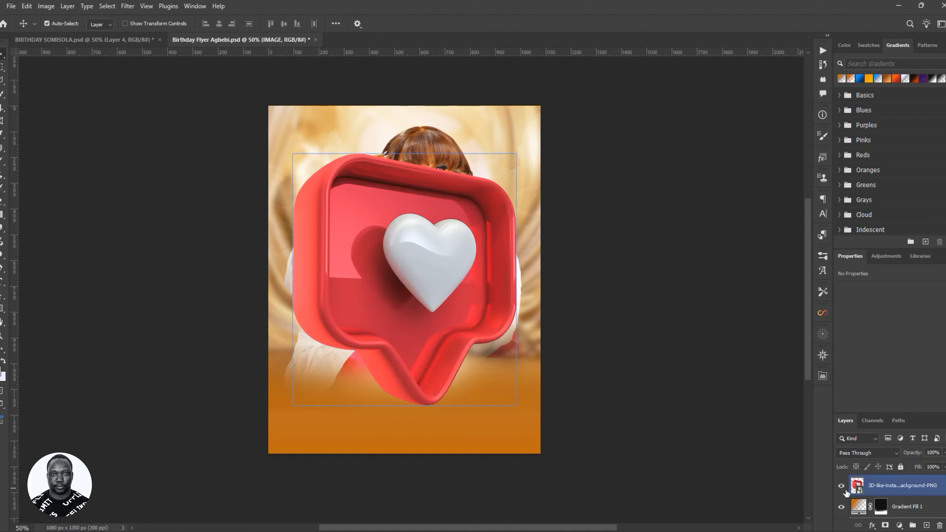
click(462, 280)
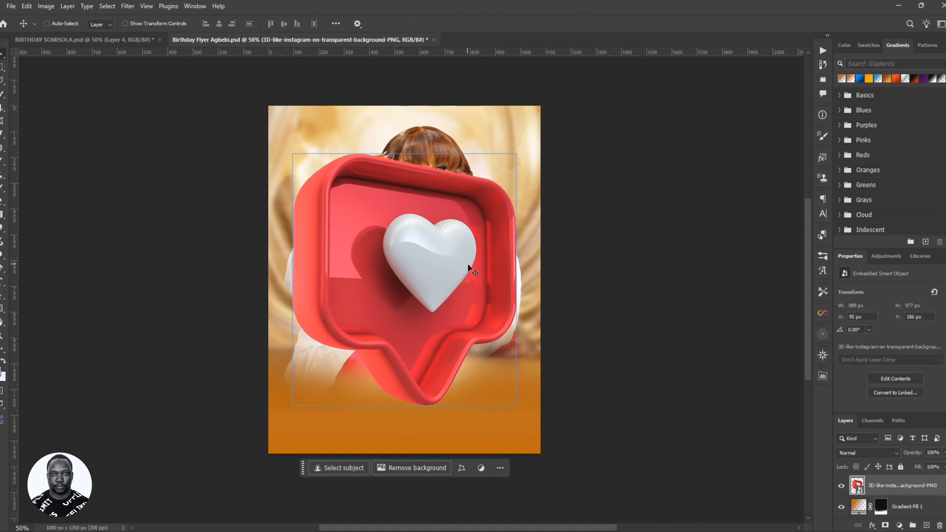
- Scale the 3D heart down to about 4.54% over the lower-left orange band
key(ctrl+t)
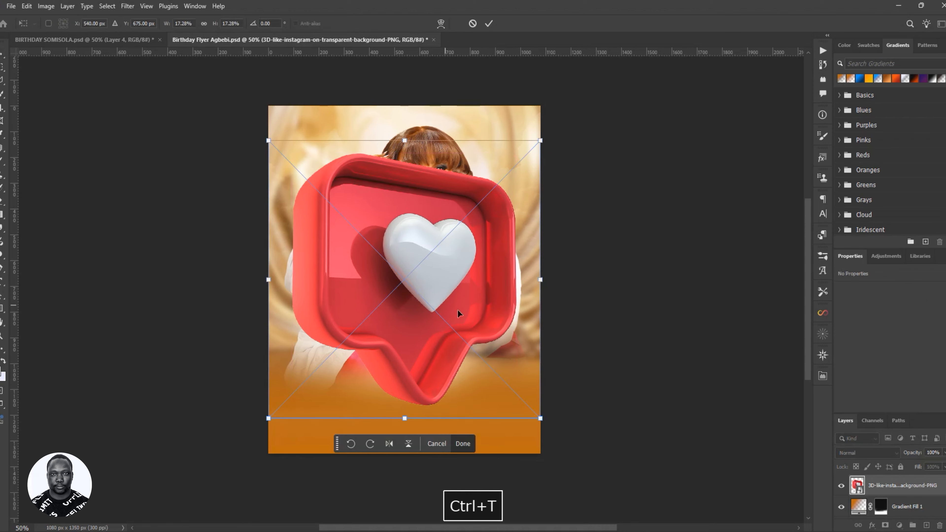
drag(541, 419, 341, 428)
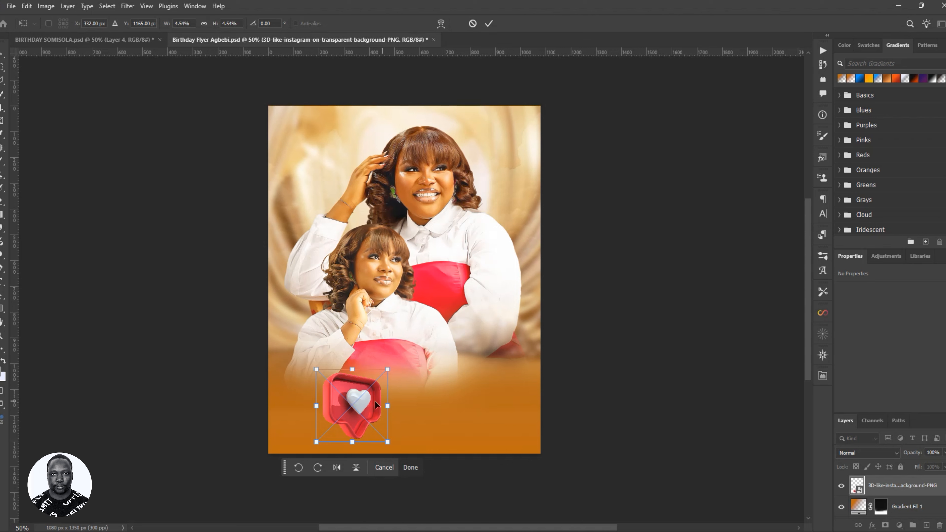
right_click(353, 396)
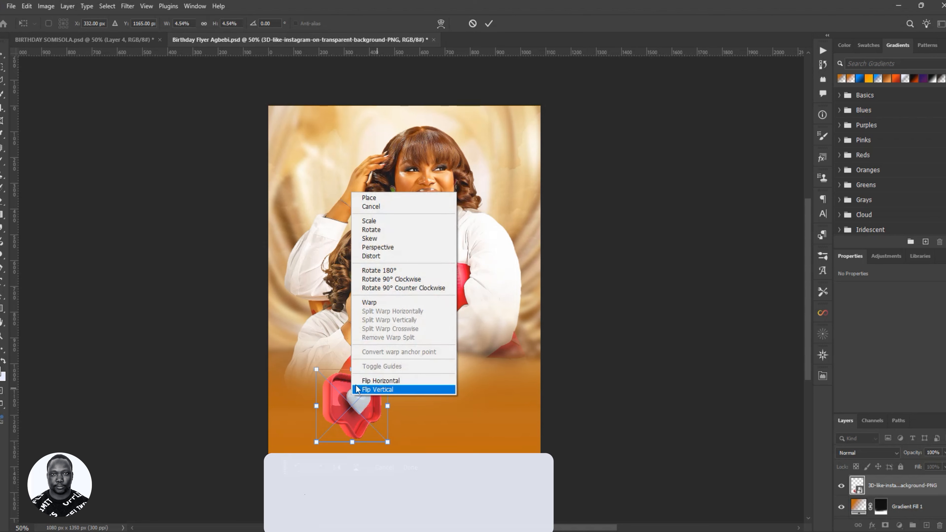
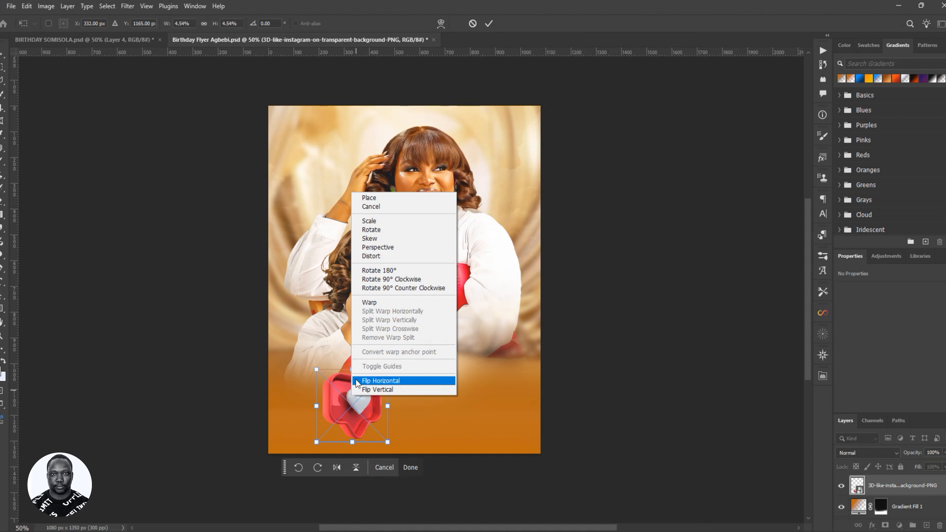
- Flip the 3D heart horizontally, shrink it slightly, and move it to the flyer's lower left
click(383, 381)
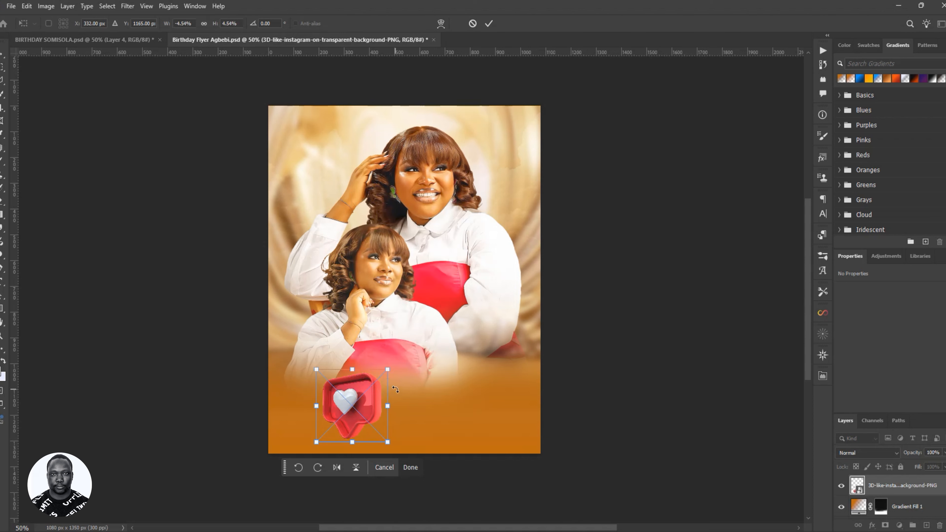
drag(387, 369, 371, 386)
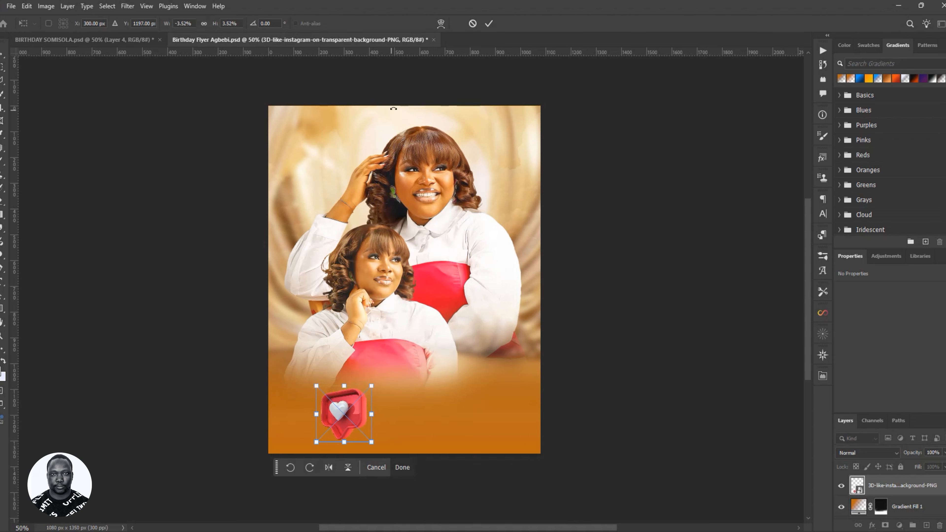
click(488, 24)
drag(346, 411, 339, 399)
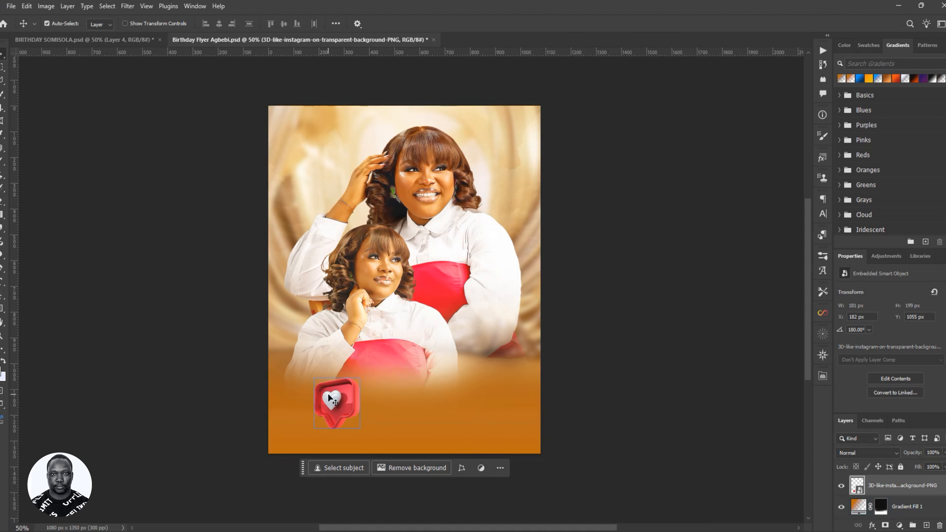
- Rasterize the heart icon layer
right_click(901, 486)
right_click(903, 488)
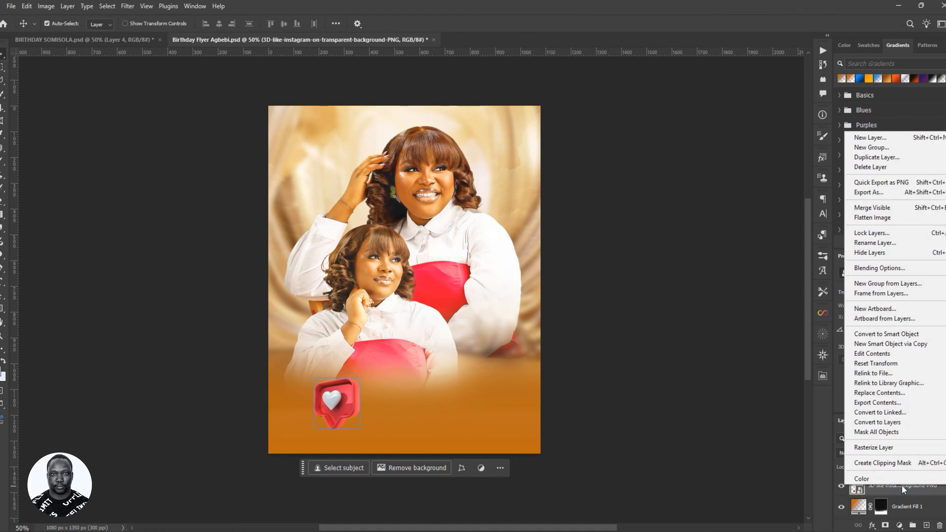
click(874, 448)
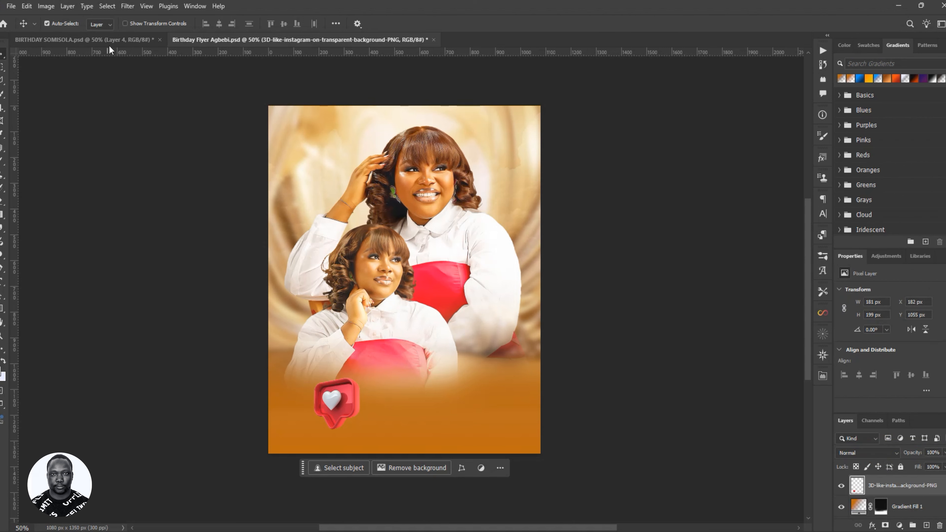
- Apply a Gaussian Blur with a 3-pixel radius to the heart
click(128, 6)
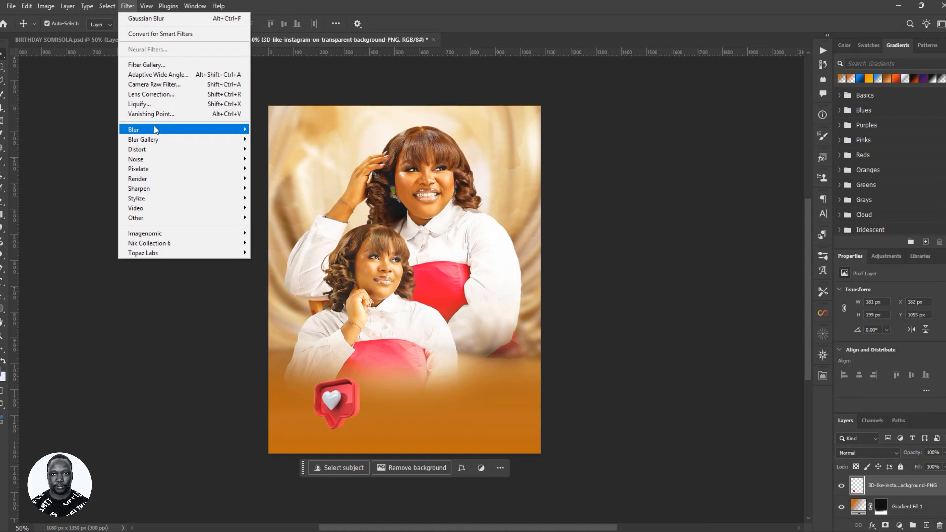
click(129, 8)
click(129, 8)
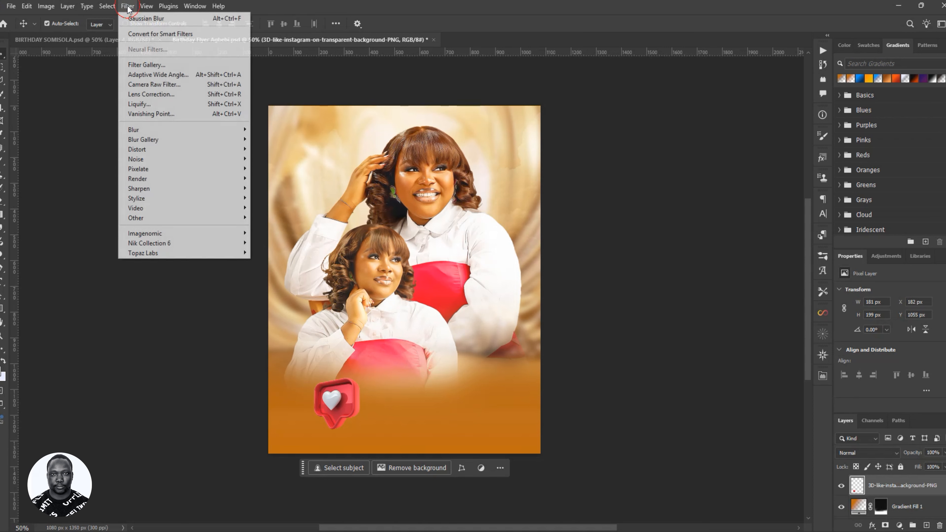
mouse_move(147, 131)
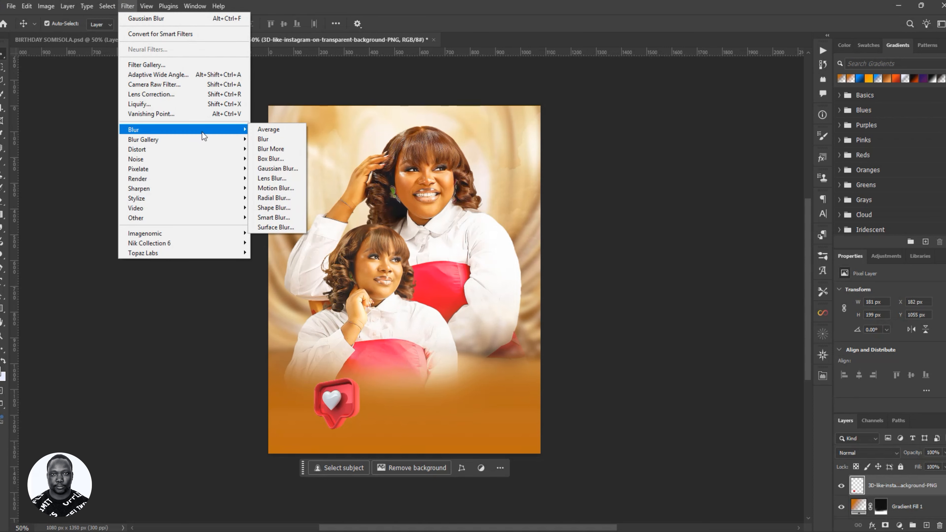
click(288, 170)
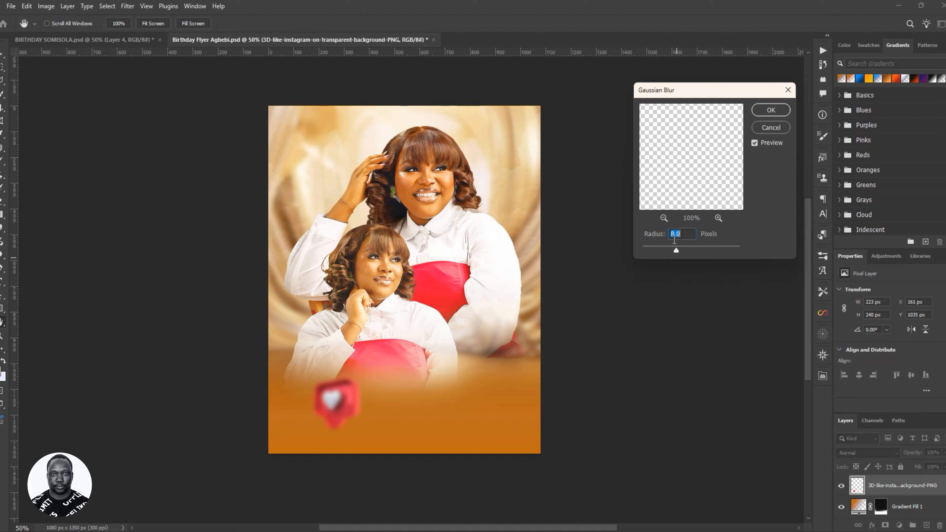
text(3)
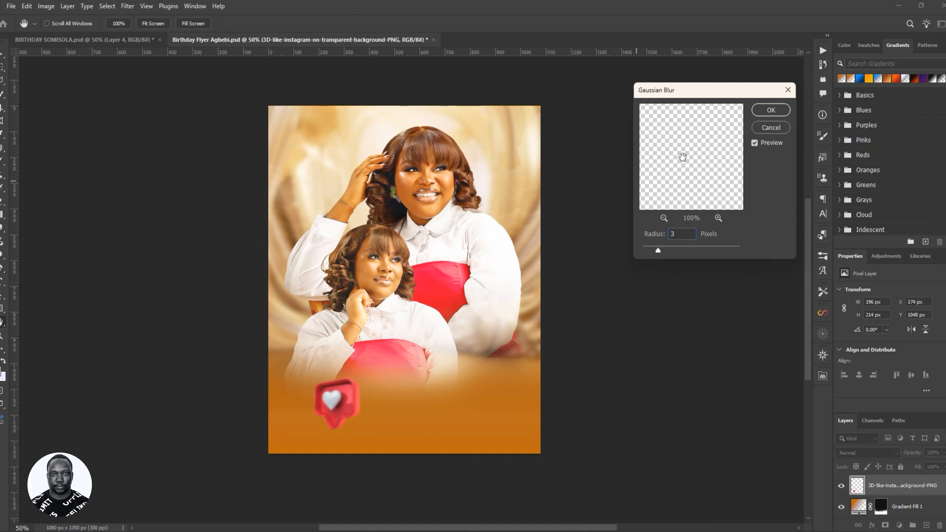
click(767, 119)
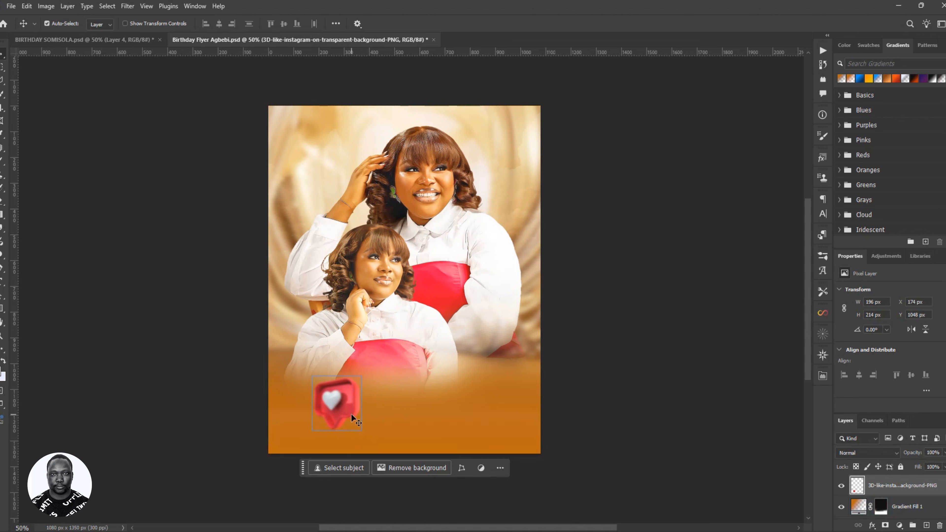
- Duplicate the blurred heart, move the copy up-left, and shrink it to about half size
key(ctrl)
key(ctrl+j)
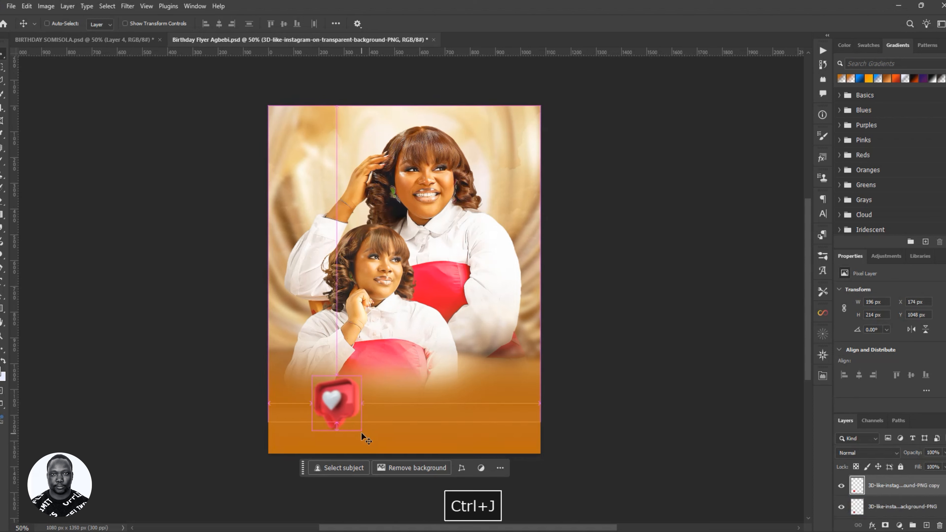
drag(337, 411, 317, 189)
key(ctrl)
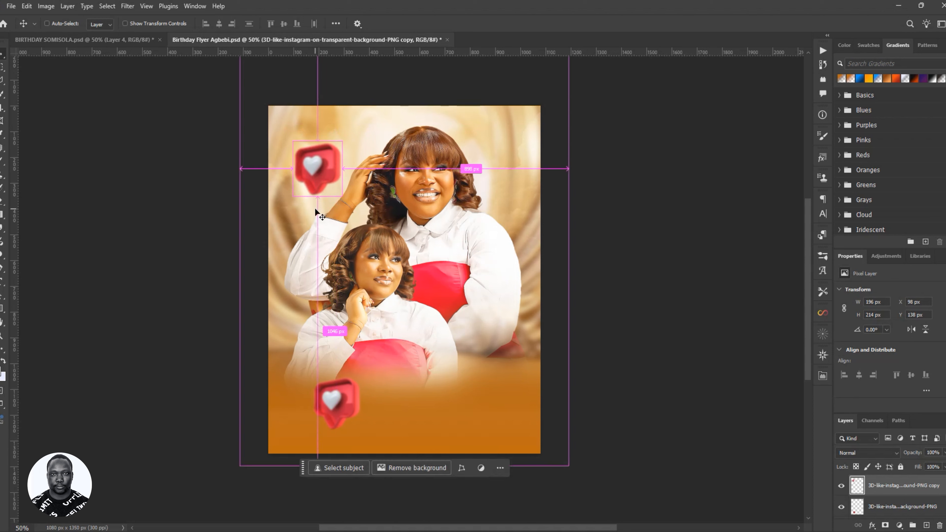
key(ctrl+t)
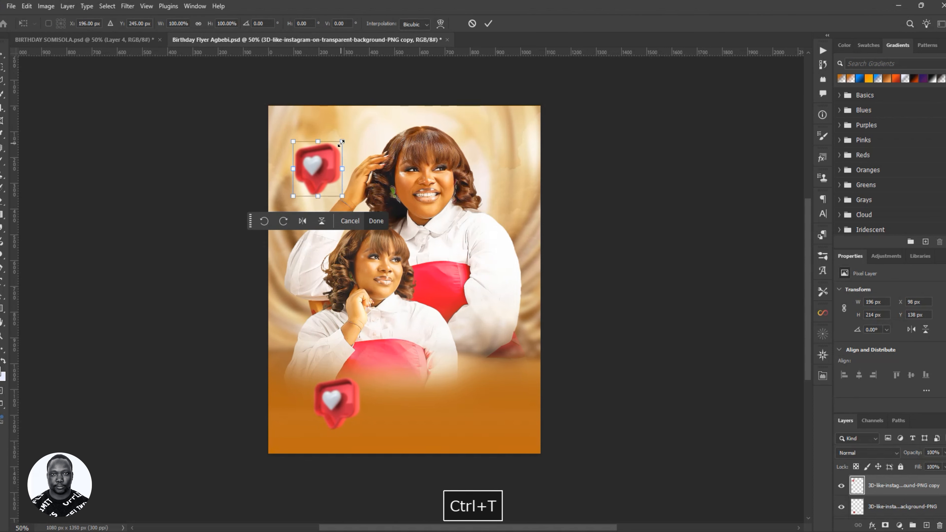
drag(341, 143, 318, 169)
drag(309, 180, 315, 166)
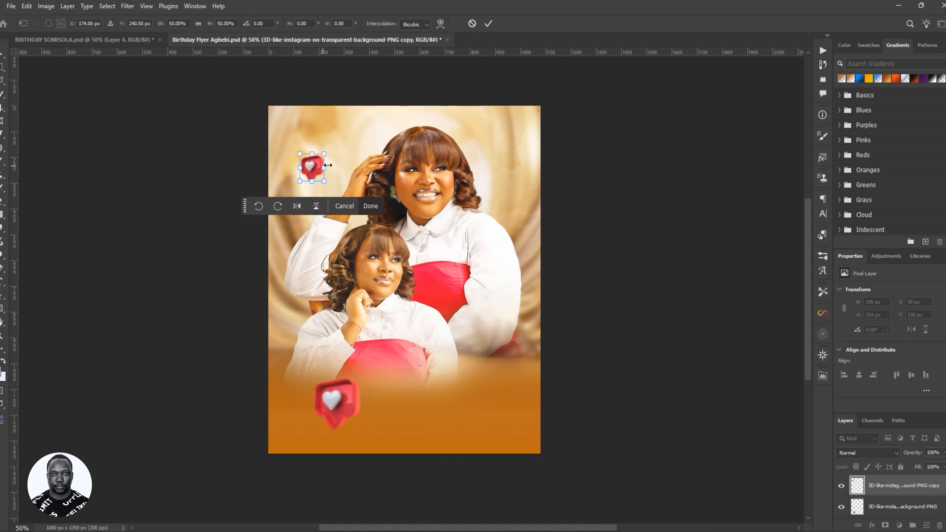
click(488, 23)
key(ctrl)
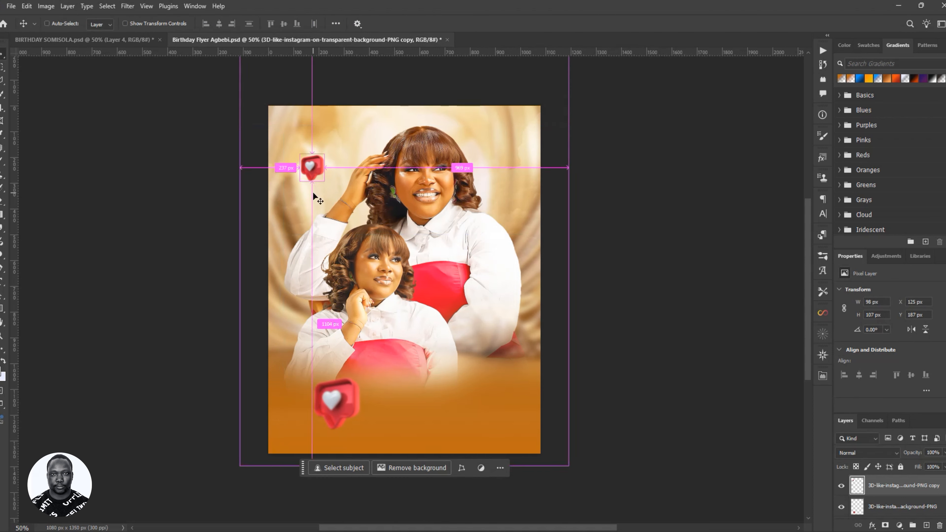
- Flip the small heart copy horizontally and place it beside the woman's face
key(ctrl+t)
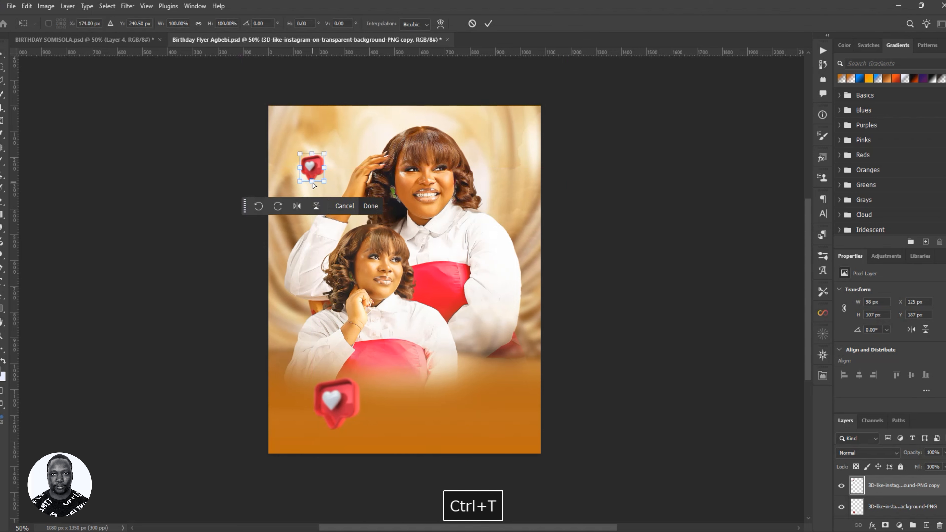
right_click(315, 172)
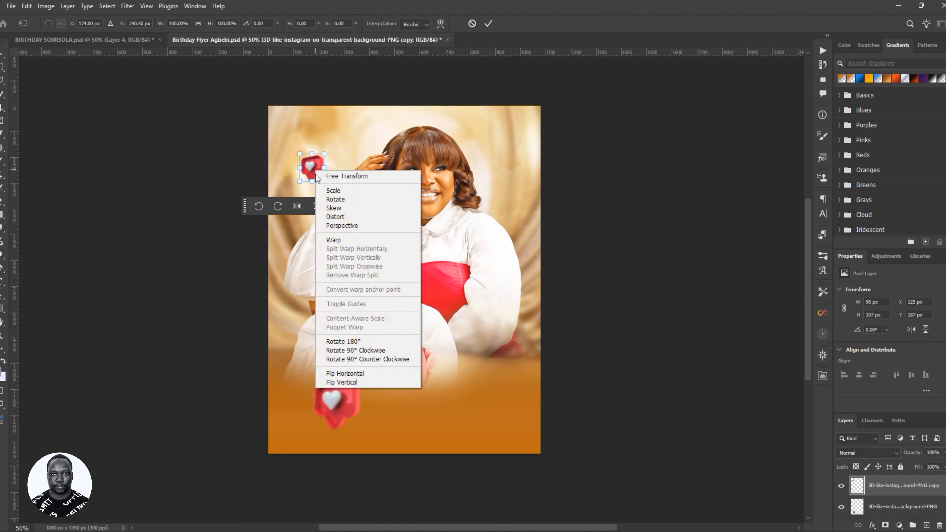
click(337, 373)
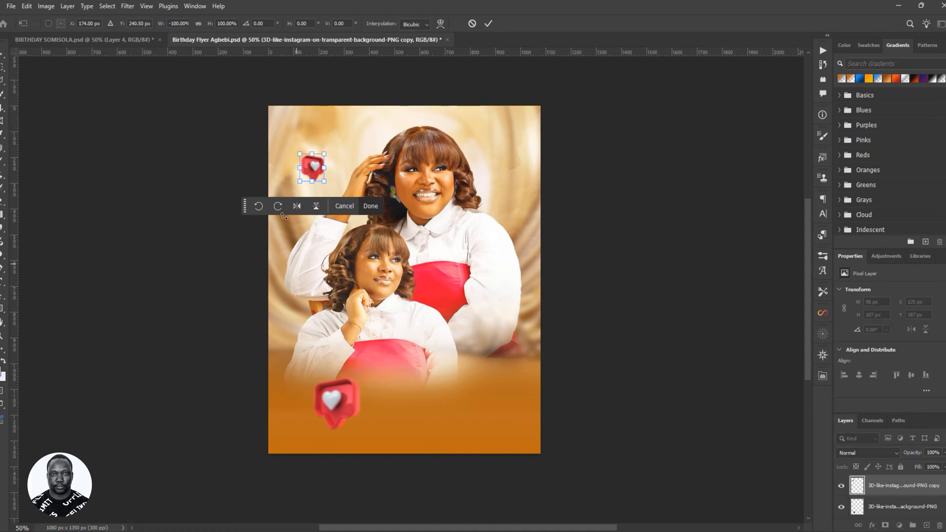
click(487, 23)
key(ctrl)
mouse_move(321, 174)
mouse_down()
mouse_move(514, 193)
mouse_move(380, 201)
mouse_move(311, 172)
mouse_move(313, 152)
mouse_move(314, 165)
mouse_up()
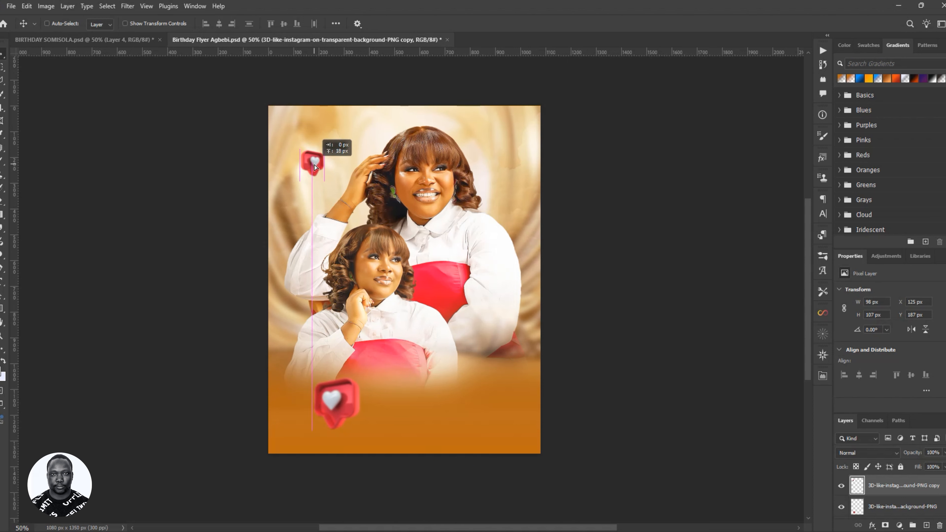
- Enlarge the heart copy to 251×274 px and position it near the top-left, keeping Normal blending
key(ctrl+t)
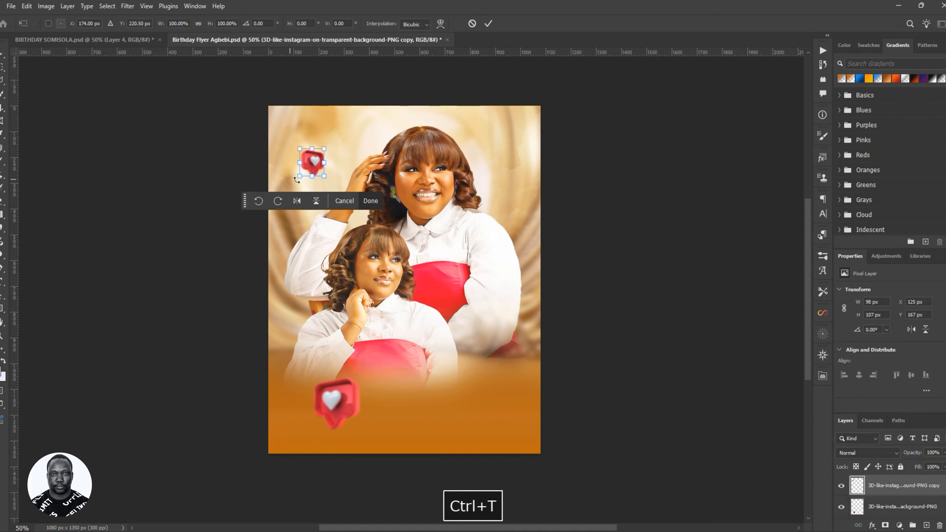
drag(300, 176, 261, 220)
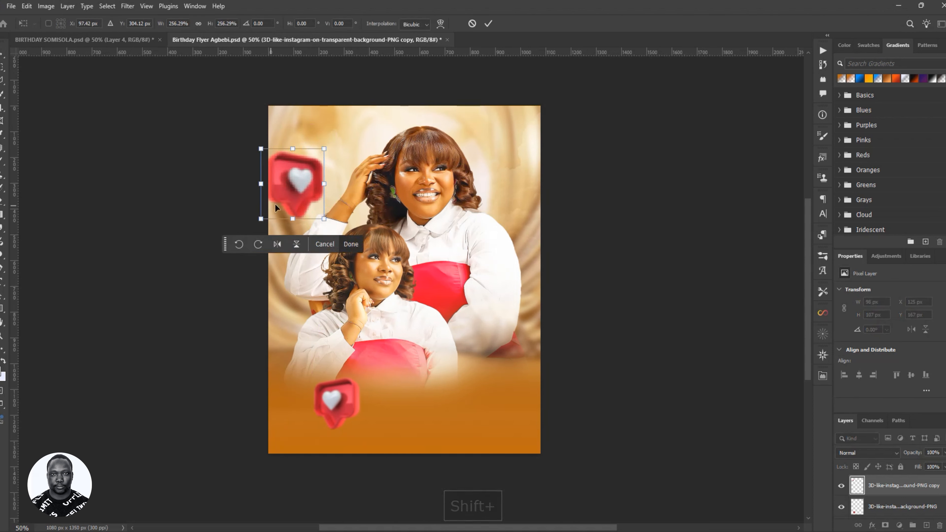
click(487, 23)
drag(308, 175, 302, 141)
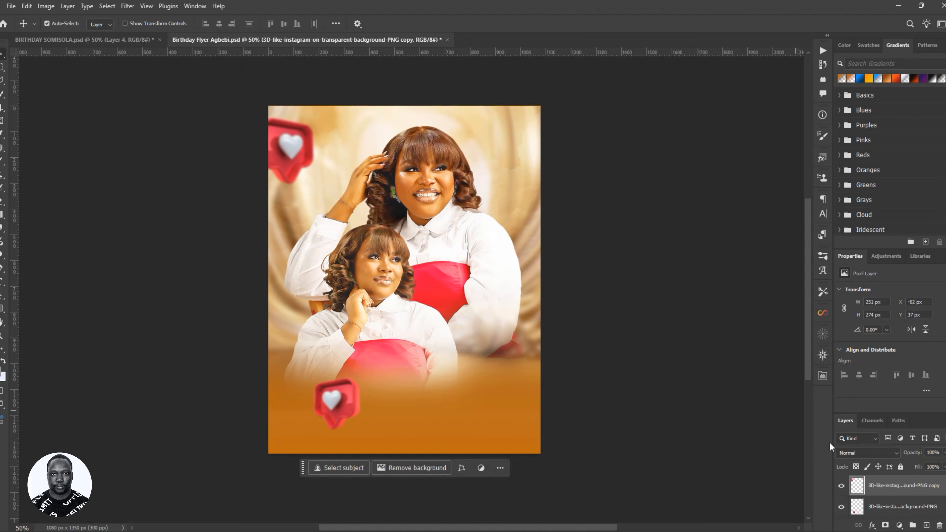
click(862, 454)
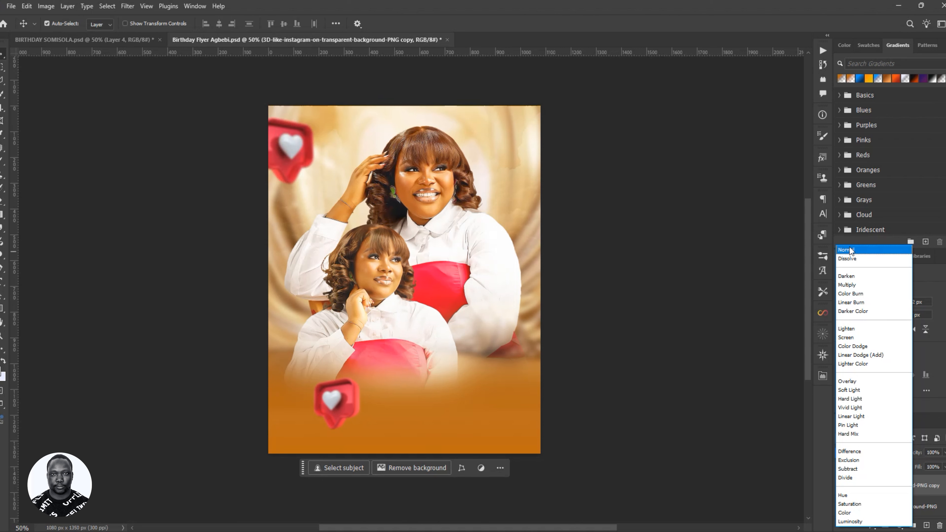
click(932, 484)
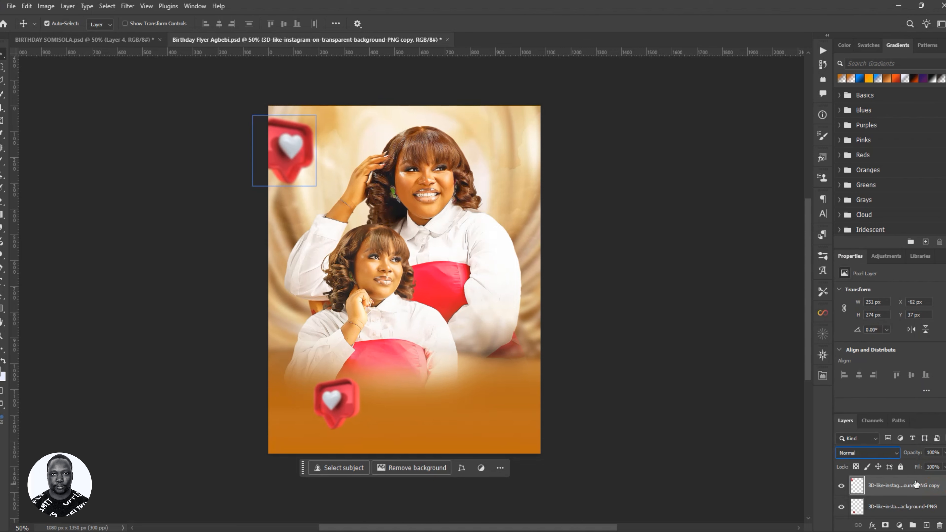
drag(296, 182, 317, 190)
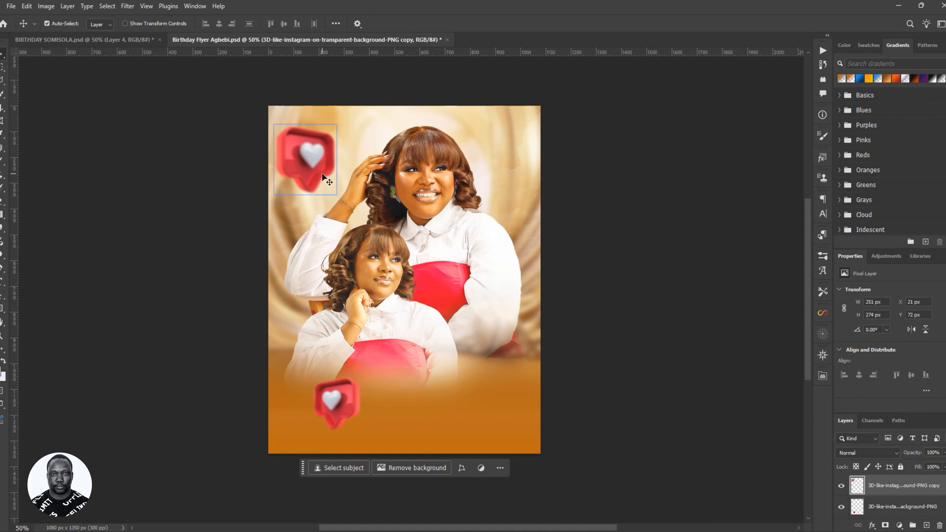
drag(308, 165, 318, 174)
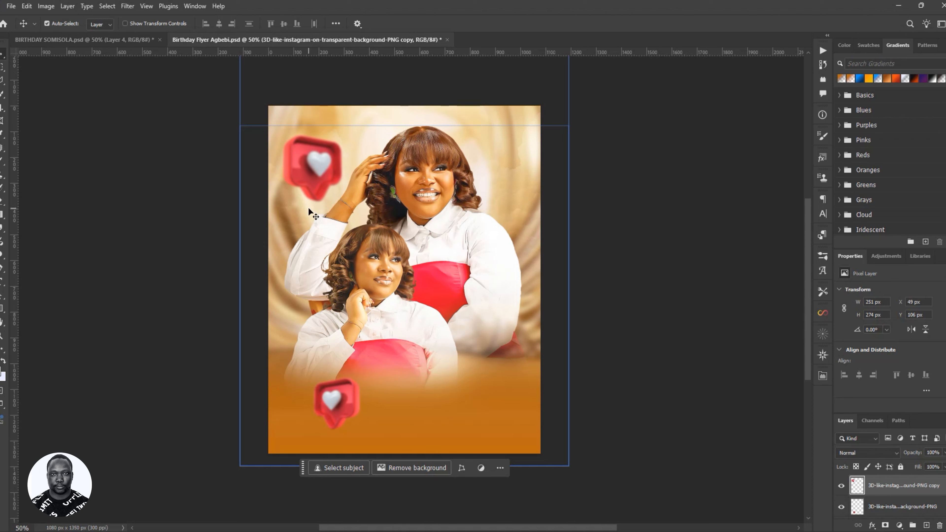
- Shift the heart's hue by +37 in Hue/Saturation to recolour it
key(ctrl+u)
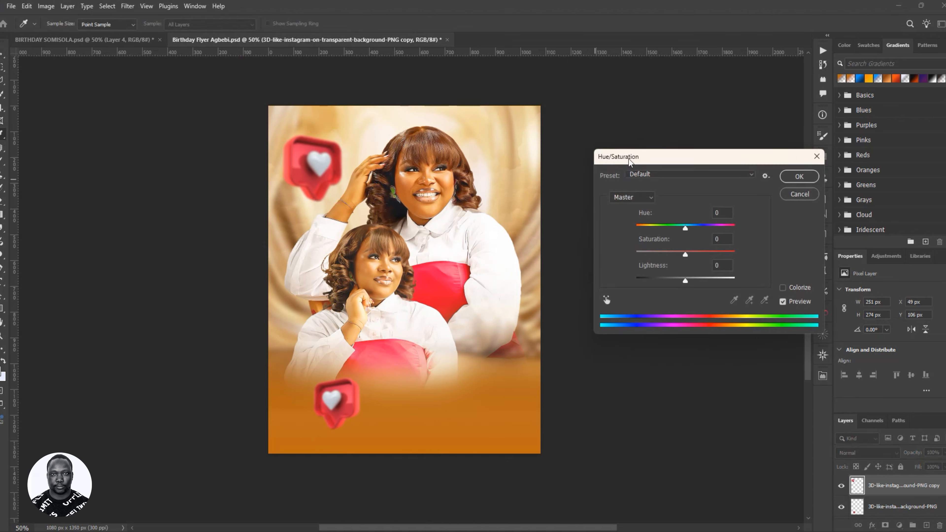
mouse_move(685, 163)
mouse_down()
mouse_move(649, 157)
mouse_move(676, 152)
mouse_move(675, 174)
mouse_up()
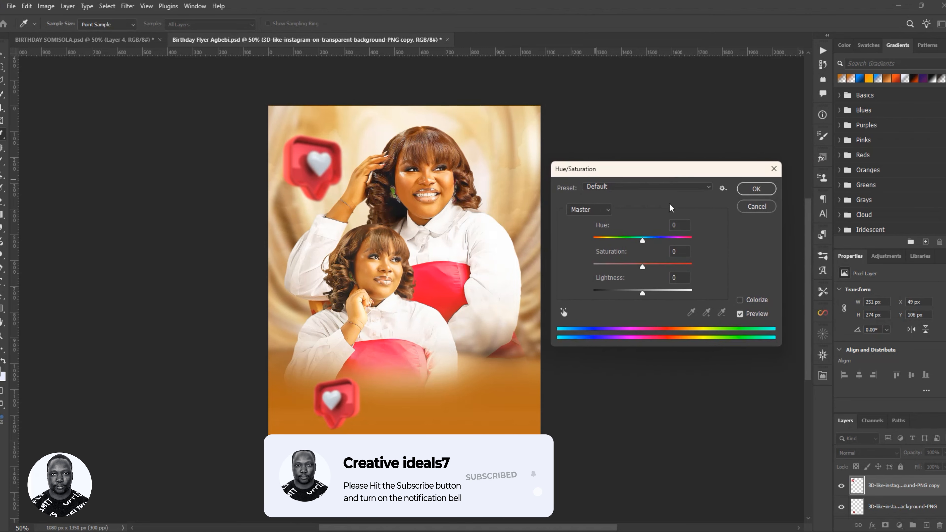
click(643, 240)
drag(643, 241, 662, 246)
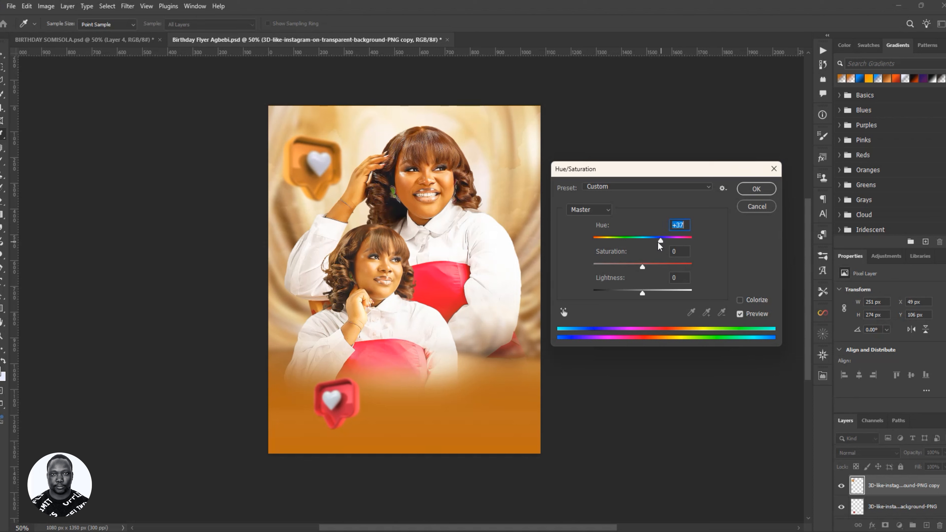
click(754, 189)
key(v)
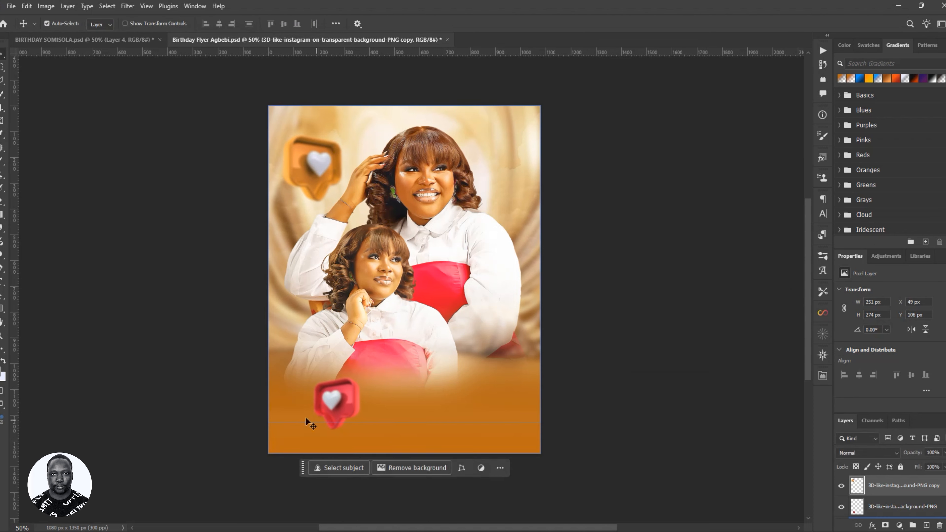
click(342, 425)
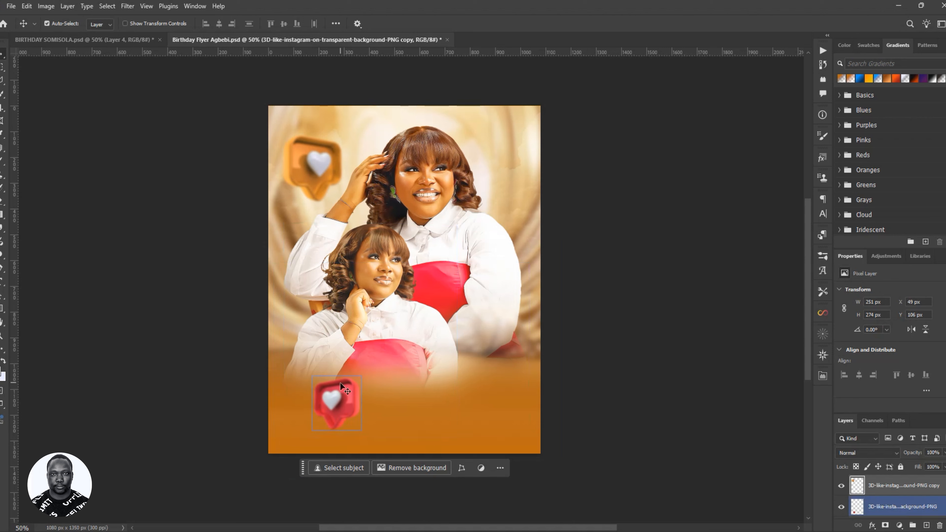
- Delete the red heart, duplicate the orange heart, and move the copy to the lower left
click(347, 396)
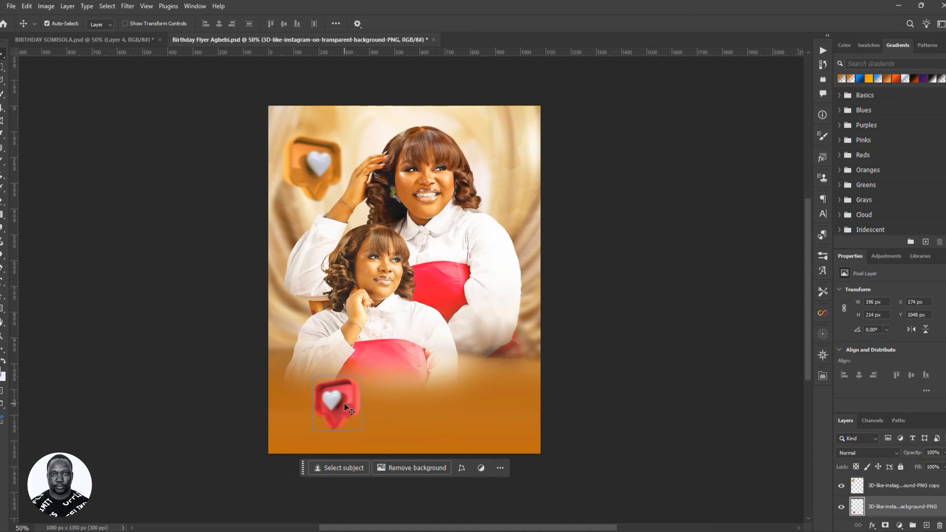
key(Delete)
click(305, 160)
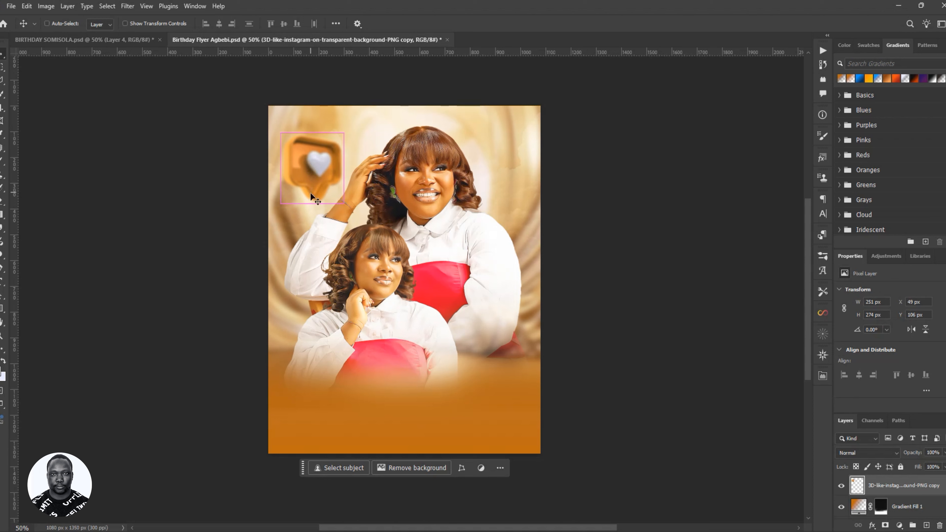
key(ctrl+j)
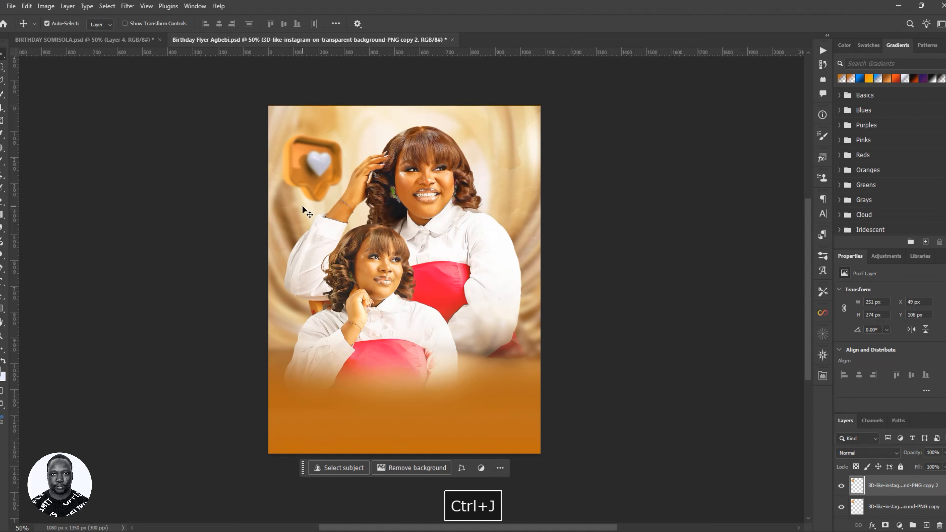
drag(310, 180, 330, 415)
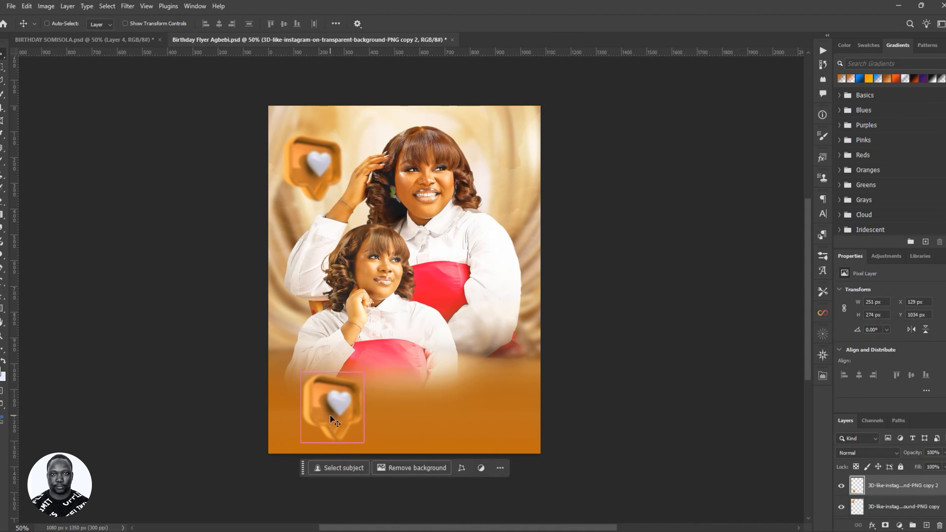
- Flip the heart copy horizontally and shrink it to about 71%, nudging it up-right
key(ctrl+t)
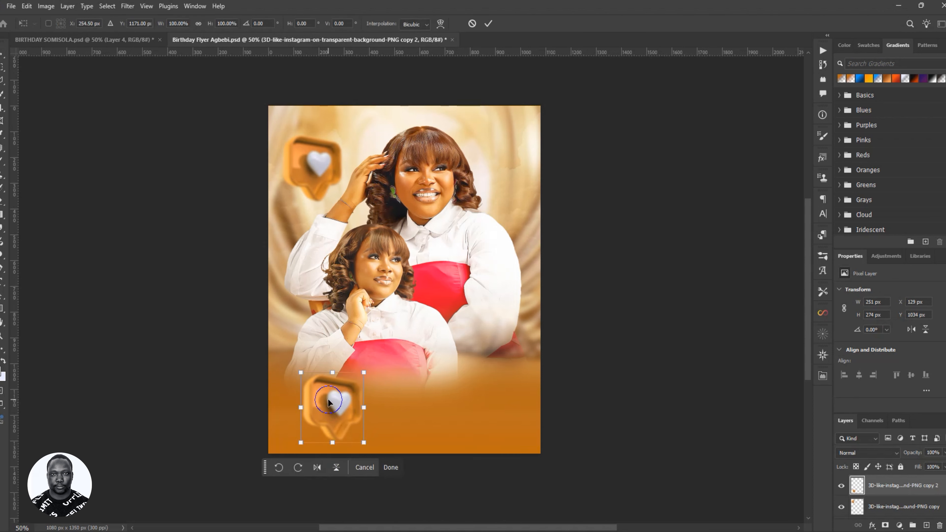
right_click(328, 399)
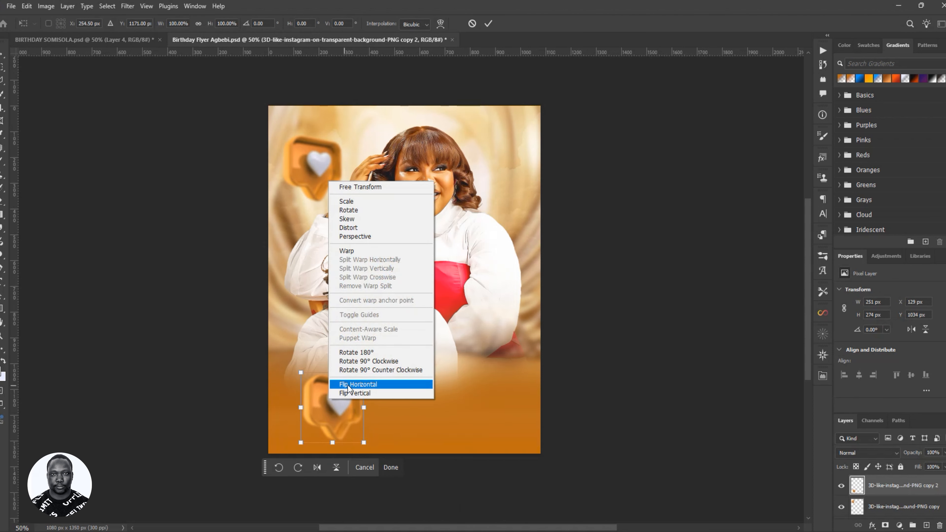
click(348, 385)
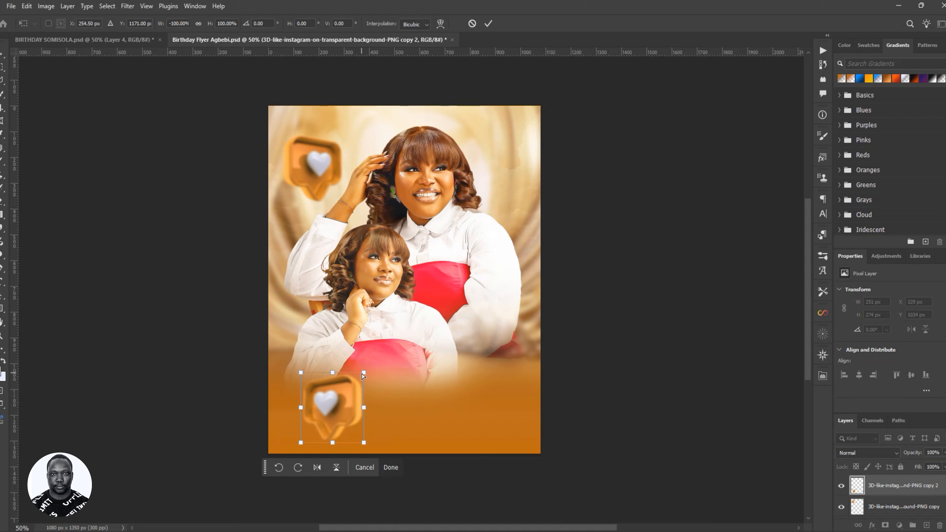
drag(365, 371, 345, 393)
drag(331, 425, 335, 417)
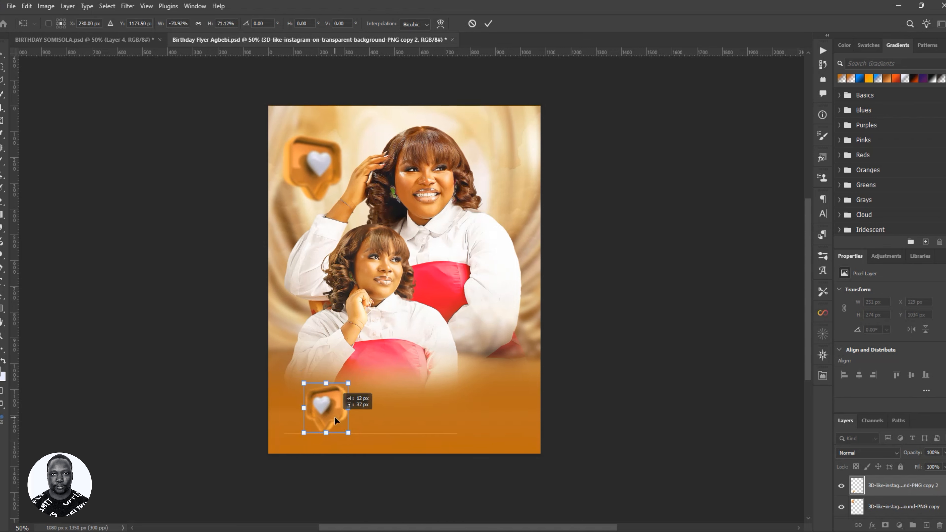
click(488, 24)
- Select the upper orange heart's layer and browse the Filter menu without applying anything
click(310, 164)
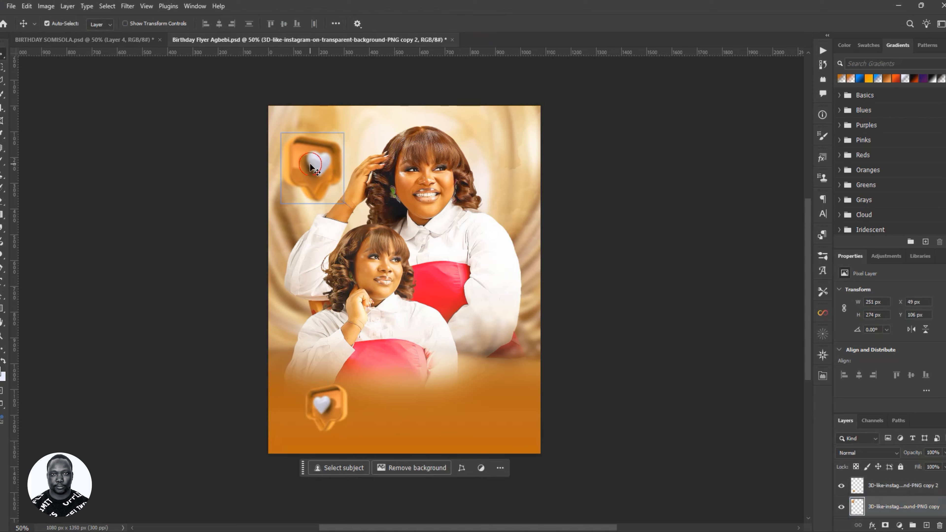
click(126, 6)
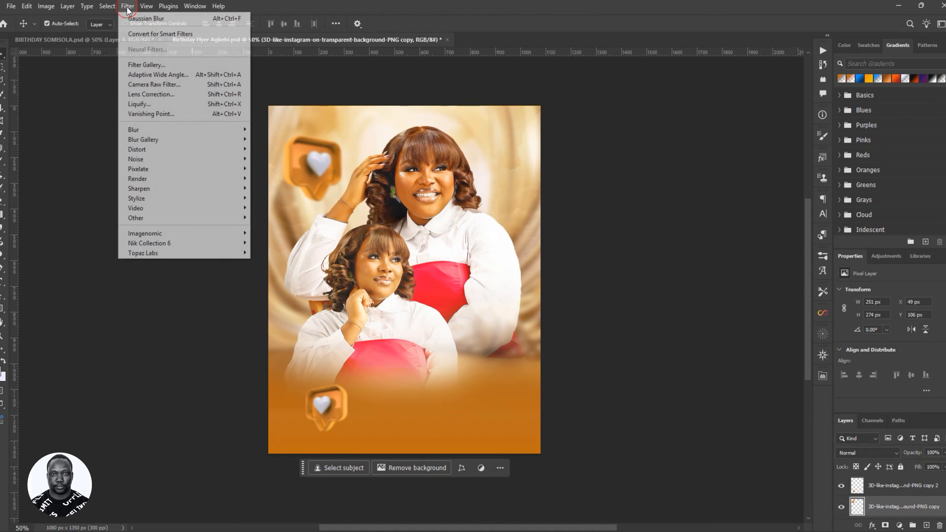
click(130, 7)
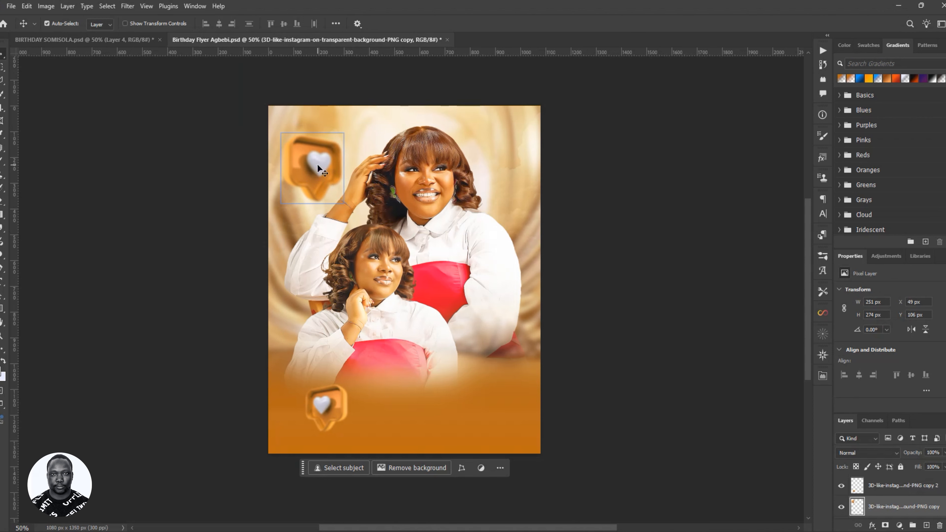
- Motion-blur the upper heart (angle 43, distance 46), nudge it left, and save the flyer
click(127, 6)
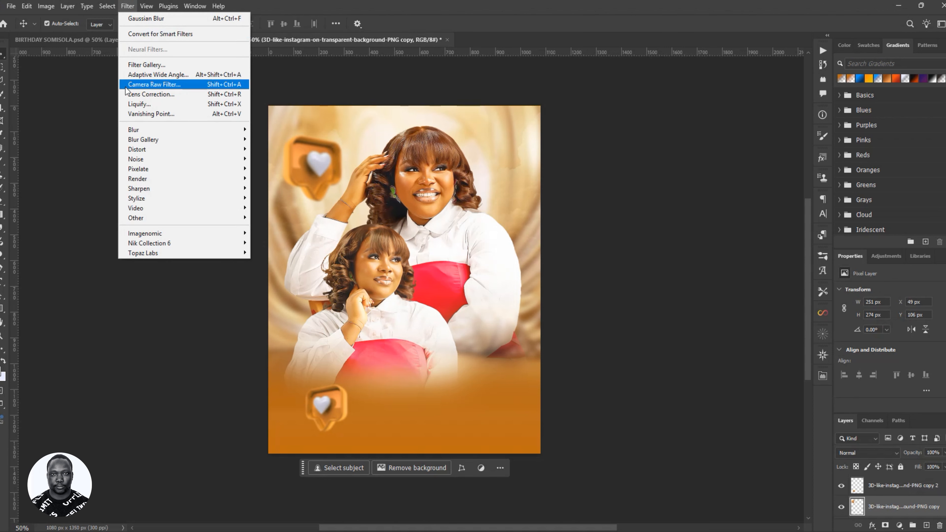
mouse_move(179, 131)
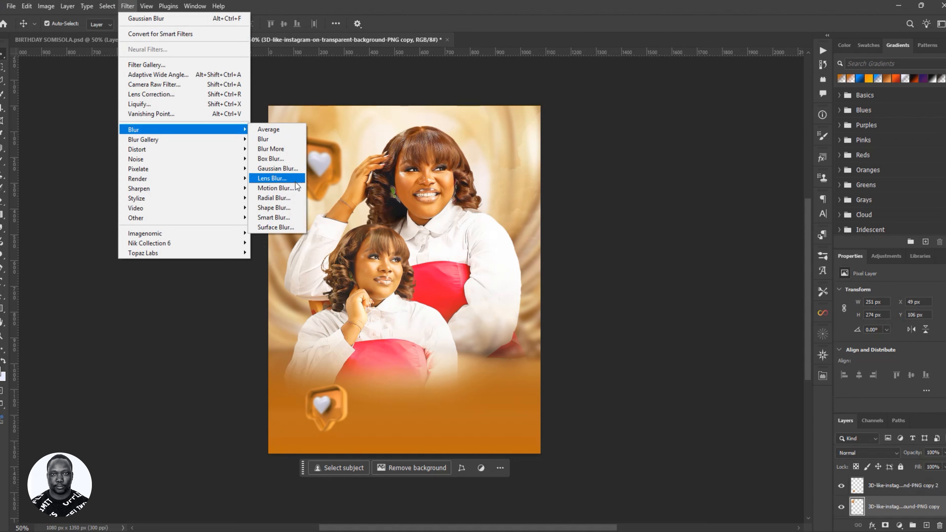
click(270, 188)
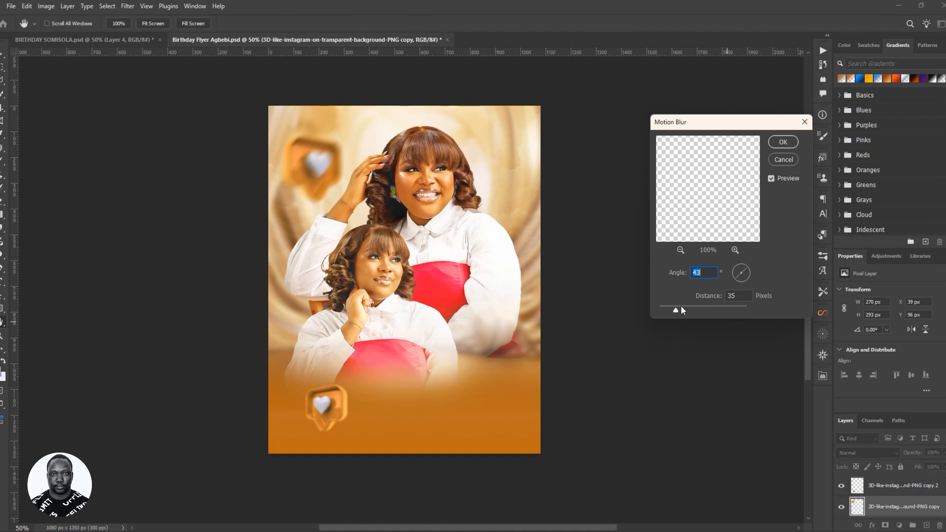
click(682, 306)
double_click(704, 274)
click(783, 142)
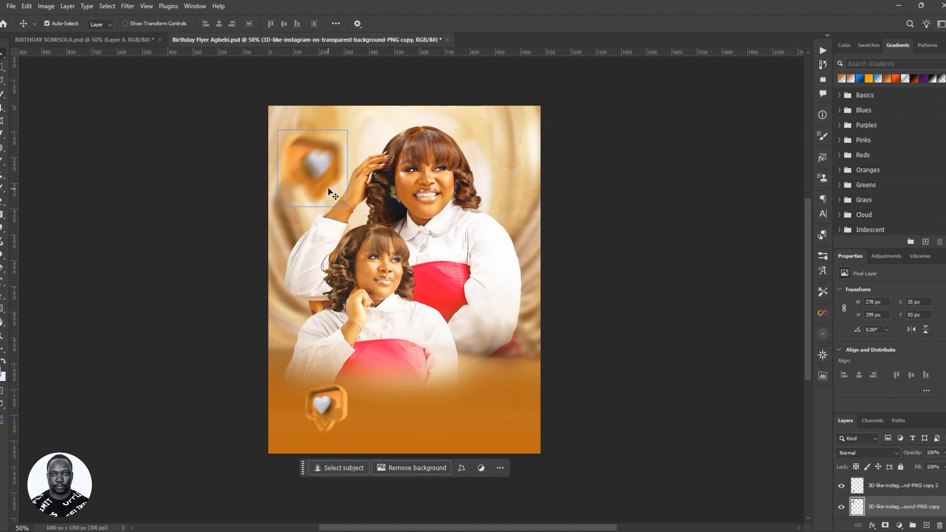
mouse_move(324, 177)
mouse_down()
mouse_move(519, 181)
mouse_move(323, 180)
mouse_up()
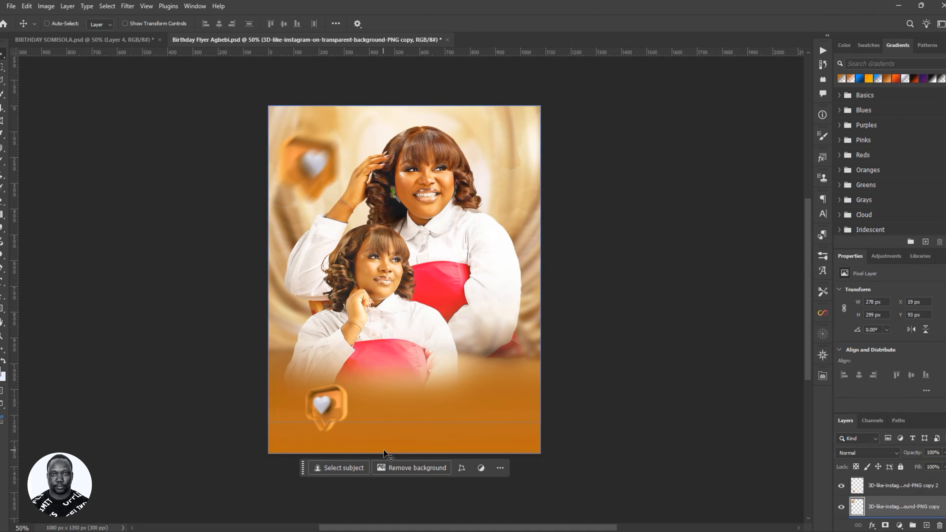
key(ctrl+s)
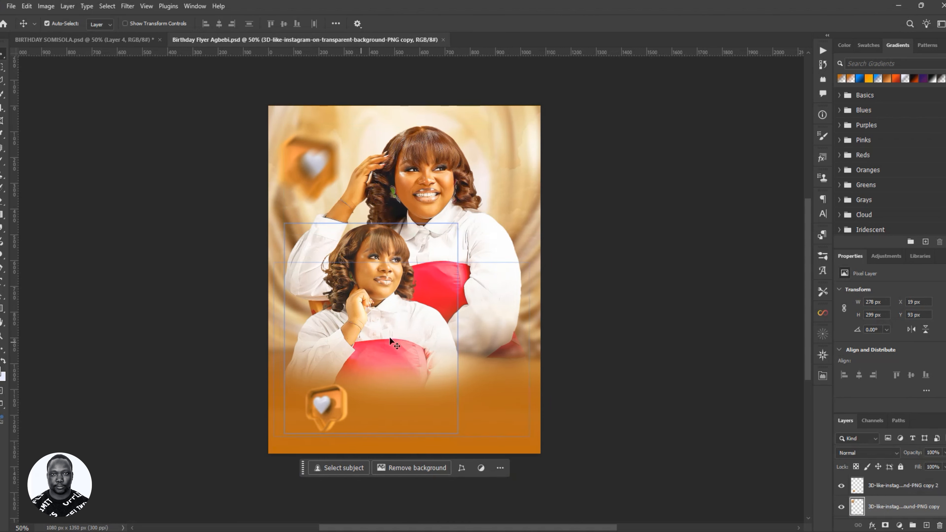
- After checking the reference flyer, start a new text layer on the flyer's lower area
click(127, 39)
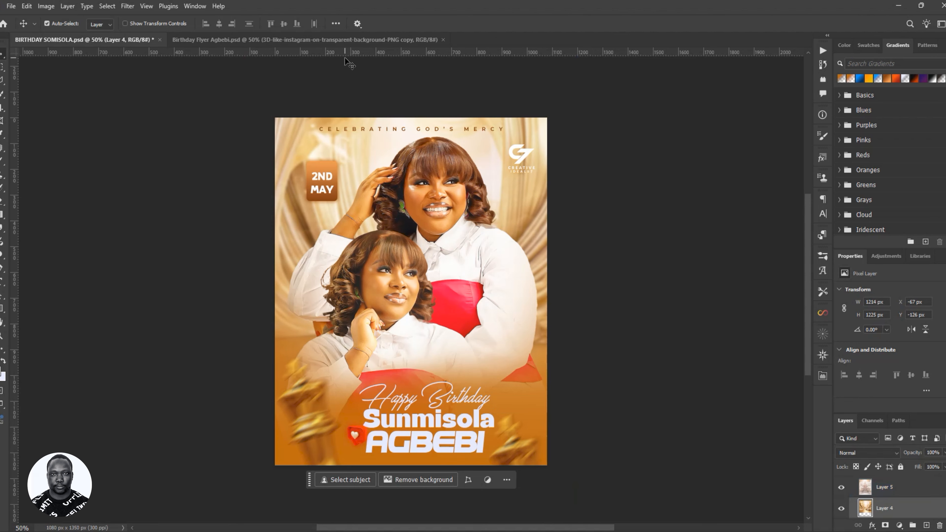
click(345, 44)
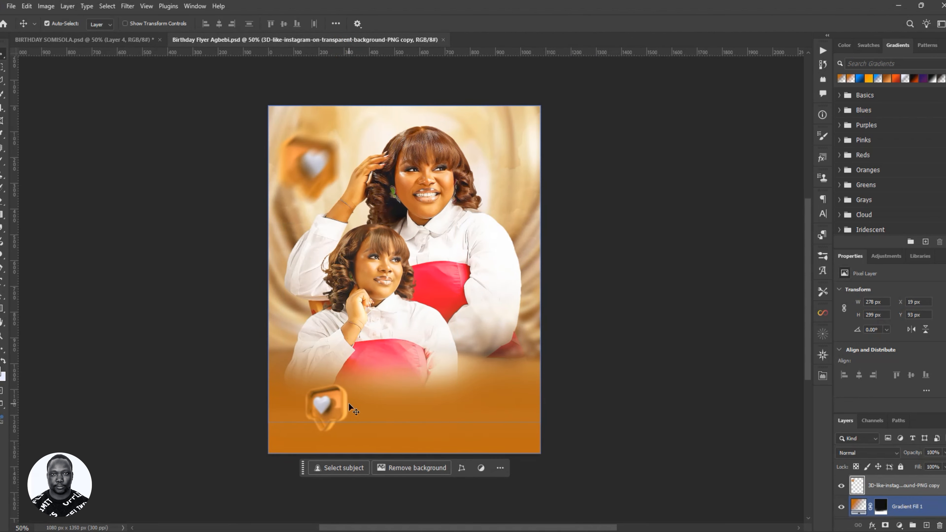
key(t)
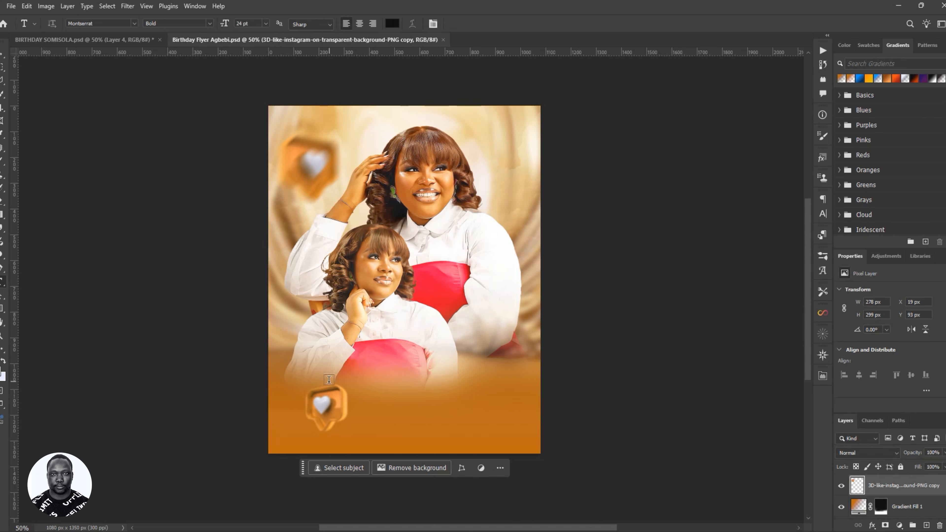
click(4, 362)
click(396, 378)
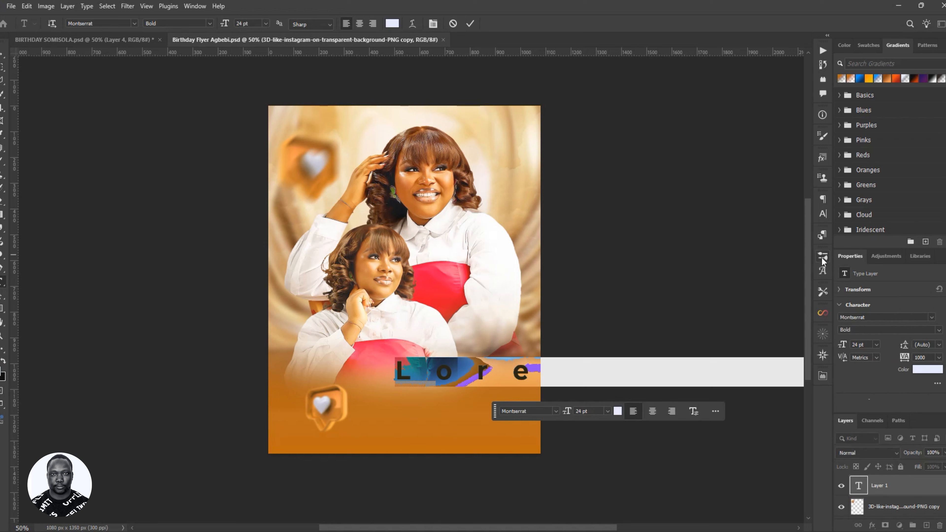
- Reset the character settings, set 18 pt, and enter the text 'Happy Birthday'
click(823, 218)
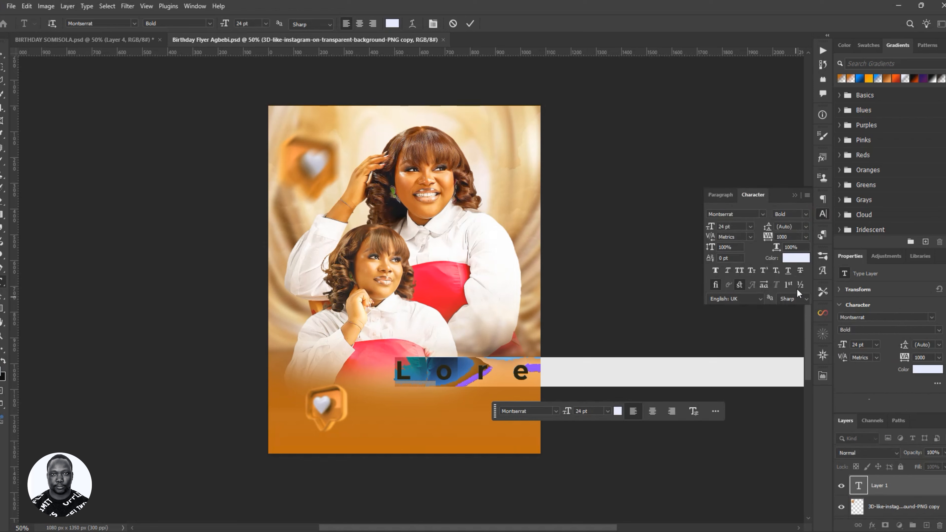
click(807, 195)
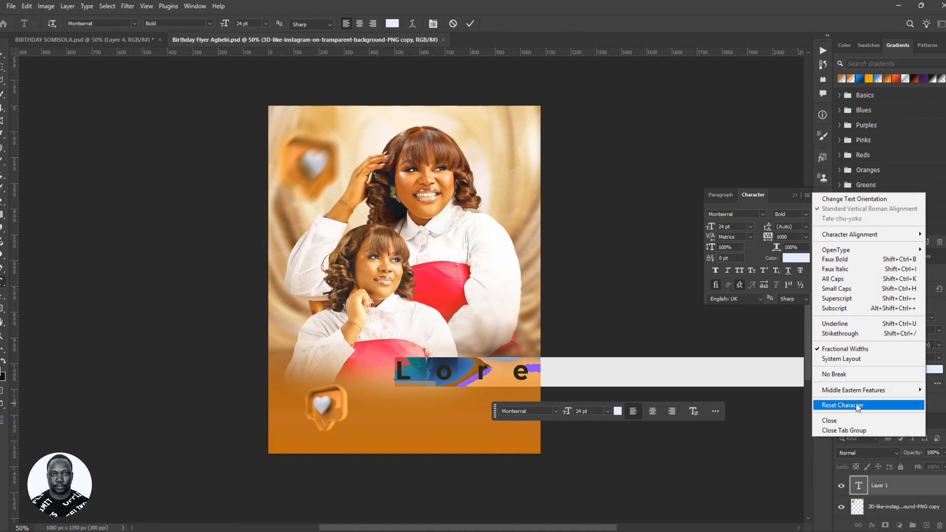
click(842, 402)
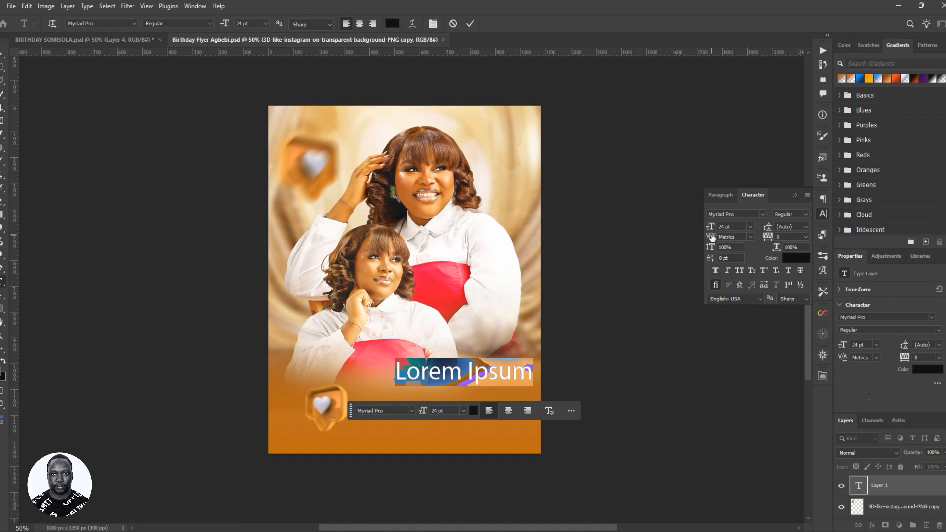
drag(708, 230, 702, 229)
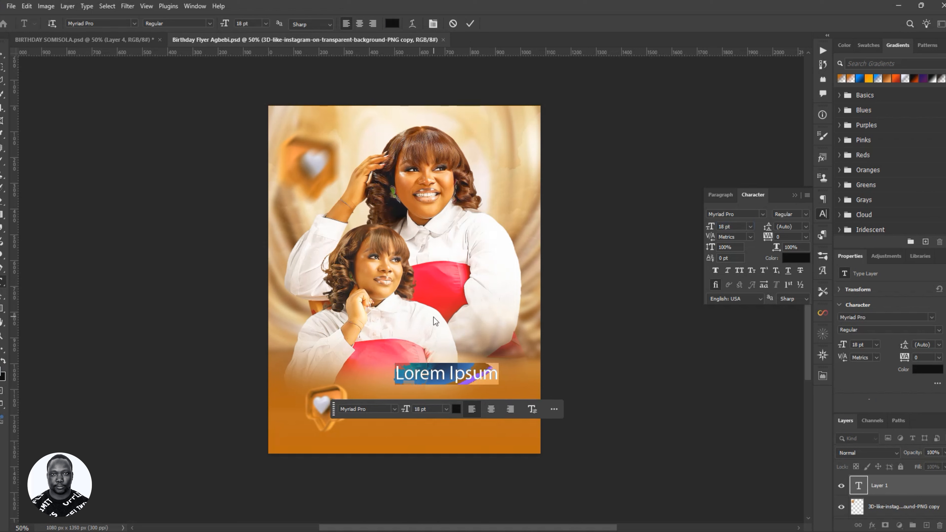
text(Ha)
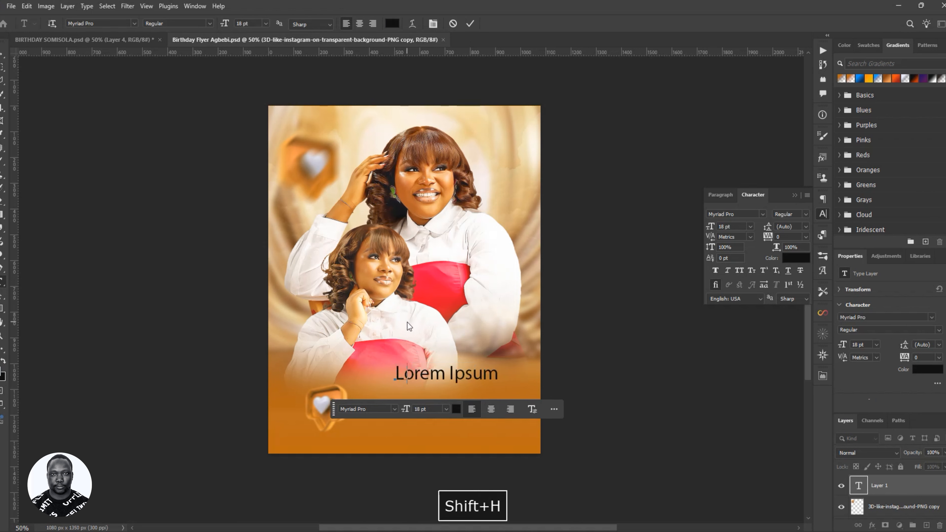
text(pp)
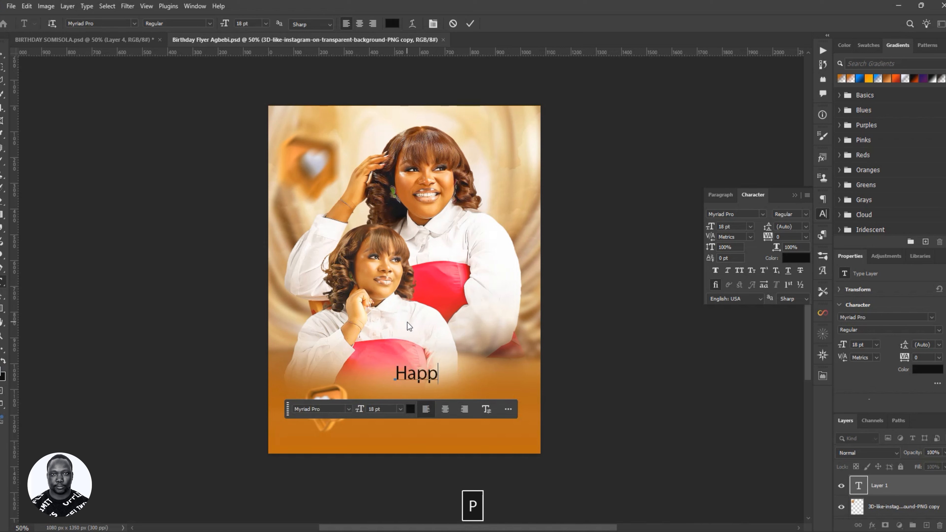
text(y )
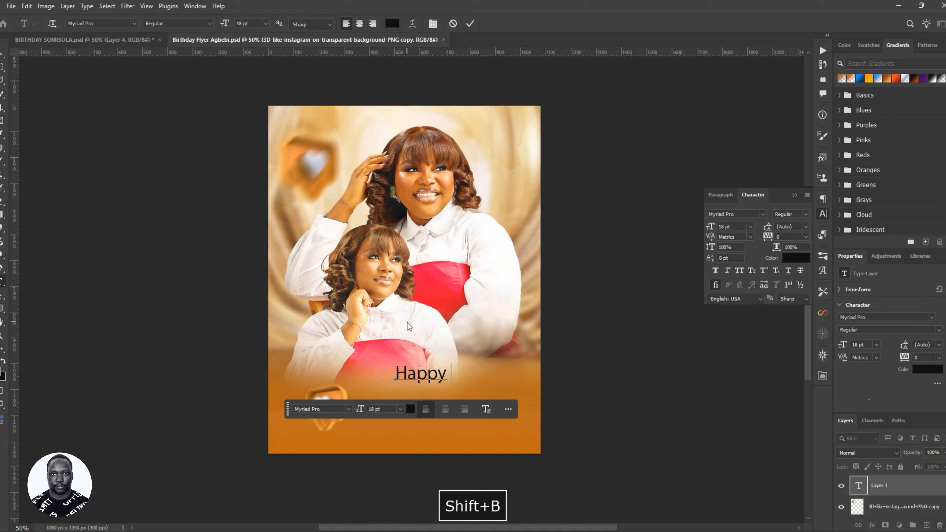
text(Birt)
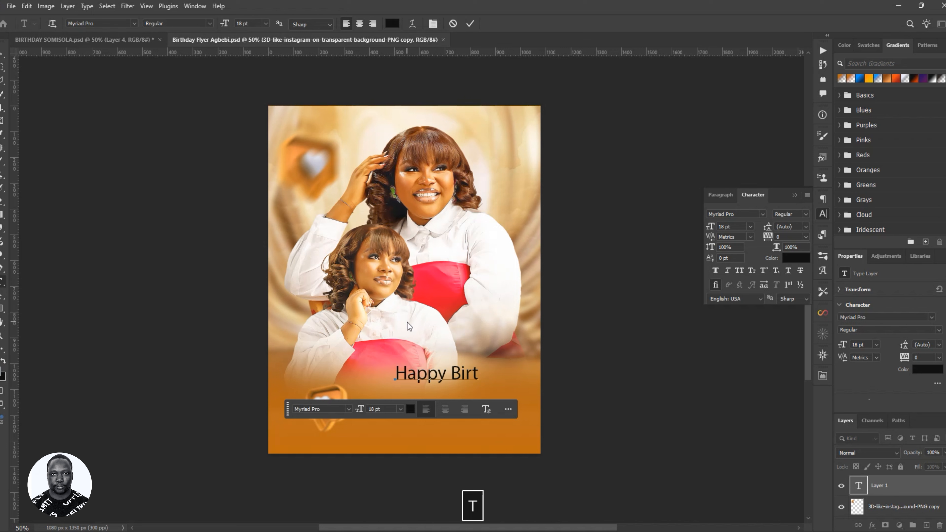
text(hday)
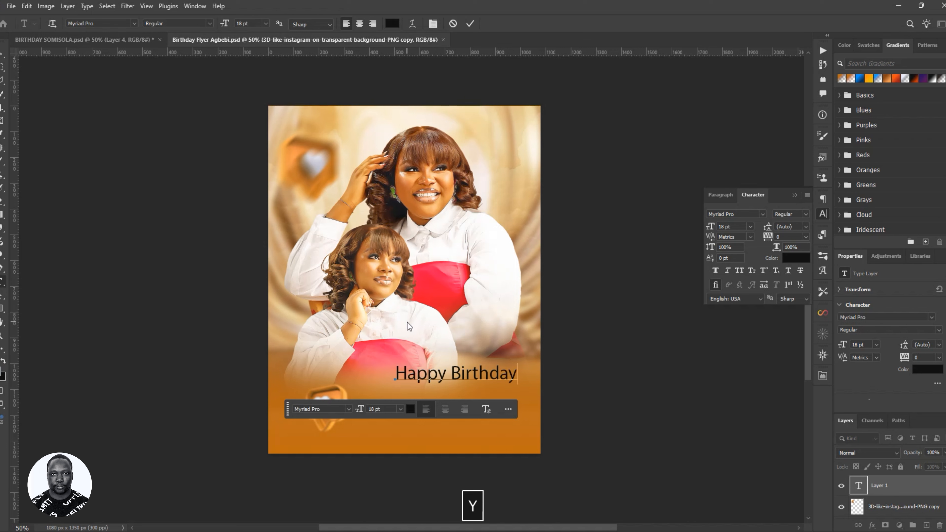
click(471, 24)
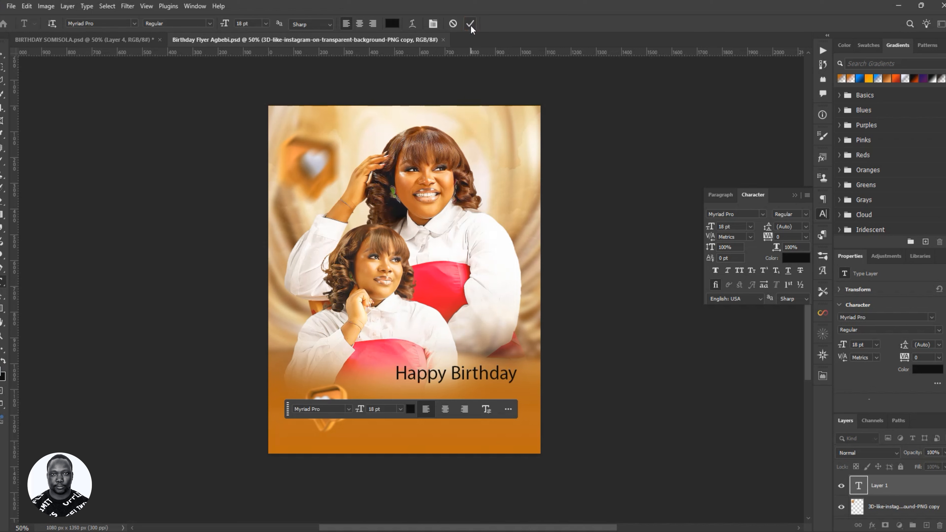
key(v)
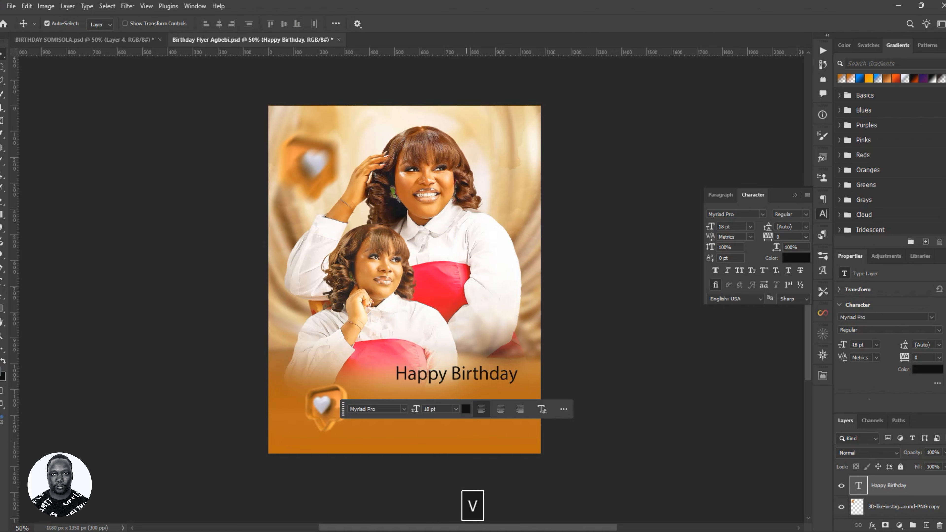
- Open and dismiss the text colour picker, then move the floating text task bar aside
click(466, 409)
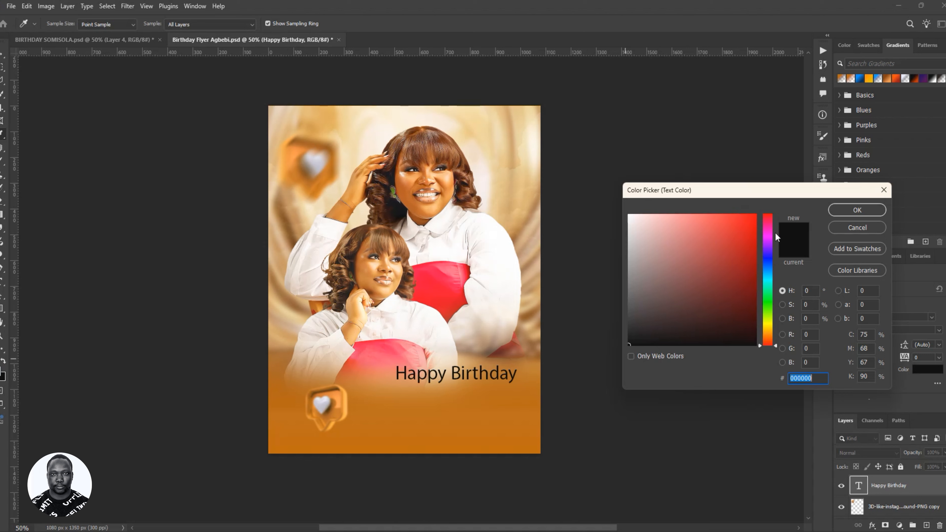
click(884, 190)
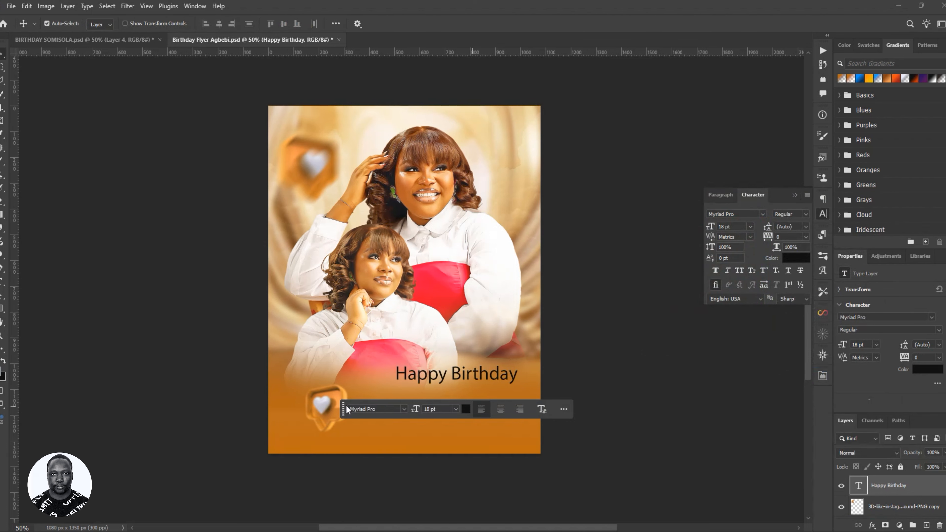
drag(346, 409, 303, 407)
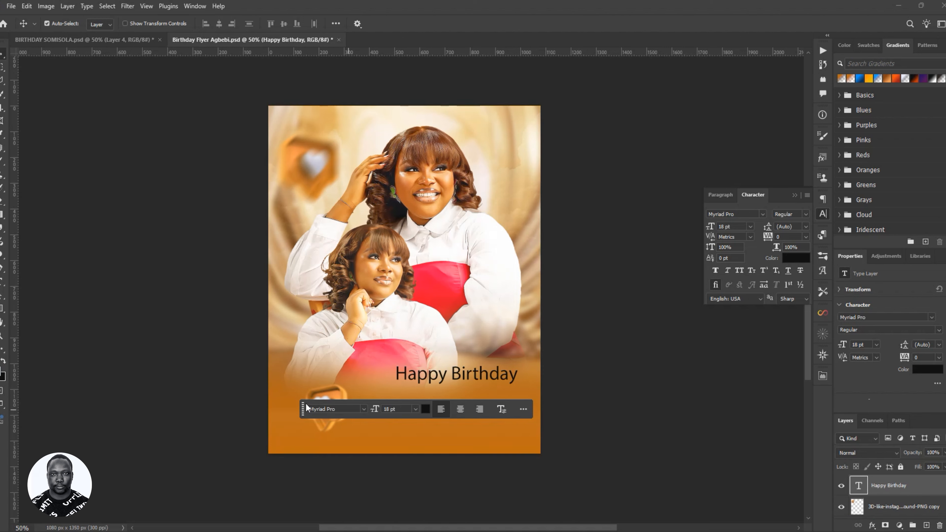
mouse_move(304, 403)
mouse_down()
mouse_move(296, 419)
mouse_move(292, 401)
mouse_up()
- Sample colours from the canvas and set the Happy Birthday text colour to e4eafc
click(414, 406)
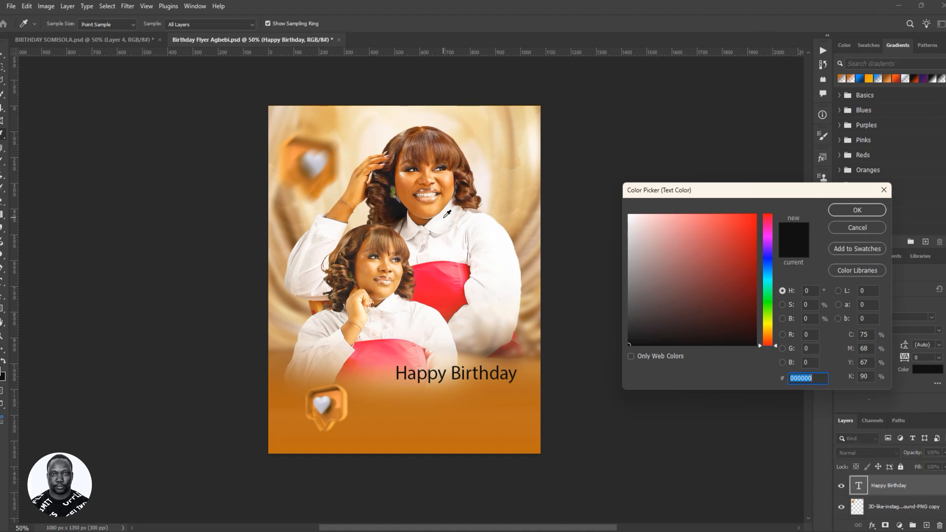
click(324, 173)
click(439, 275)
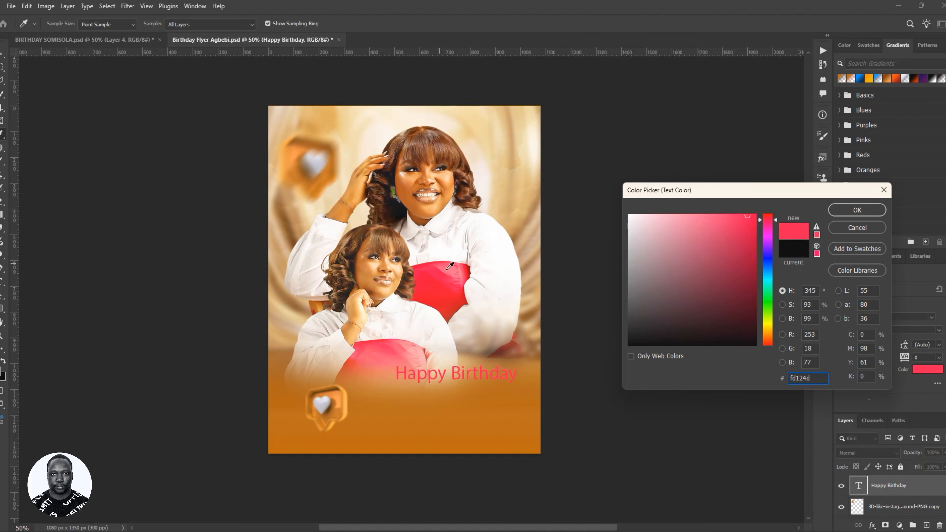
click(466, 217)
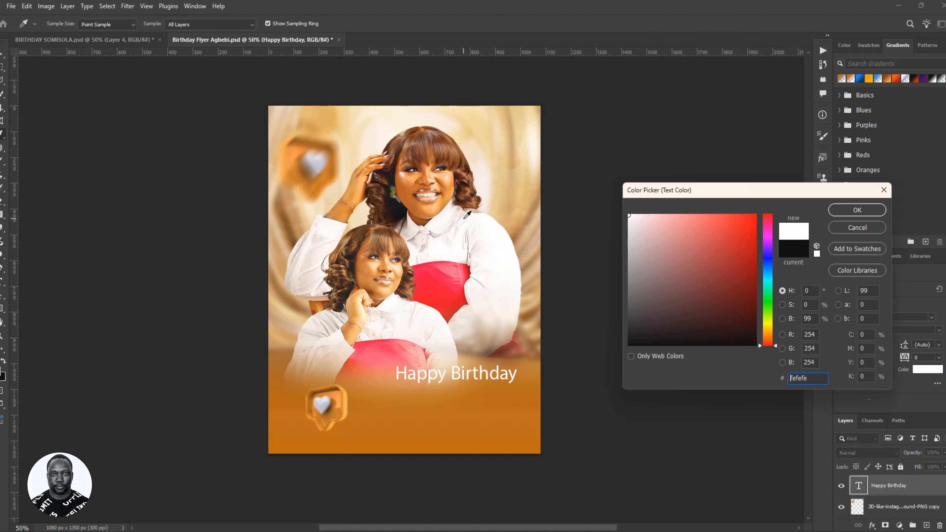
click(442, 202)
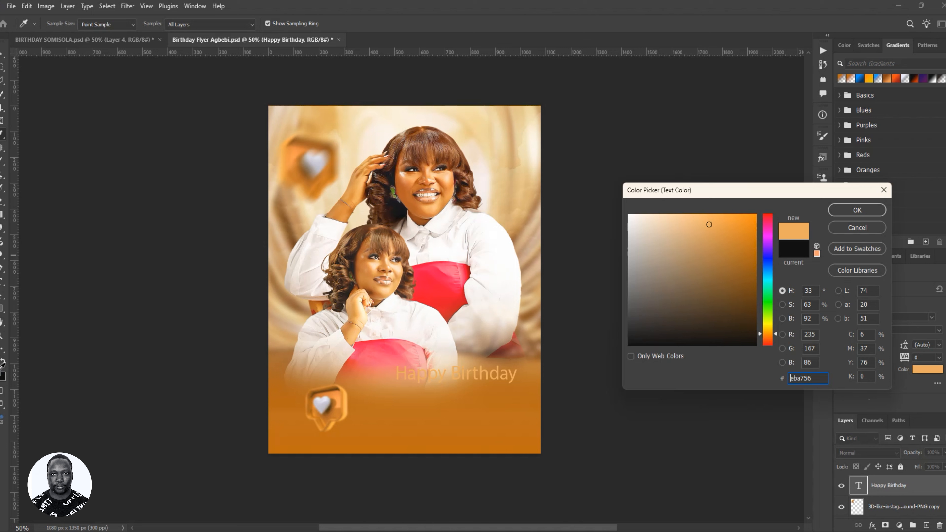
click(1, 370)
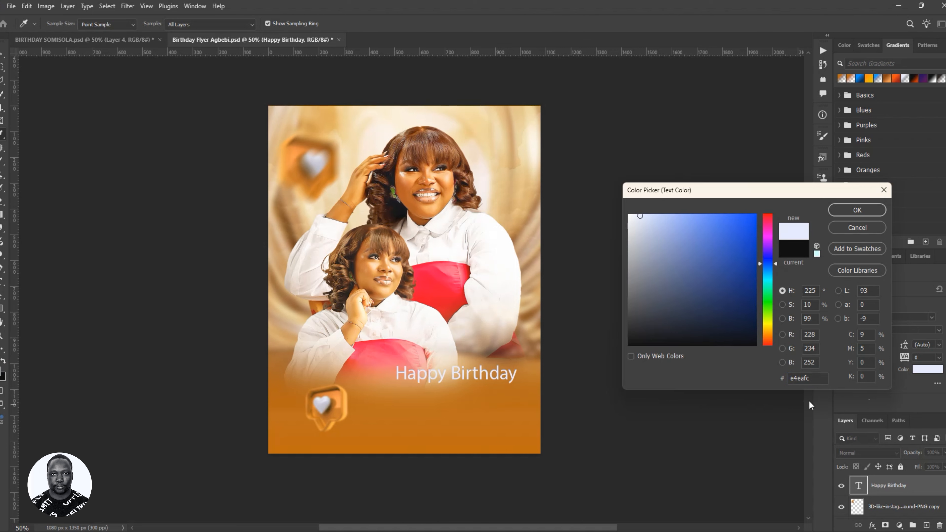
double_click(819, 380)
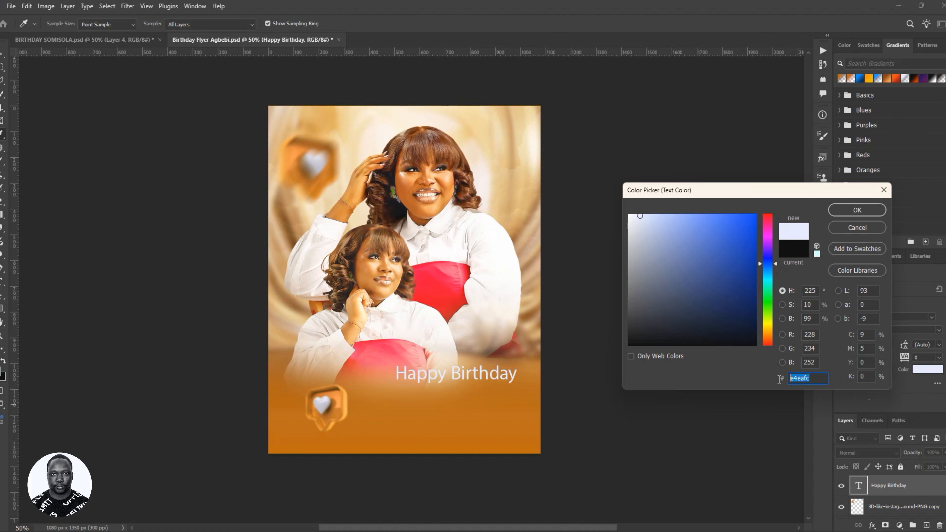
click(814, 378)
click(843, 211)
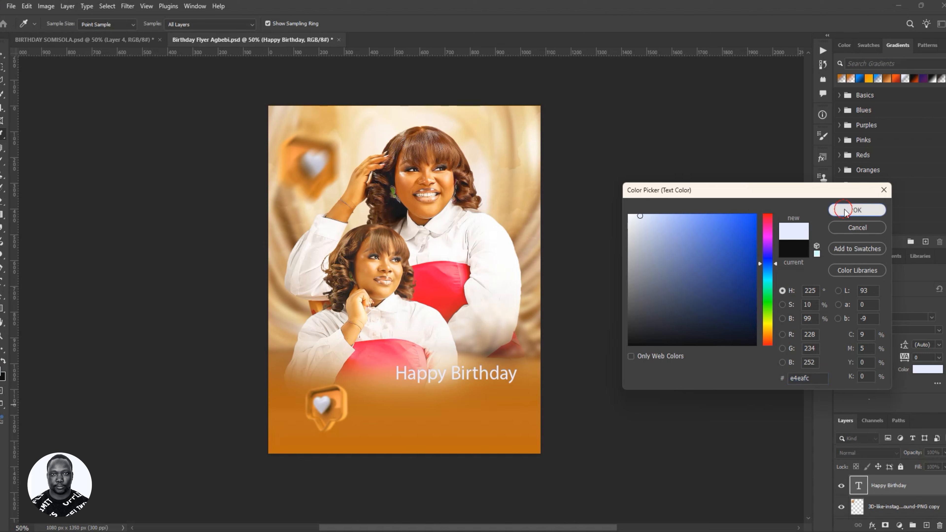
key(ctrl)
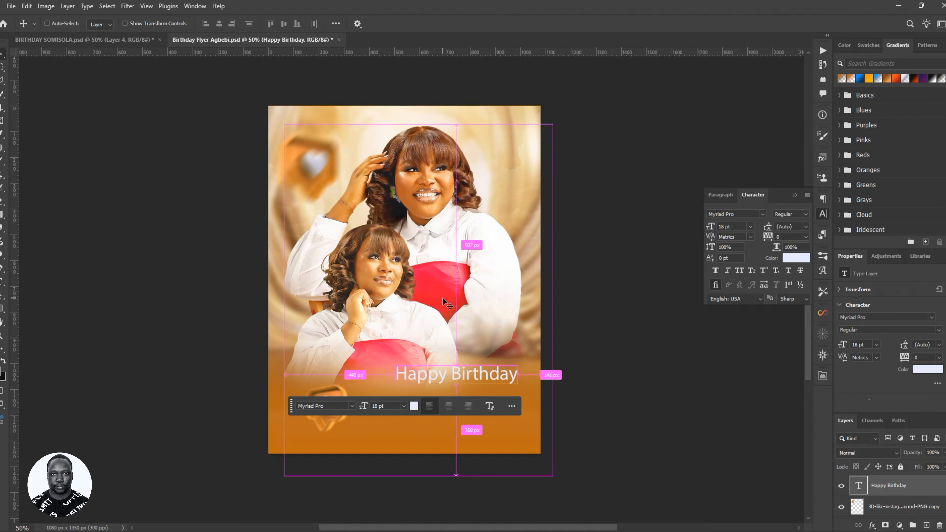
- Save the flyer and preview several fonts on the Happy Birthday text
key(ctrl+s)
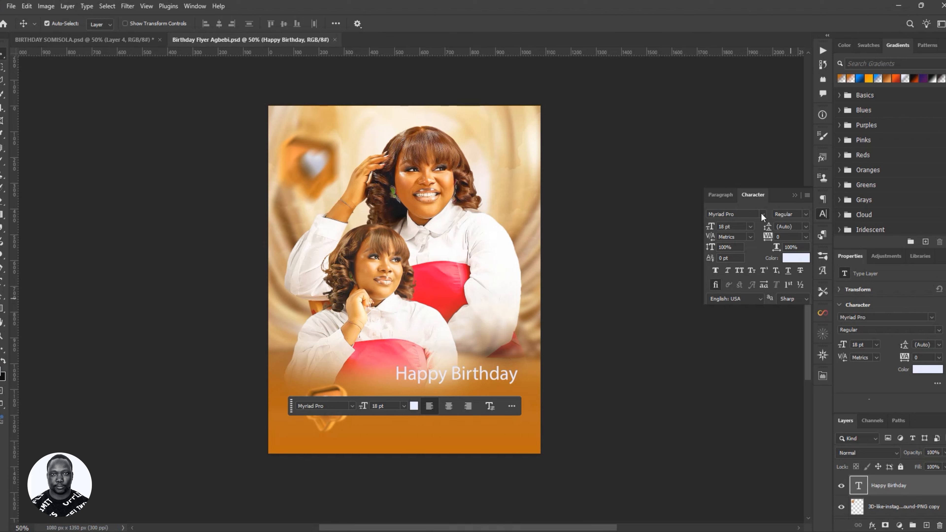
click(763, 214)
key(Up)
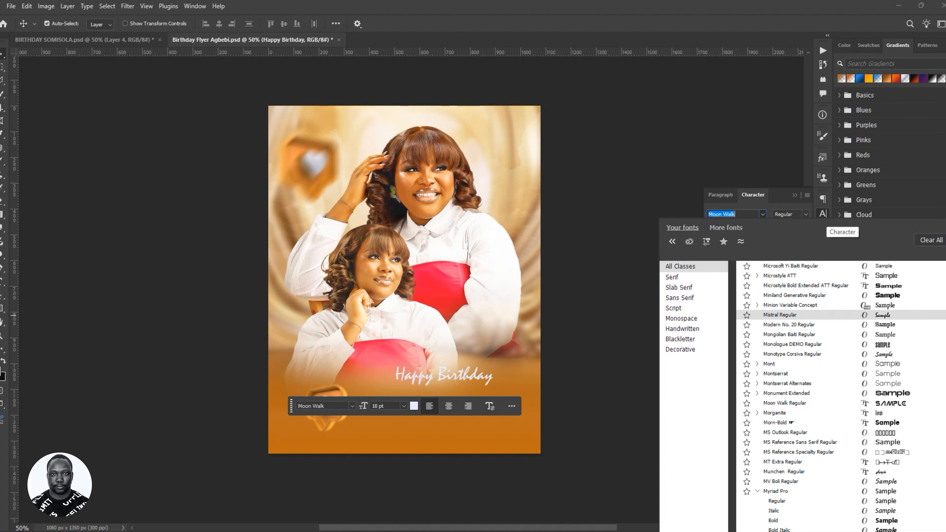
key(Down)
key(Down)
key(Down)
key(Down)
key(Down)
key(Down)
key(Down)
key(Down)
key(Down)
key(Down)
key(Down)
key(Down)
key(Down)
key(Down)
key(Down)
key(Down)
scroll(841, 395, up, 20)
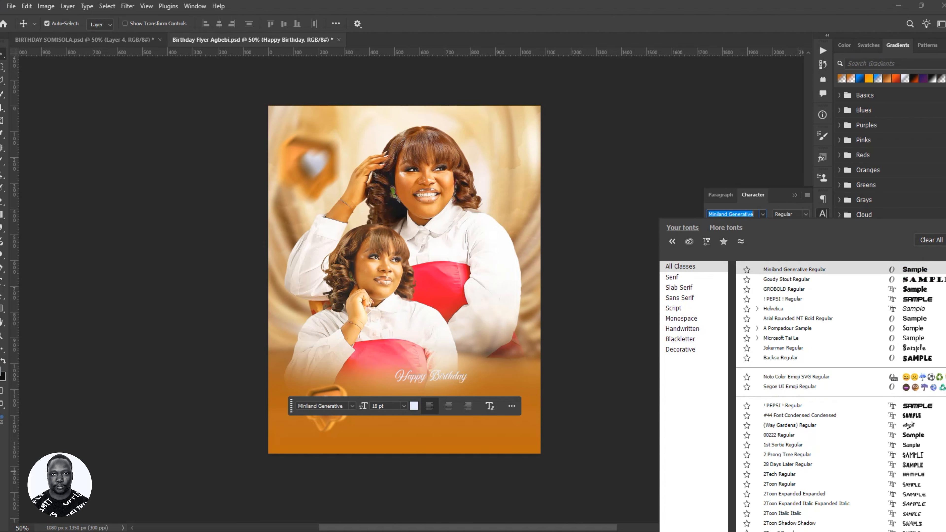
key(Down)
key(Down)
key(Down)
key(Down)
key(Down)
key(Down)
key(Down)
key(Down)
key(Down)
key(Down)
key(Down)
key(Down)
key(Down)
key(Down)
key(Down)
key(Down)
key(Down)
key(Down)
key(Down)
key(Down)
key(Down)
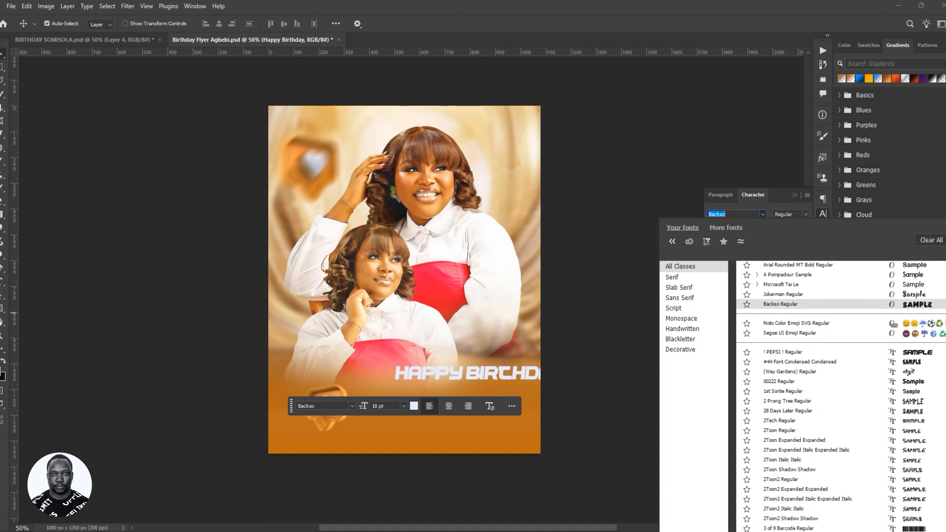
key(Down)
key(Down)
key(Down)
key(Down)
key(Down)
key(Down)
key(Down)
key(Down)
key(Down)
key(Down)
key(Down)
key(Down)
key(Down)
key(Down)
key(Down)
key(Down)
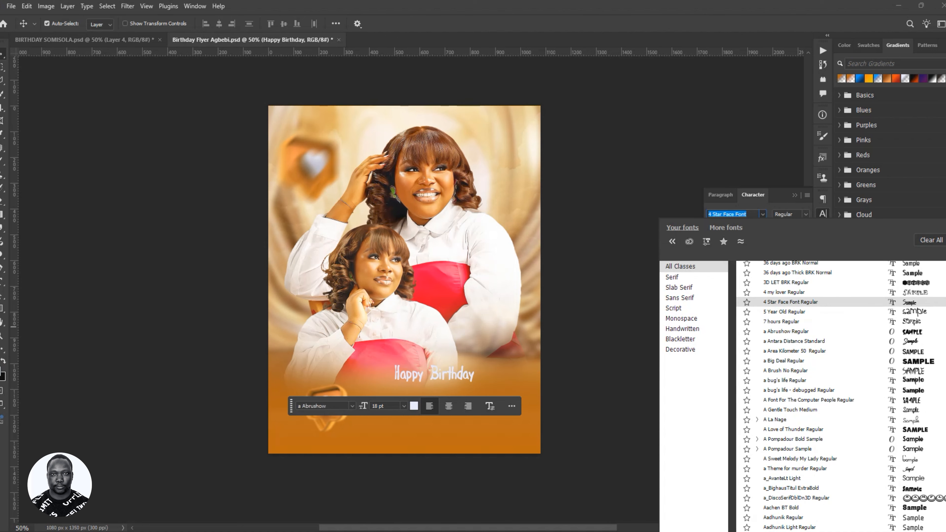
key(Down)
key(Down)
key(Down)
- Match the reference's script by applying Great Day Personal Use and move the text down-left
click(122, 39)
click(122, 38)
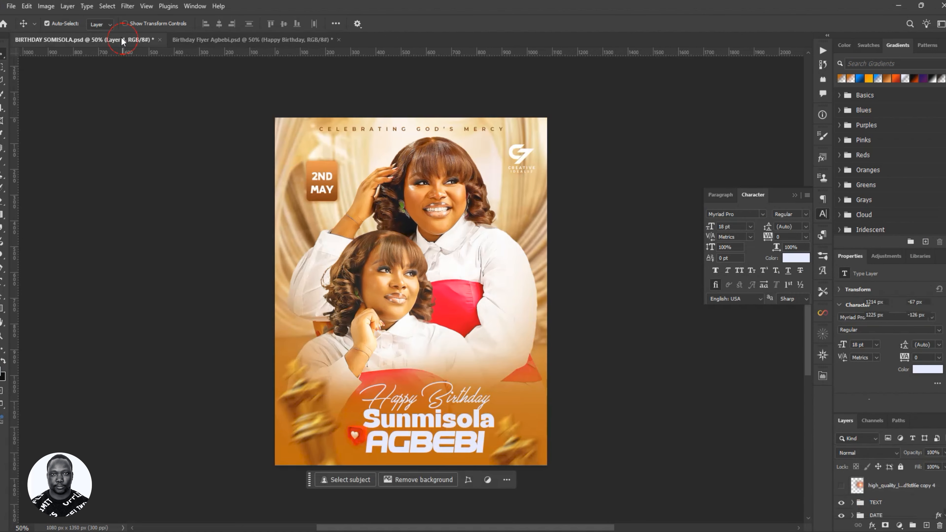
double_click(450, 397)
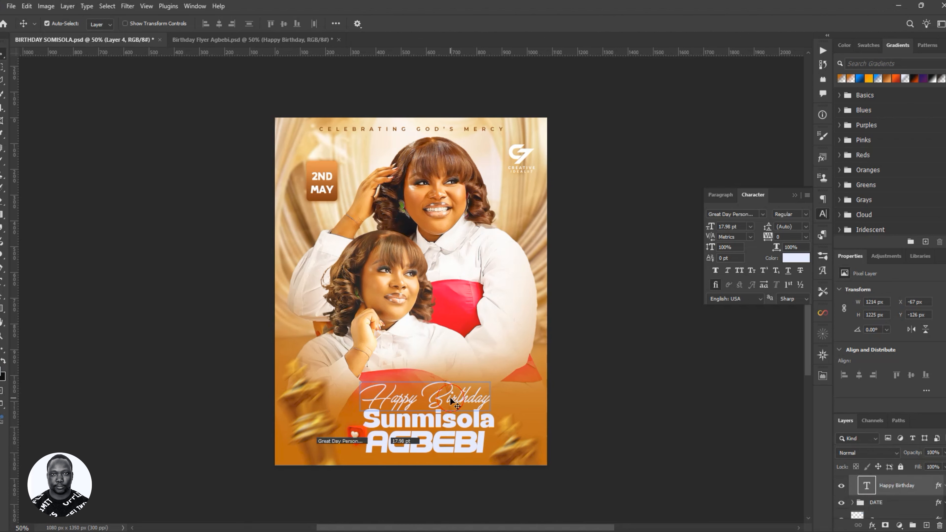
click(260, 39)
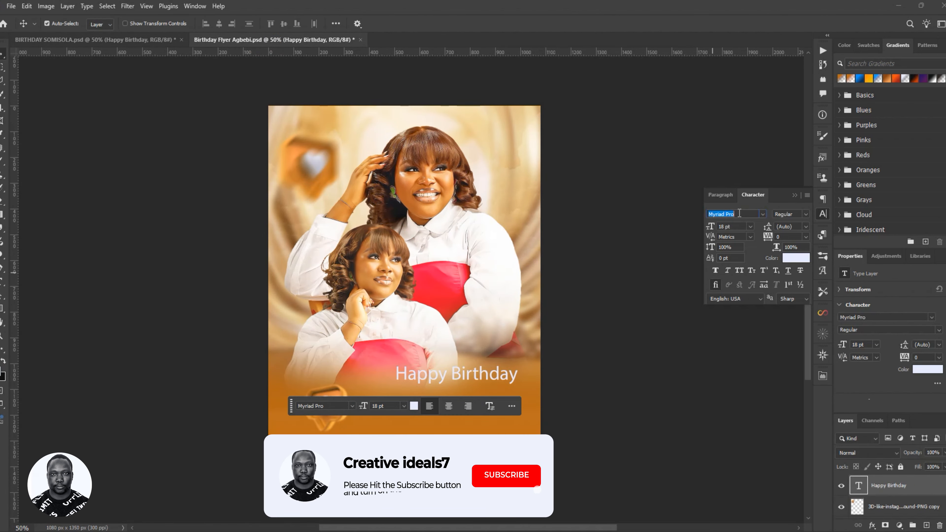
click(738, 216)
text(r)
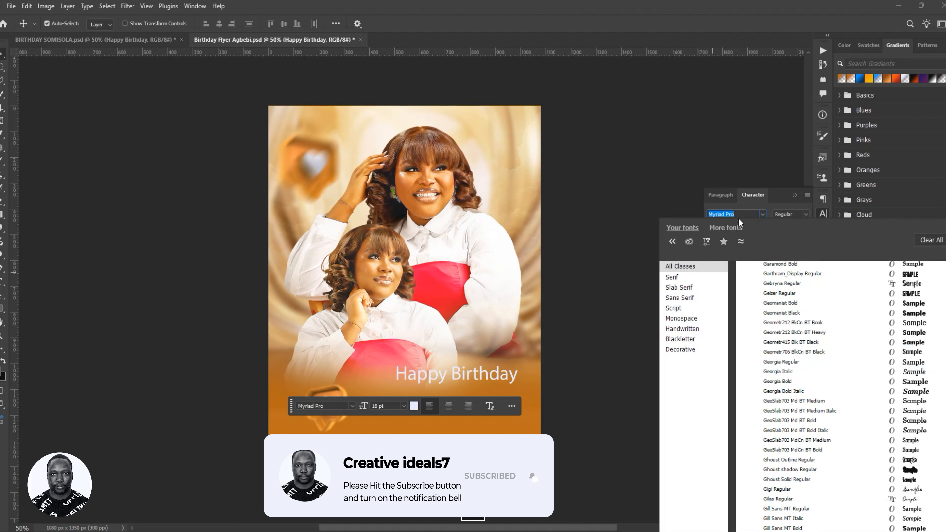
text(eat Da)
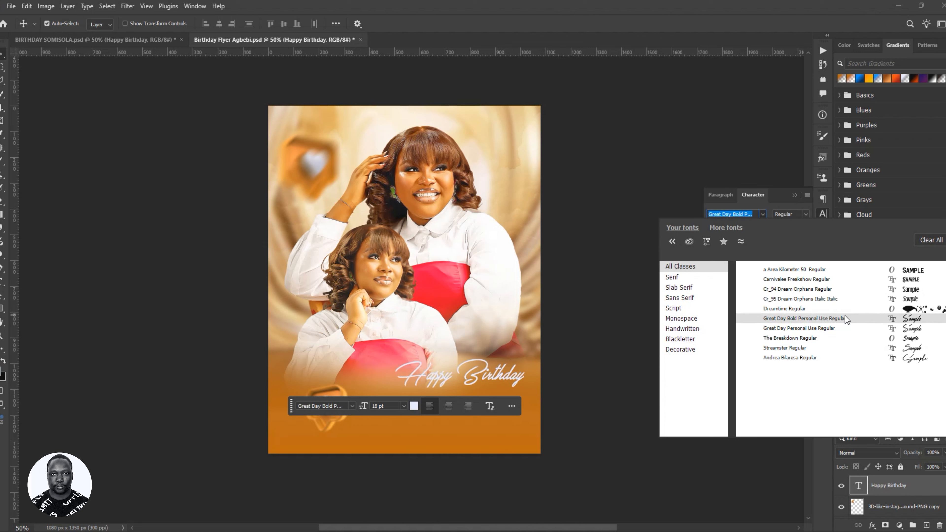
click(843, 329)
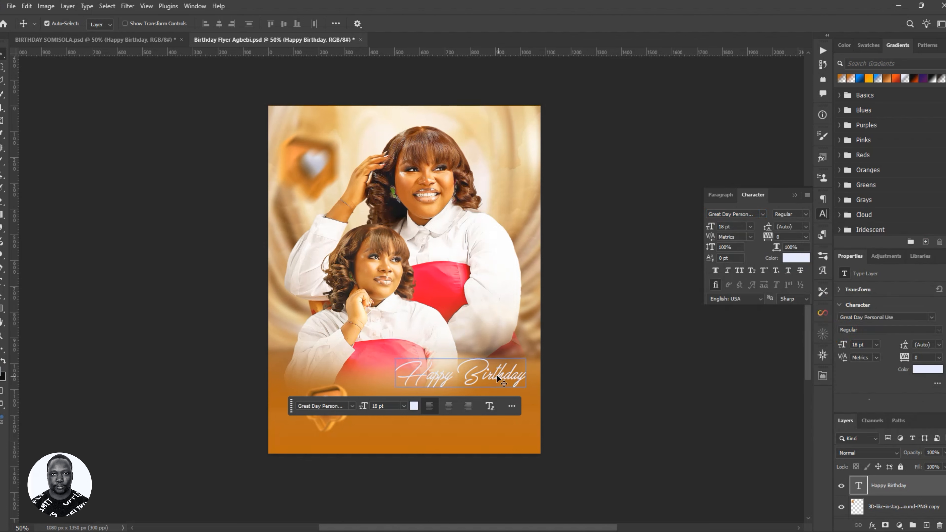
drag(496, 374, 459, 390)
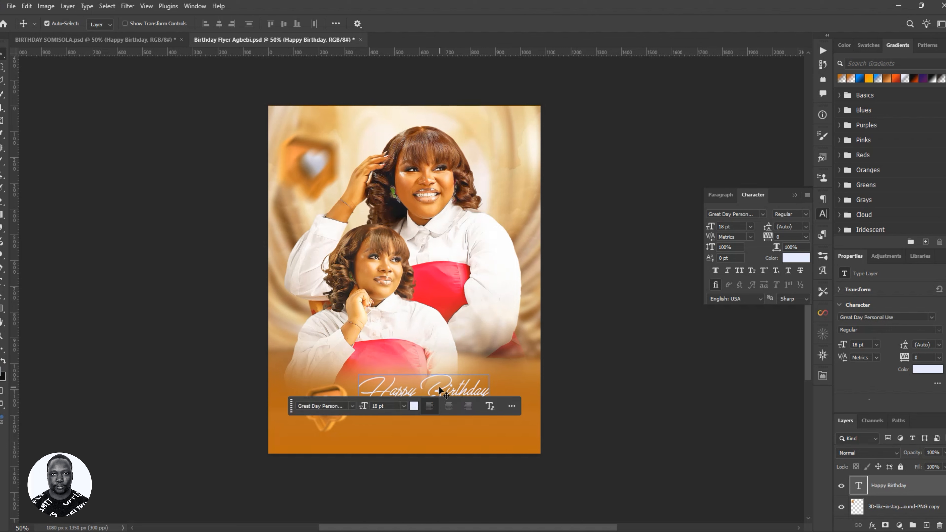
- Nudge Happy Birthday into place beside the lower heart, save, and compare with the reference flyer
click(742, 217)
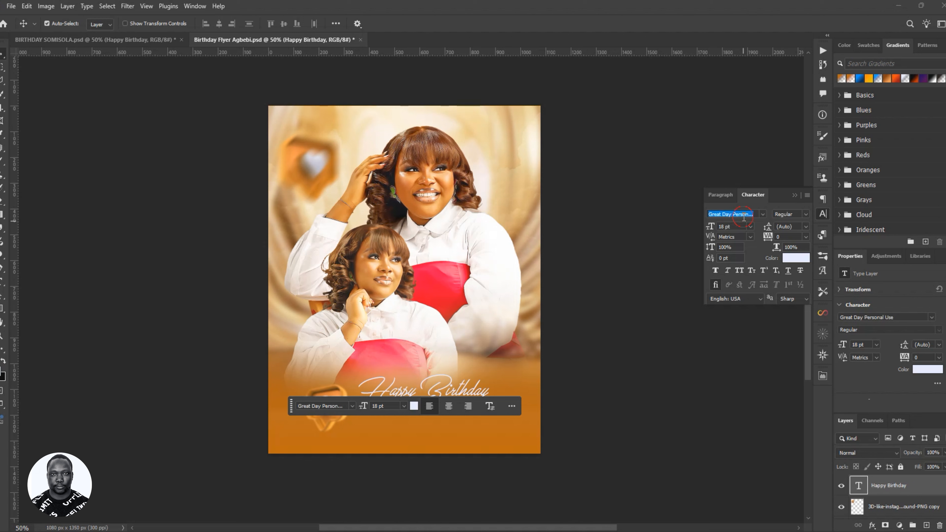
click(763, 215)
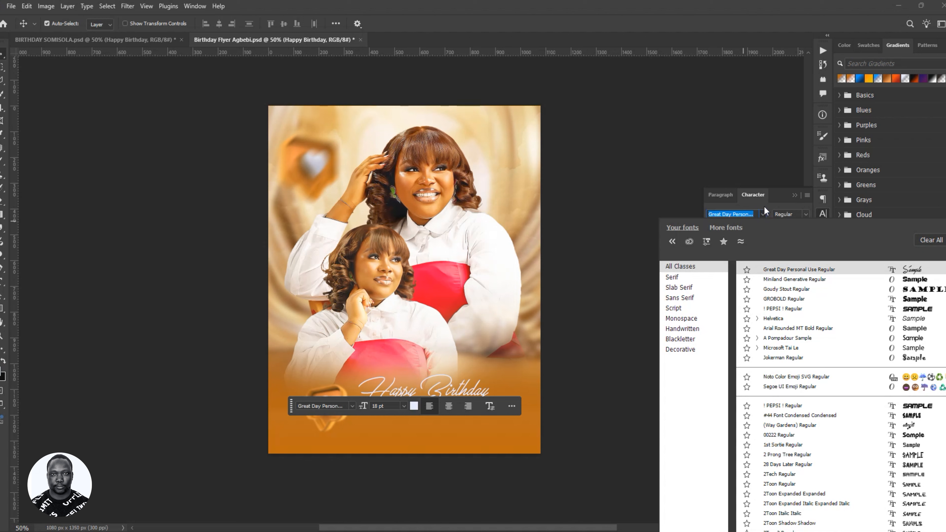
click(756, 196)
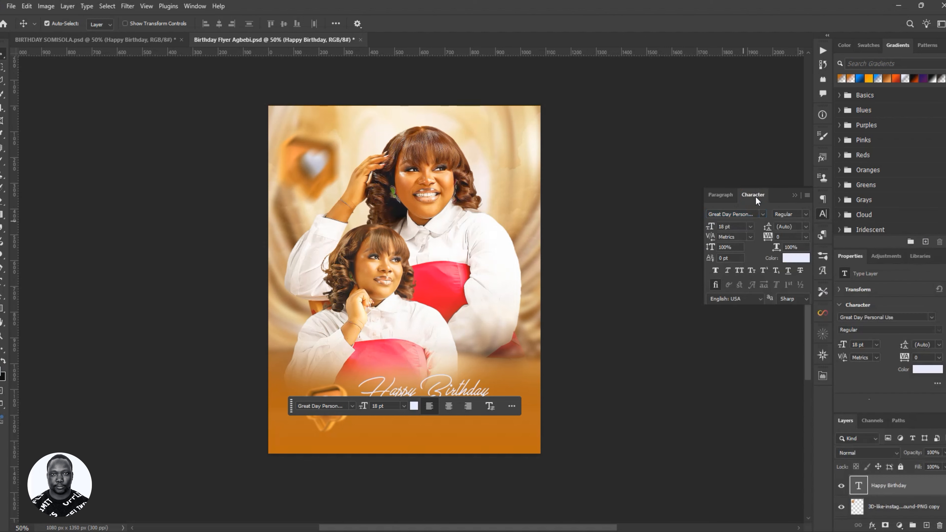
click(755, 196)
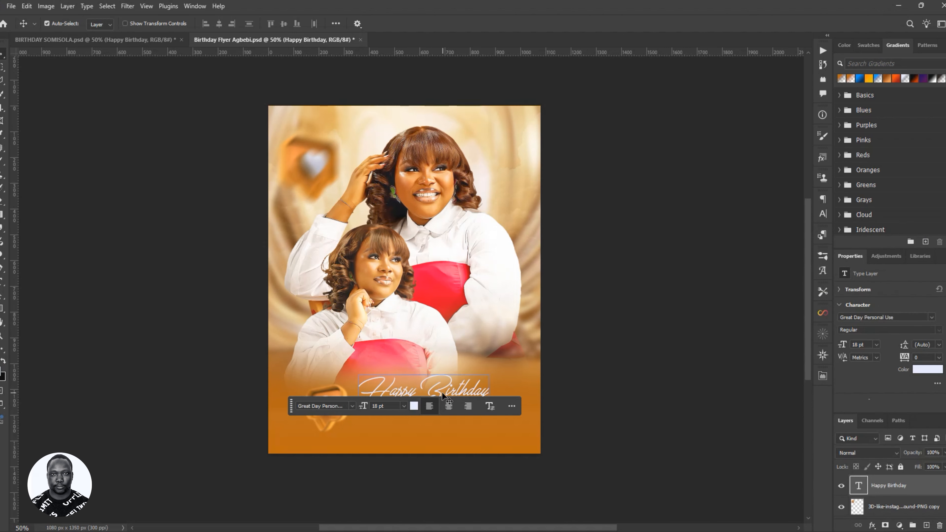
drag(444, 386, 444, 386)
key(ctrl+s)
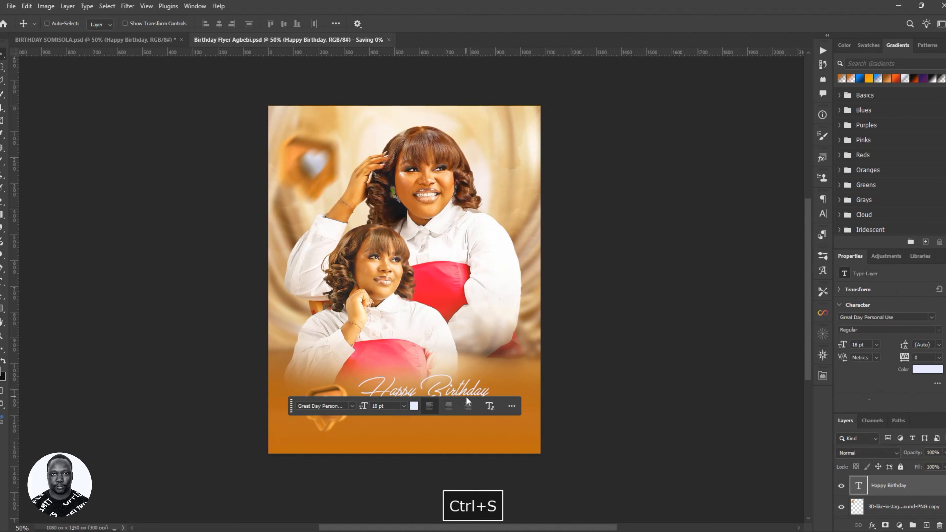
click(162, 40)
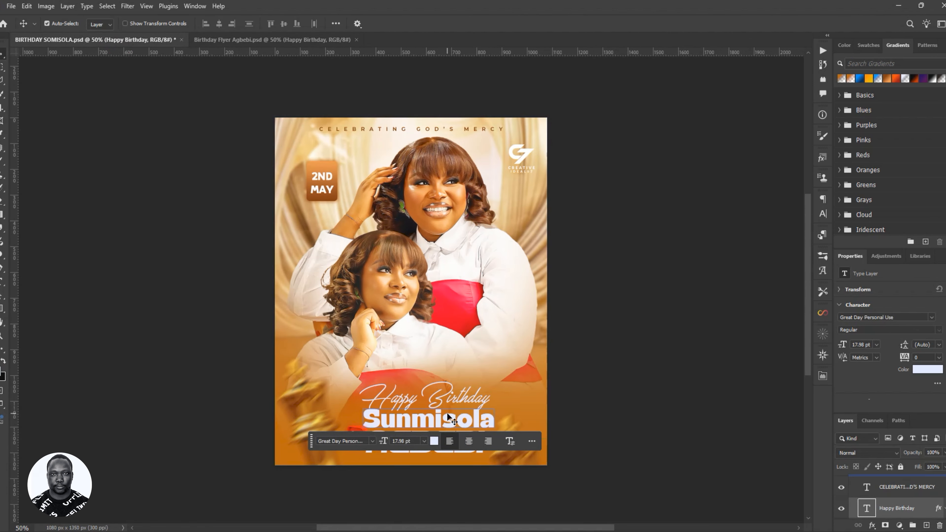
click(280, 42)
- Add the celebrant's name as a new text layer and place it under Happy Birthday
key(t)
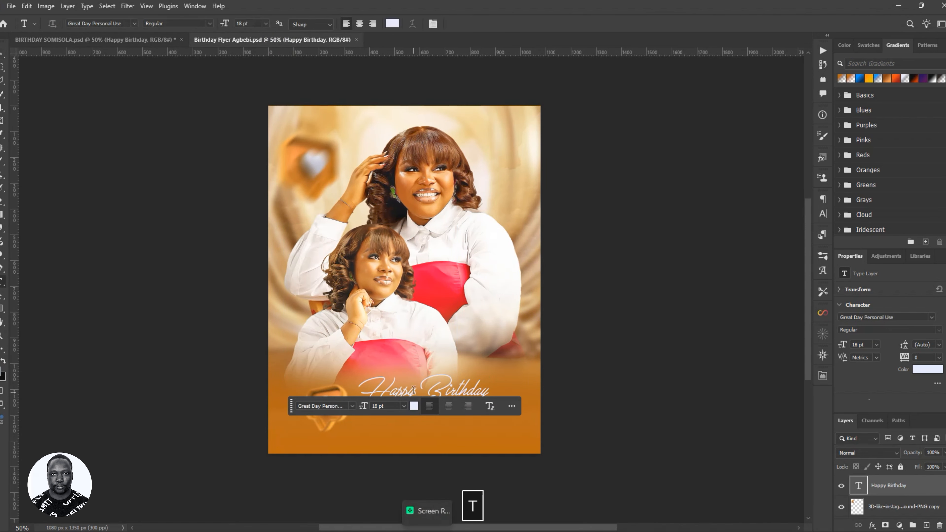
click(408, 336)
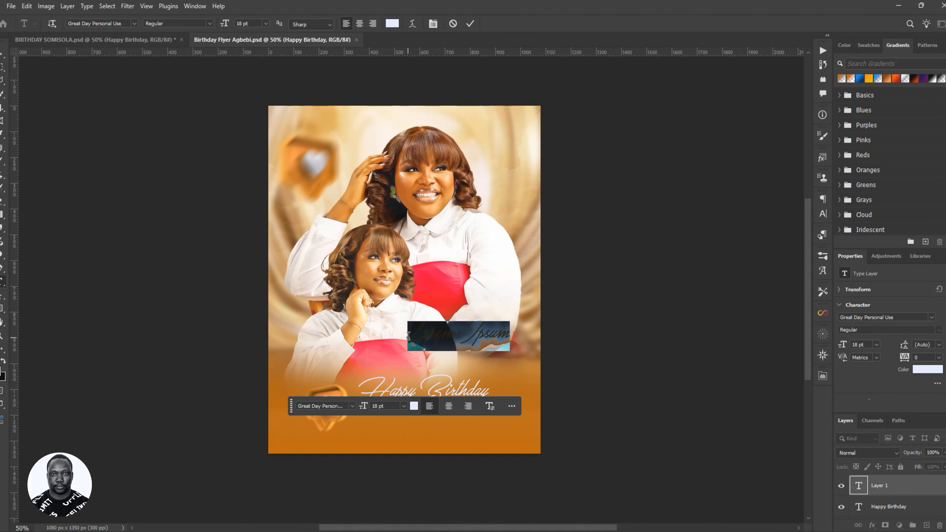
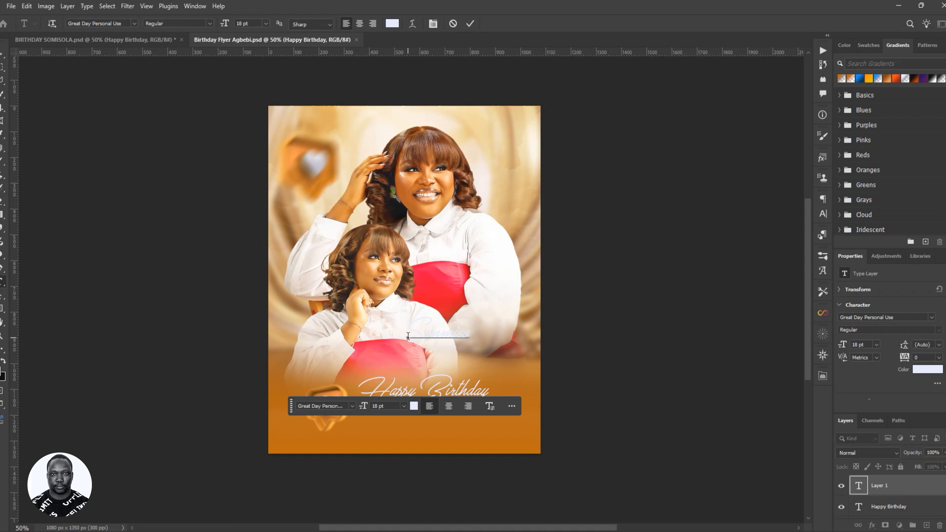
click(470, 24)
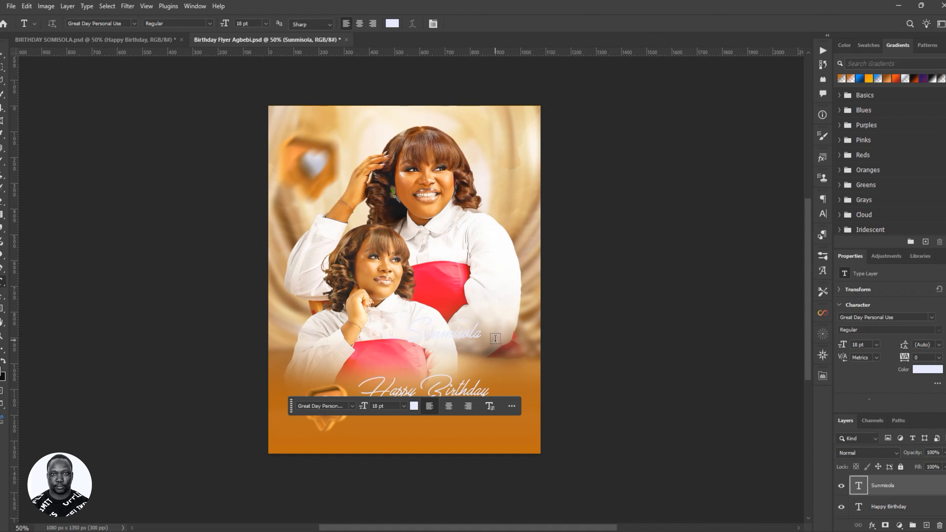
key(v)
drag(487, 333, 454, 418)
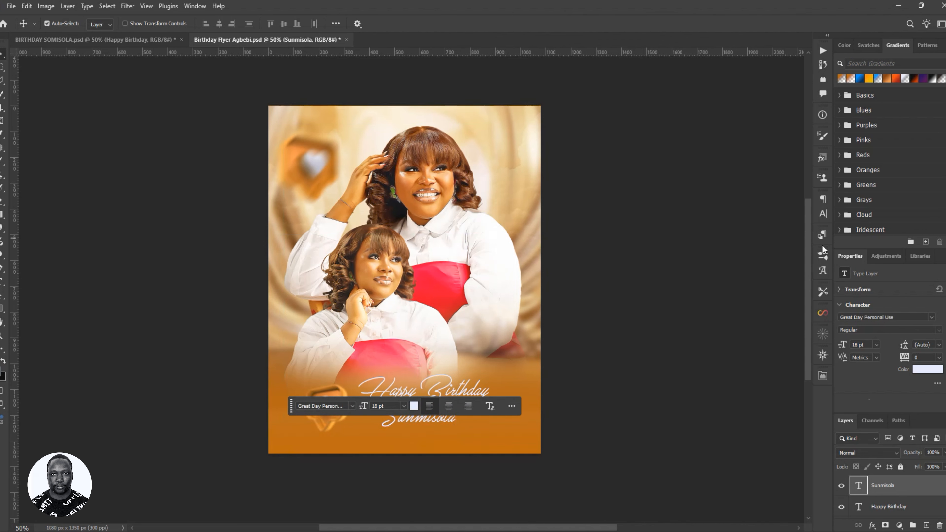
- Set the name's font to Miniland Generative and begin enlarging it
click(823, 213)
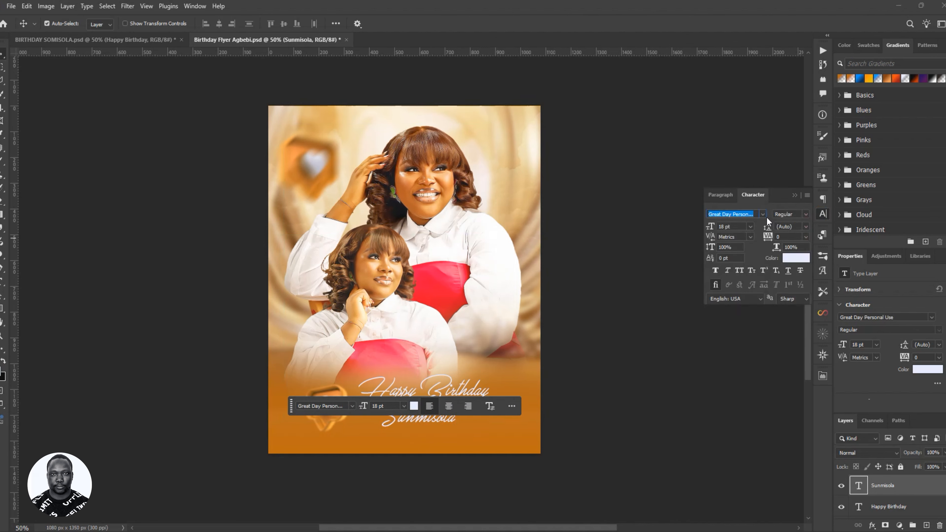
click(763, 214)
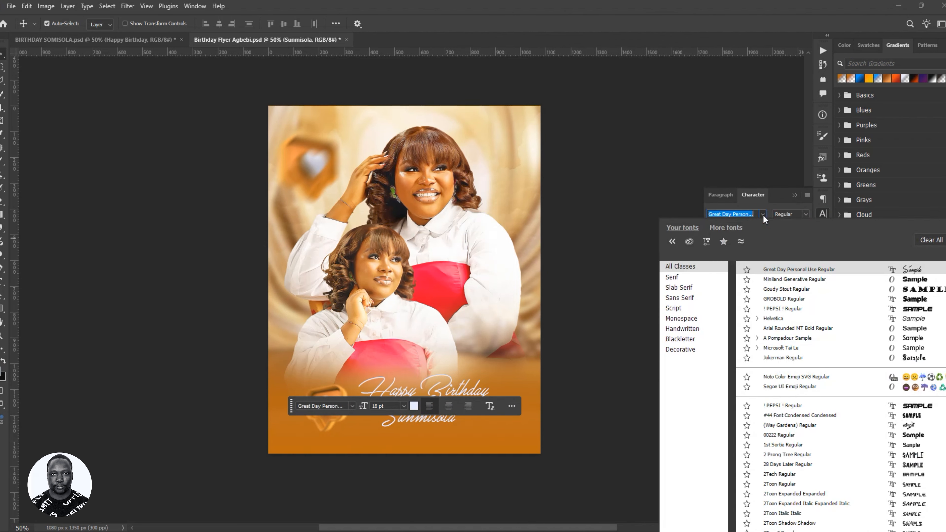
click(923, 280)
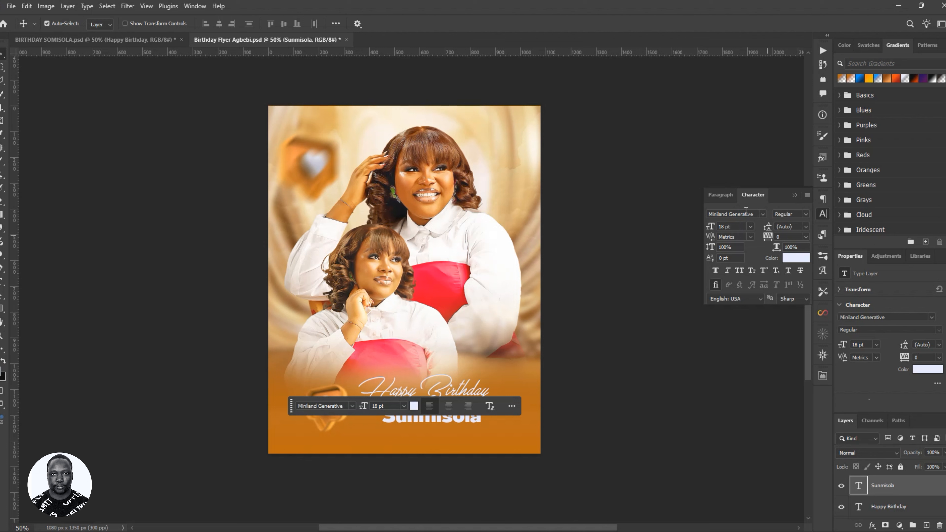
drag(291, 407, 281, 480)
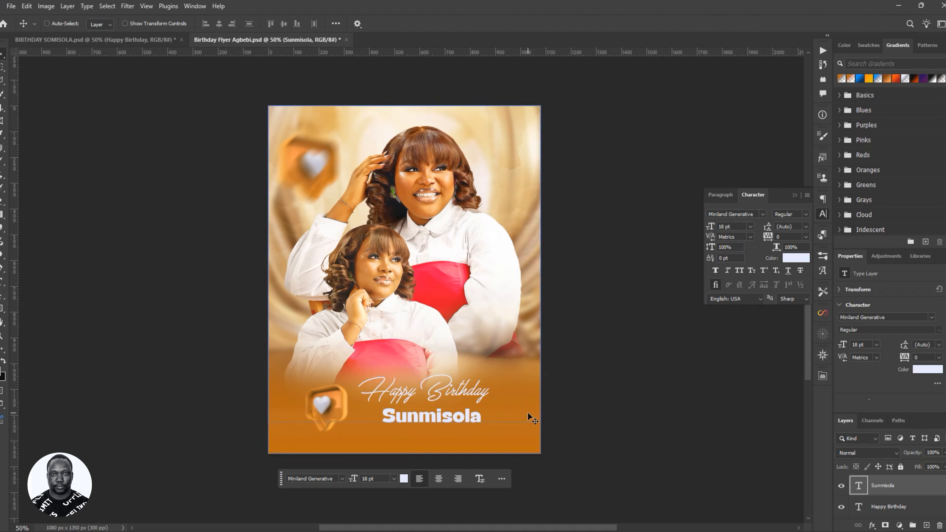
key(ctrl+t)
- Scale up the Sunmisola text with free transform and shift it left and down
drag(481, 410, 539, 384)
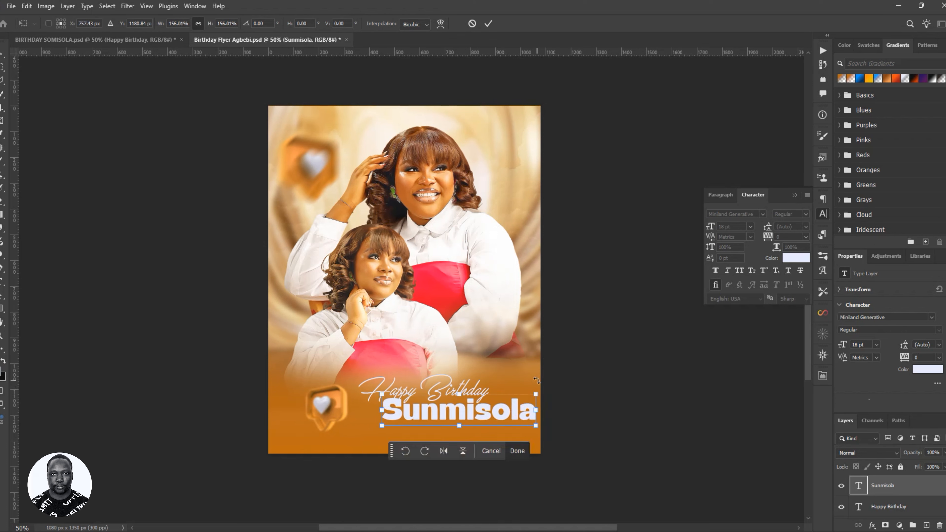
click(487, 24)
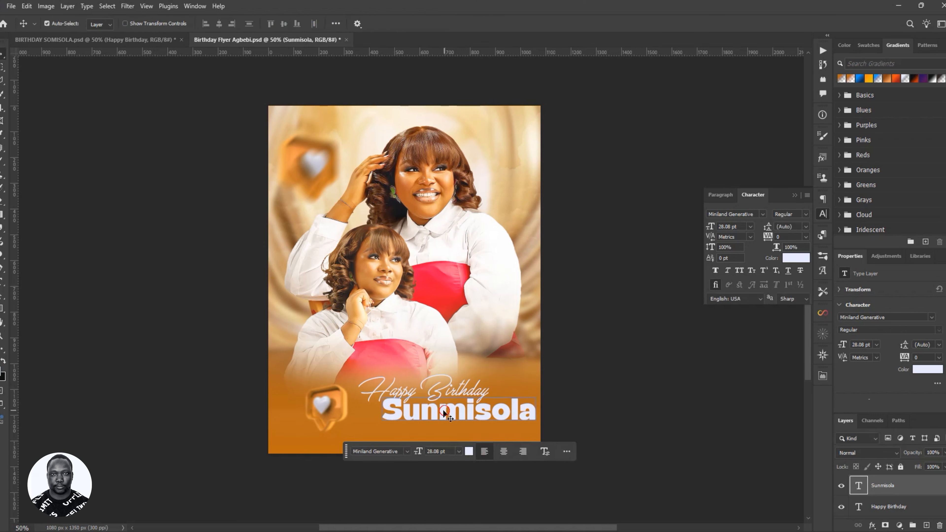
drag(443, 409, 416, 420)
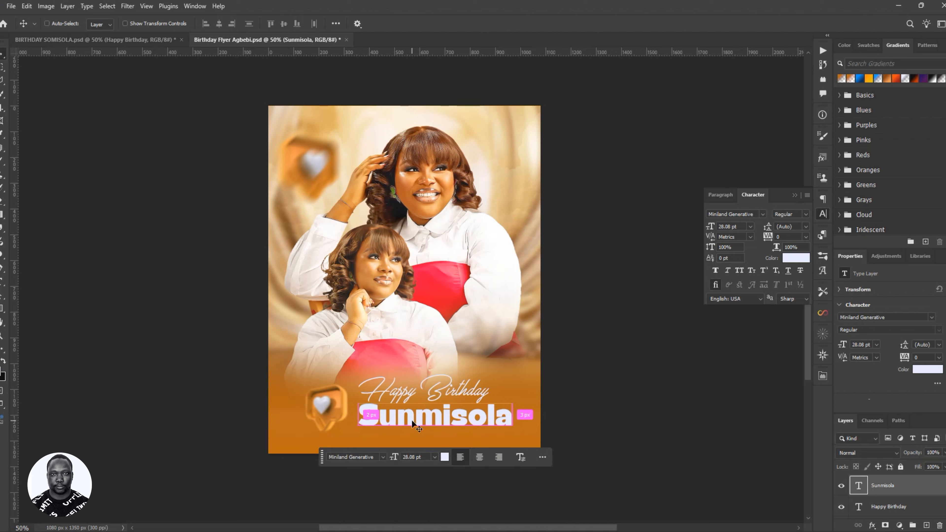
key(ctrl+t)
drag(513, 399, 473, 418)
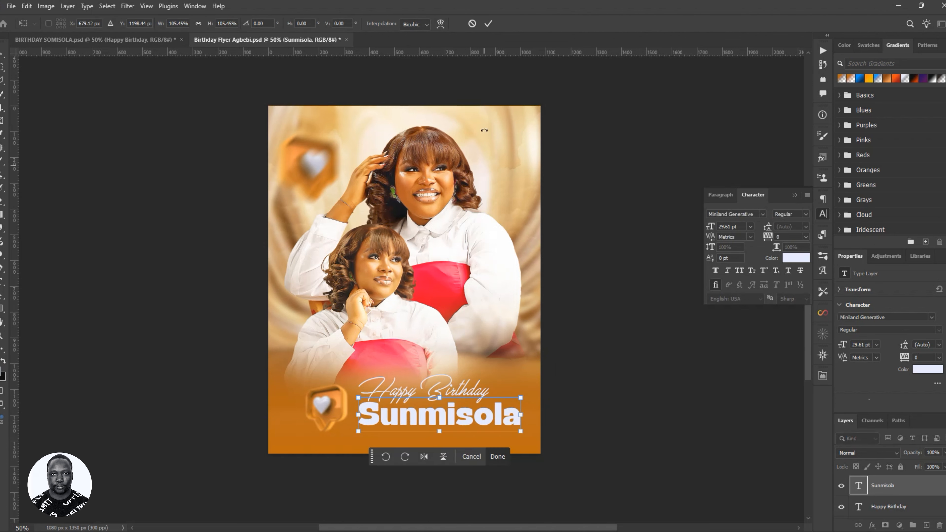
click(486, 25)
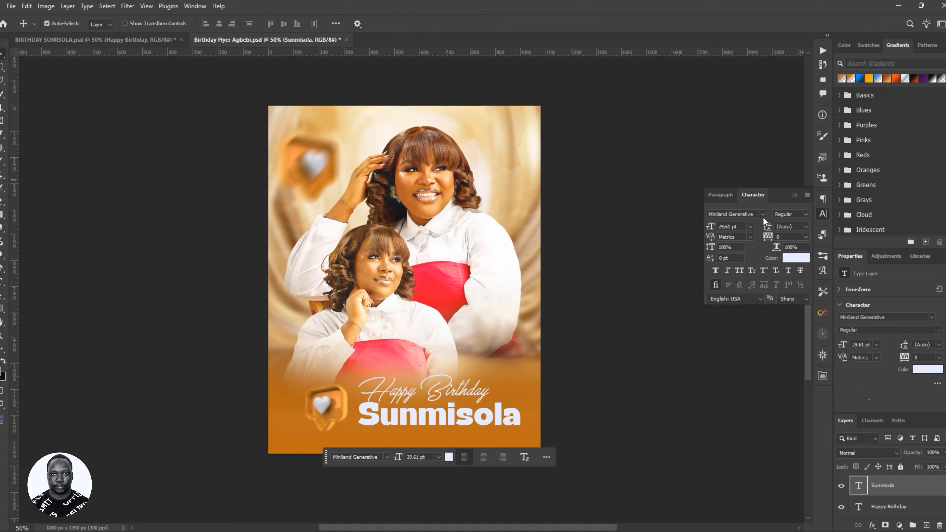
- Set Sunmisola's font size to 26 pt after trying 75, 33 and 29 pt
click(728, 227)
text(75)
key(Return)
text(33)
key(Return)
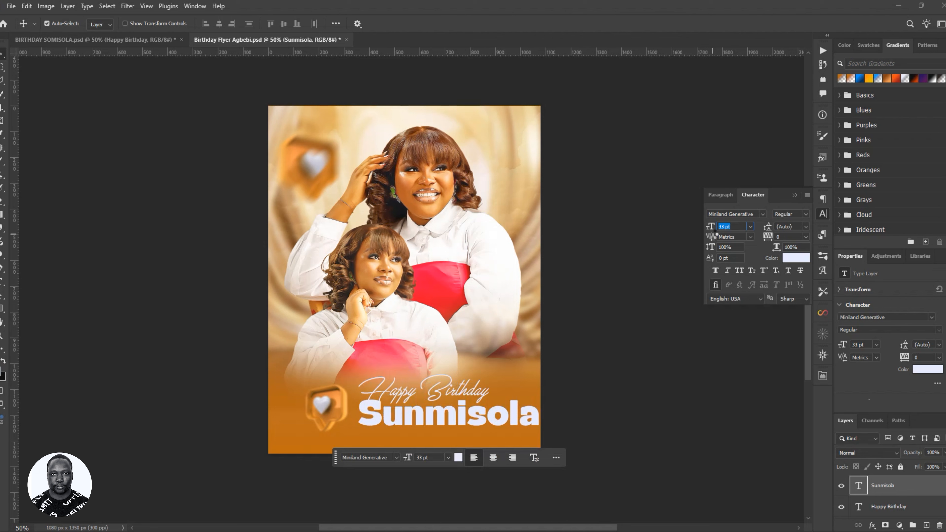
text(29)
key(Return)
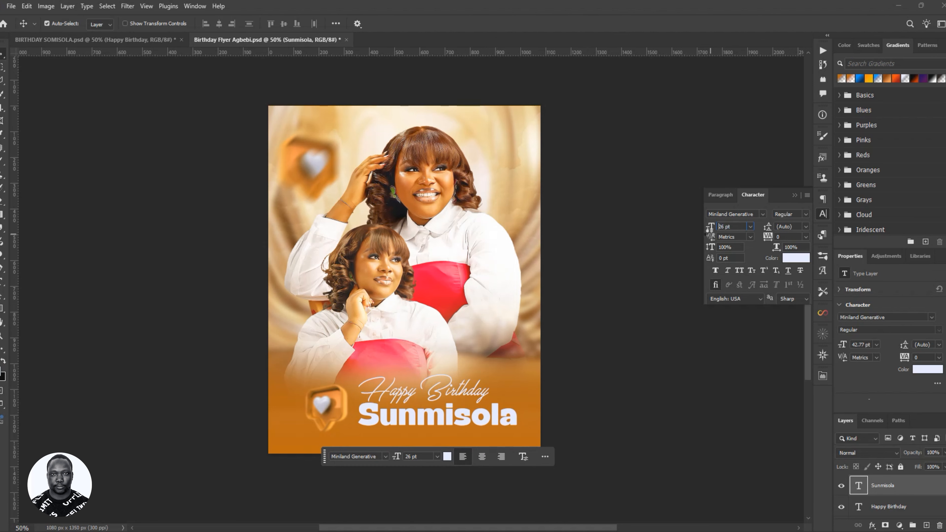
text(26)
key(Return)
- Check the name lines on the reference flyer and nudge Sunmisola slightly up
click(156, 38)
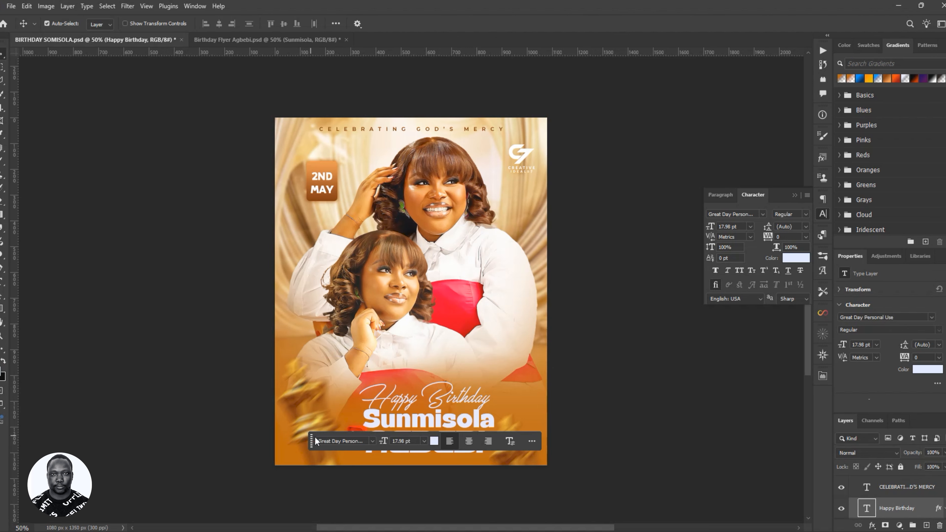
drag(312, 444, 315, 527)
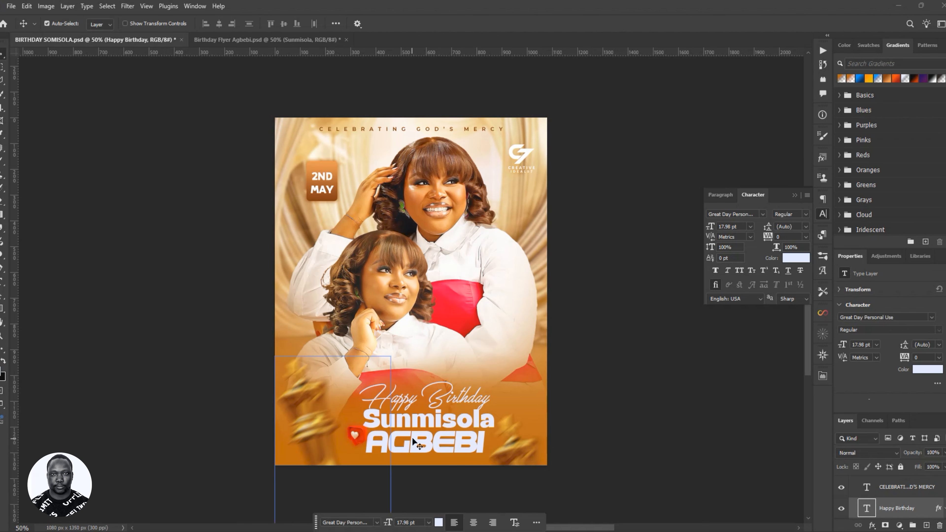
click(274, 39)
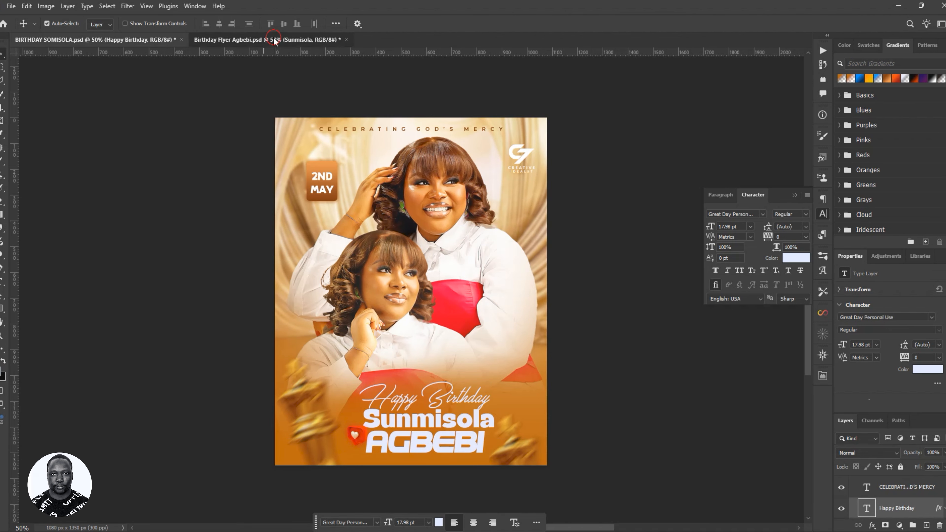
drag(422, 423, 426, 422)
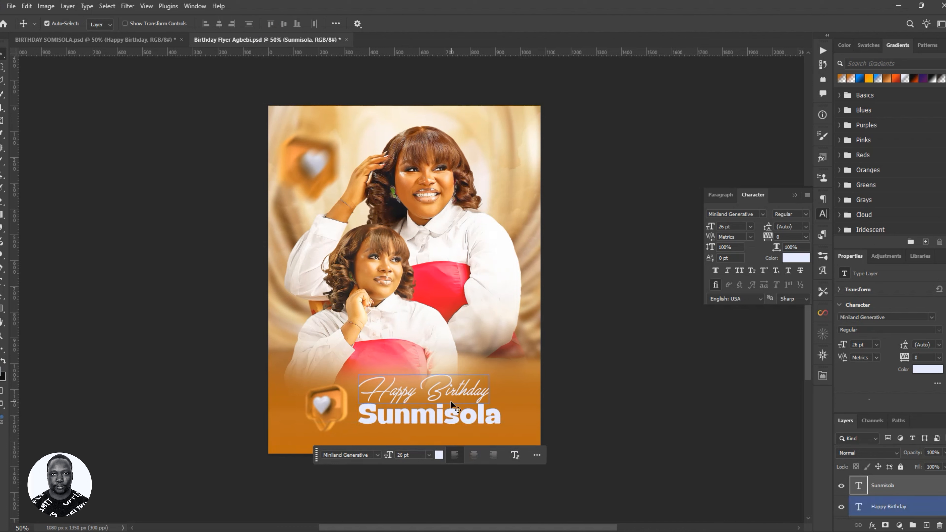
- Duplicate the Sunmisola text layer directly below the original
key(ctrl)
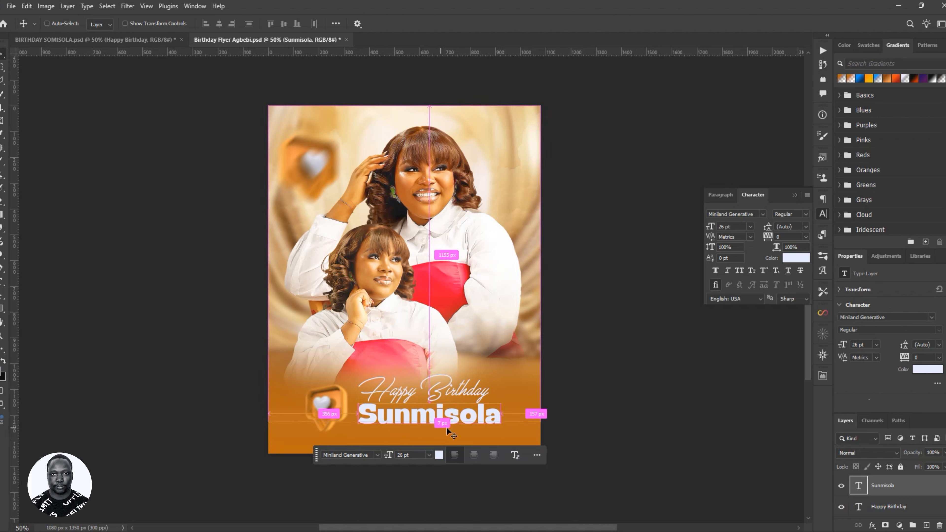
key(ctrl+j)
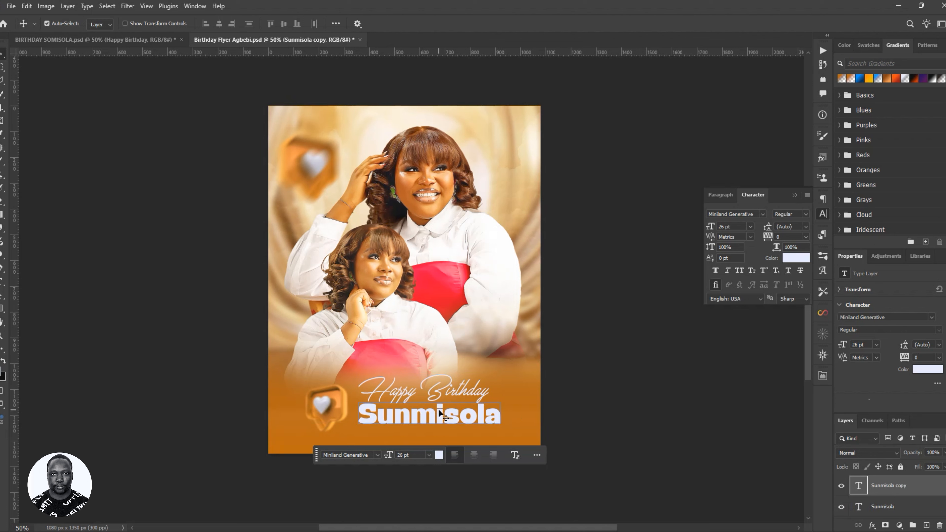
drag(424, 414, 426, 436)
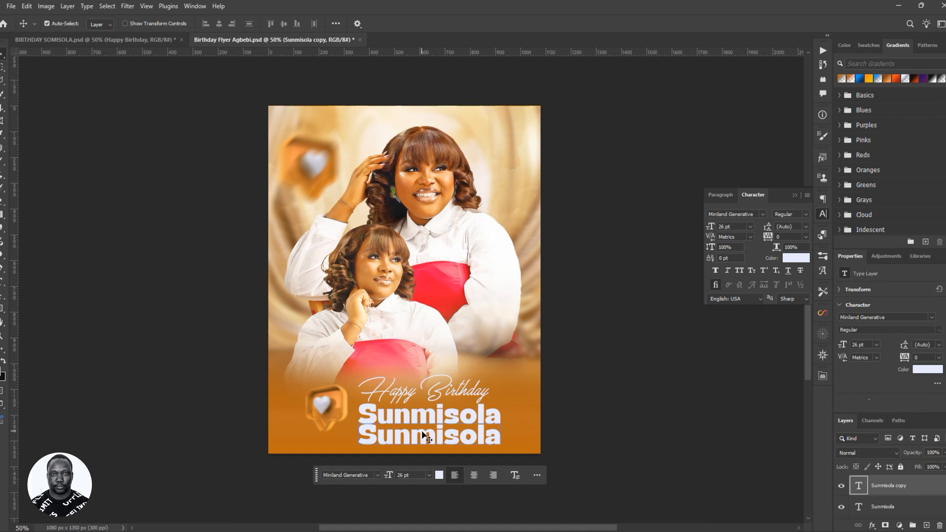
key(ctrl+z)
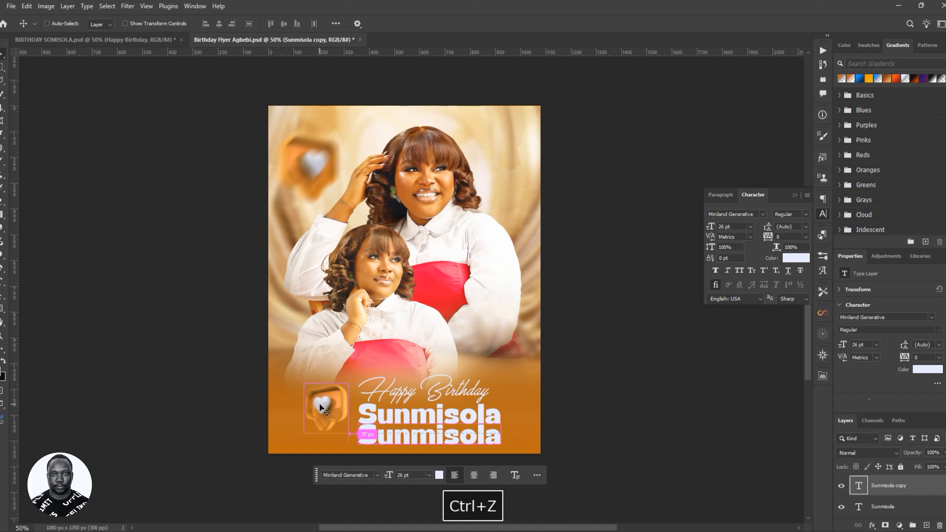
key(ctrl+z)
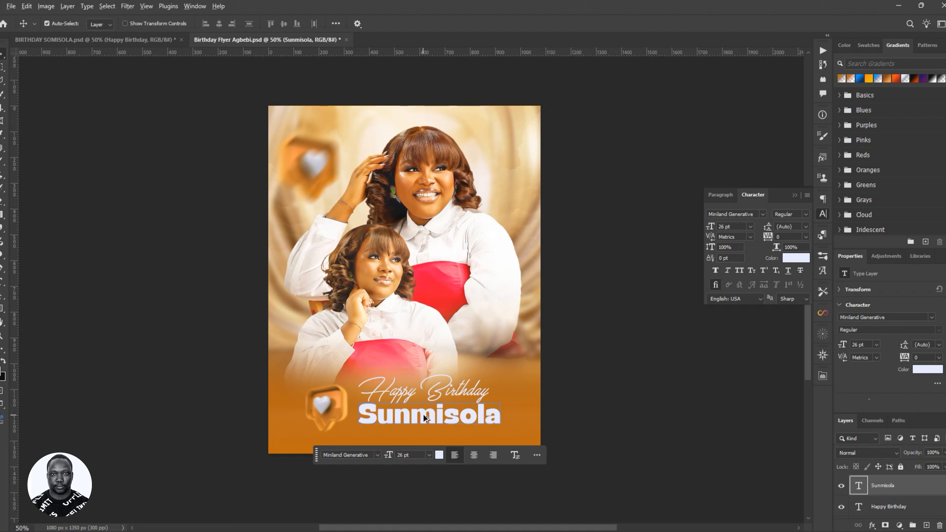
alt+drag(423, 414, 420, 440)
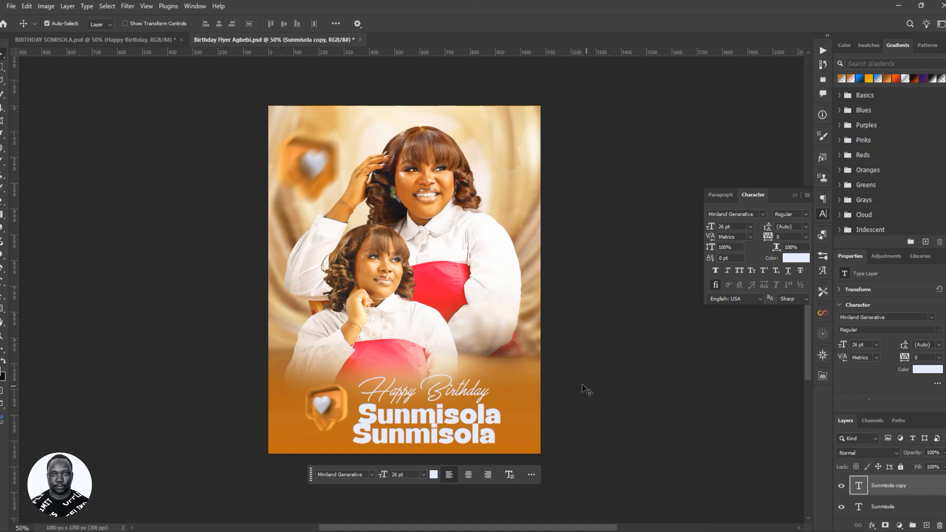
double_click(416, 436)
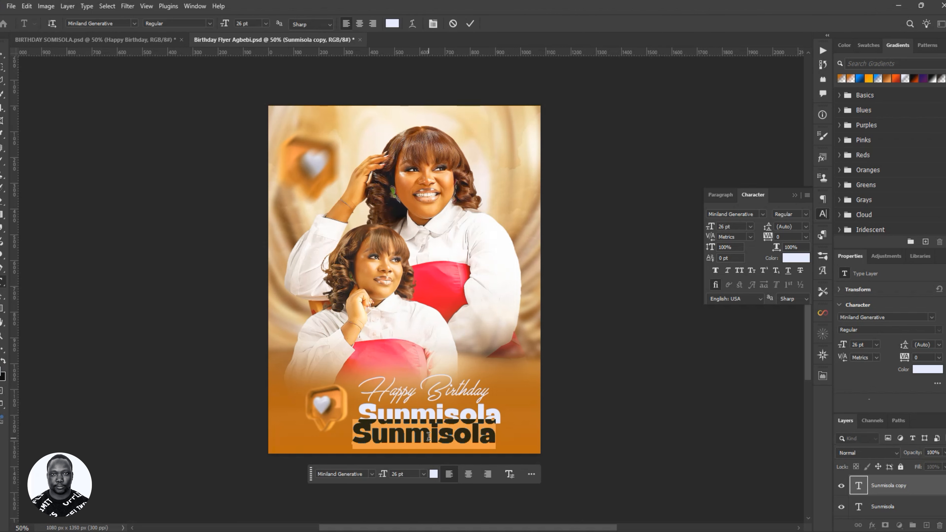
click(94, 40)
key(v)
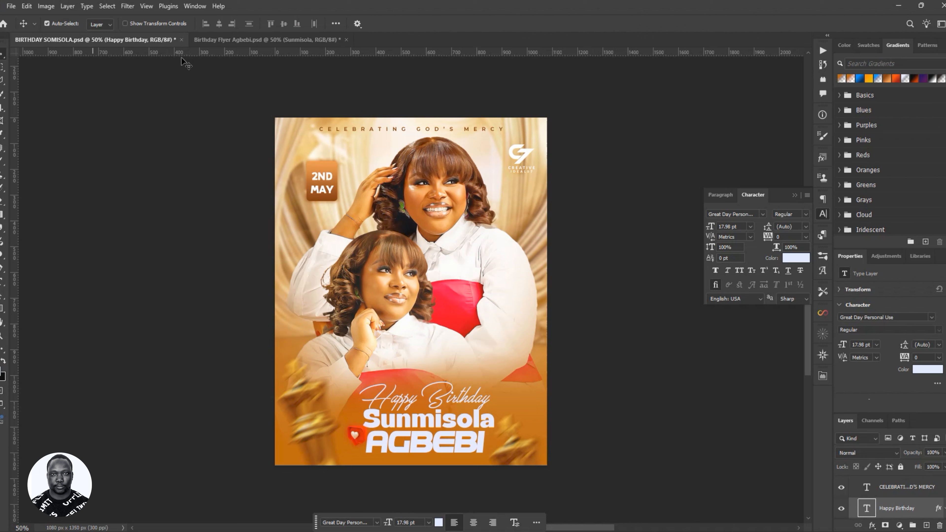
click(253, 40)
click(407, 439)
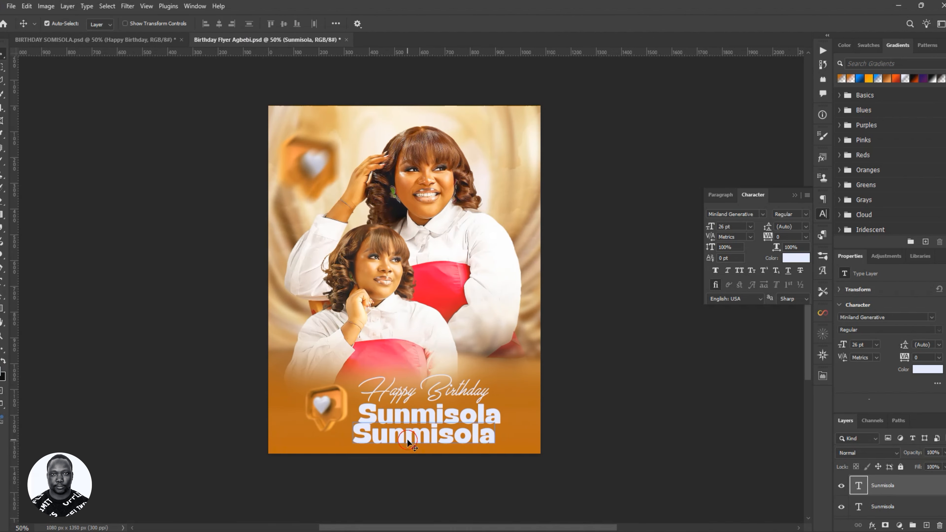
double_click(408, 439)
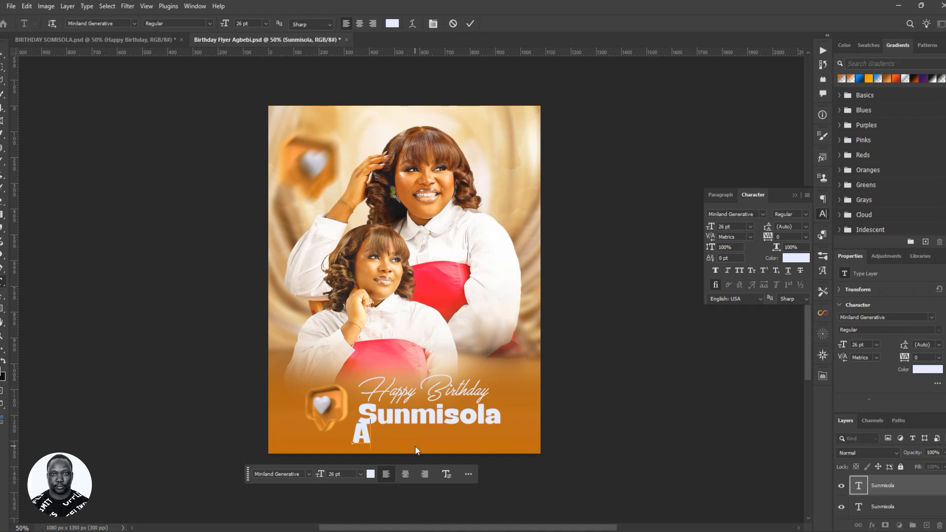
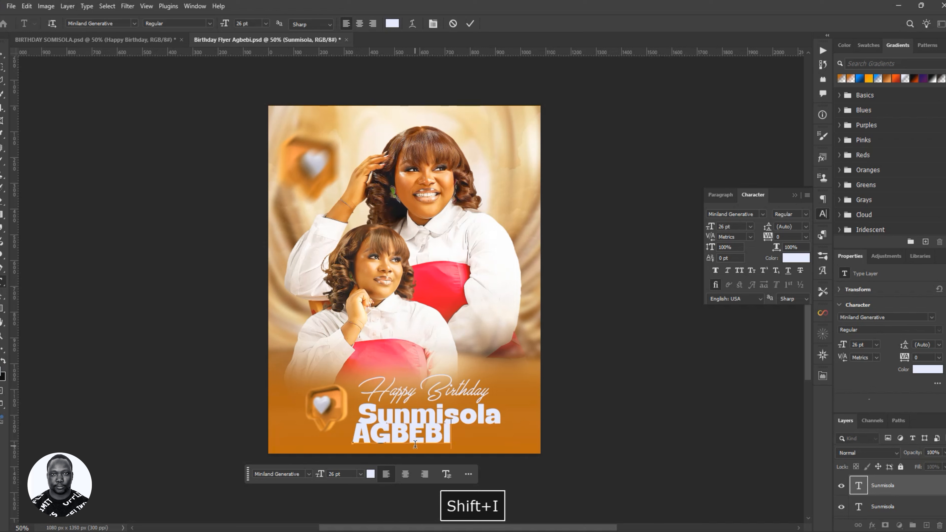
click(470, 23)
key(v)
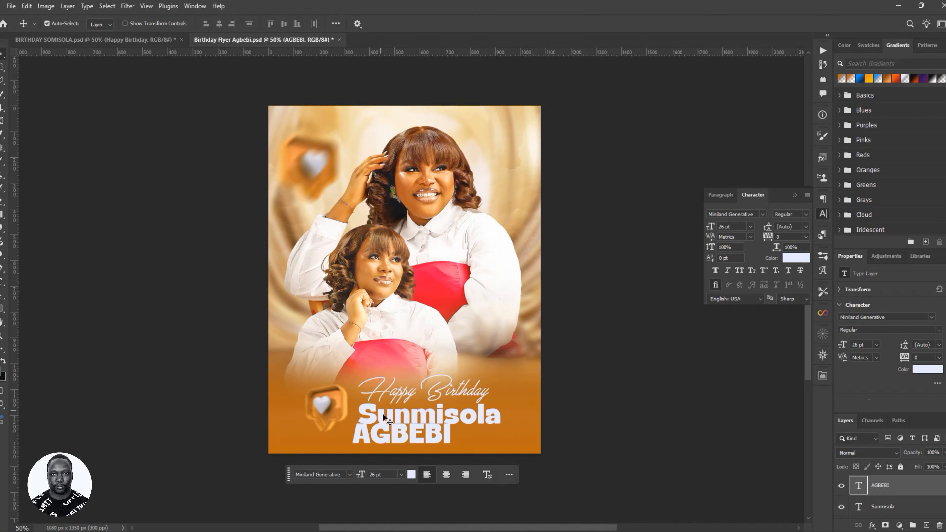
drag(422, 436, 438, 445)
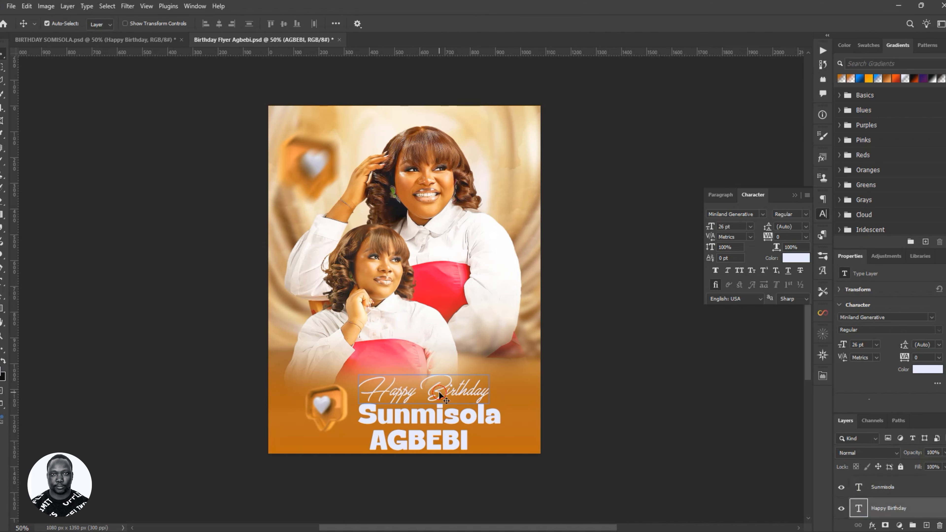
drag(439, 391, 439, 384)
mouse_move(438, 416)
mouse_down()
mouse_move(442, 406)
mouse_move(437, 428)
mouse_up()
- Switch the AGBEBI line's font from Miniland Generative to ! PEPSI !
click(142, 37)
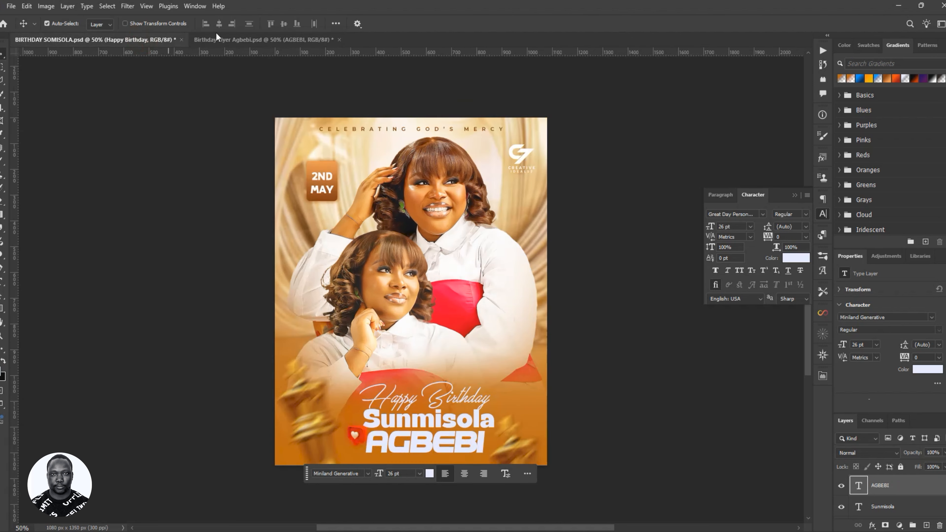
click(243, 41)
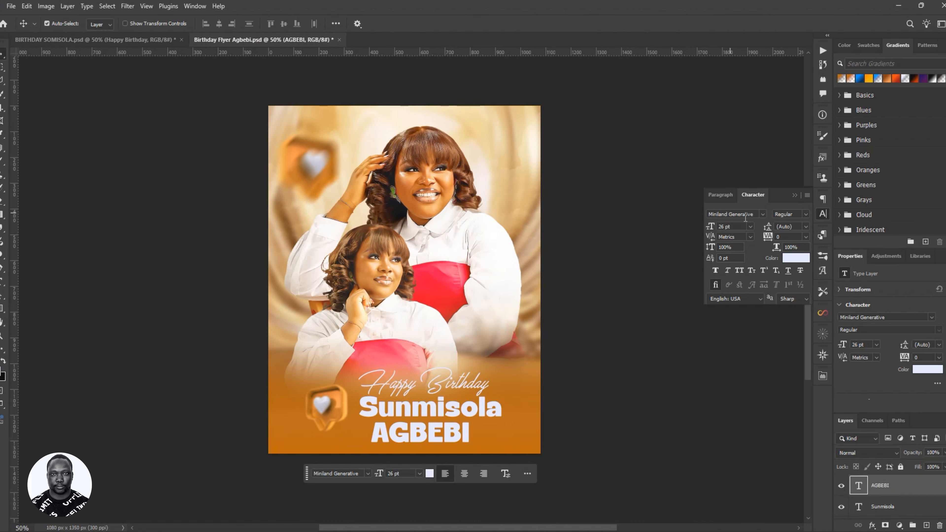
click(762, 215)
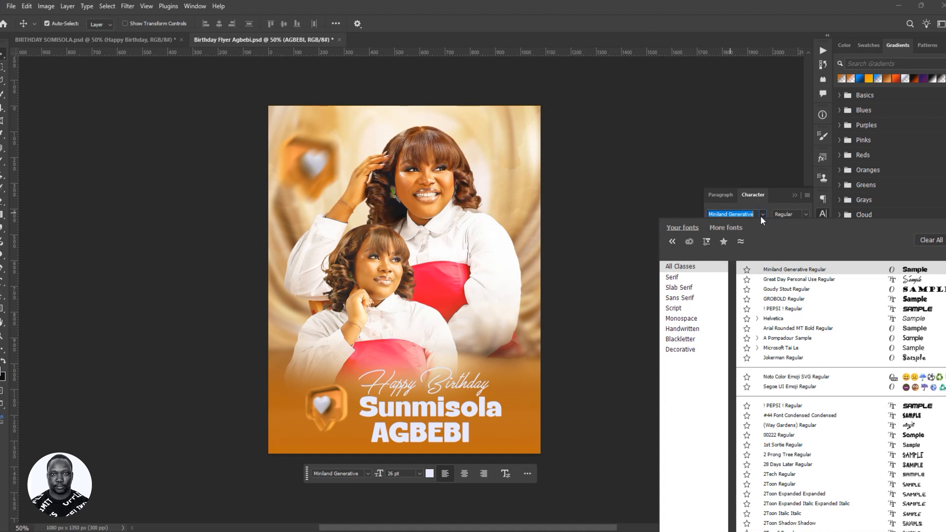
click(913, 410)
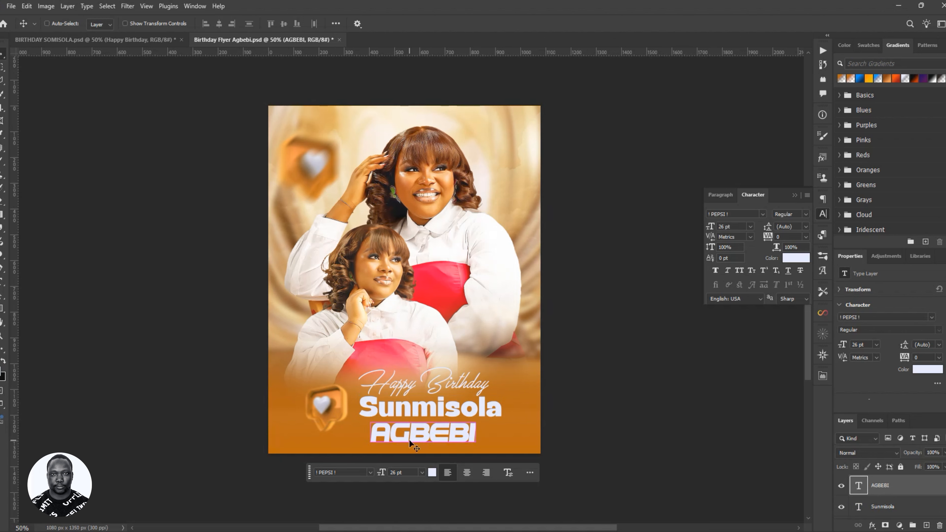
key(ctrl+5)
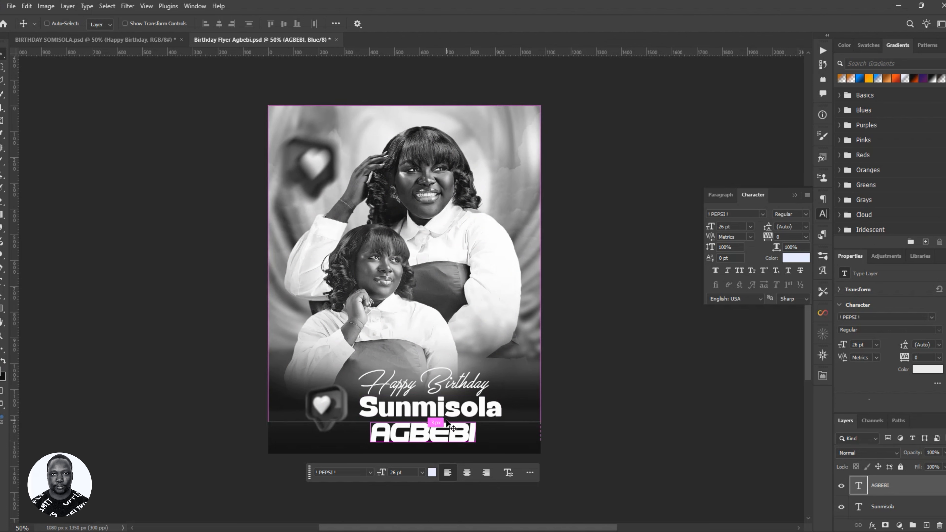
key(ctrl+5)
key(ctrl+4)
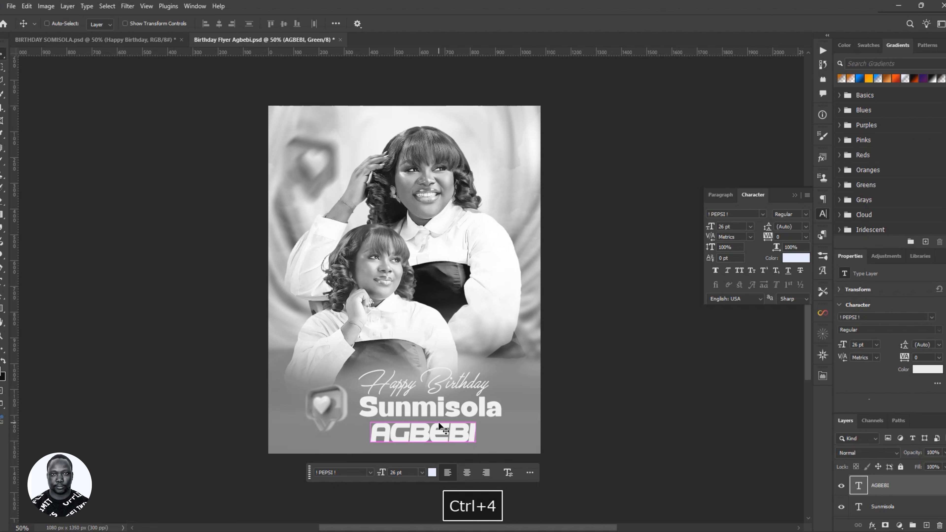
key(ctrl+3)
key(ctrl+2)
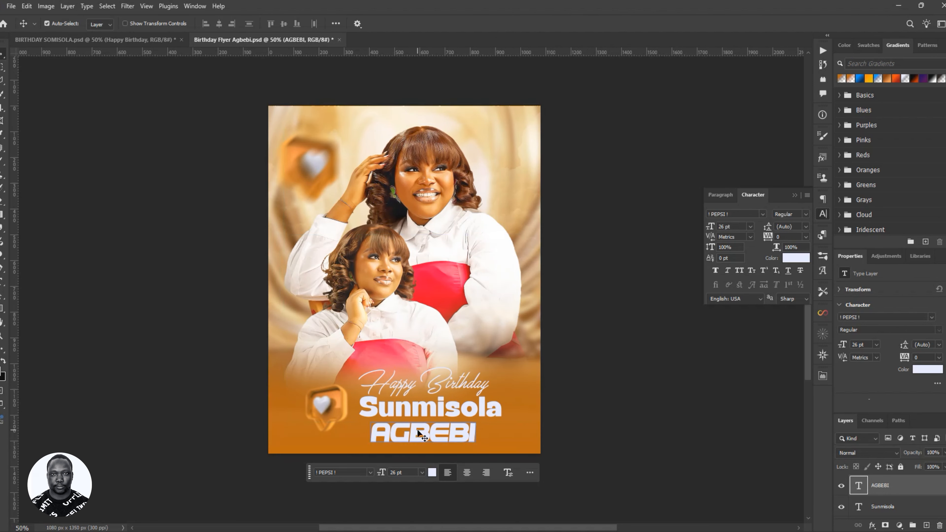
key(ctrl+t)
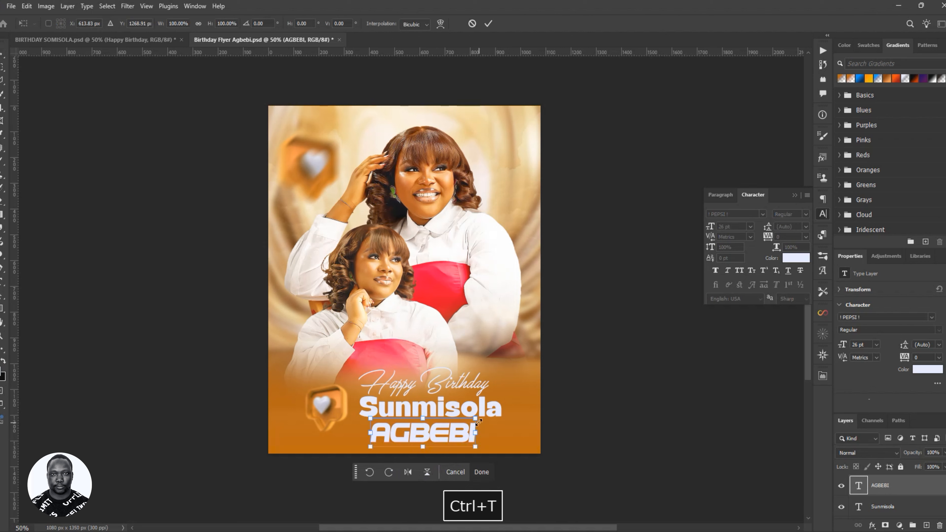
drag(476, 418, 495, 413)
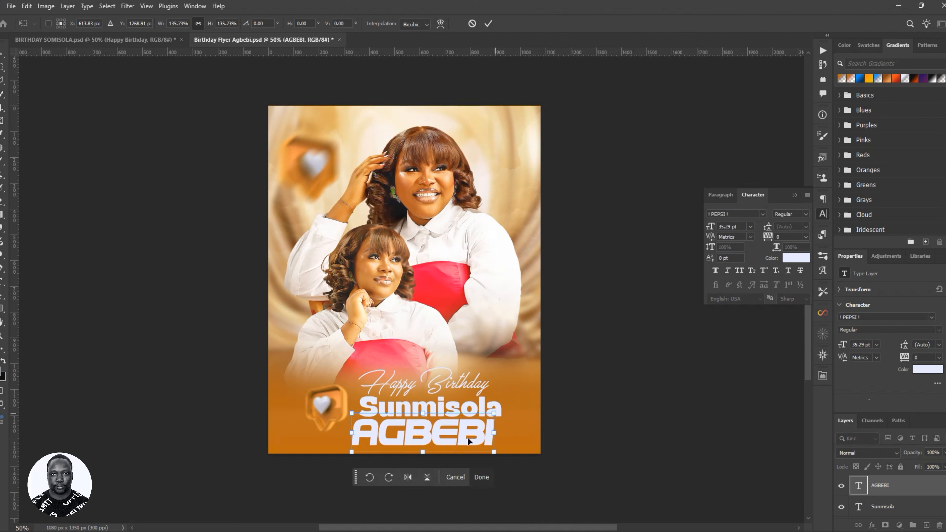
drag(457, 439, 464, 439)
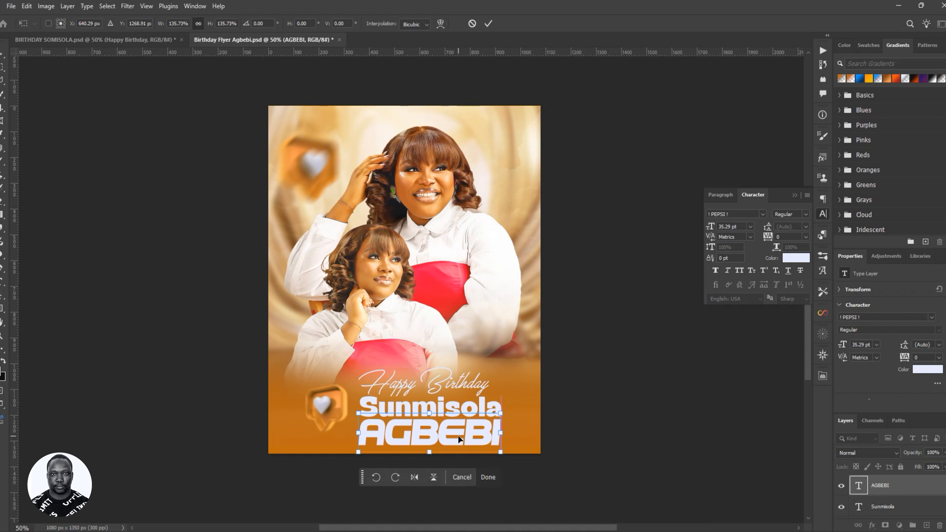
click(488, 24)
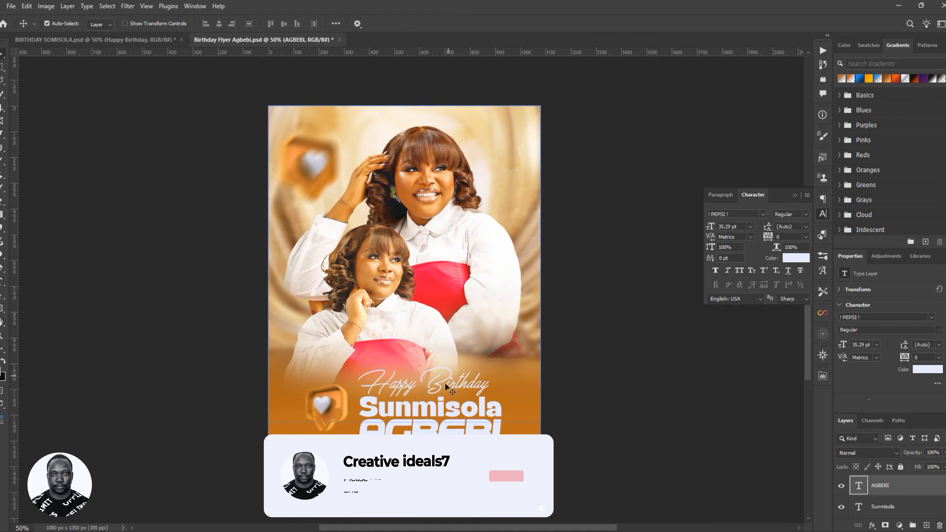
click(435, 409)
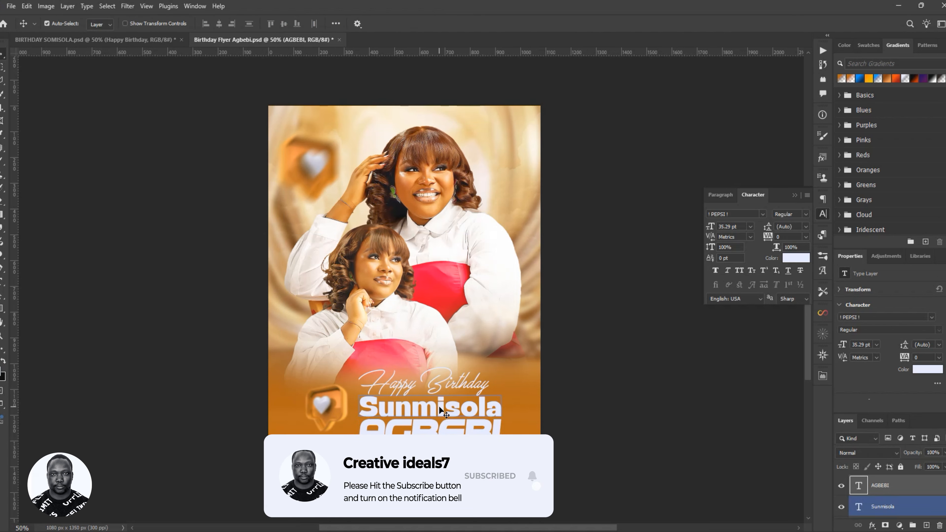
click(447, 428)
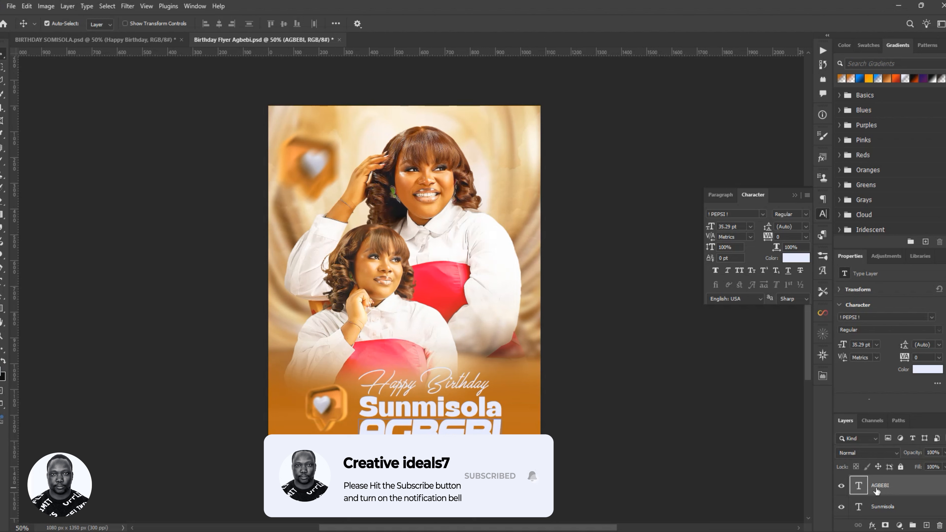
scroll(886, 492, up, 1)
scroll(899, 489, up, 2)
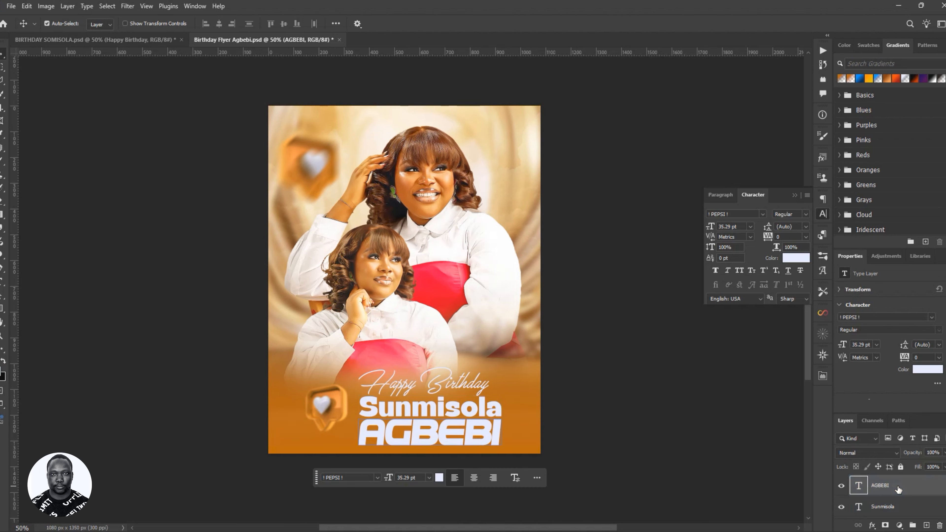
click(894, 492)
scroll(893, 491, up, 1)
click(894, 491)
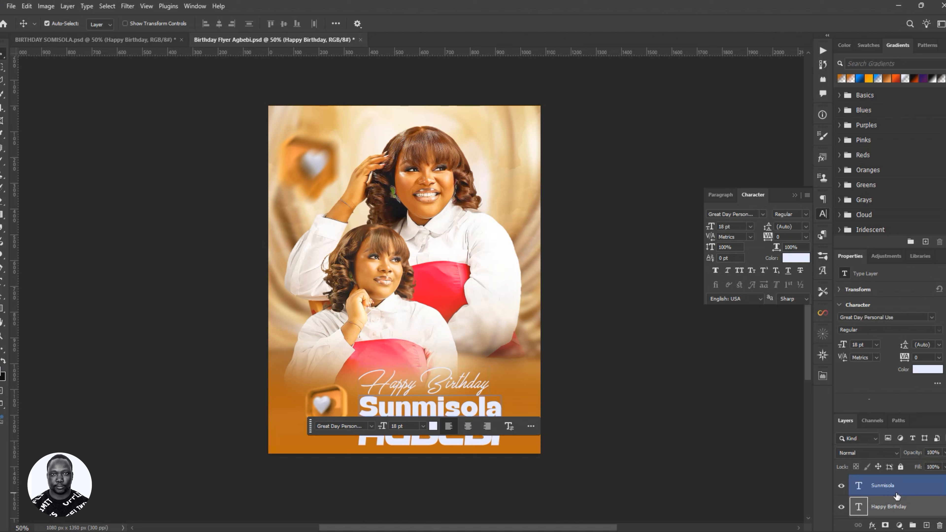
ctrl+click(899, 506)
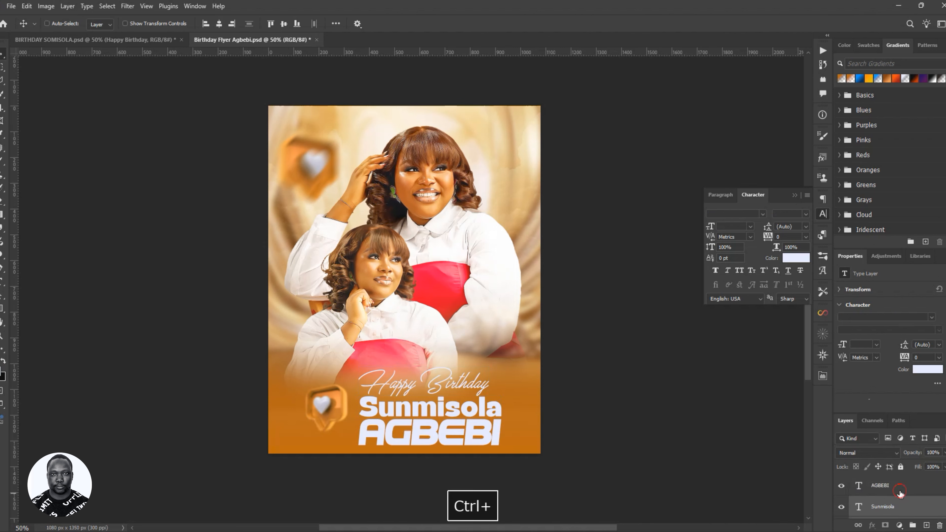
- Group the three birthday text layers as 'TEXT' and move the group to the top
key(ctrl+g)
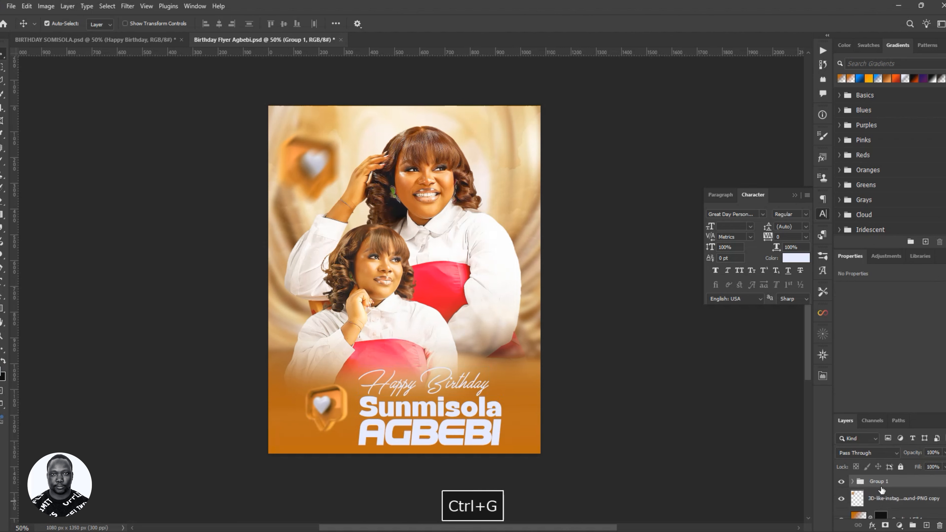
double_click(881, 482)
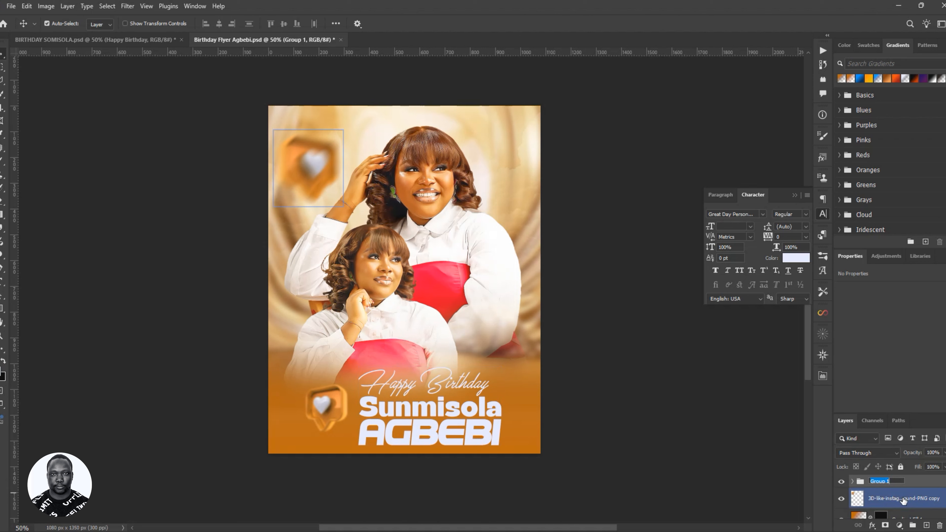
text(TEXT)
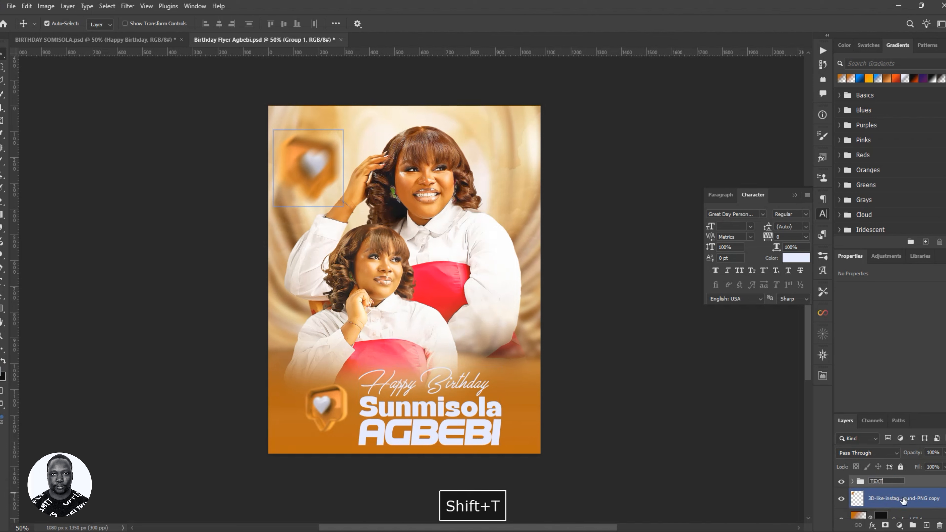
key(Return)
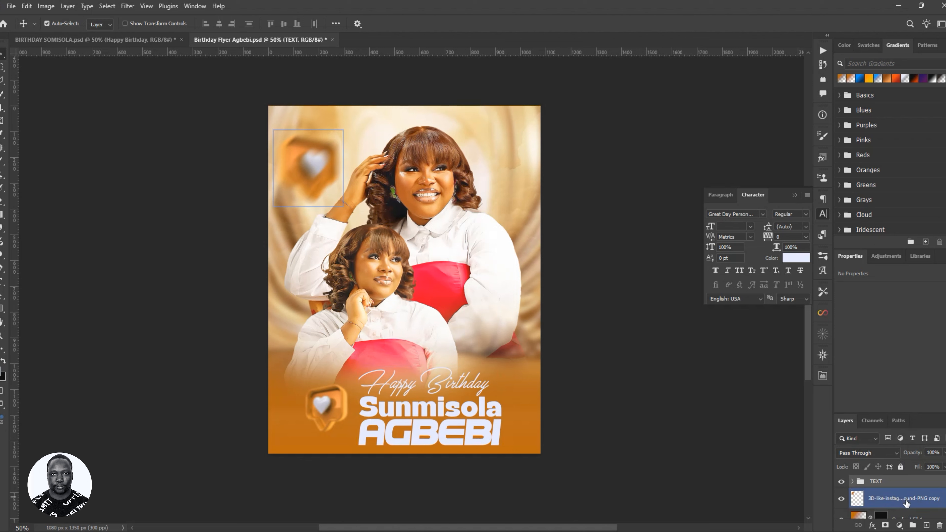
scroll(906, 503, down, 1)
scroll(909, 495, up, 2)
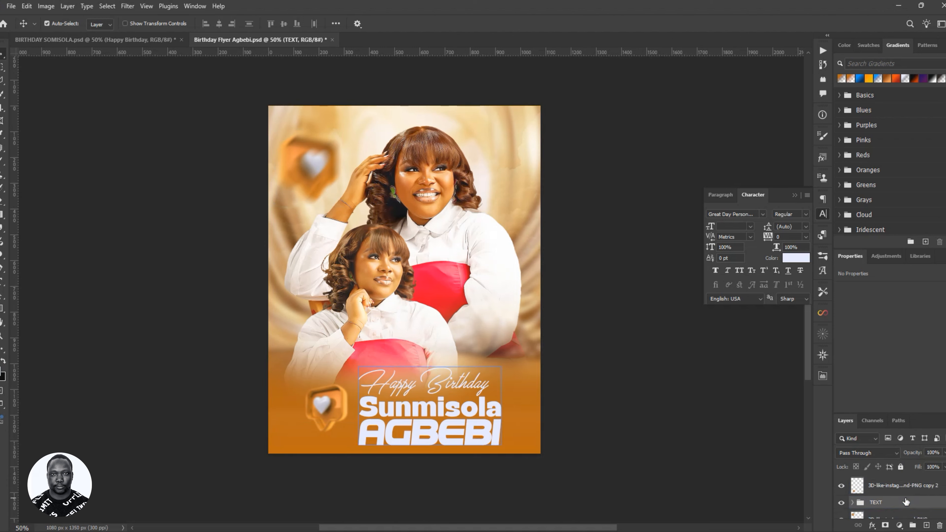
drag(902, 504, 905, 483)
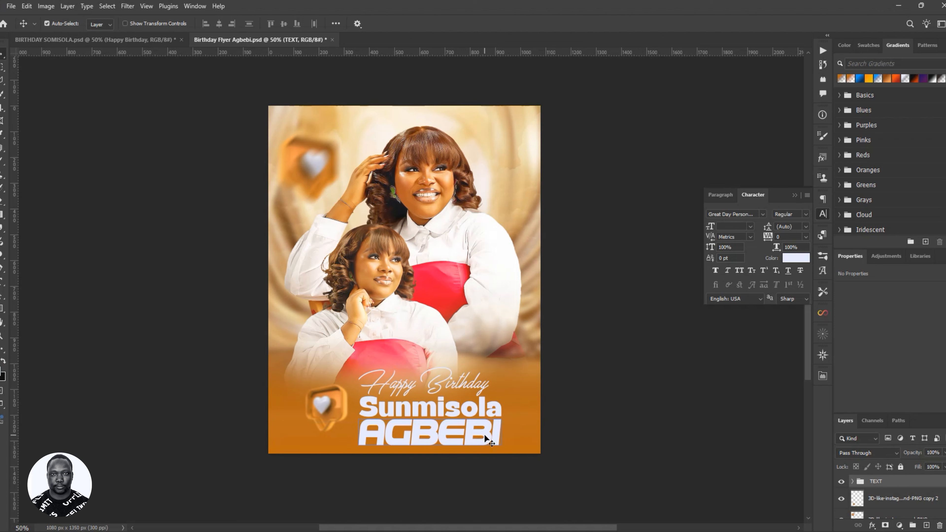
- Nudge the TEXT group up slightly
key(Up)
key(Up)
key(Up)
key(Up)
key(Up)
key(Up)
key(Up)
key(Up)
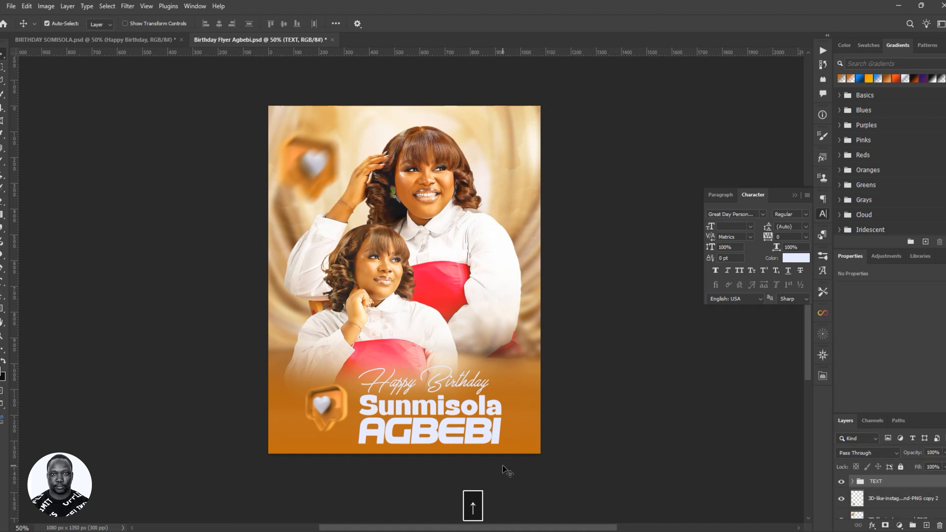
key(Up)
key(Up)
key(Up)
key(Up)
key(Up)
key(Up)
key(Up)
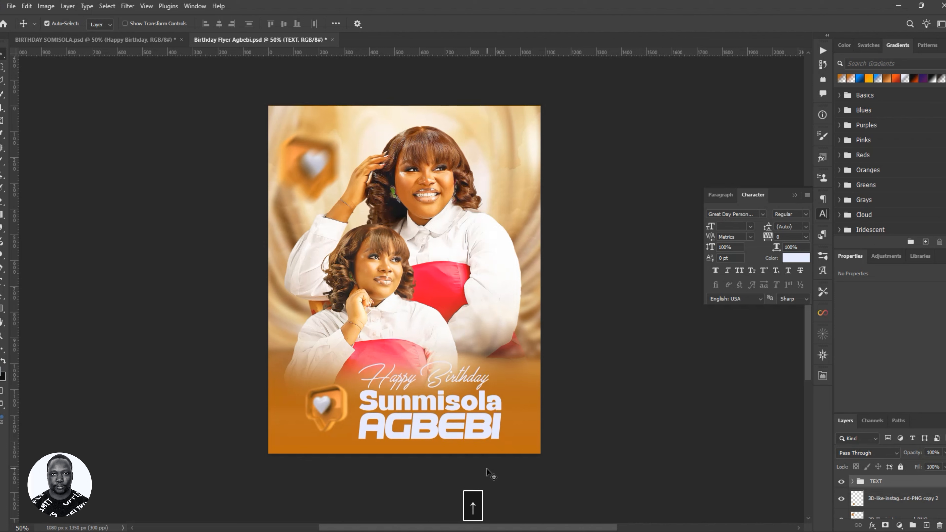
key(Up)
key(Up)
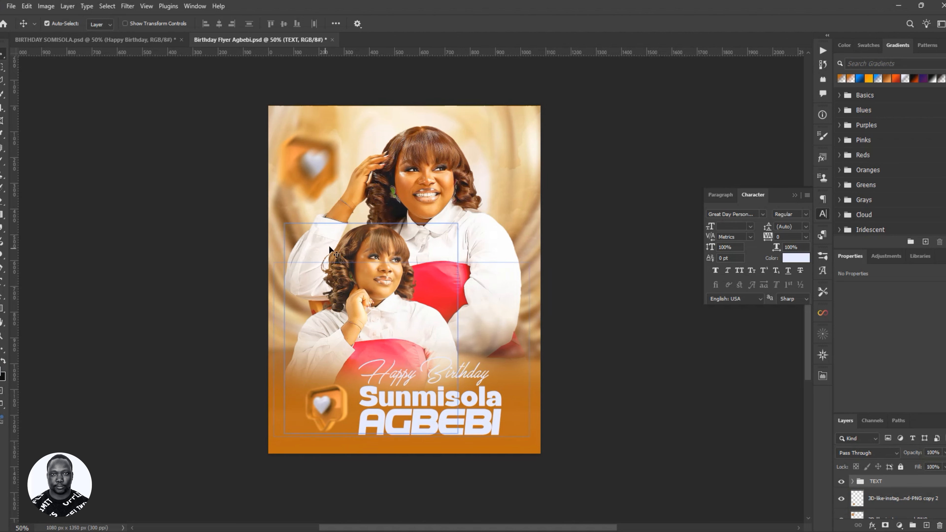
- Nudge the IMAGE group holding both poses upward
click(899, 497)
scroll(897, 494, down, 4)
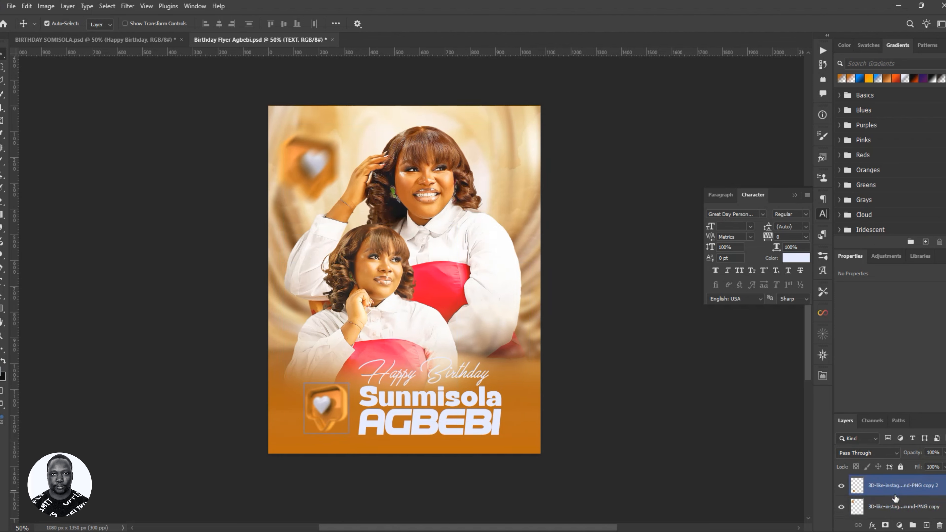
click(892, 507)
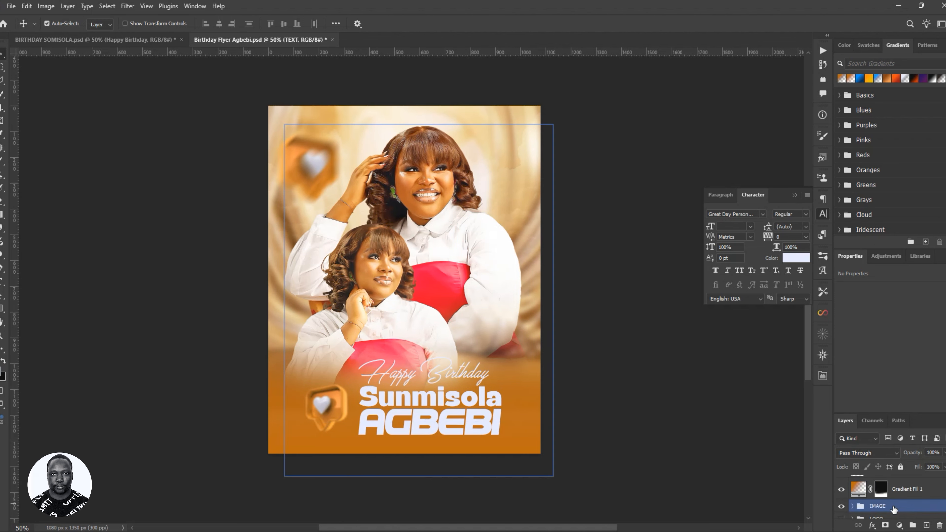
key(Up)
key(Up)
key(Up)
key(Up)
key(Up)
key(Up)
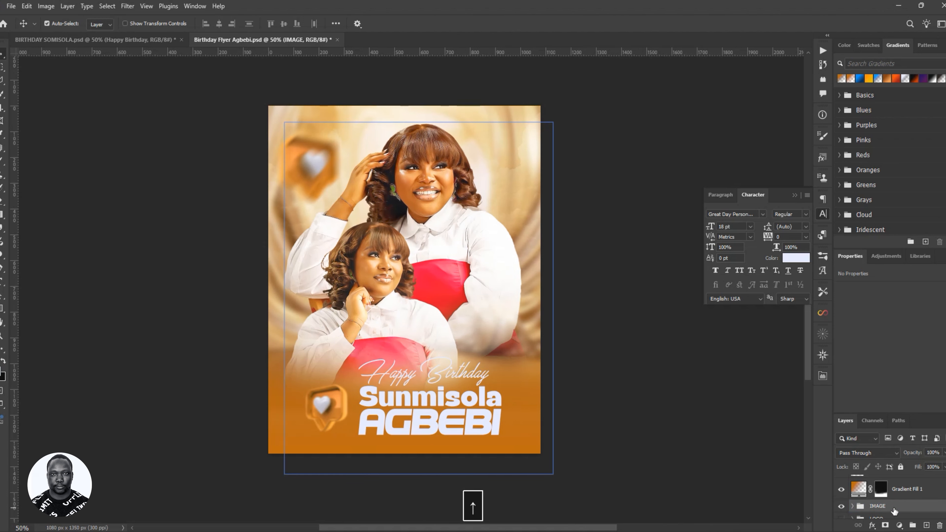
- Save the flyer and compare it with the BIRTHDAY SOMISOLA reference document
click(436, 349)
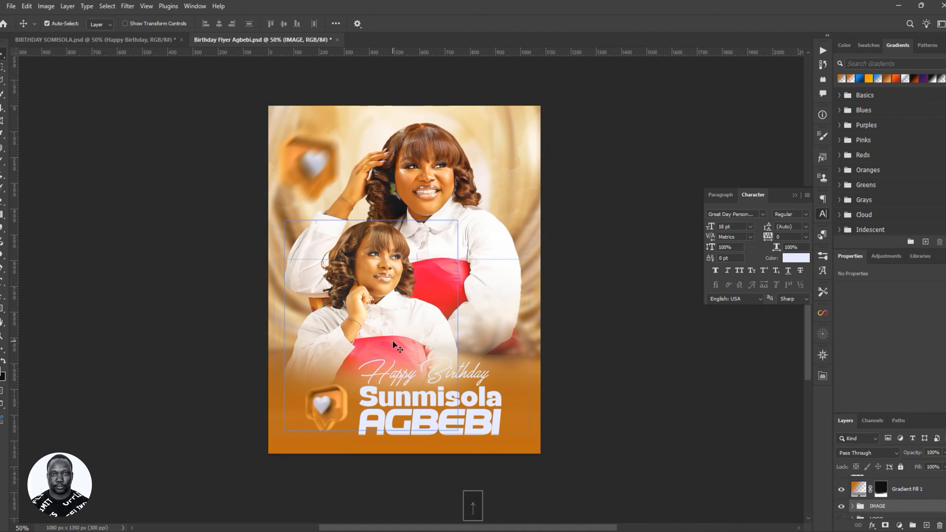
key(ctrl+s)
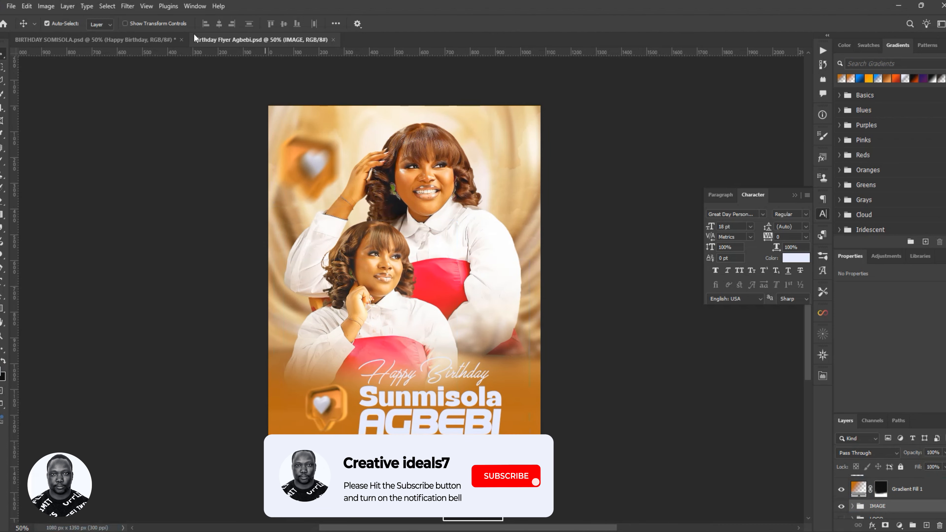
click(136, 40)
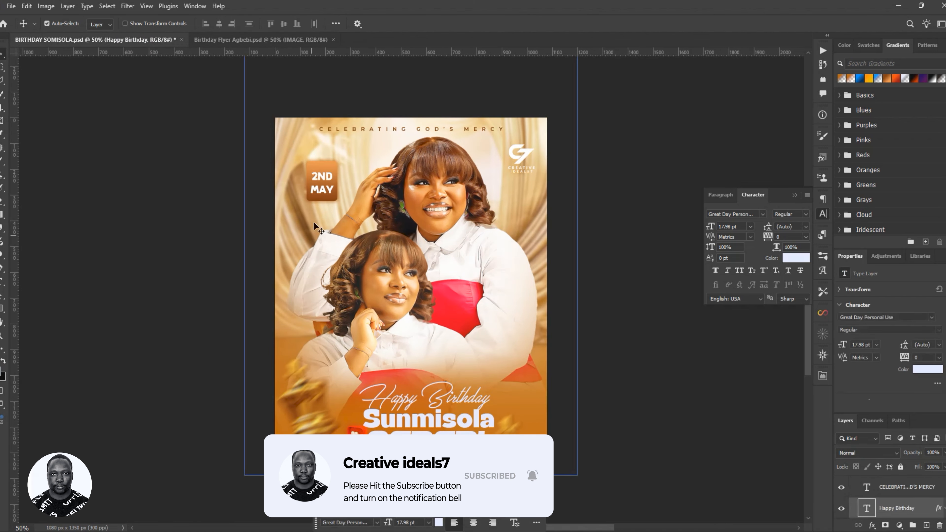
click(231, 40)
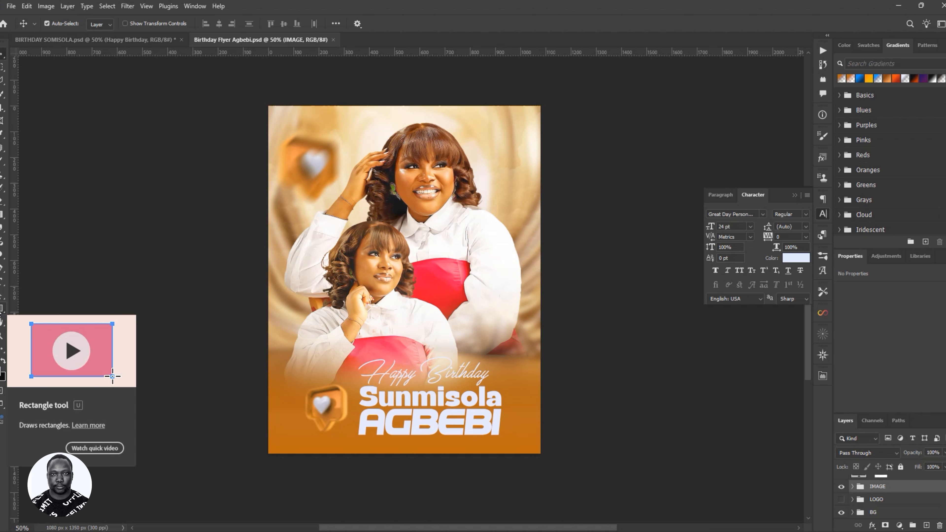
- Draw a small rectangle and move it to the flyer's upper right
click(2, 308)
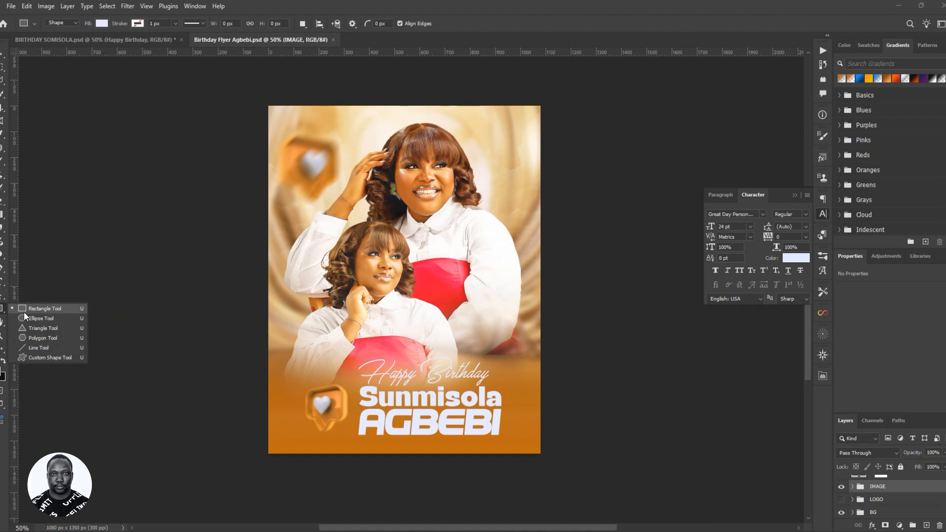
click(24, 311)
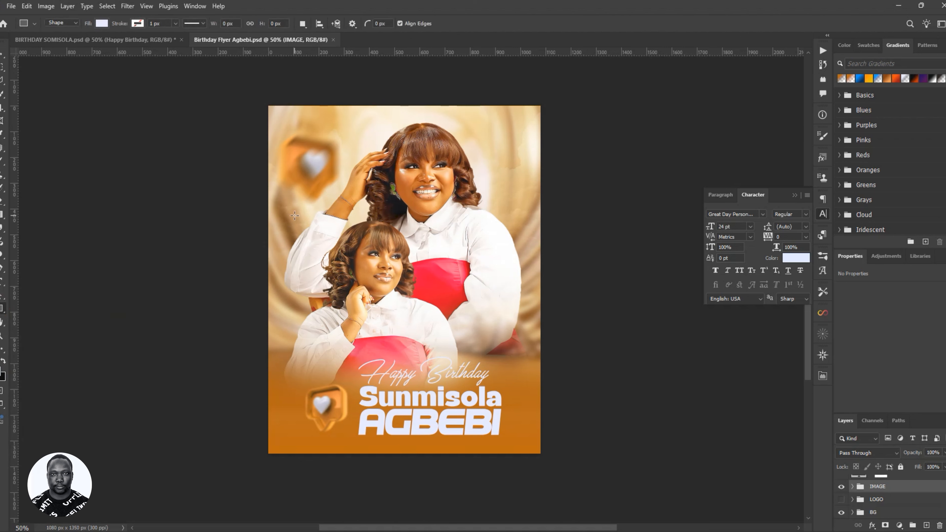
drag(290, 208, 320, 247)
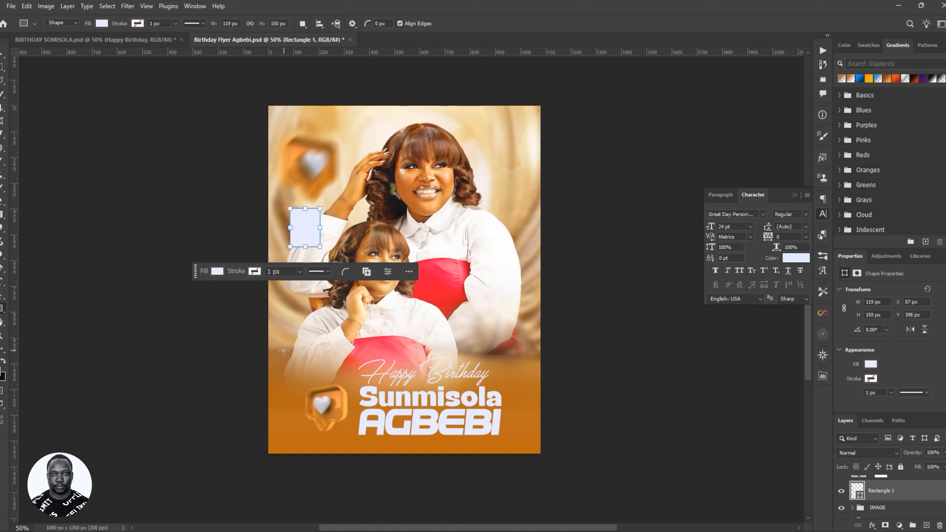
key(v)
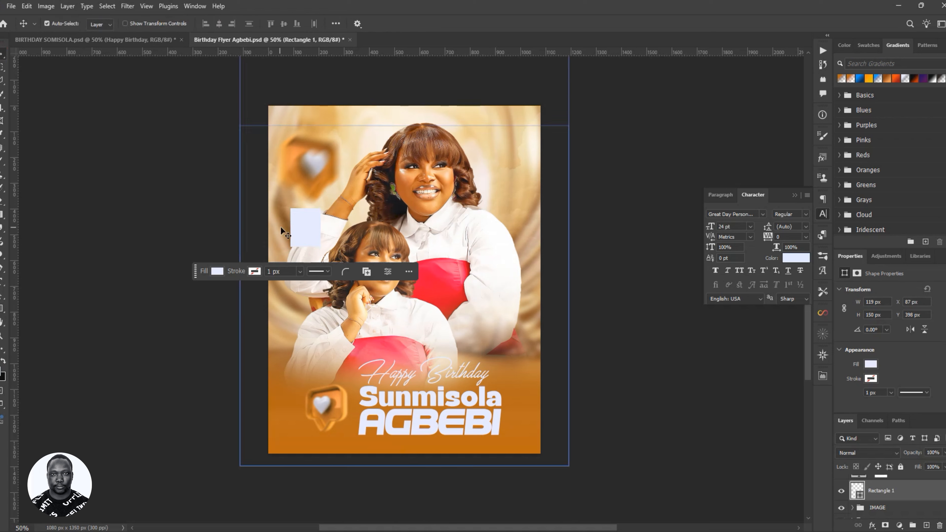
drag(299, 228, 507, 174)
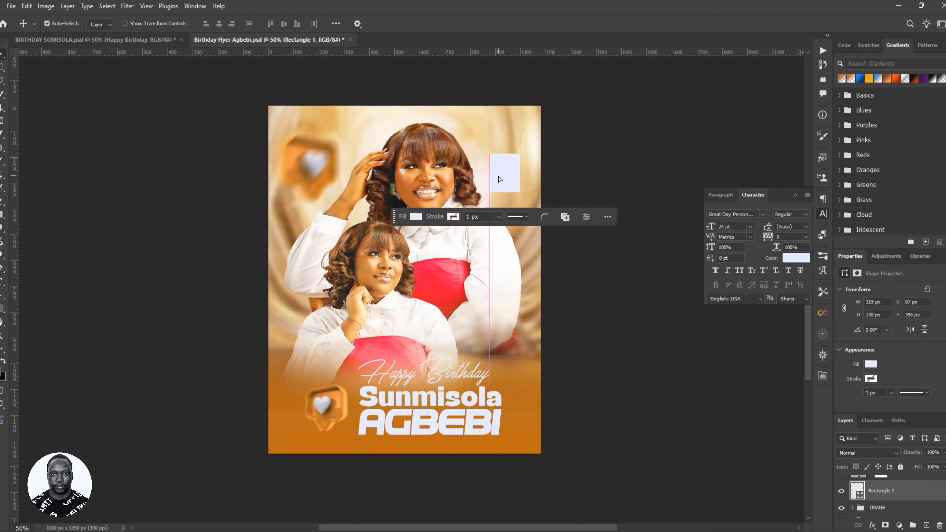
- Round the rectangle's corners to 15 px
click(544, 217)
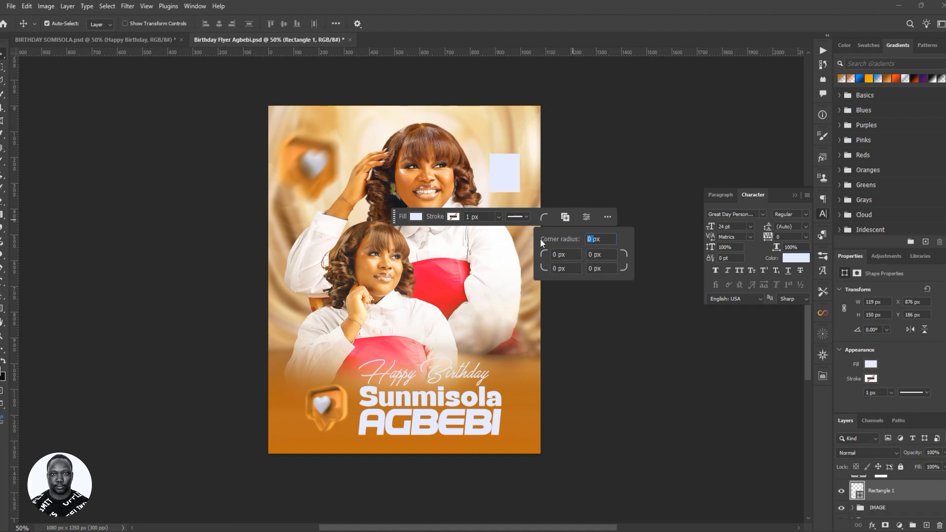
text(15)
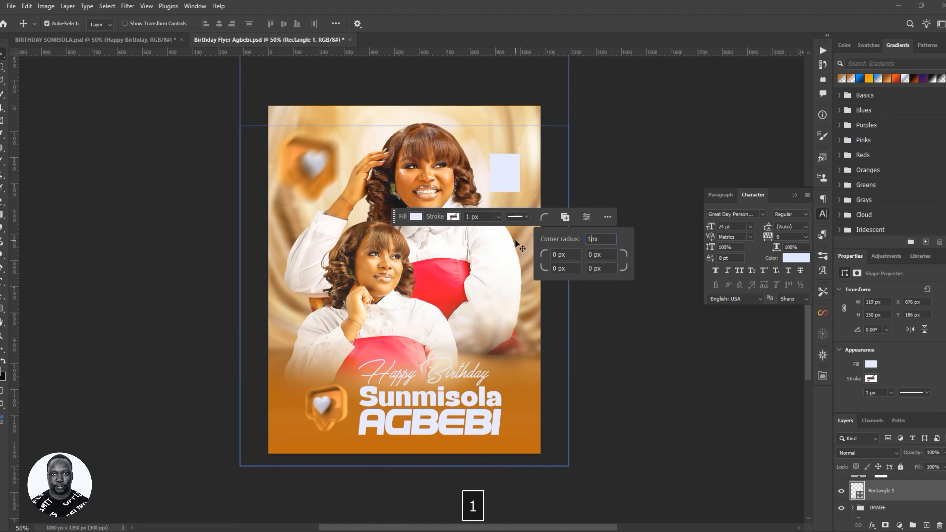
key(Return)
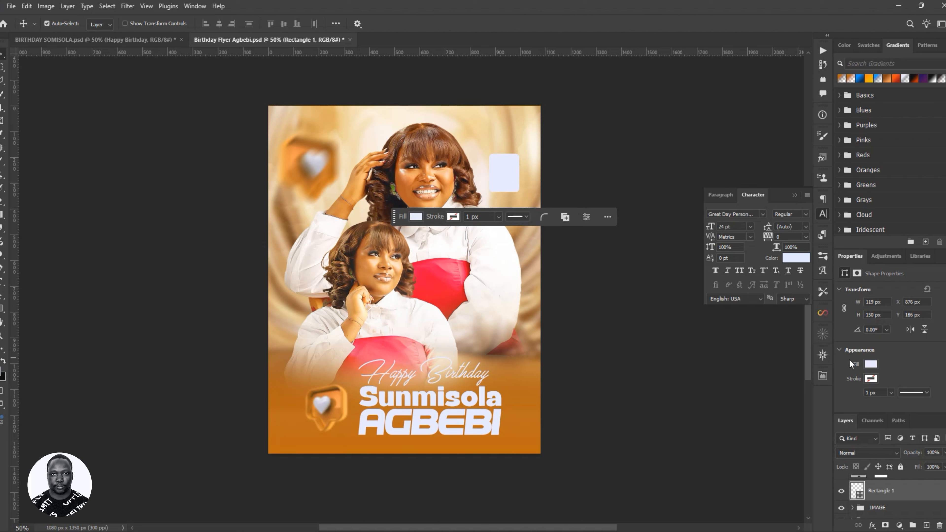
scroll(853, 354, down, 2)
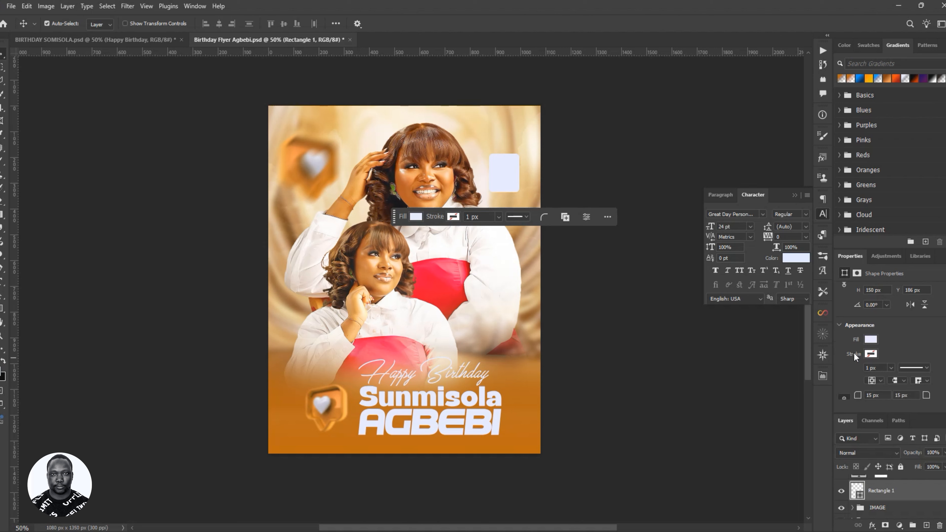
scroll(853, 353, down, 1)
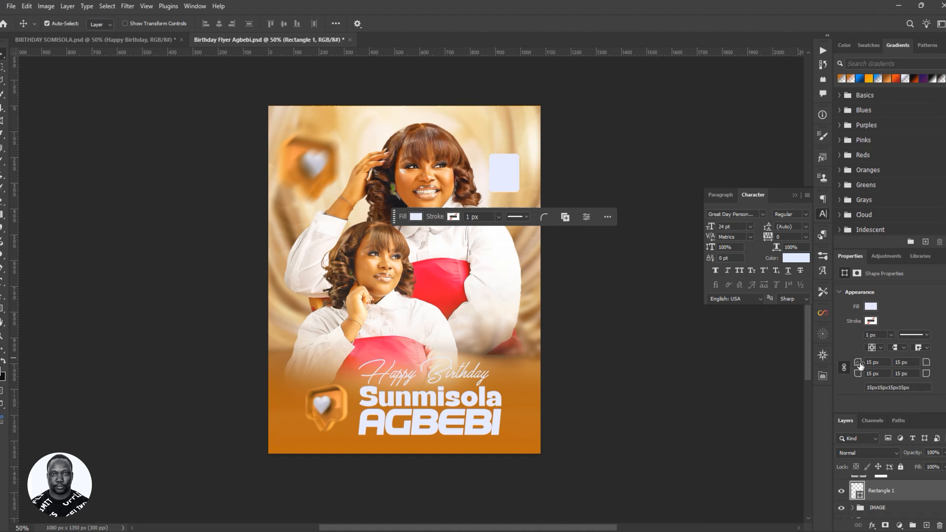
drag(859, 365, 880, 370)
key(ctrl+z)
- Give the rectangle an orange-brown gradient fill, keeping the brown left stop
click(886, 79)
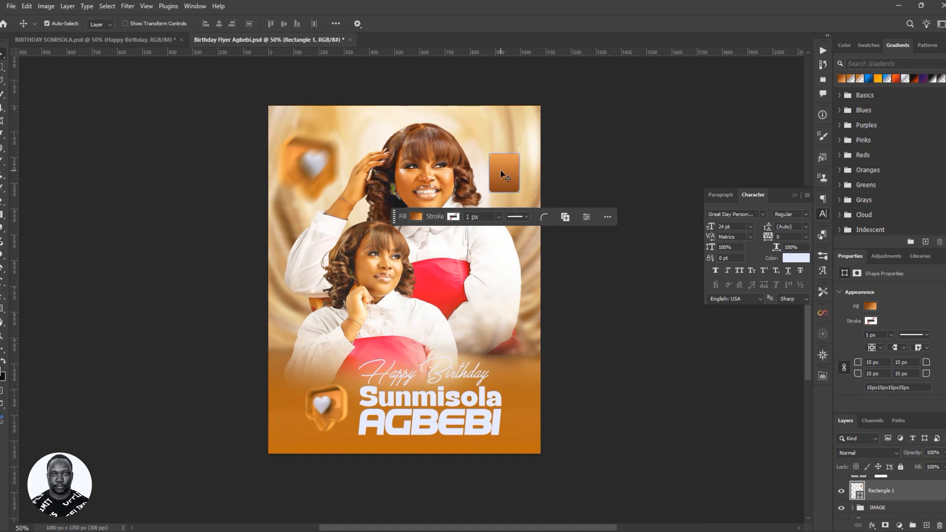
drag(501, 171, 508, 178)
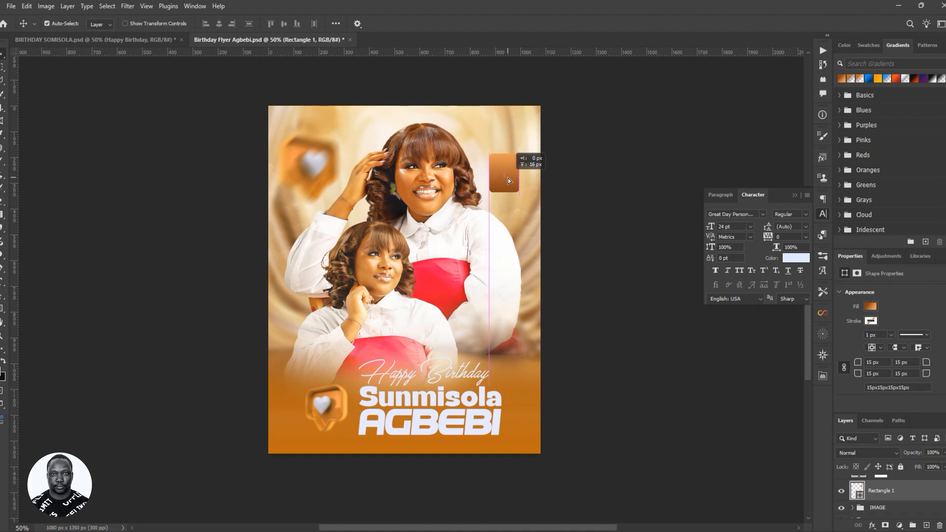
double_click(858, 492)
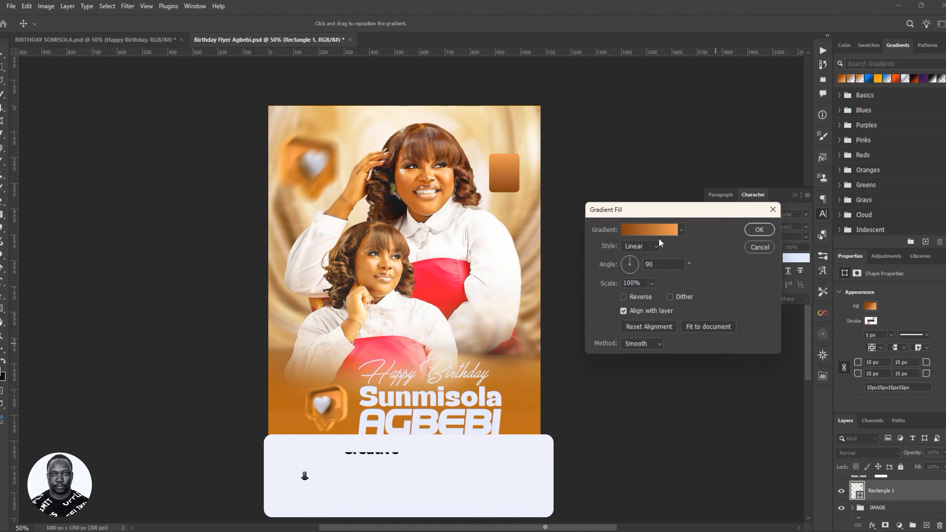
click(656, 235)
click(678, 420)
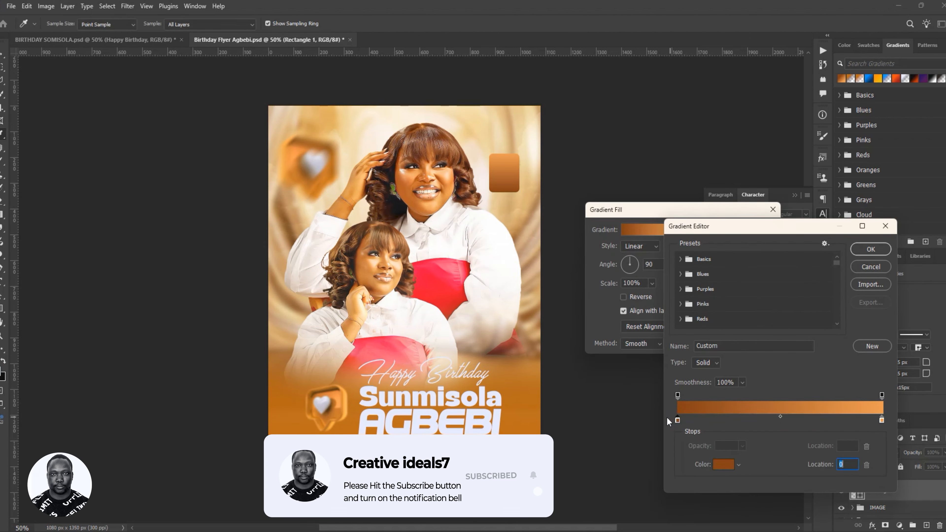
click(724, 464)
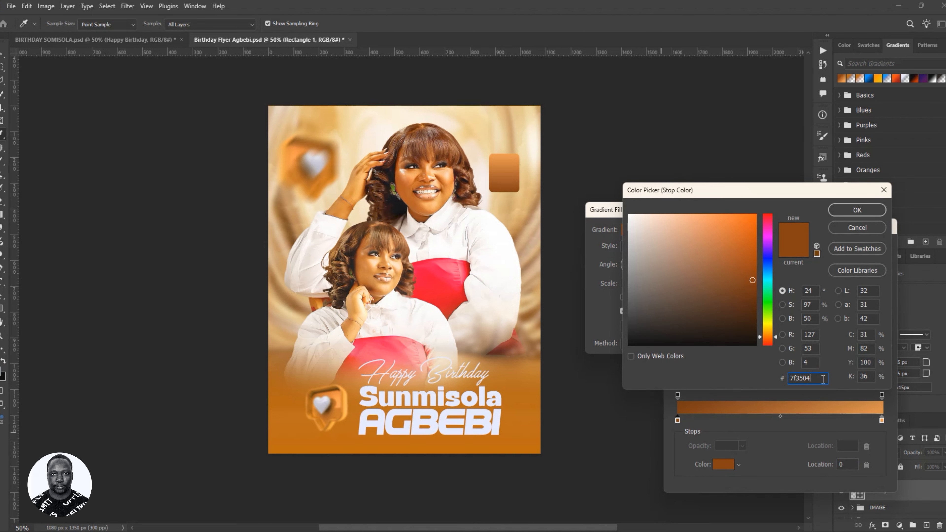
click(857, 210)
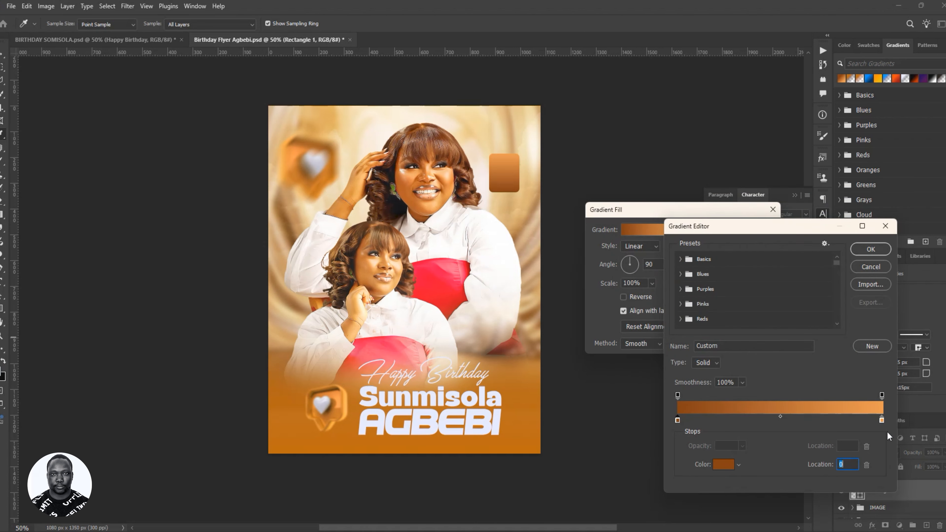
- Try sampling various flyer colours for the gradient's right stop
click(882, 420)
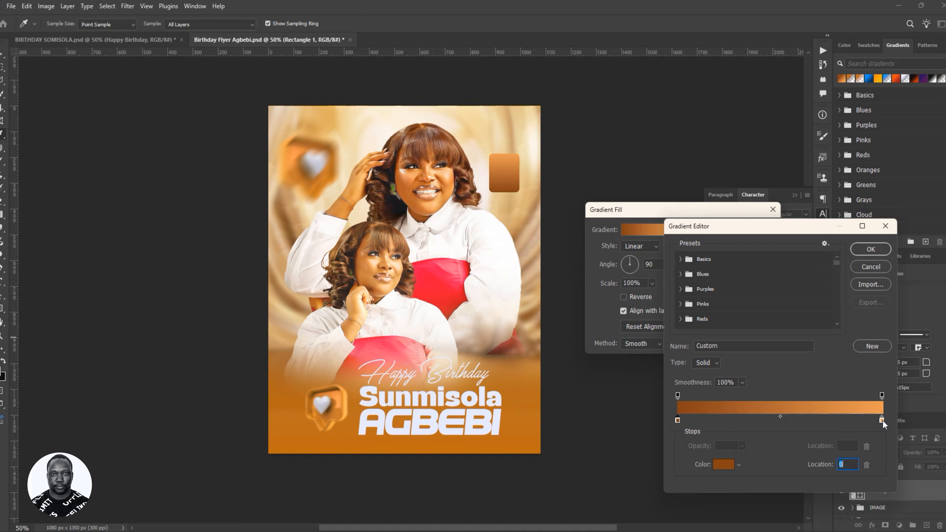
click(724, 464)
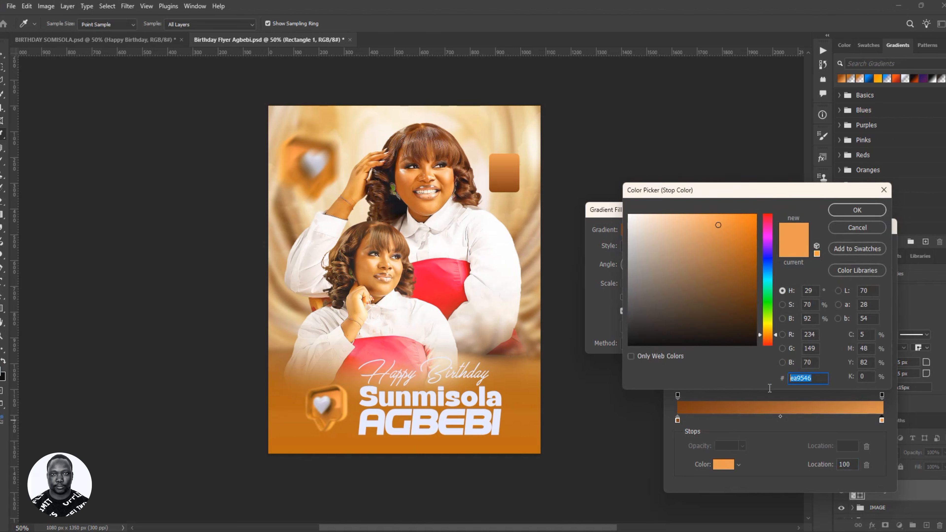
click(536, 326)
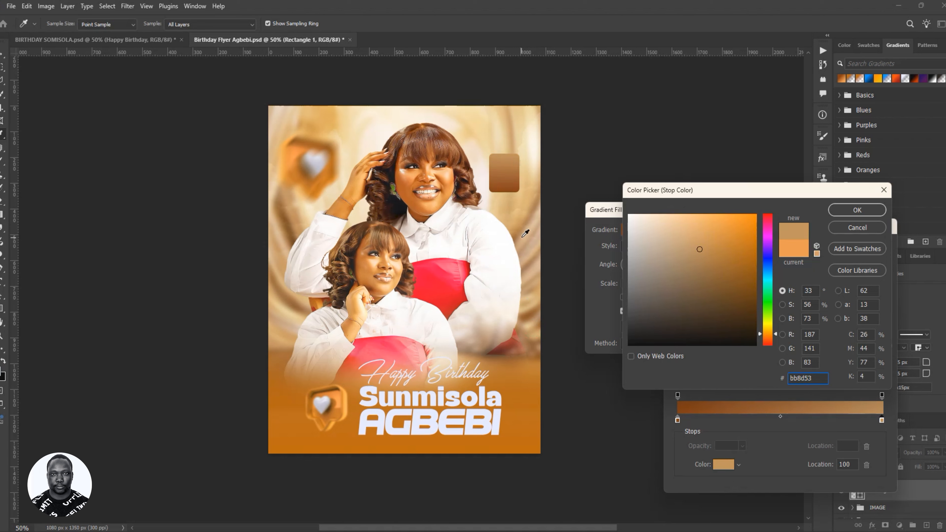
click(421, 276)
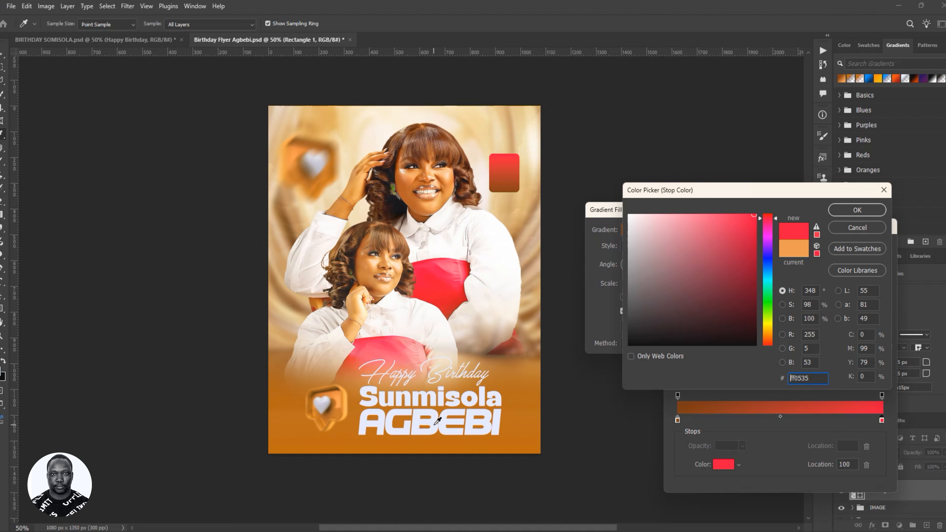
click(437, 421)
click(352, 239)
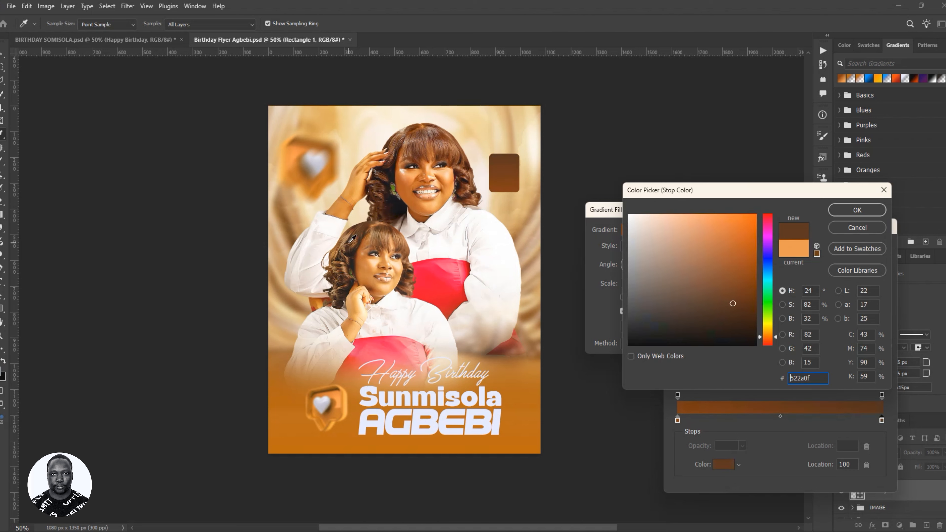
mouse_move(743, 331)
mouse_down()
mouse_move(663, 327)
mouse_move(629, 345)
mouse_up()
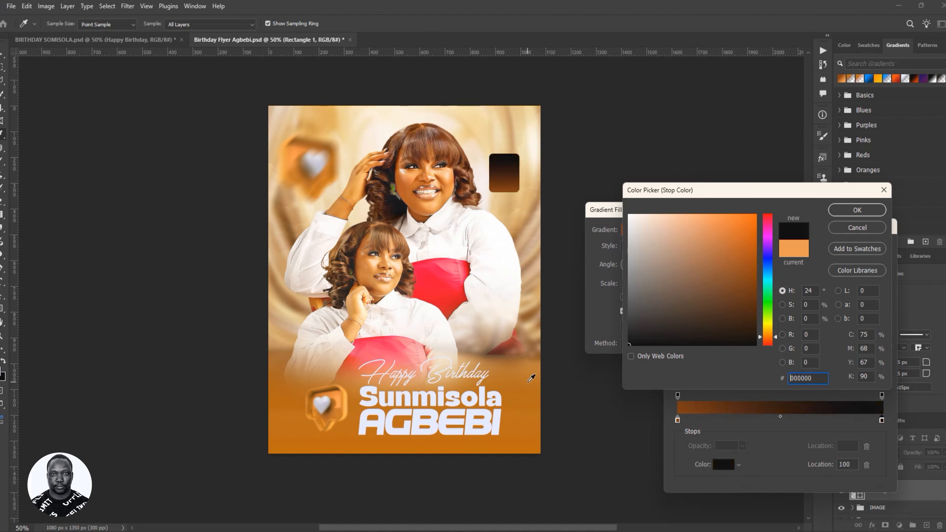
click(359, 183)
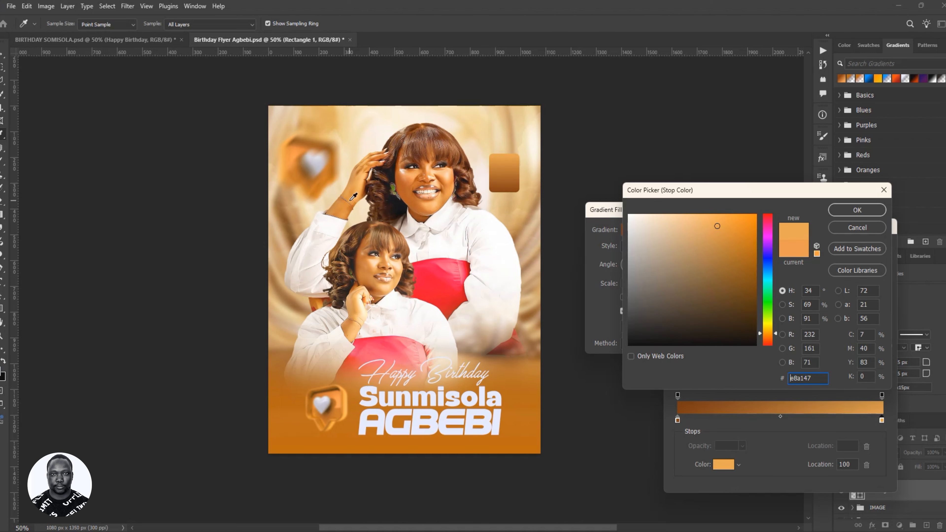
- Sample a darker orange from the arm as the right stop colour
click(363, 182)
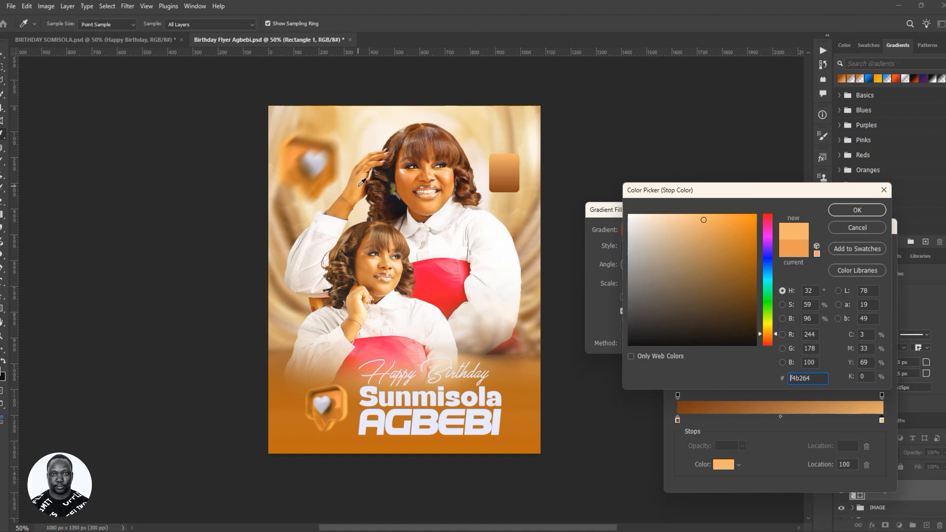
click(358, 179)
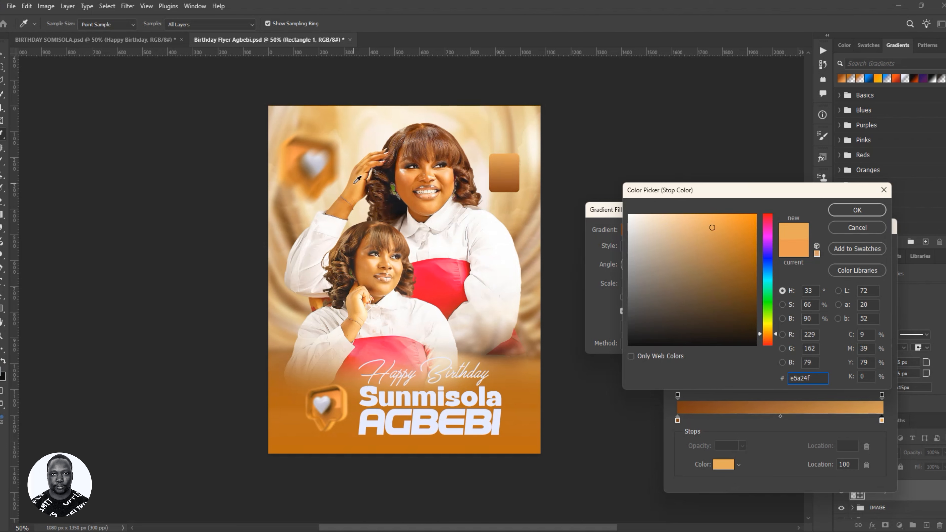
click(341, 392)
click(348, 393)
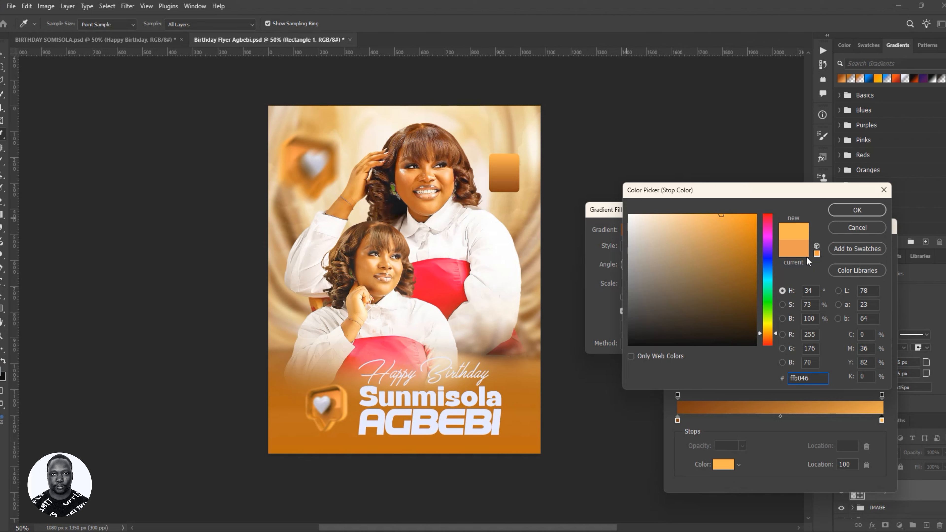
click(797, 256)
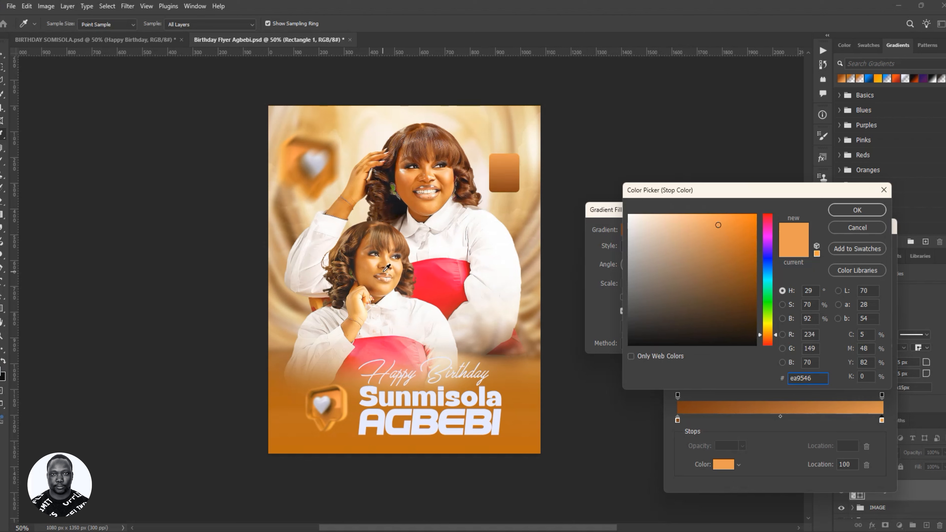
click(345, 213)
click(853, 211)
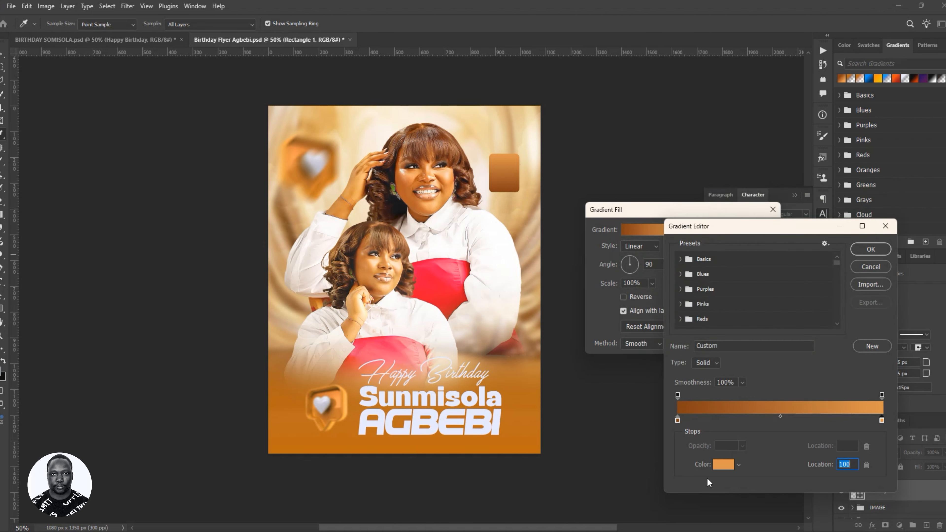
- Confirm the dc8f40 end stop and apply the 90° gradient fill
click(718, 465)
click(811, 377)
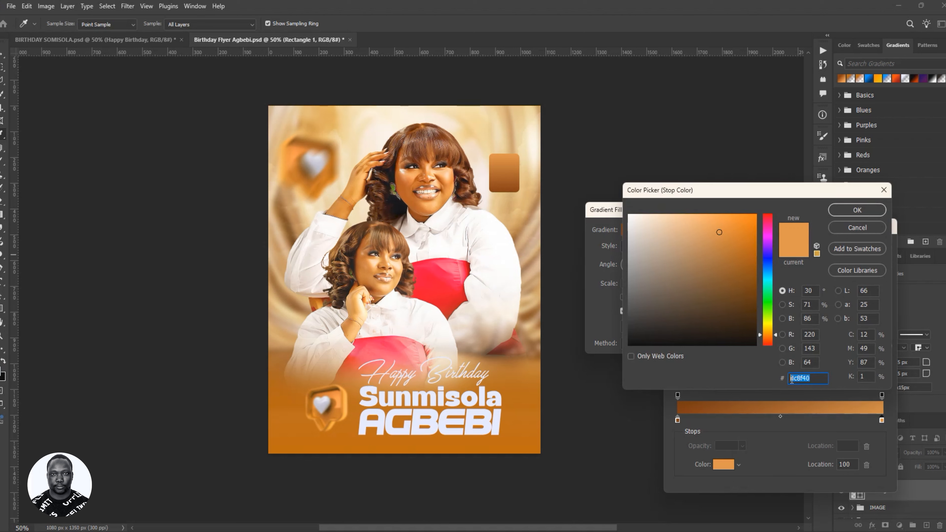
click(879, 211)
click(864, 250)
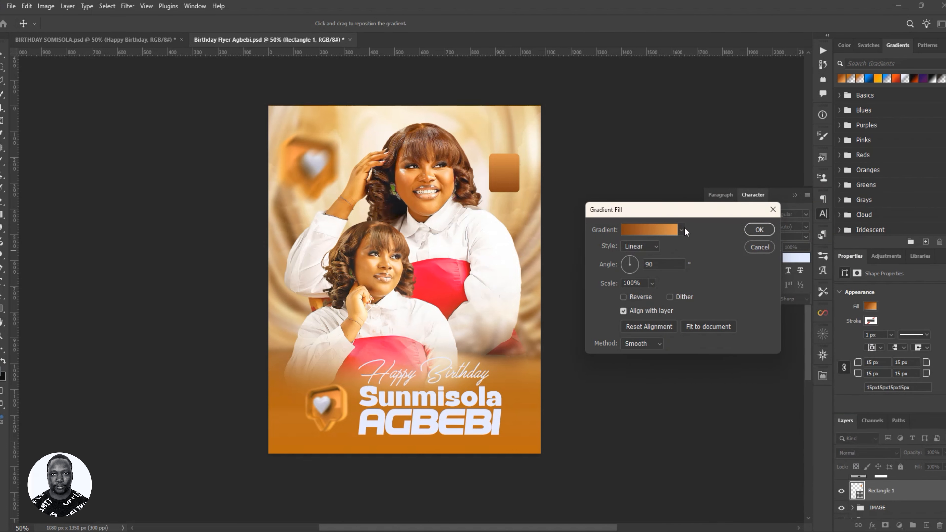
click(761, 231)
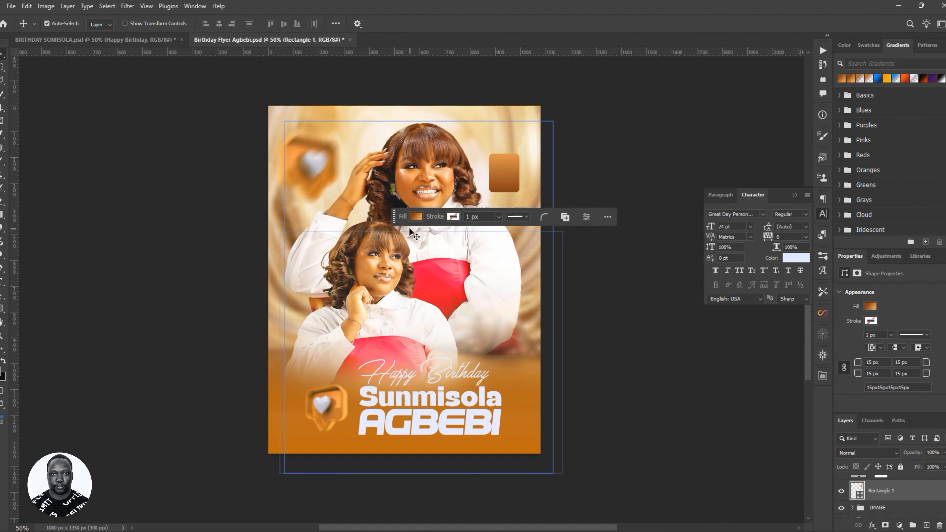
- Move Rectangle 1 above Gradient Fill 1 in the layer stack
mouse_move(394, 217)
mouse_down()
mouse_move(443, 340)
mouse_move(498, 386)
mouse_up()
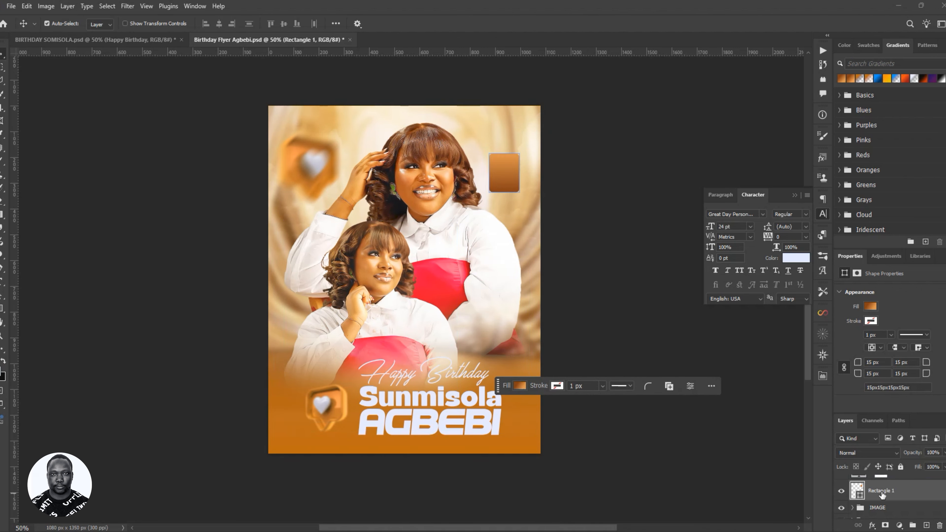
scroll(909, 514, up, 1)
drag(909, 514, 903, 494)
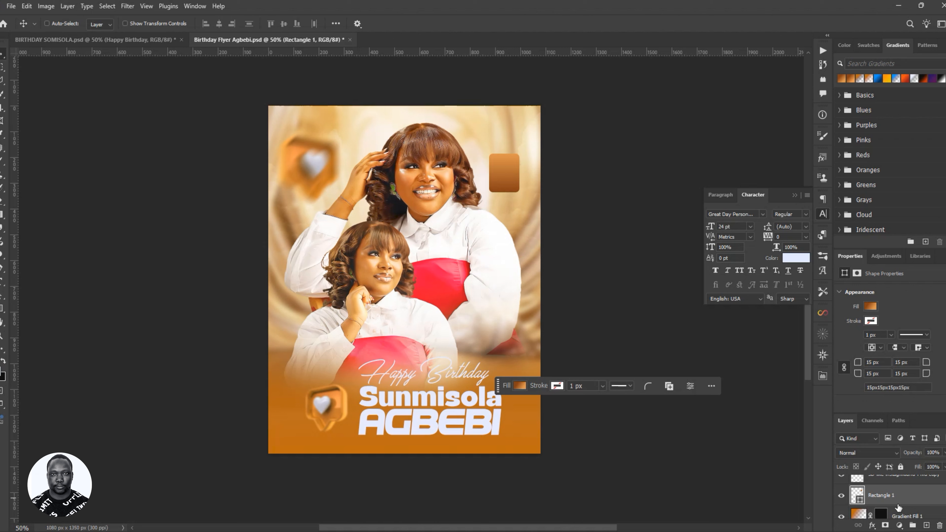
- Group Rectangle 1 into a folder named DATE
key(ctrl+g)
double_click(876, 492)
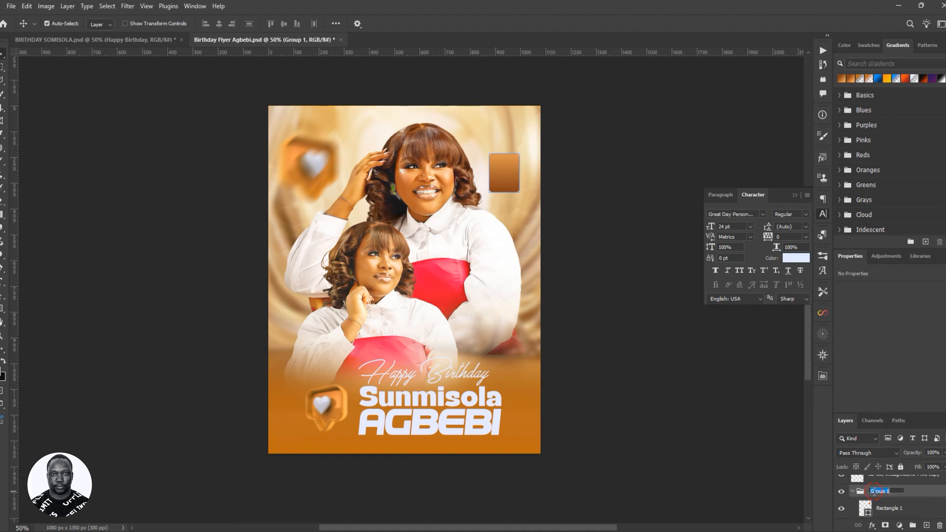
click(901, 508)
text(DATE)
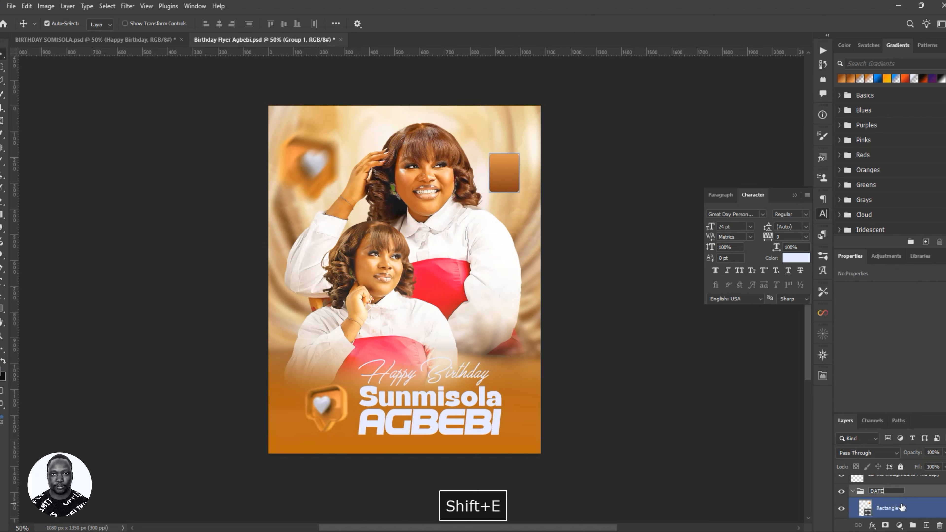
key(Return)
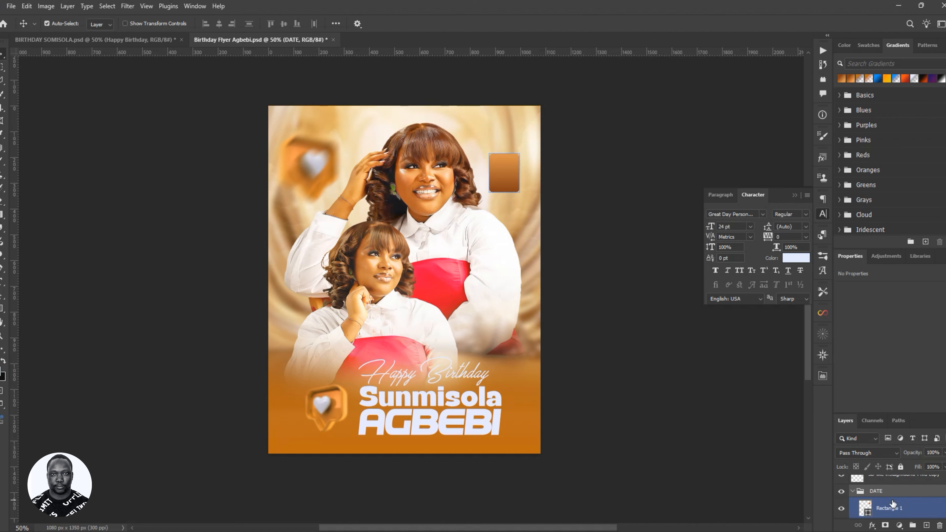
click(894, 507)
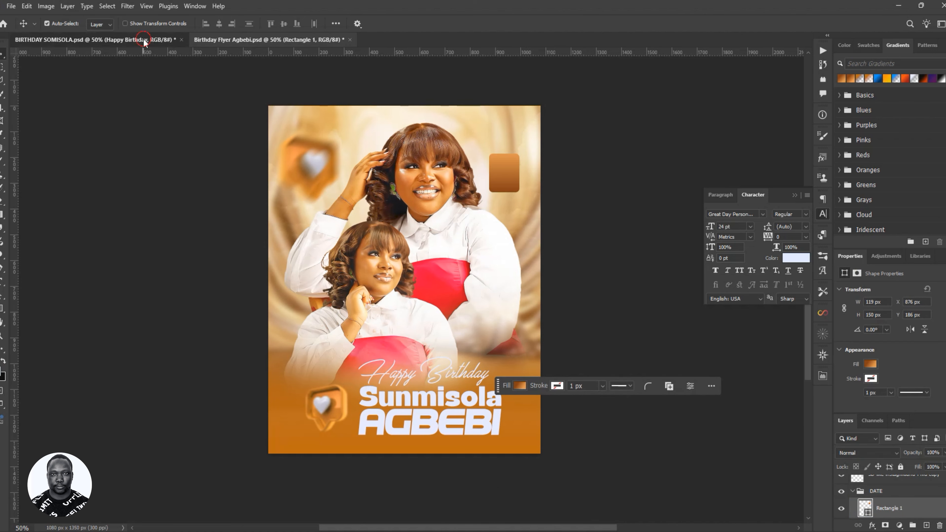
click(170, 39)
click(229, 38)
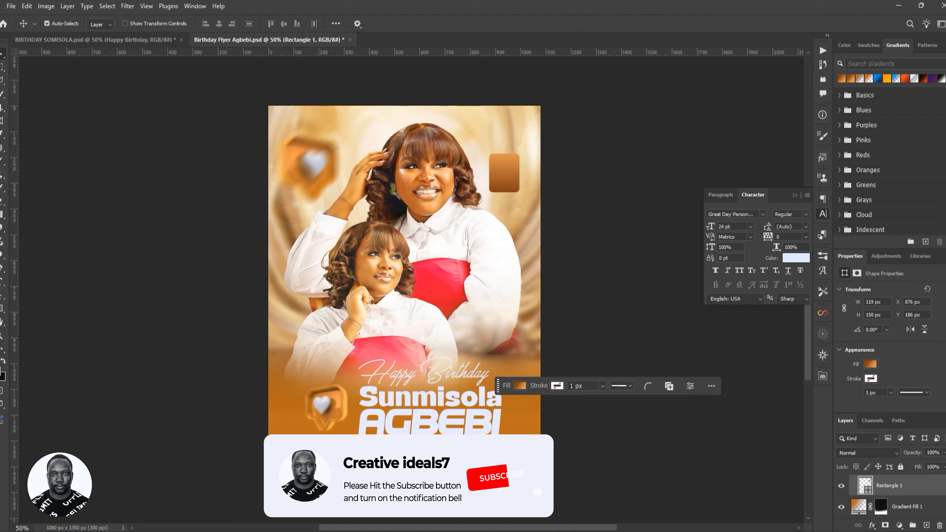
- Add a two-line date text layer reading 2ND / MAY
key(t)
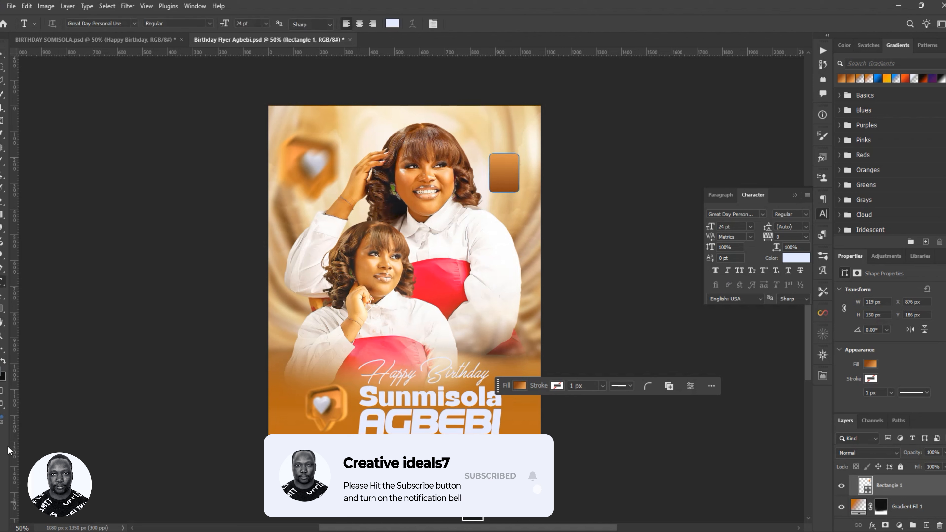
click(354, 135)
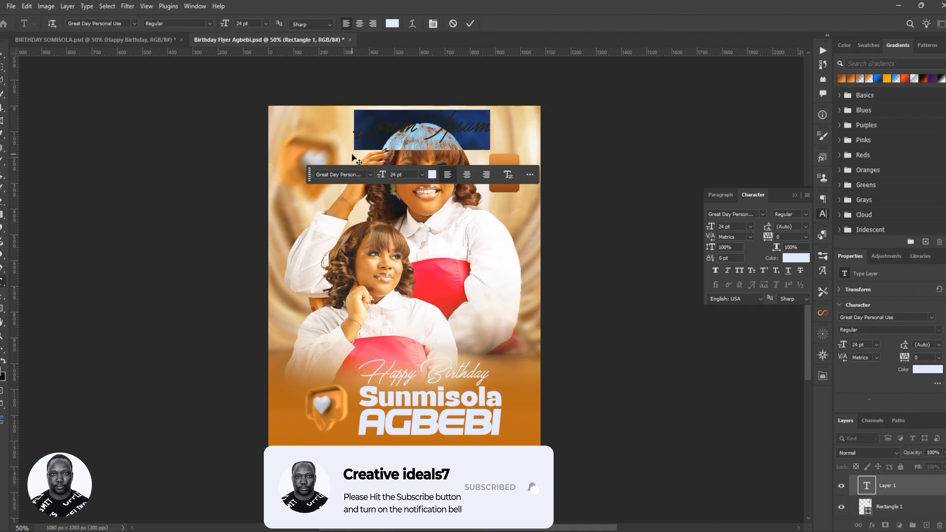
text(2)
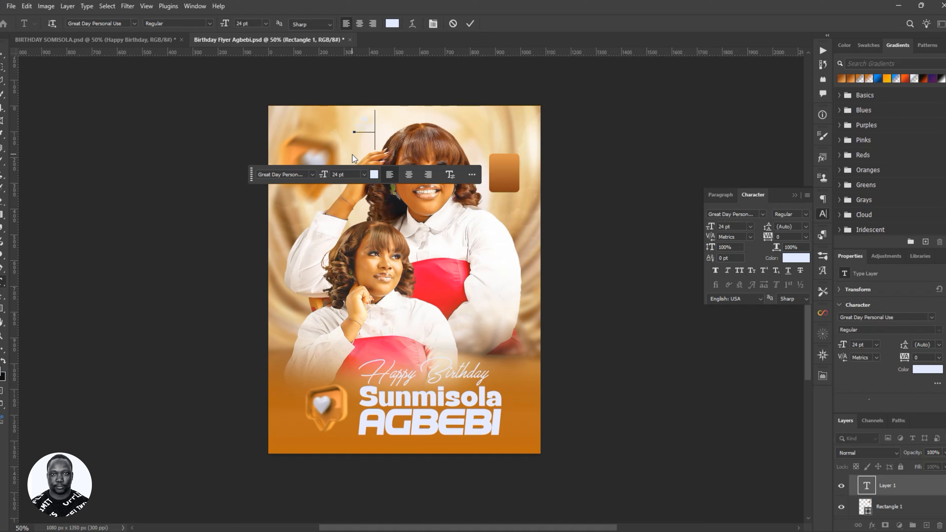
text(D)
key(Return)
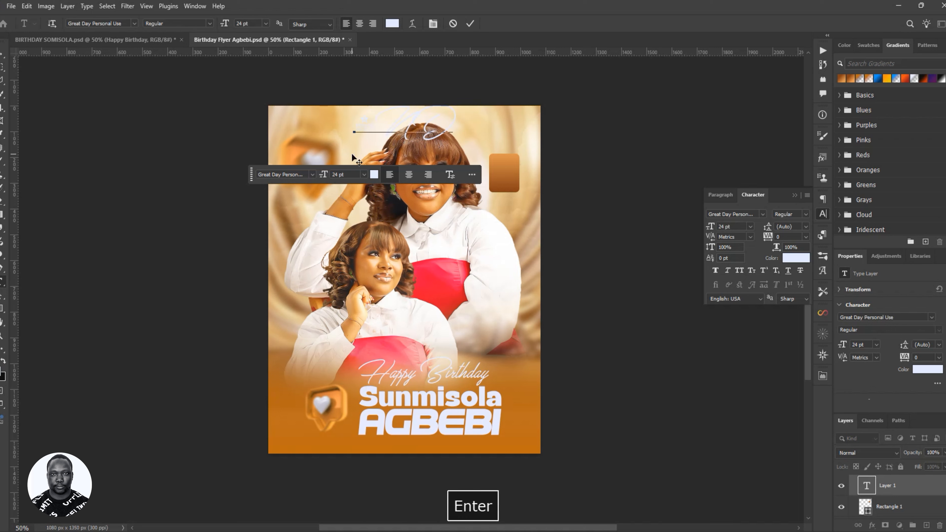
text(MAY)
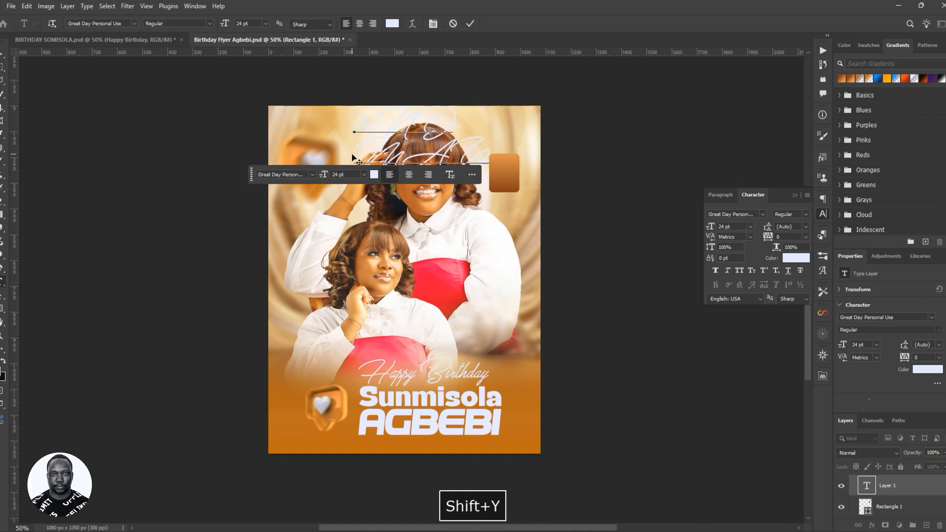
click(469, 25)
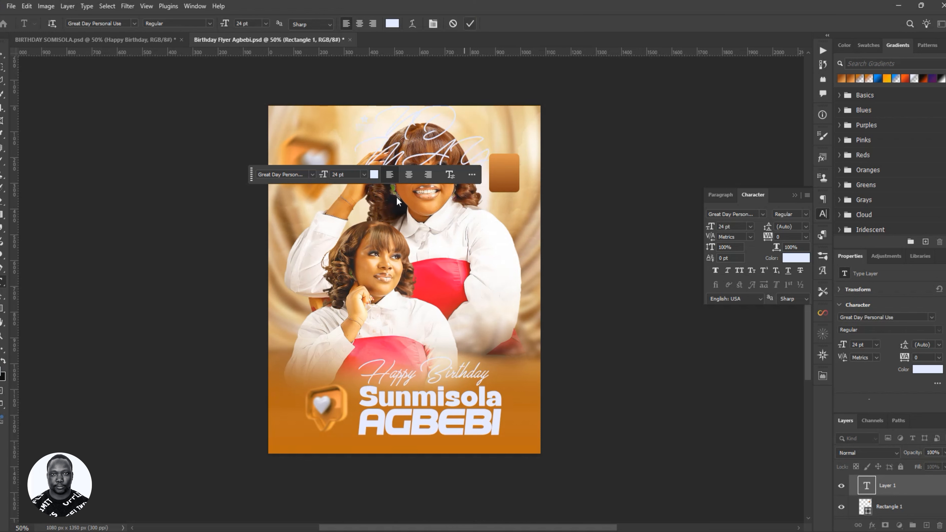
- Set the date text to Miniland Generative at 13 pt and centre it on the orange box
key(v)
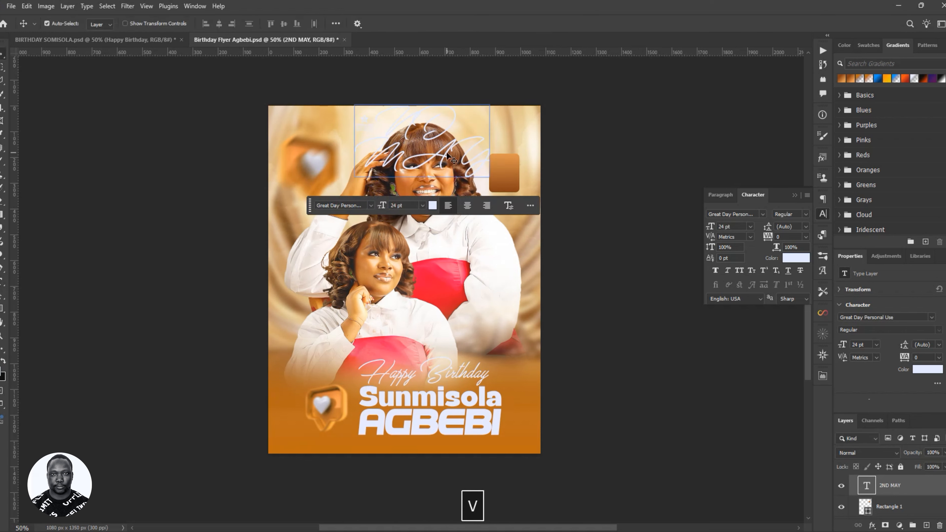
drag(451, 153, 459, 264)
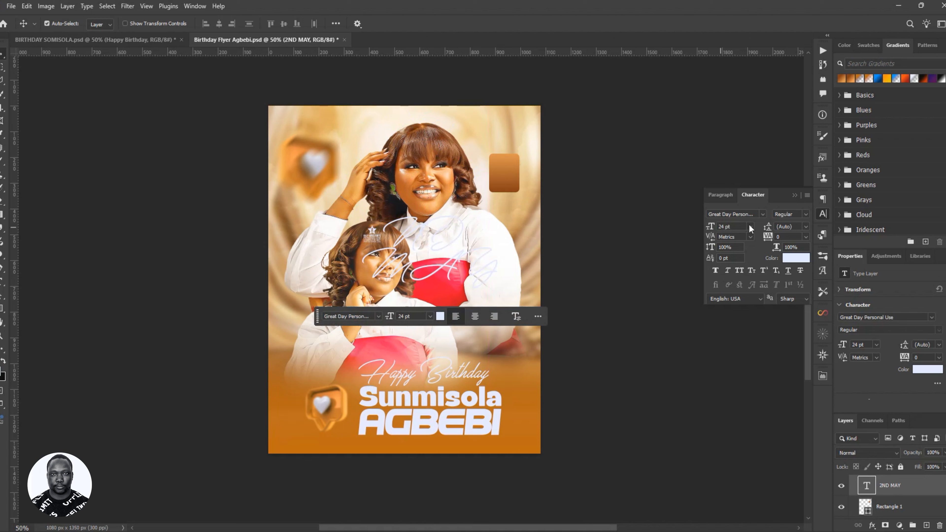
click(763, 214)
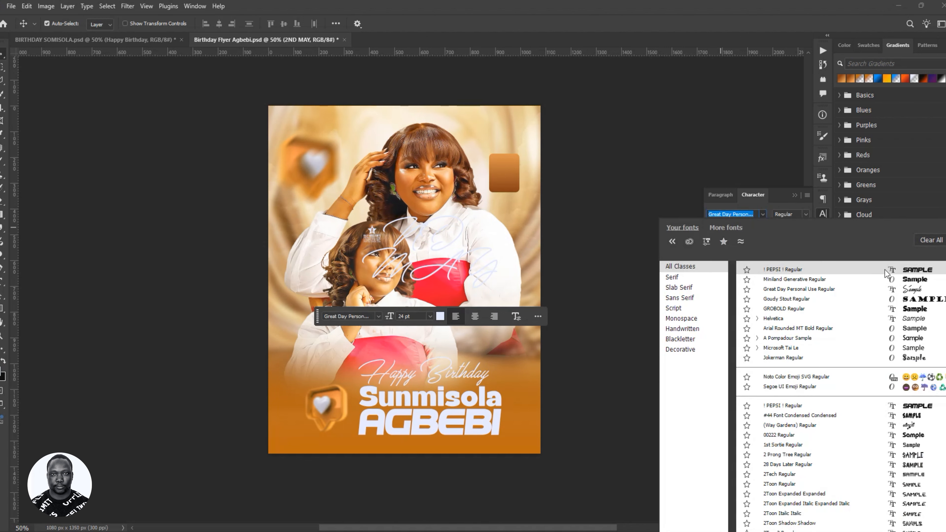
click(909, 280)
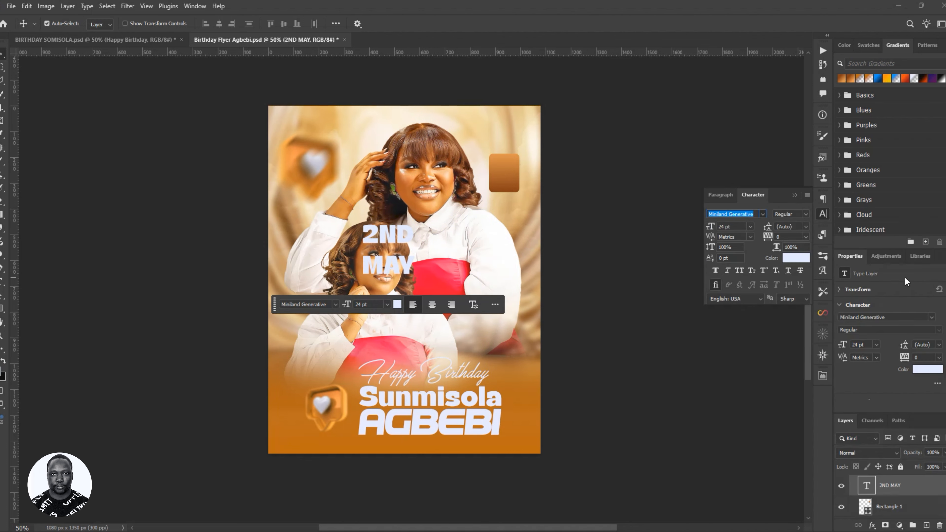
drag(384, 244, 497, 181)
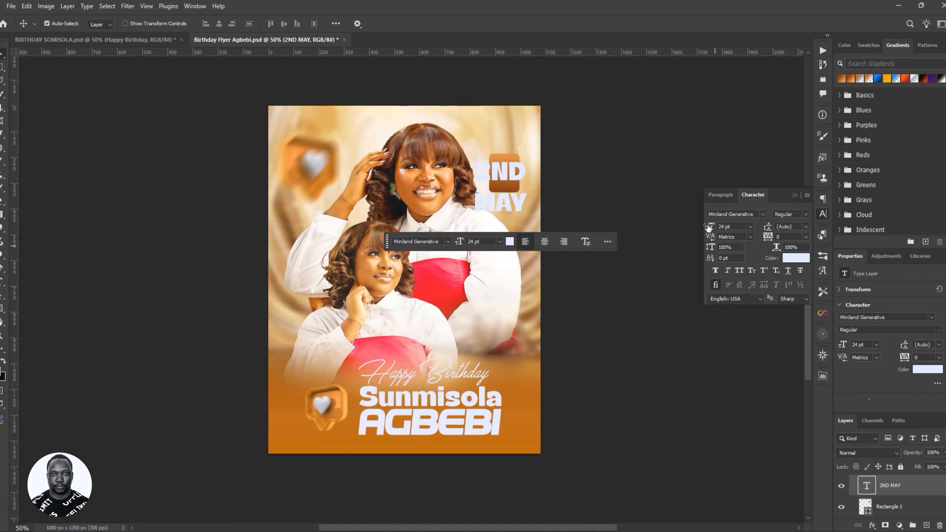
drag(708, 228, 706, 229)
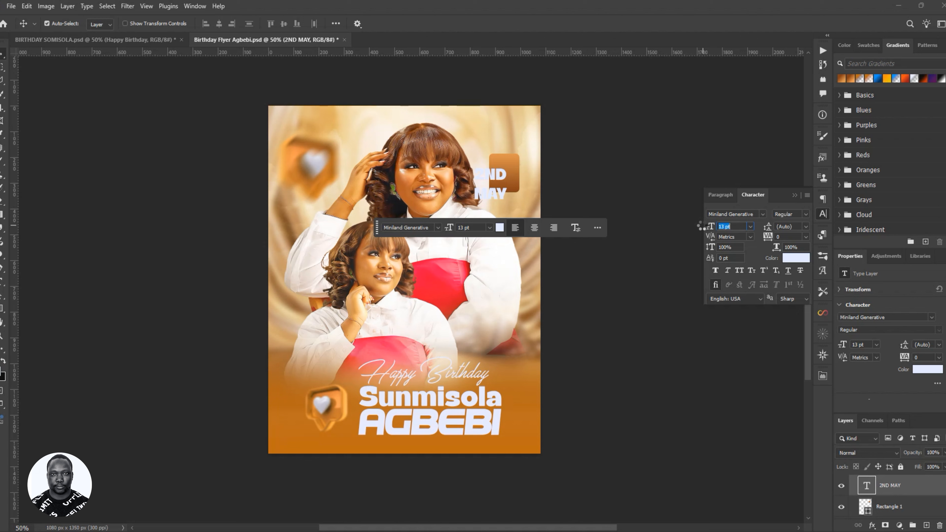
drag(486, 187, 503, 182)
click(517, 189)
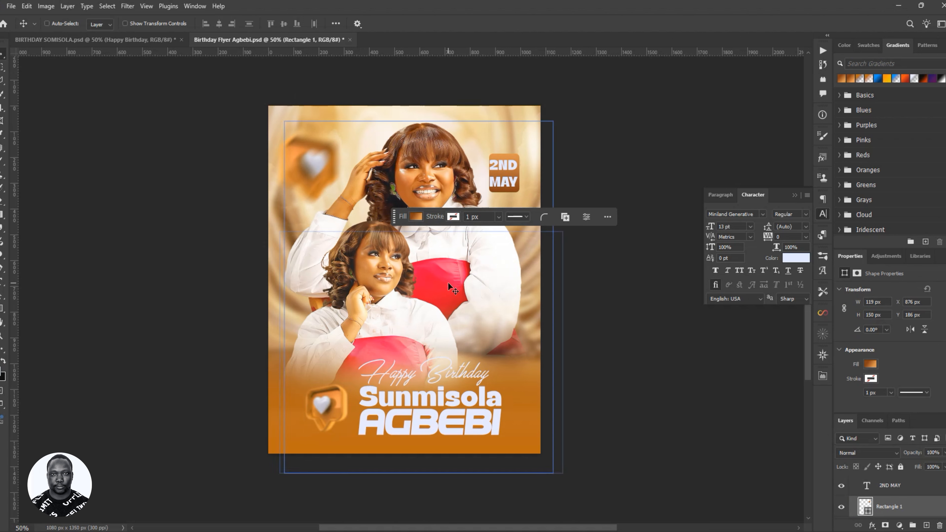
- Widen the orange date box to 125 px
key(ctrl+t)
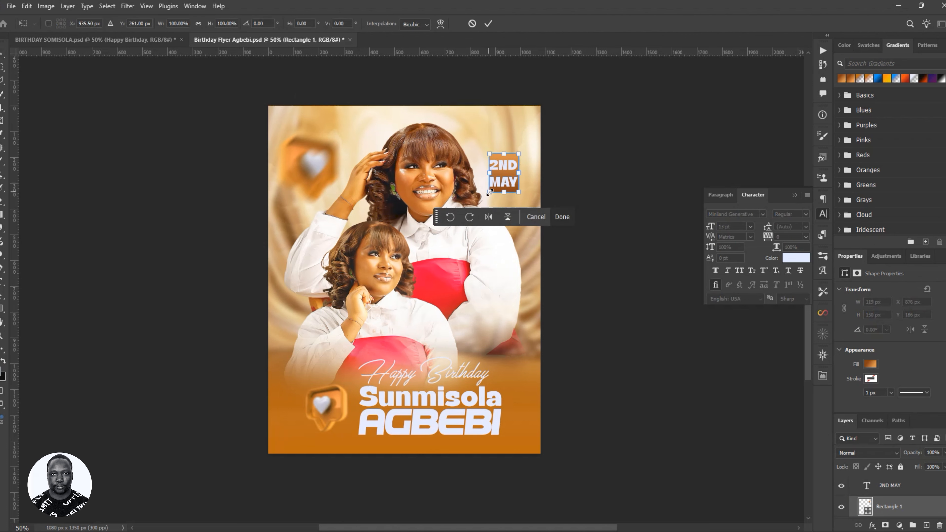
drag(489, 173, 487, 174)
click(488, 25)
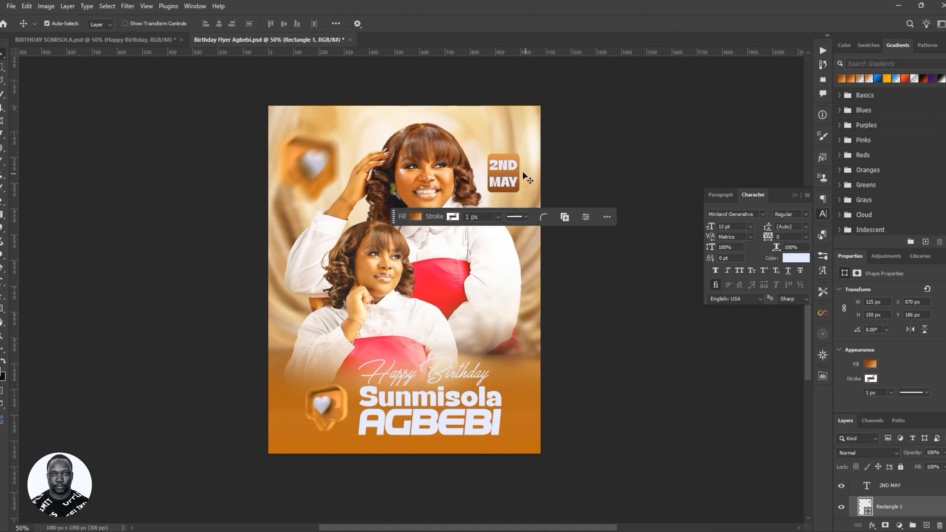
- Set the 2ND MAY text to 10 pt and centre it in the orange box
click(516, 170)
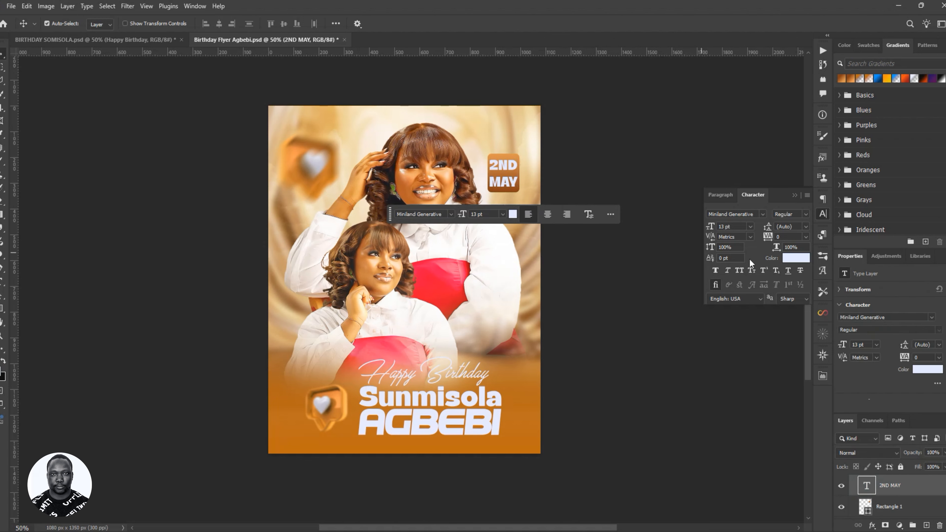
drag(715, 231, 721, 233)
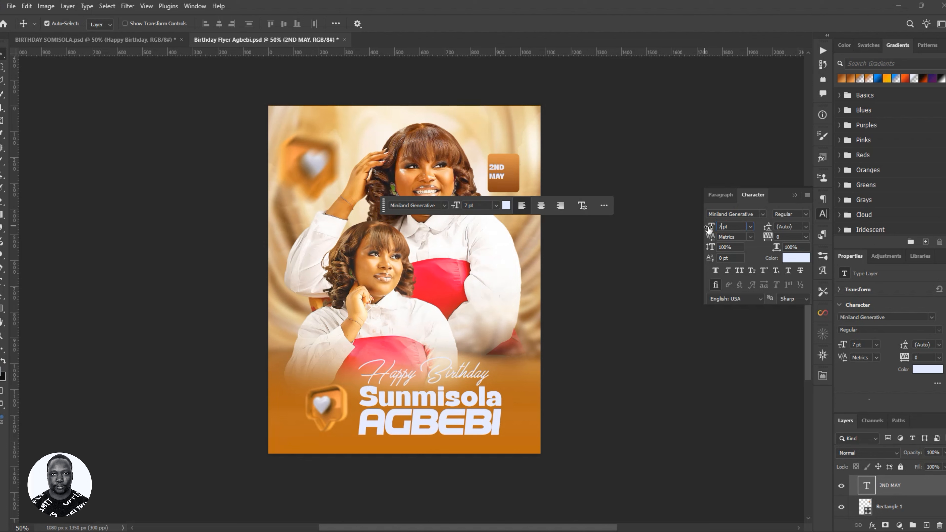
drag(709, 229, 694, 232)
text(10)
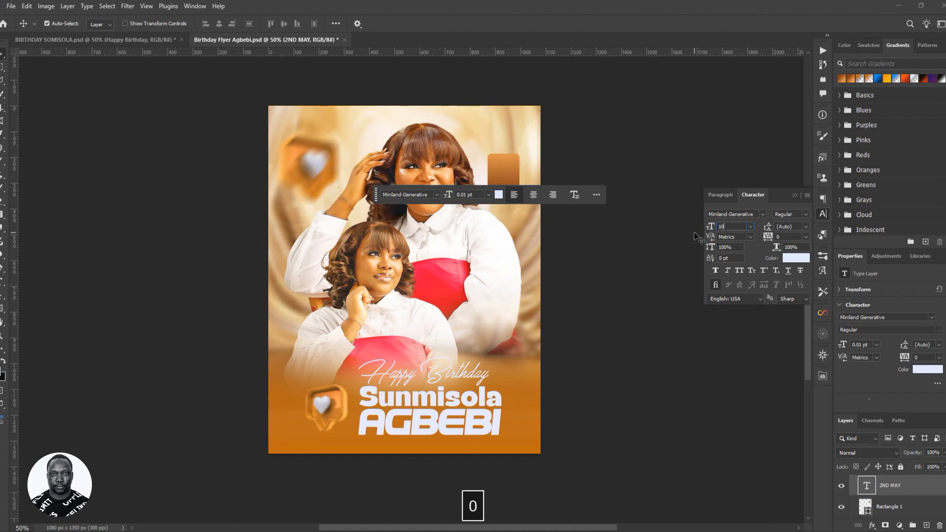
key(Return)
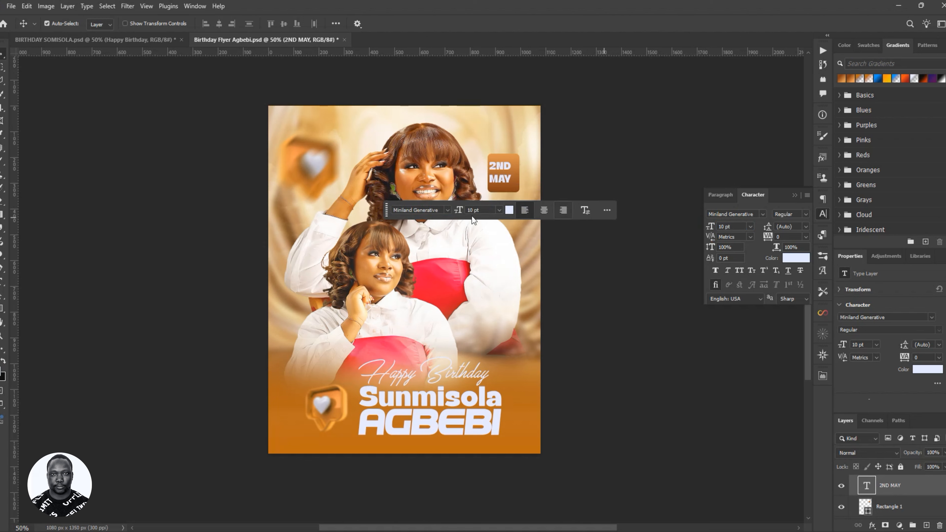
drag(500, 180, 502, 180)
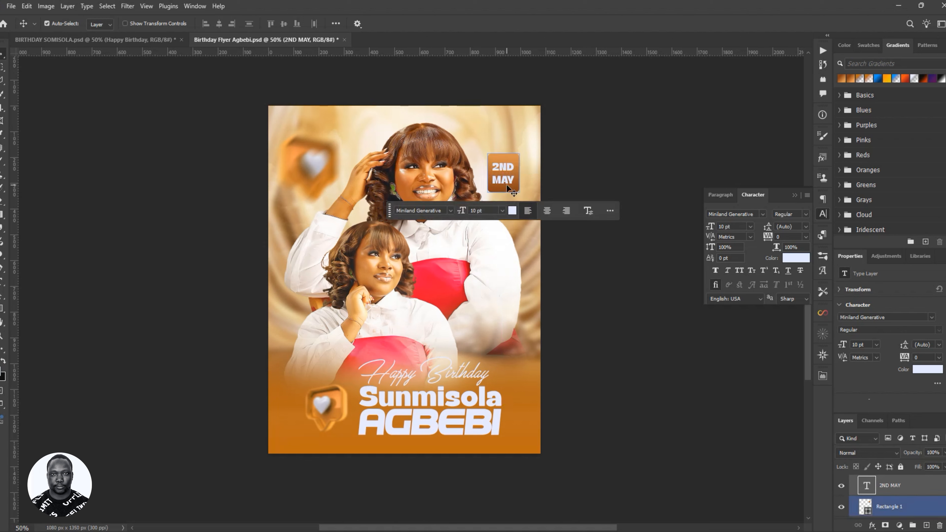
- Switch the date text to the 00222 font, enlarge it about 125% and nudge it into place
click(763, 215)
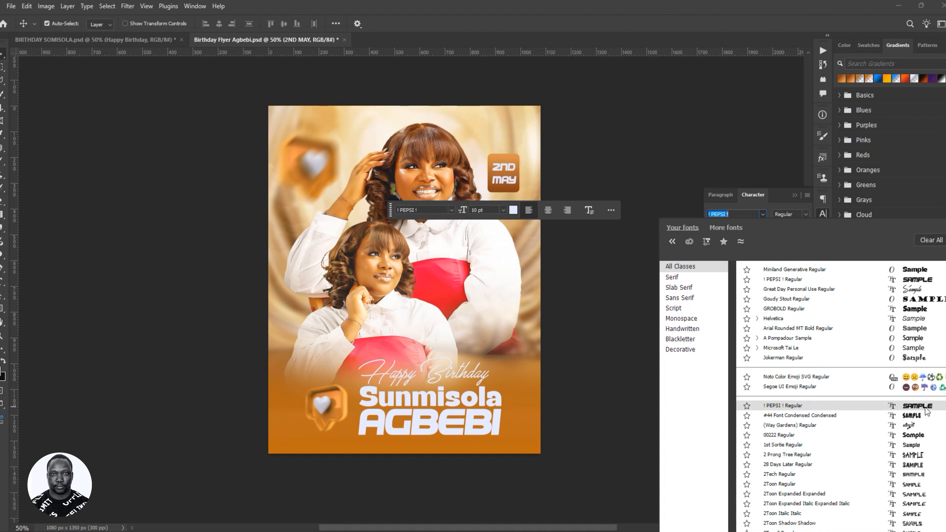
click(922, 435)
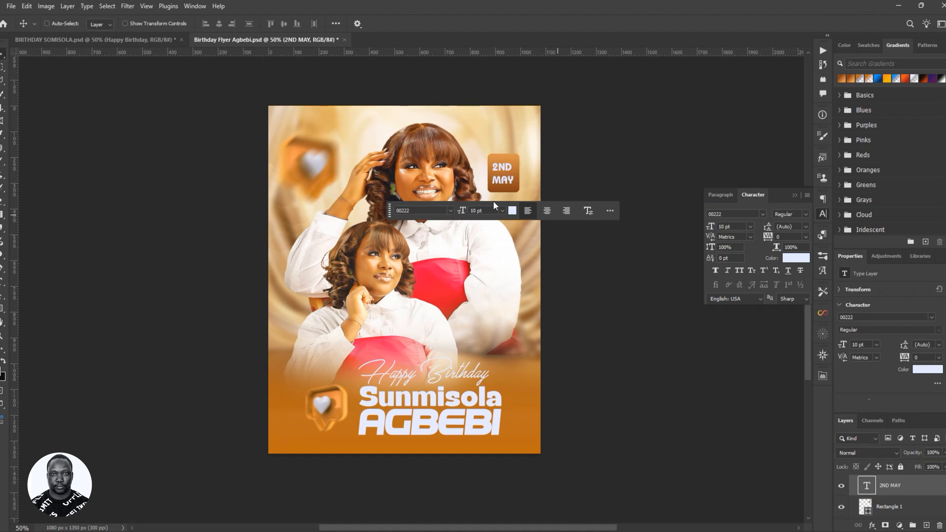
key(ctrl+t)
drag(510, 181, 519, 191)
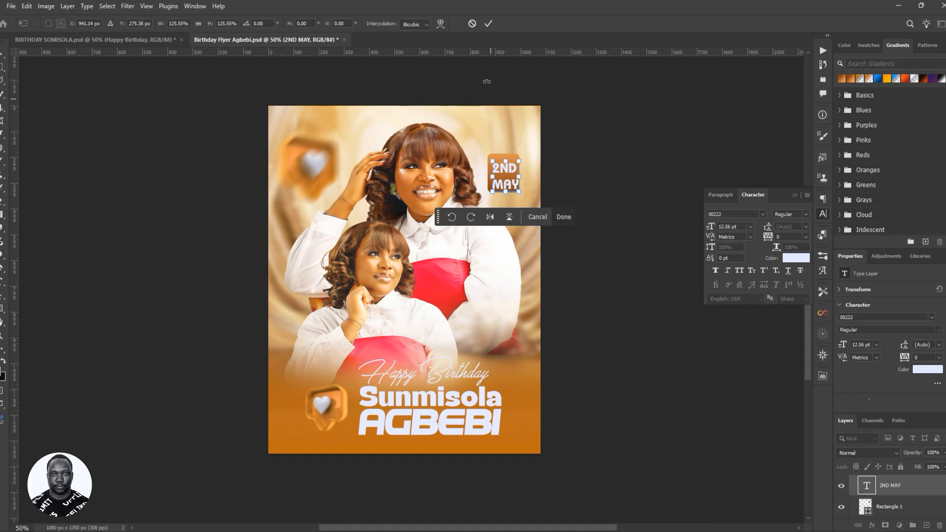
click(487, 24)
key(Left)
key(Left)
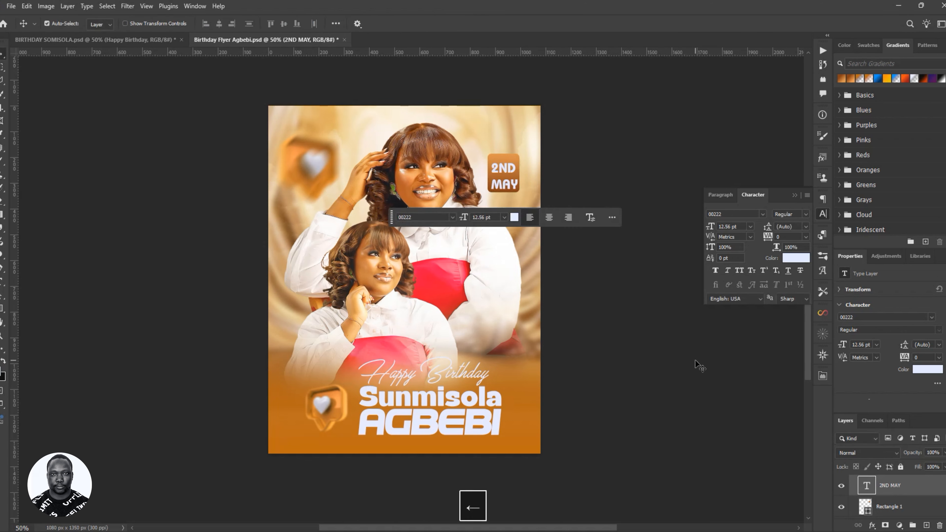
key(Up)
key(Up)
key(Up)
key(Left)
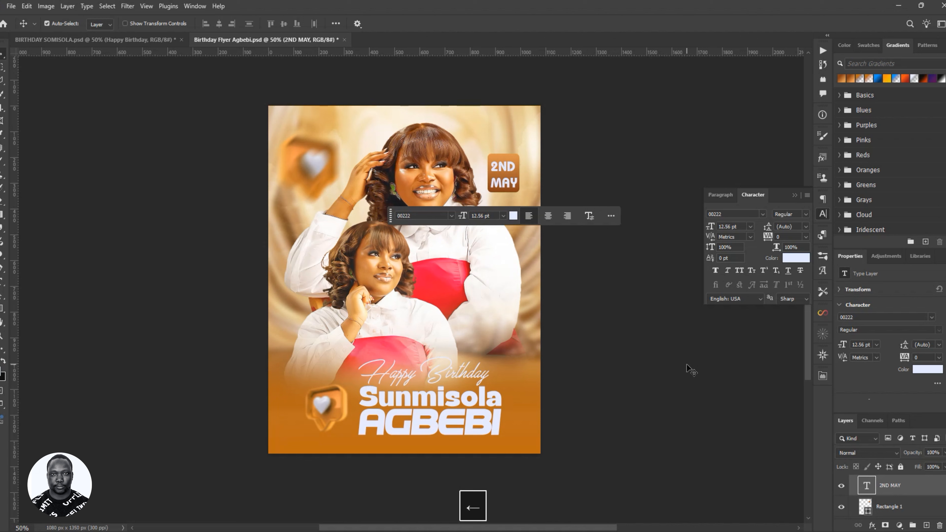
- Save the flyer and move the DATE group to the top of the layer stack
key(ctrl+s)
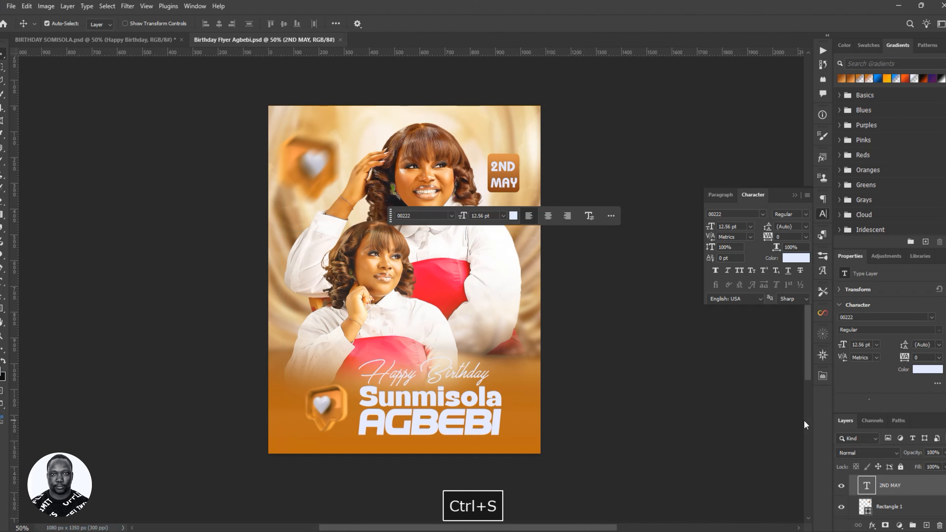
scroll(883, 487, up, 1)
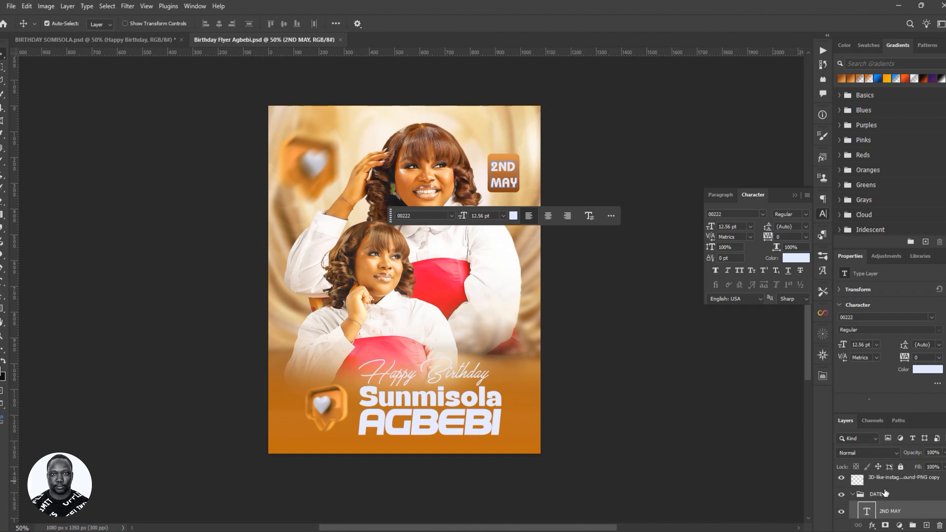
click(844, 495)
click(843, 495)
click(853, 494)
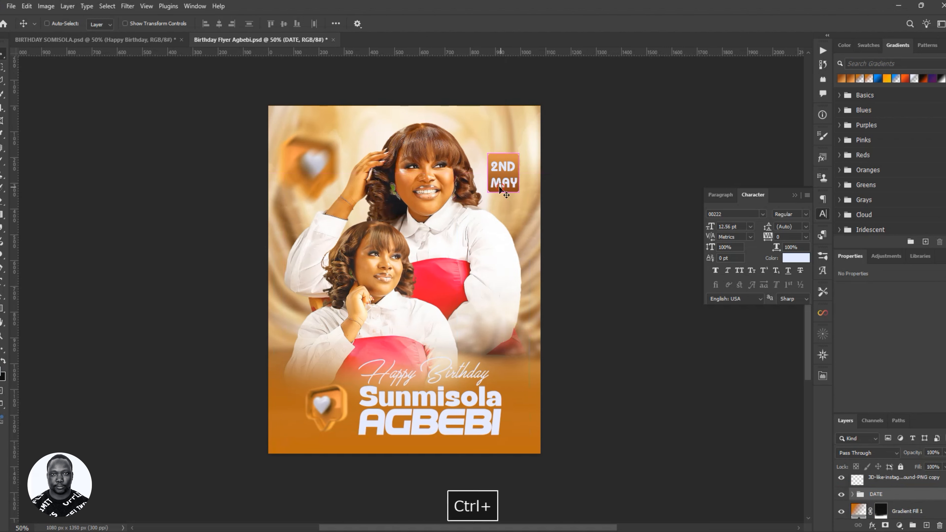
drag(499, 194, 523, 225)
drag(897, 492, 891, 473)
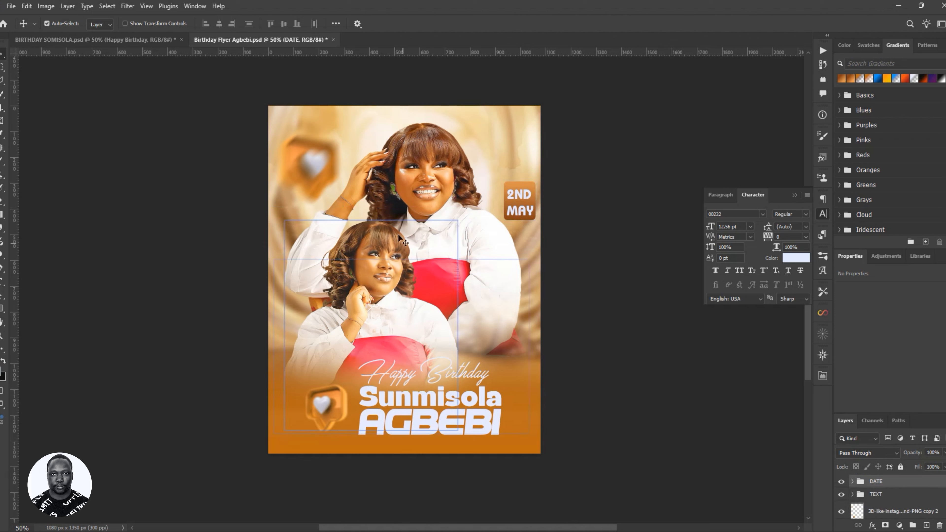
- Move the 2ND MAY badge to the flyer's left side and push the heart into the top-left corner
key(ctrl)
drag(529, 212, 309, 223)
key(ctrl)
drag(310, 159, 278, 128)
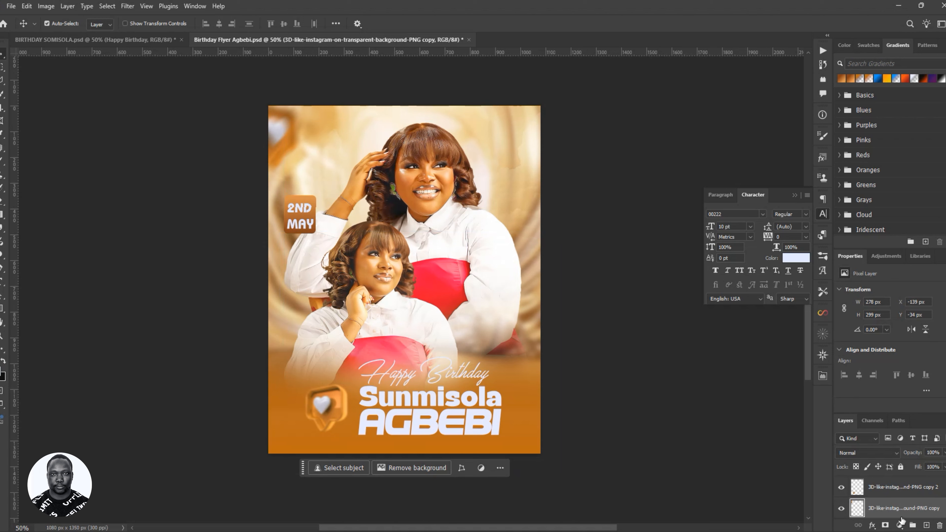
- Raise the 2ND MAY badge beside the top woman's head and save the flyer
scroll(894, 499, up, 3)
click(876, 481)
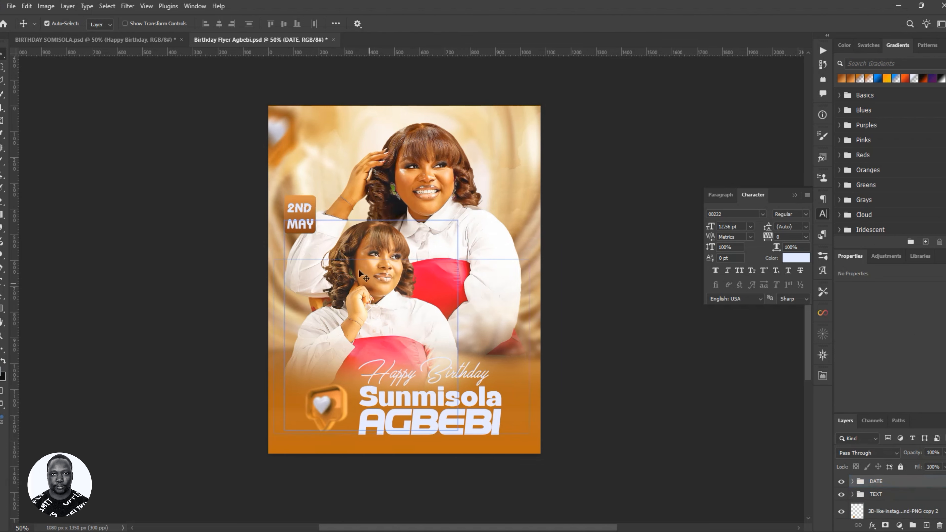
drag(315, 239, 312, 184)
key(ctrl+s)
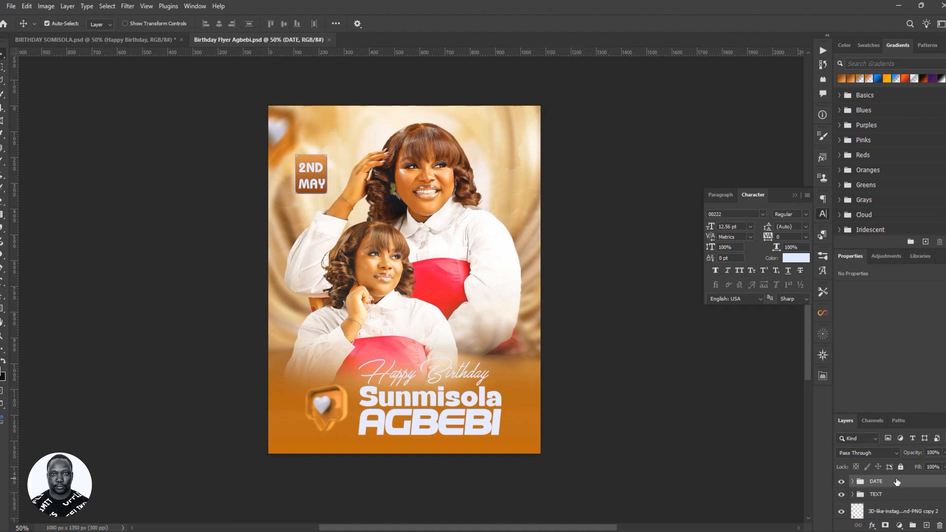
scroll(903, 482, down, 3)
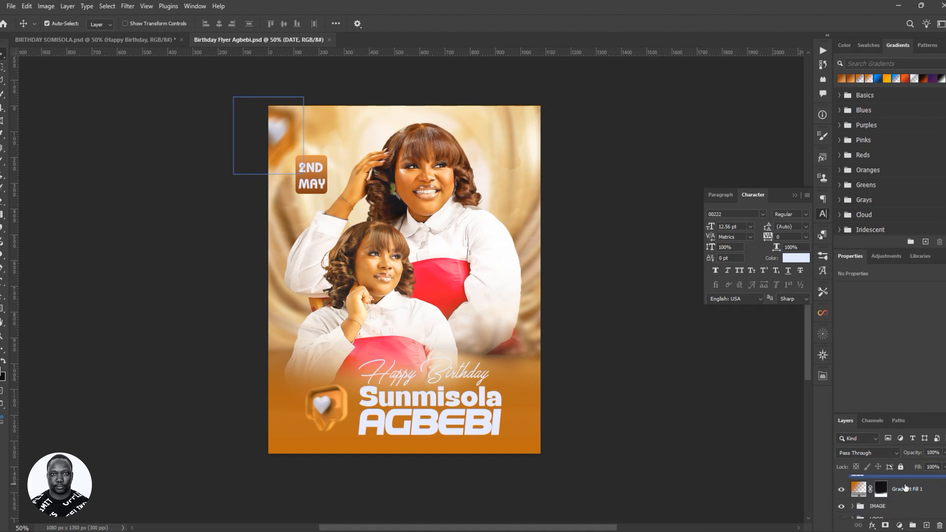
- Show the hidden chess king layer in the BG group and move it in front of the women
click(905, 486)
click(850, 511)
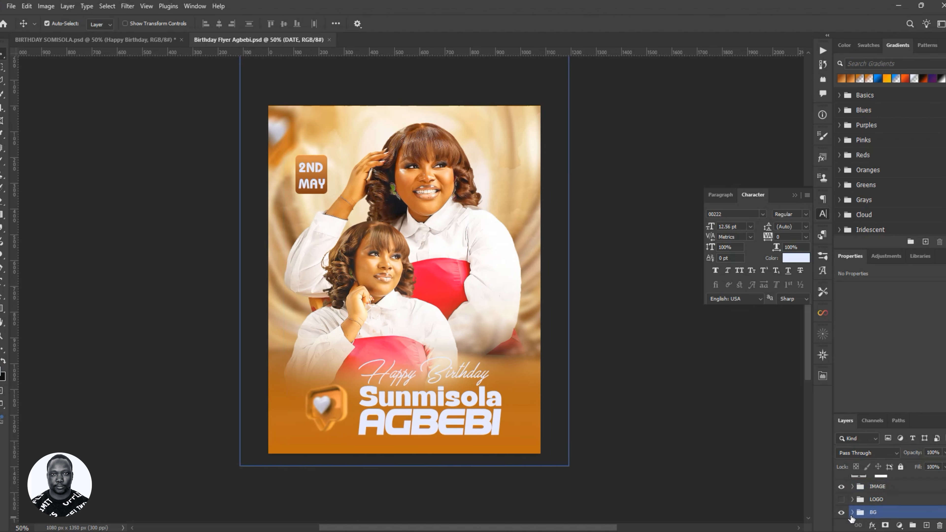
click(852, 512)
scroll(845, 486, down, 3)
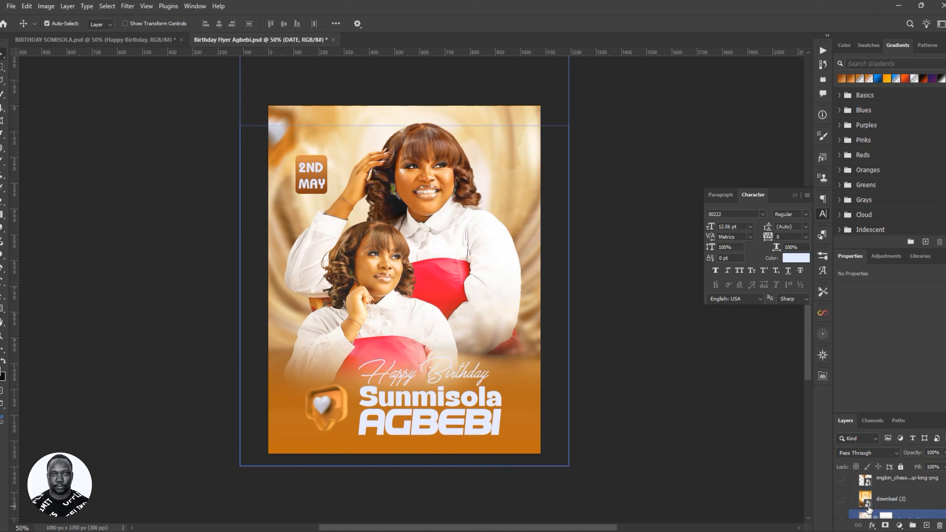
click(841, 482)
click(904, 483)
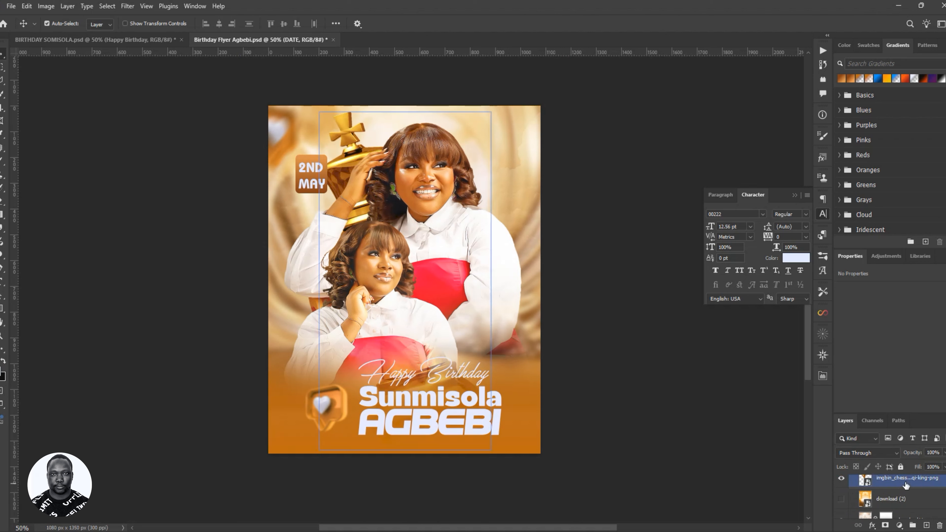
scroll(900, 495, up, 1)
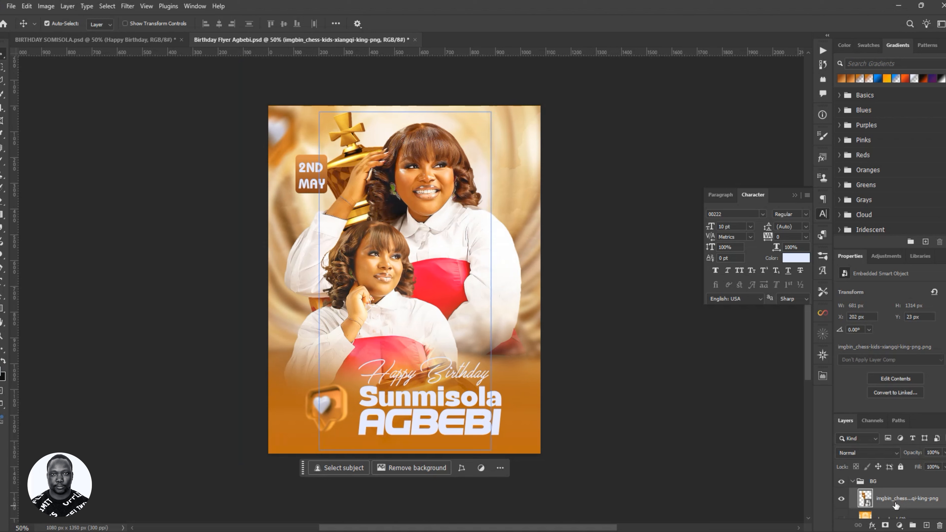
drag(899, 505, 900, 477)
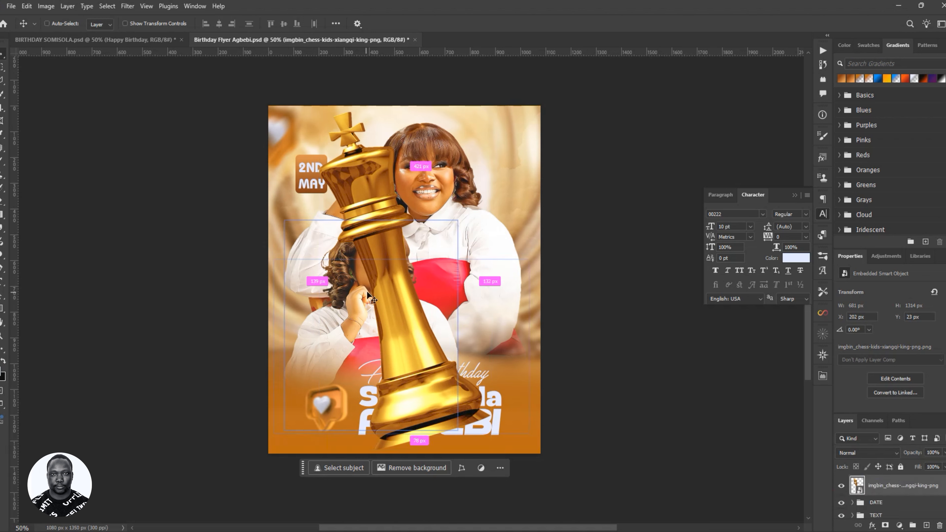
- Shrink the chess king to about 16% and move it to the flyer's right edge
key(ctrl+t)
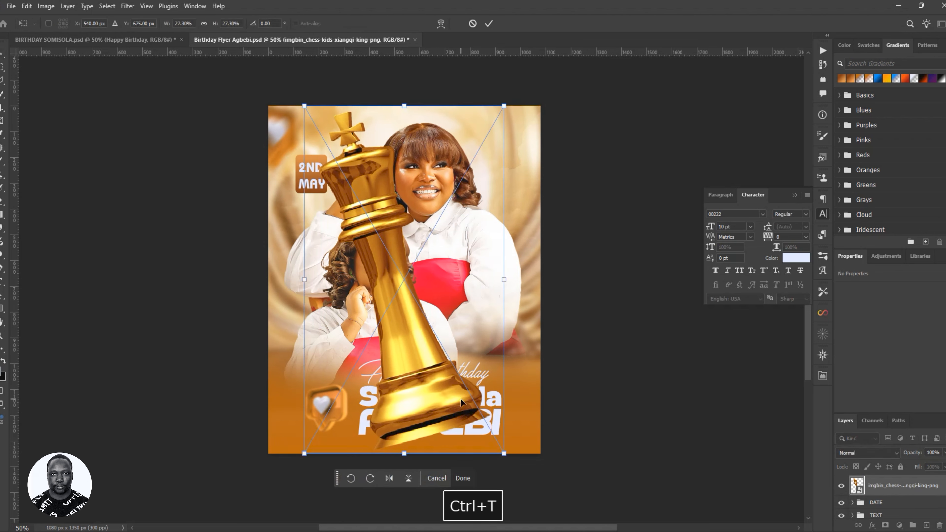
drag(499, 451, 478, 369)
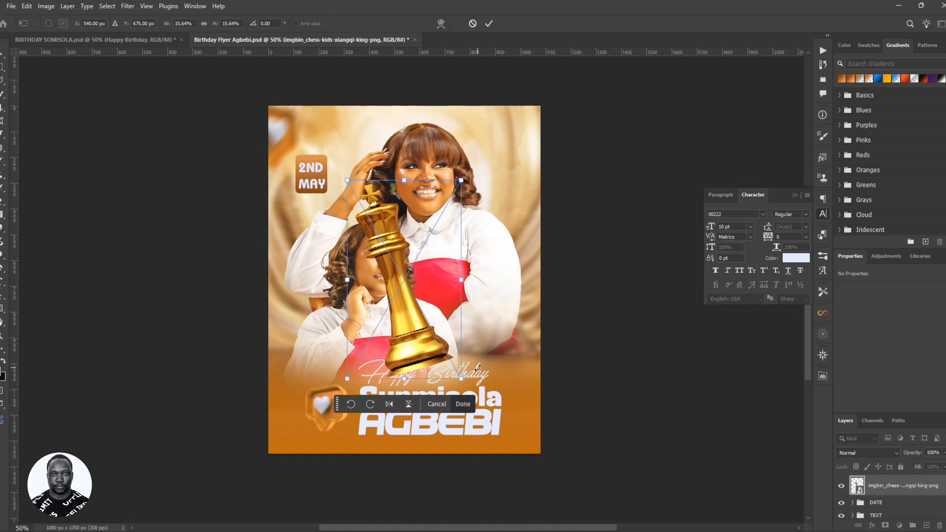
click(486, 26)
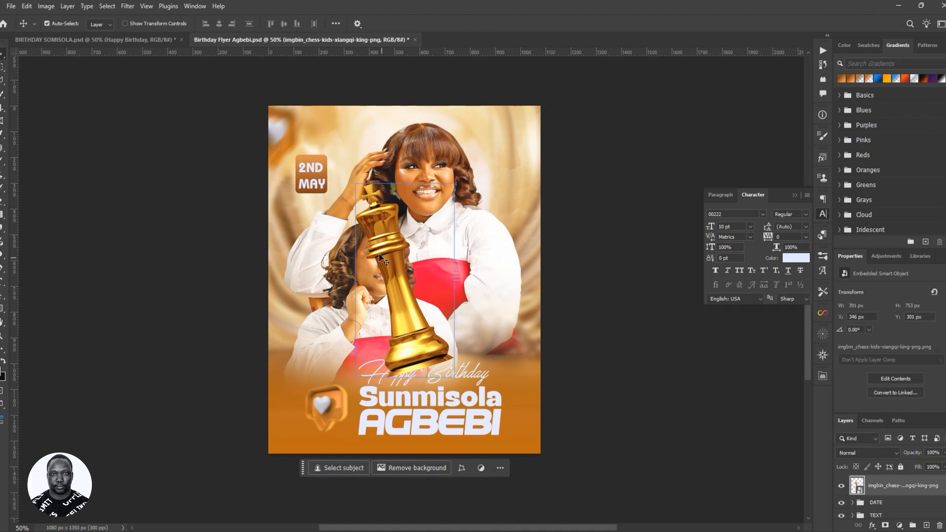
drag(399, 285, 490, 245)
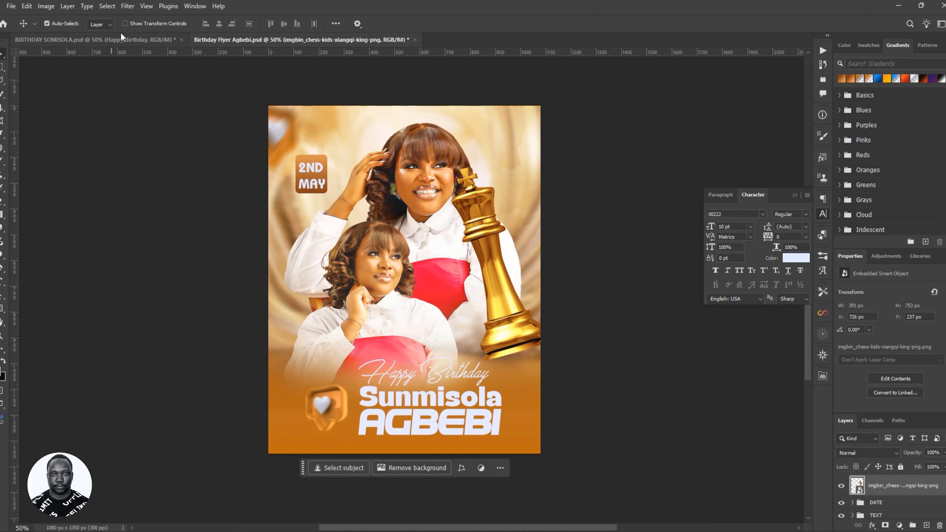
- Give the chess king a 43°, 46-pixel Motion Blur, move it lower right, and duplicate it
click(127, 6)
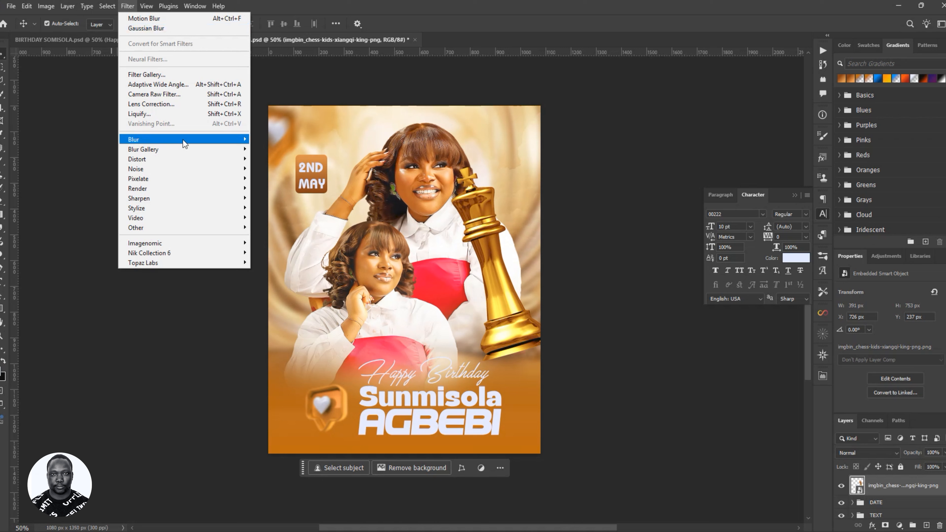
mouse_move(193, 142)
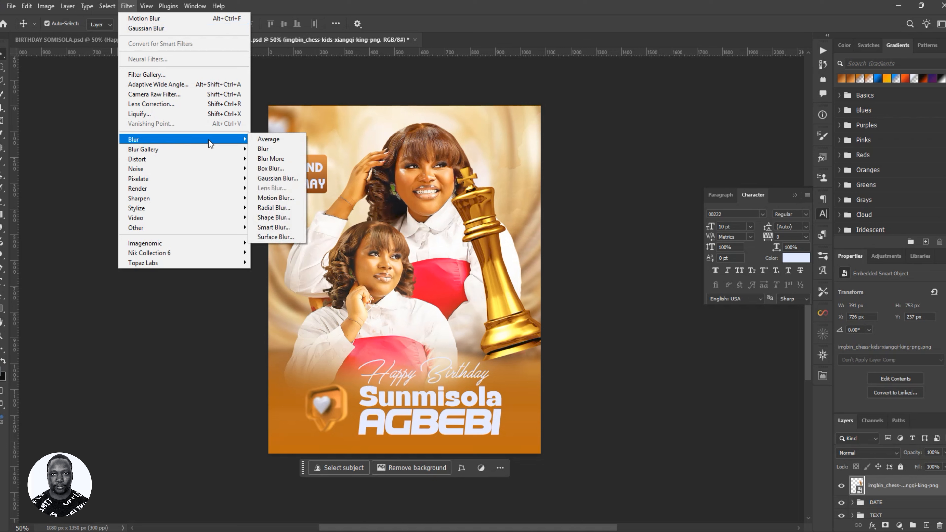
click(285, 198)
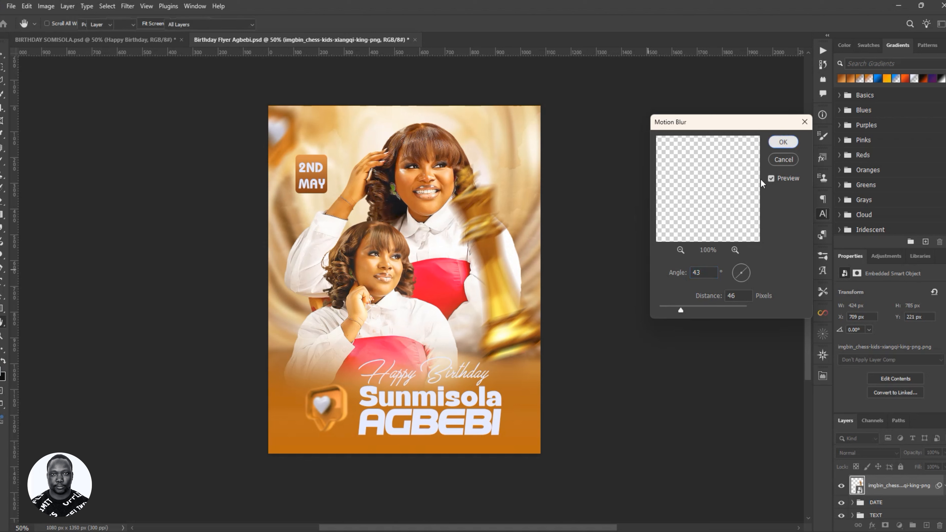
click(783, 142)
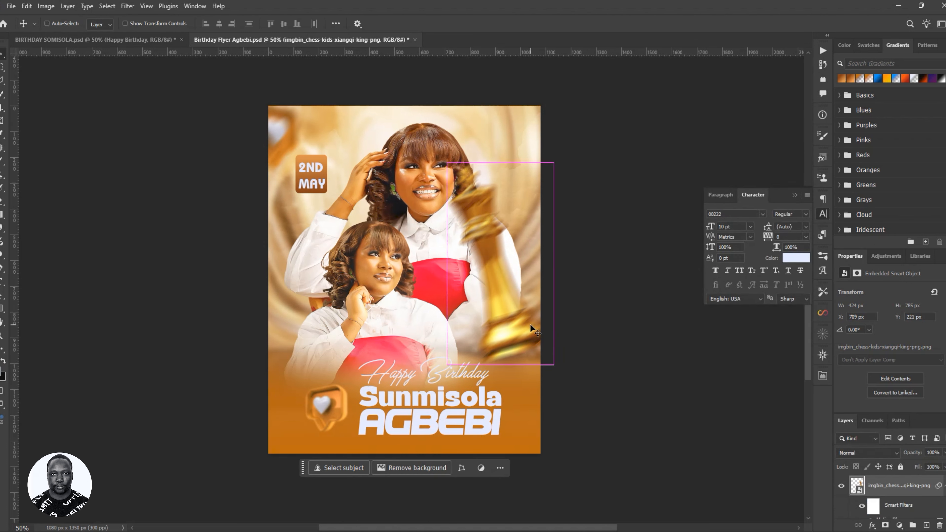
drag(530, 324, 567, 474)
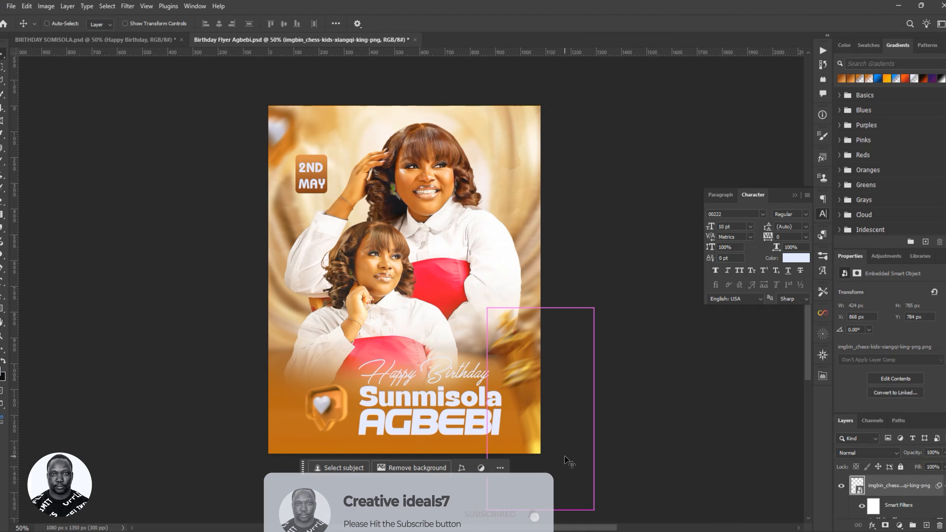
key(ctrl+j)
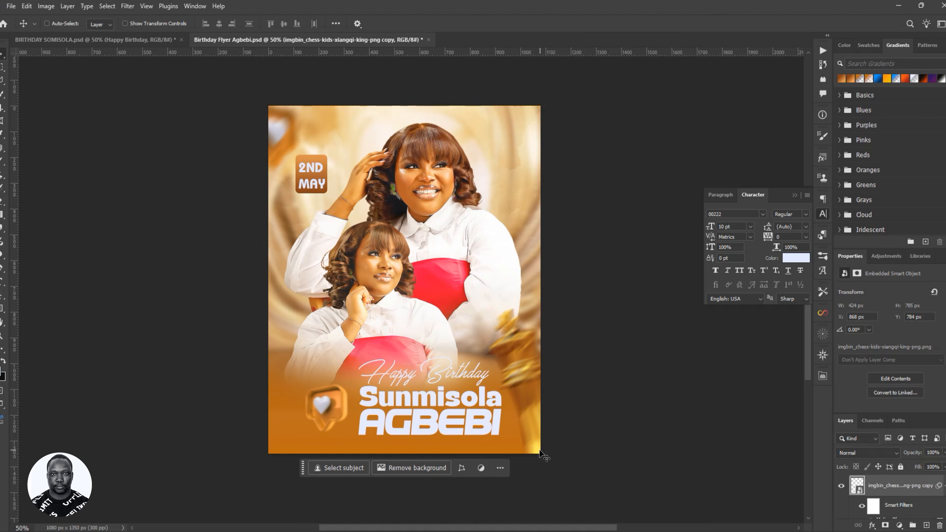
- Flip the chess king copy horizontally, shrink it, and place it in the lower-left corner
key(ctrl+t)
click(480, 211)
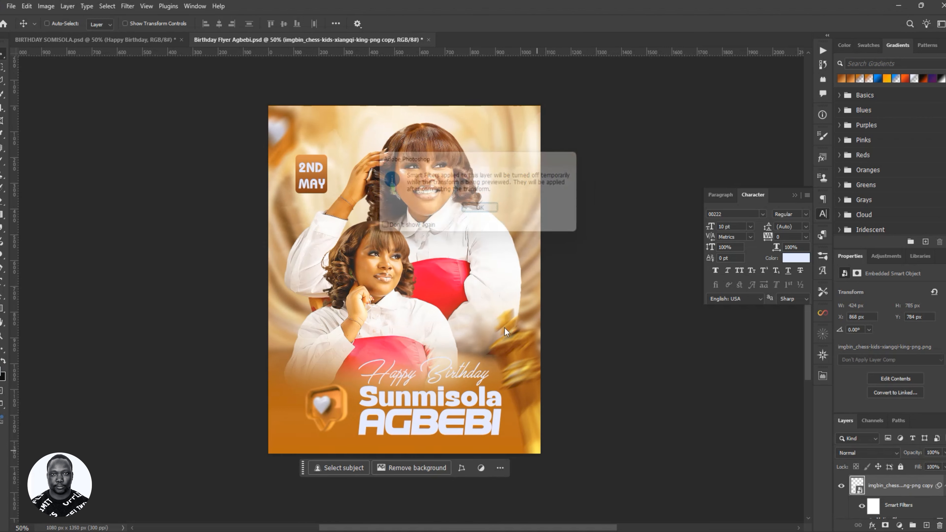
drag(523, 402, 305, 441)
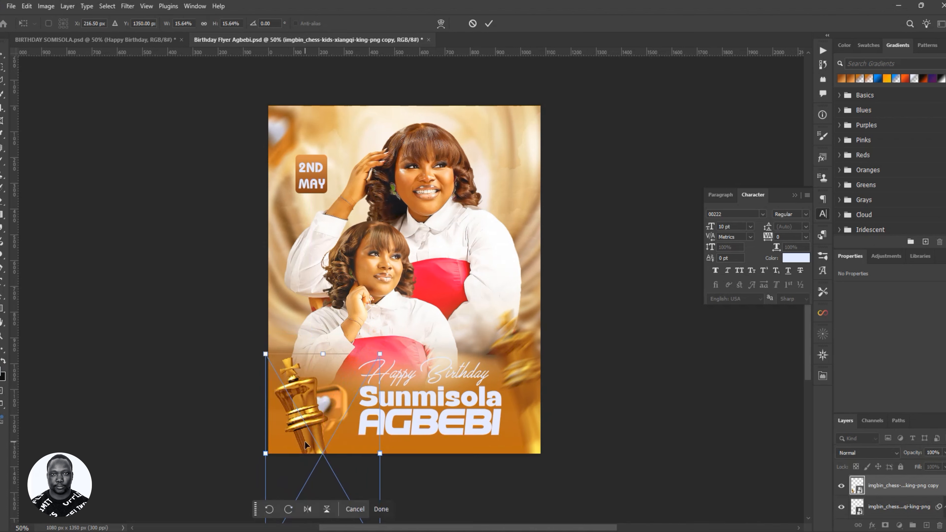
right_click(317, 394)
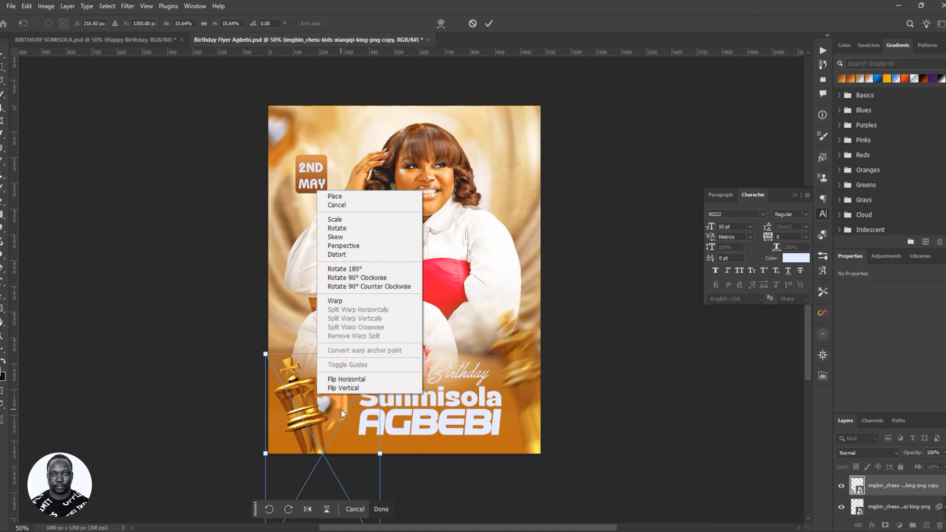
click(354, 380)
drag(352, 435, 294, 433)
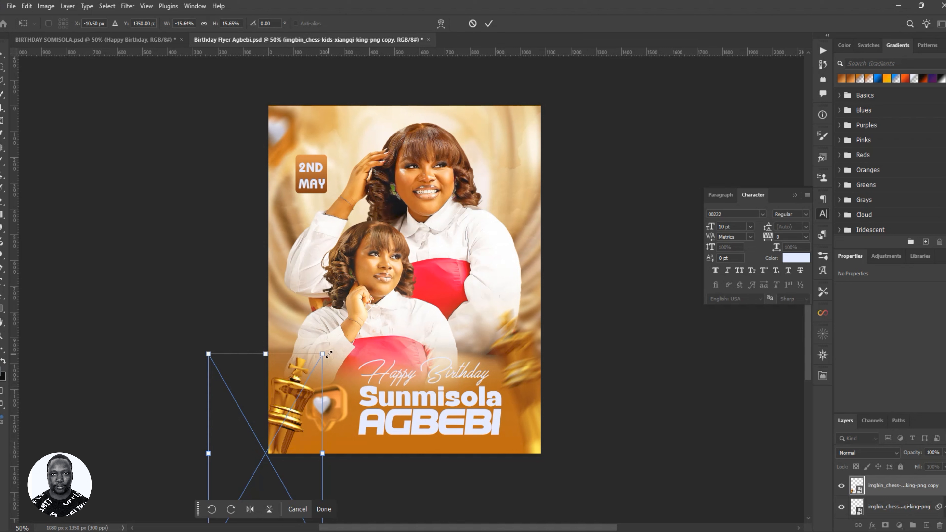
drag(329, 354, 271, 454)
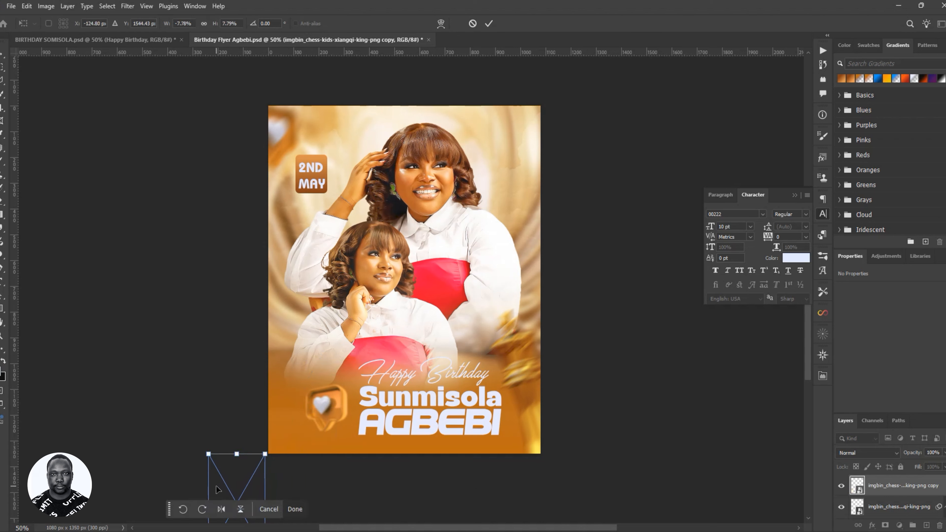
drag(218, 490, 269, 418)
click(489, 24)
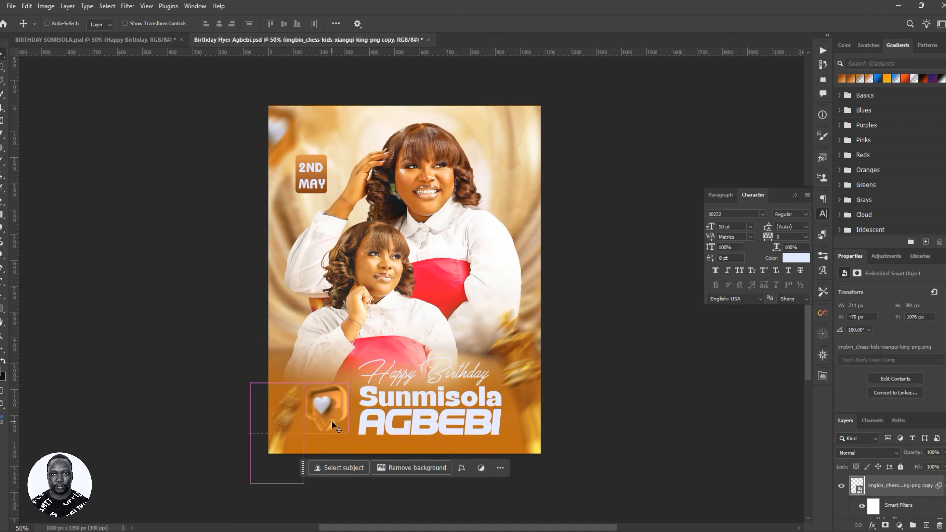
- Enlarge the chess king copy slightly and settle it down into the corner
key(ctrl+t)
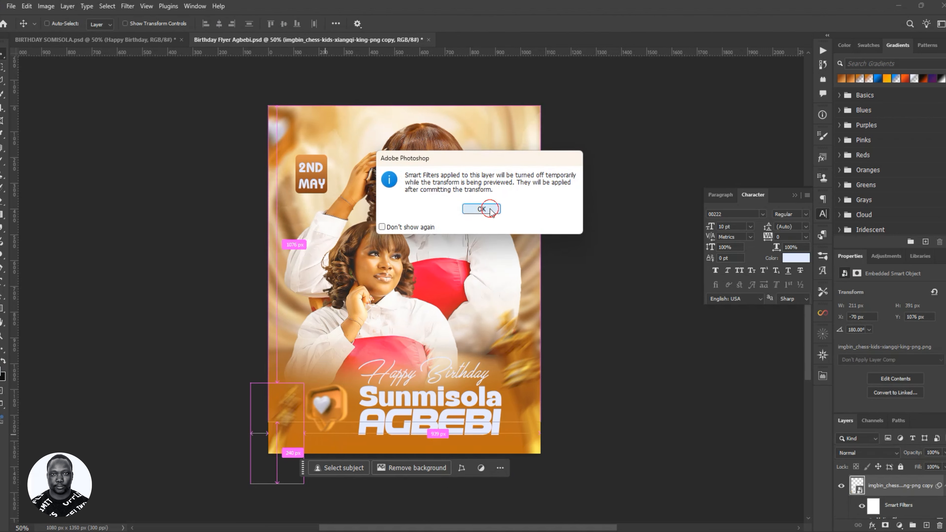
click(482, 208)
drag(305, 383, 319, 357)
drag(297, 396, 277, 428)
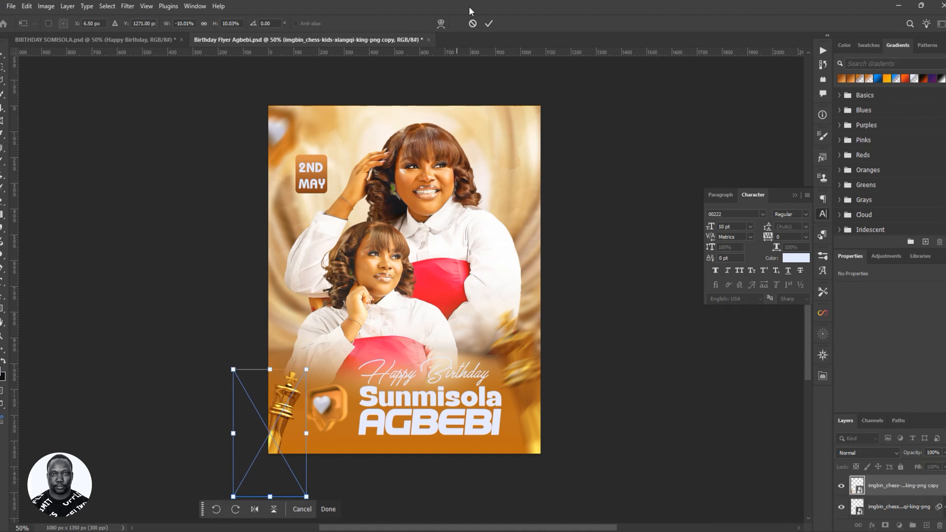
click(488, 23)
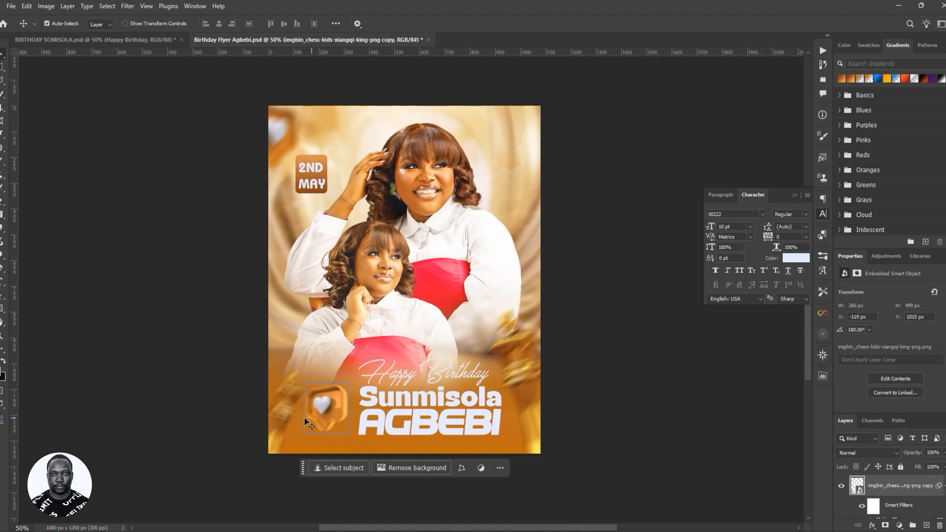
- Shift the heart icon slightly right and save the flyer
drag(330, 415, 300, 402)
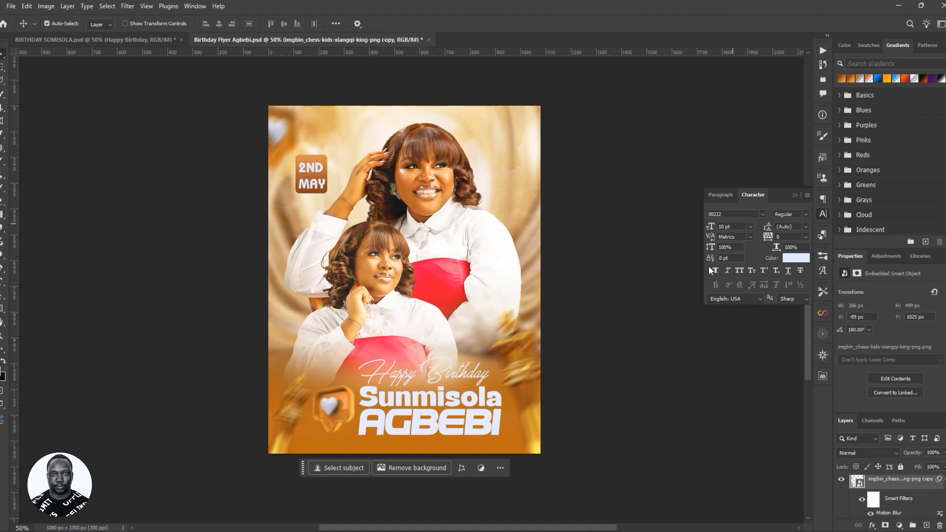
scroll(492, 234, down, 2)
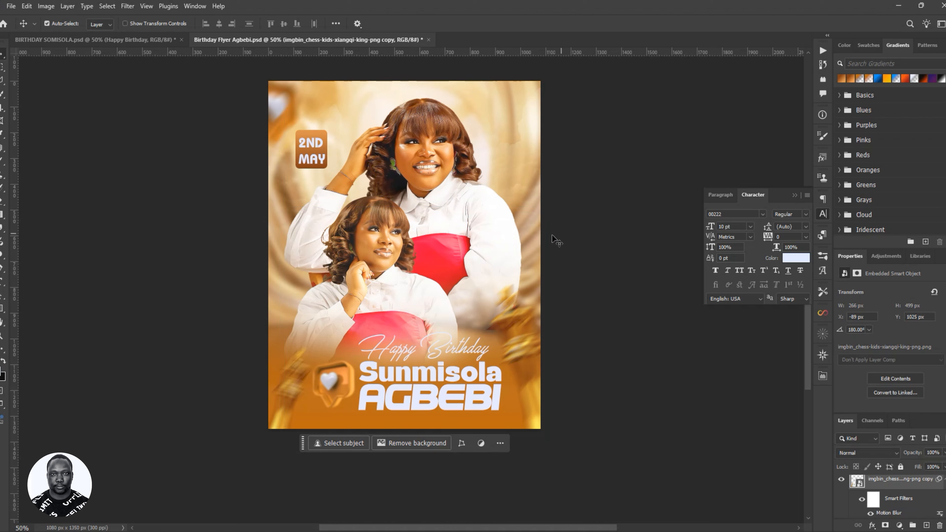
click(943, 483)
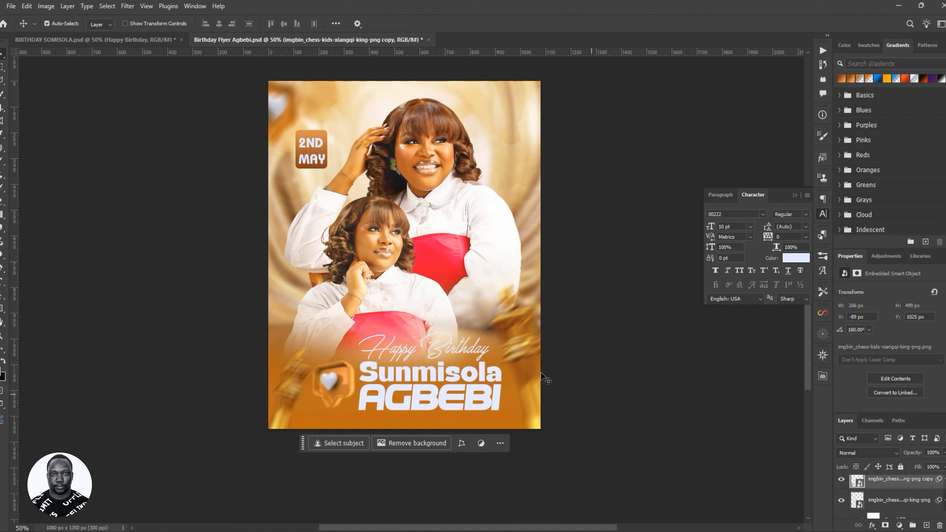
key(ctrl+s)
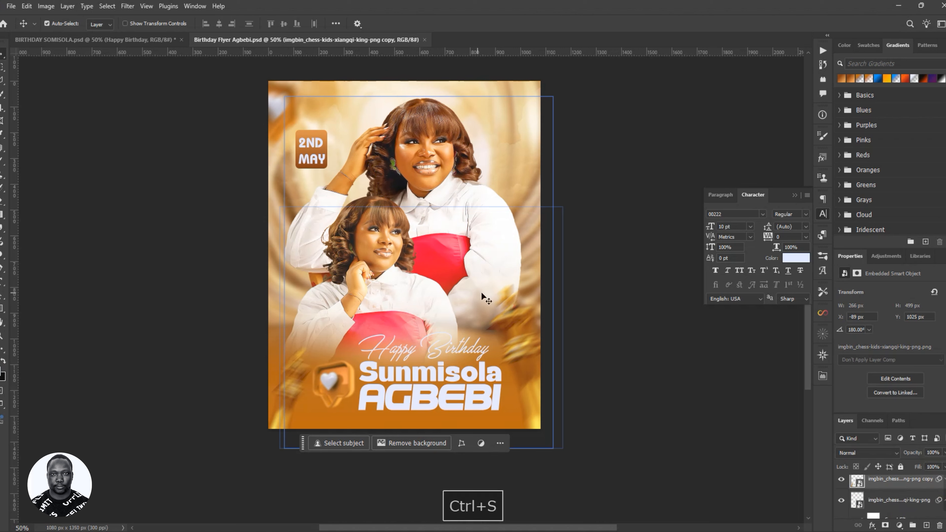
click(794, 195)
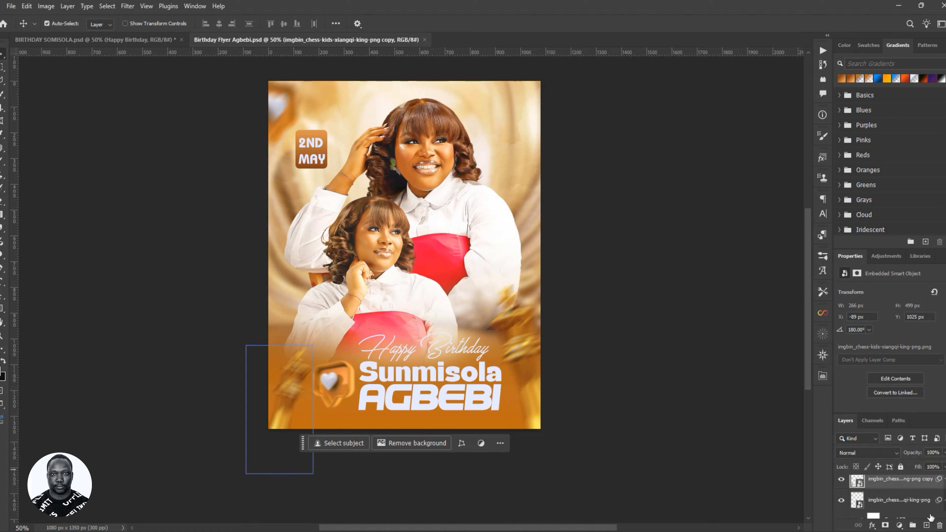
click(911, 504)
click(629, 321)
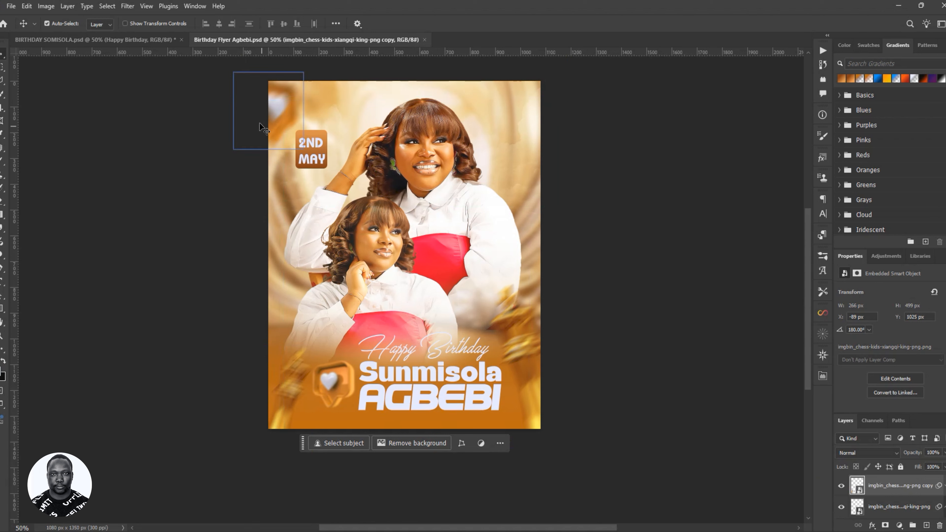
- Copy the CELEBRATING GOD'S MERCY tagline from the BIRTHDAY SOMISOLA flyer into the Agbebi flyer
click(149, 40)
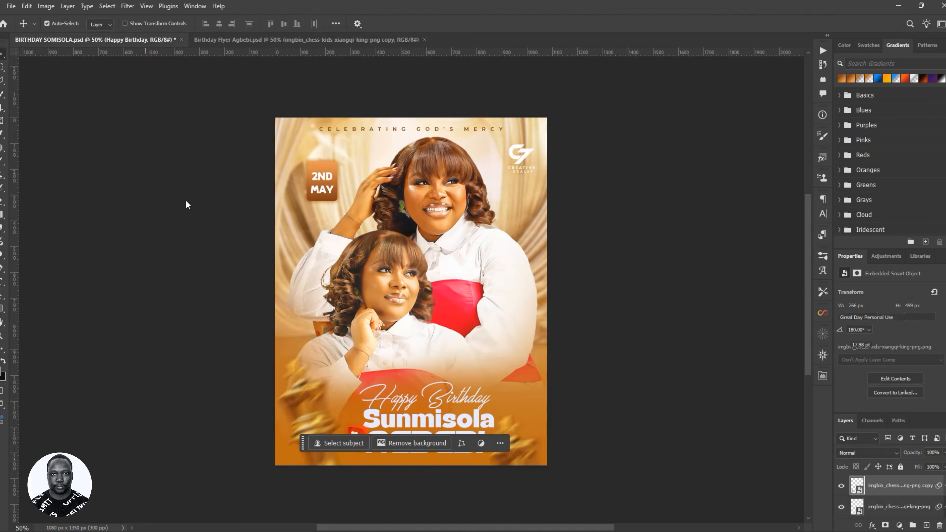
click(410, 129)
drag(411, 130, 411, 90)
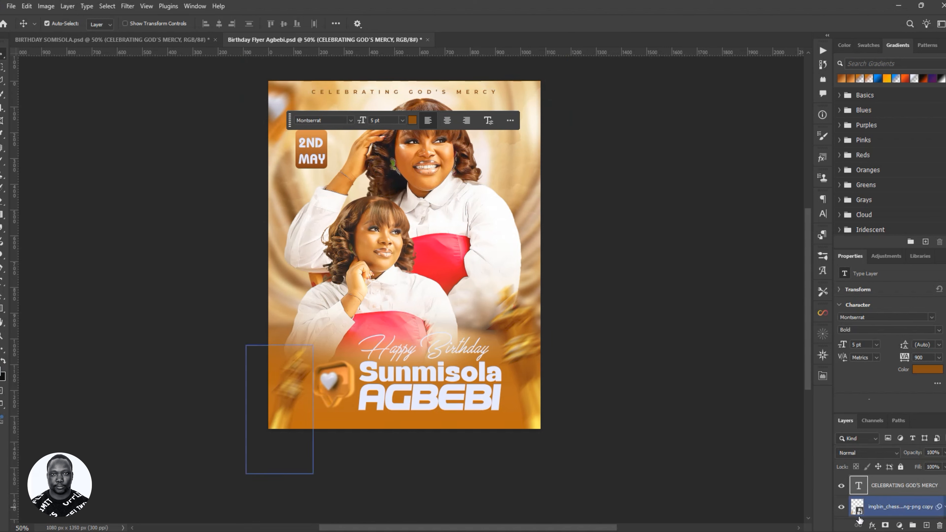
- Reset the tagline's character formatting to black Myriad Pro Regular 12 pt
click(841, 486)
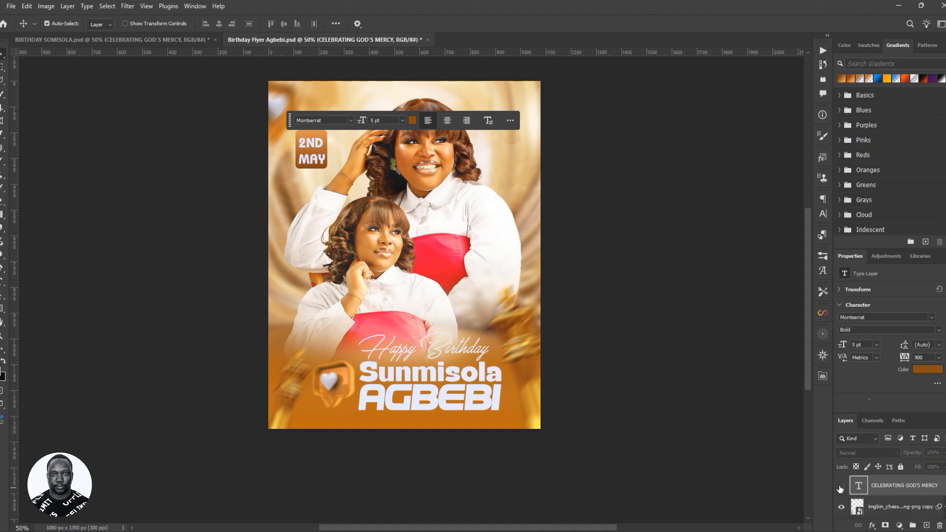
click(842, 486)
click(890, 488)
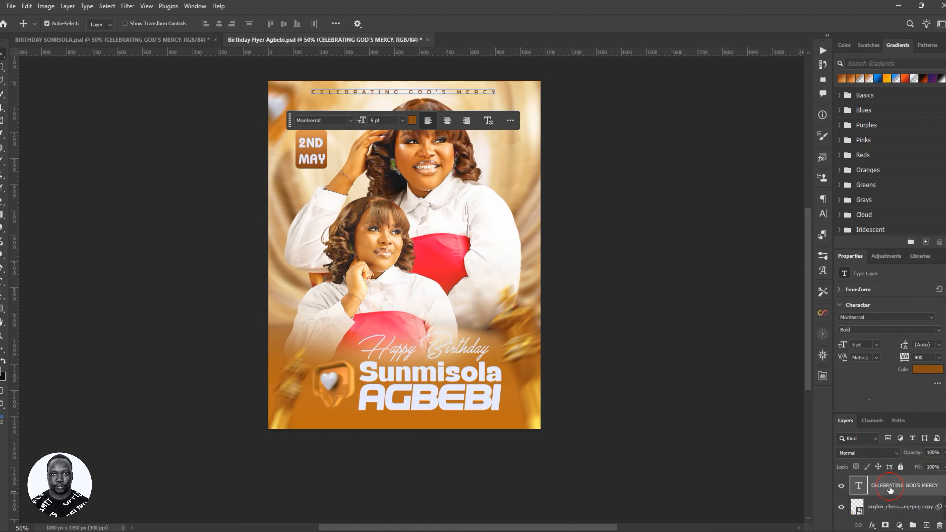
click(823, 215)
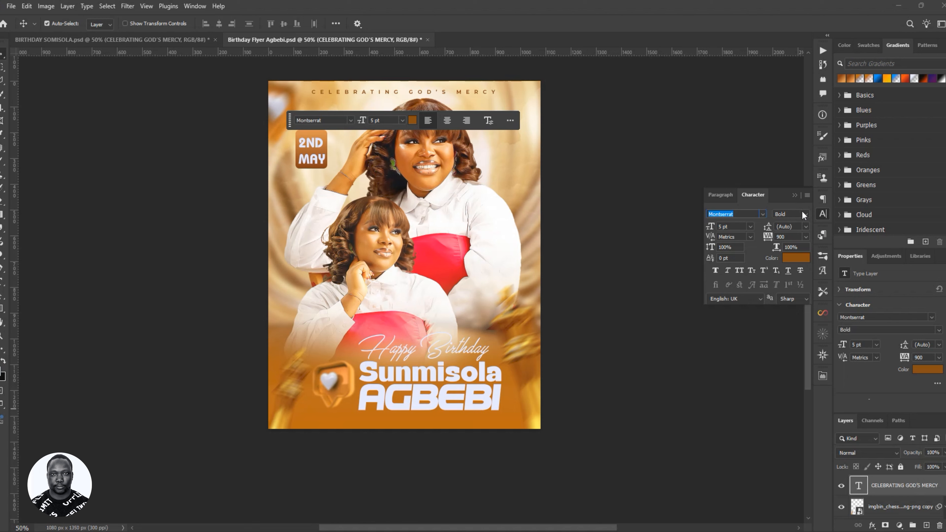
click(806, 195)
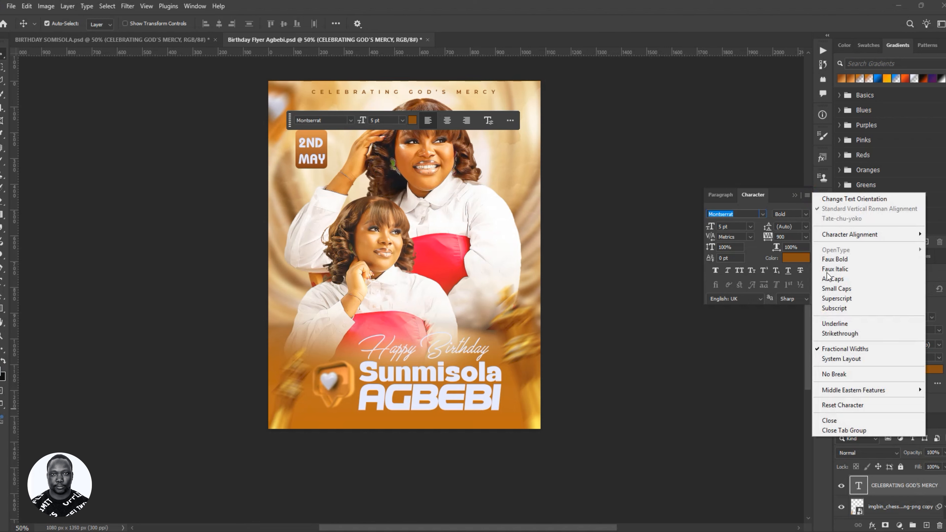
click(830, 405)
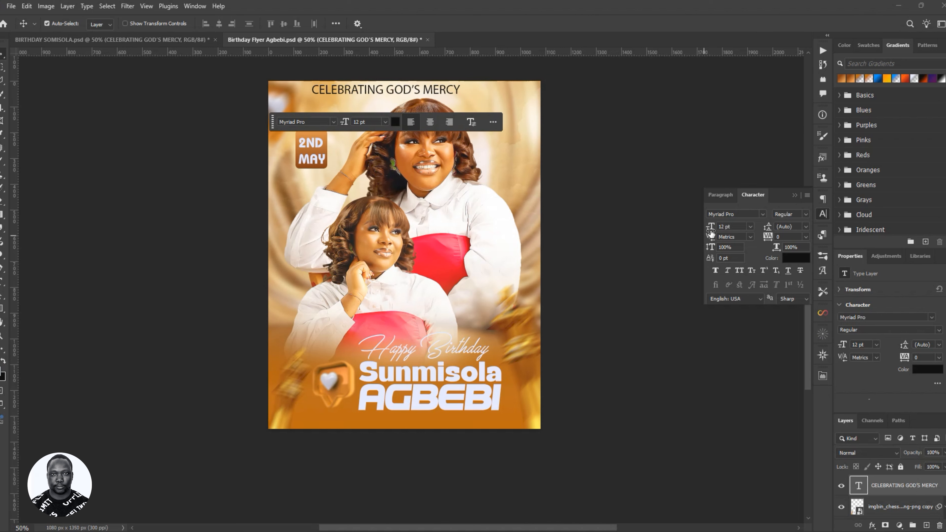
- Undo the 8 pt size change and start replacing Myriad Pro in the title's font field
drag(710, 228, 706, 230)
key(ctrl+z)
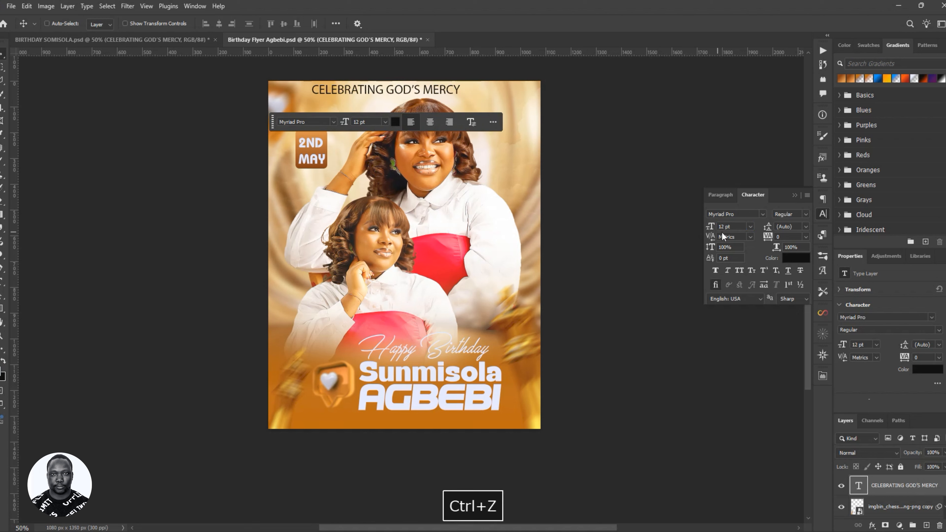
click(763, 216)
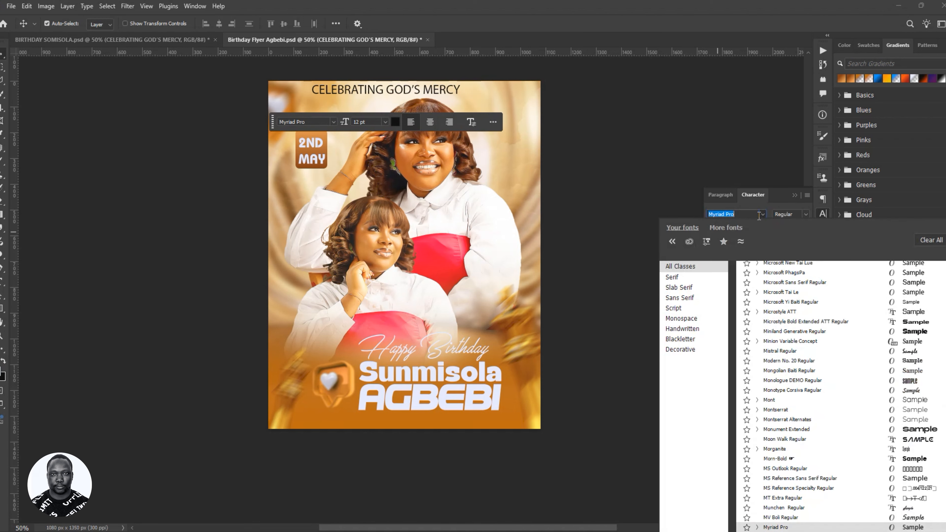
click(748, 214)
drag(749, 214, 706, 212)
text(mo)
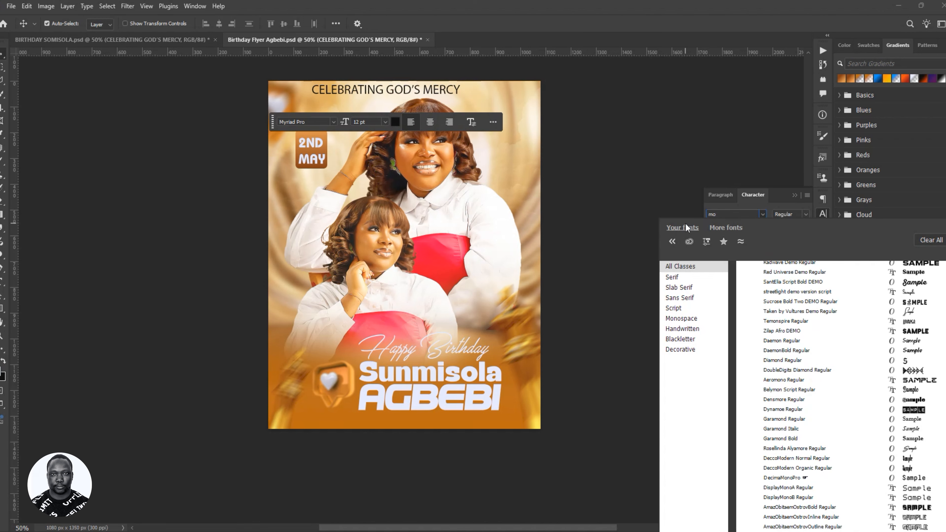
text(s)
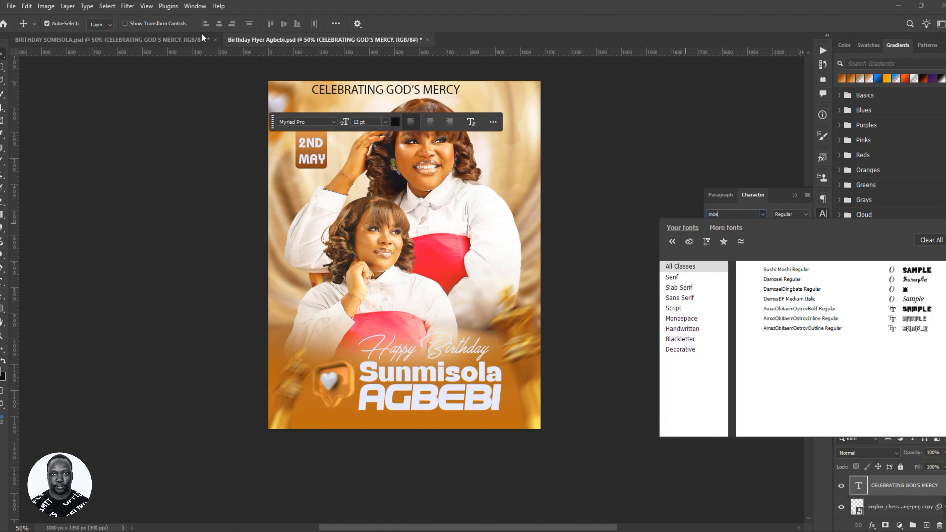
click(189, 40)
click(189, 39)
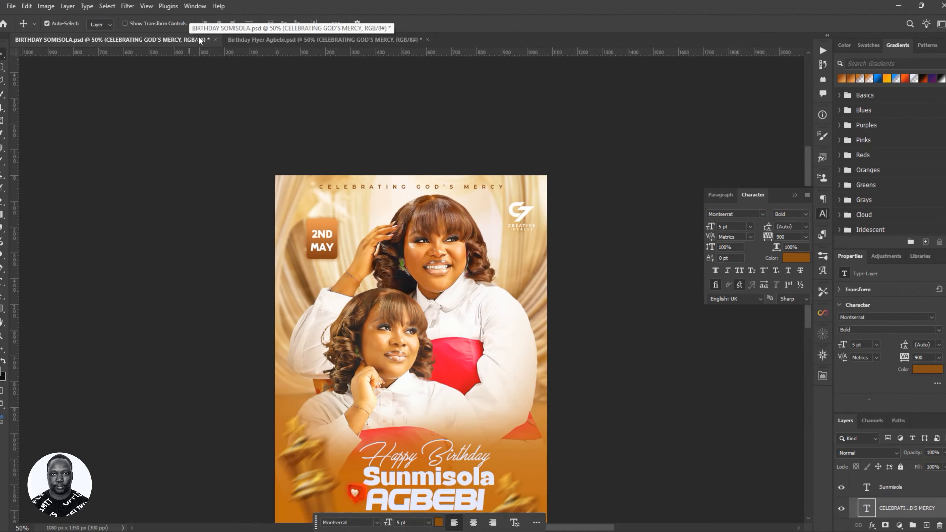
click(283, 39)
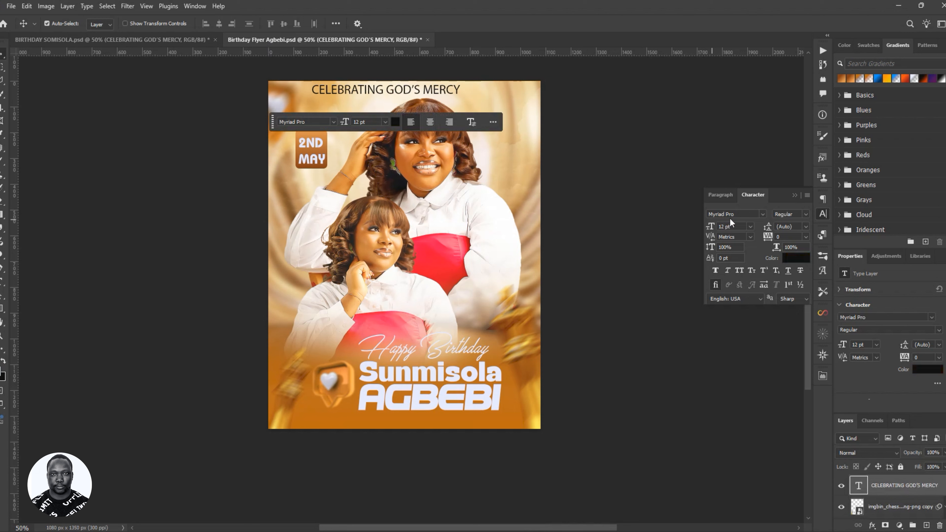
click(742, 212)
text(o)
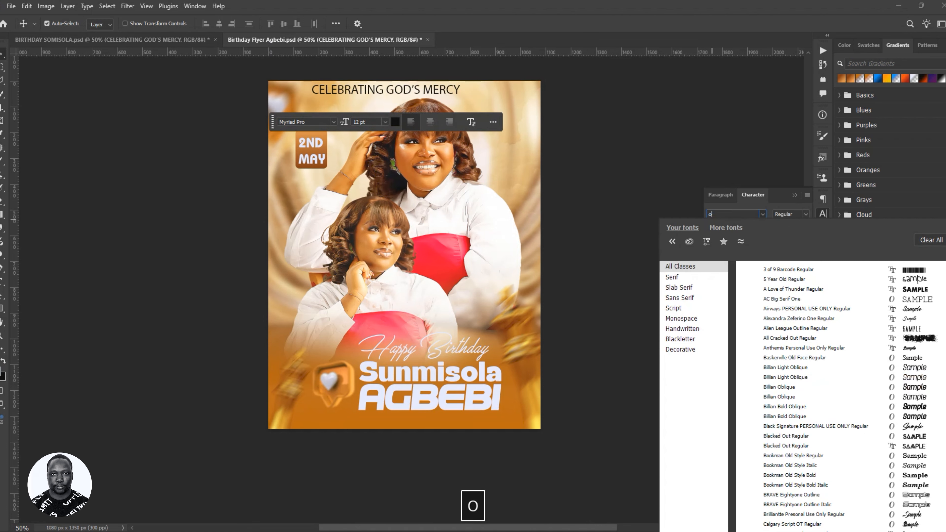
text(ntserrat)
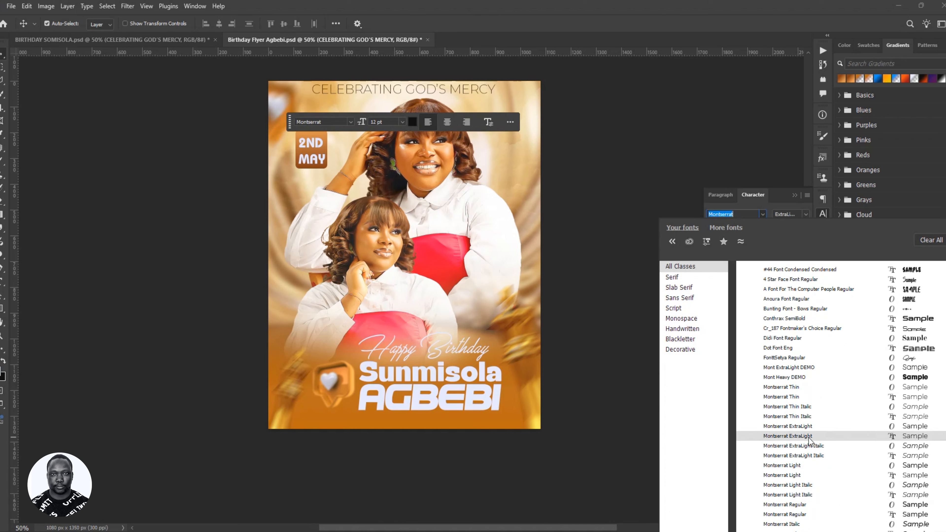
- Apply Montserrat to the title and set its weight to Medium
click(803, 514)
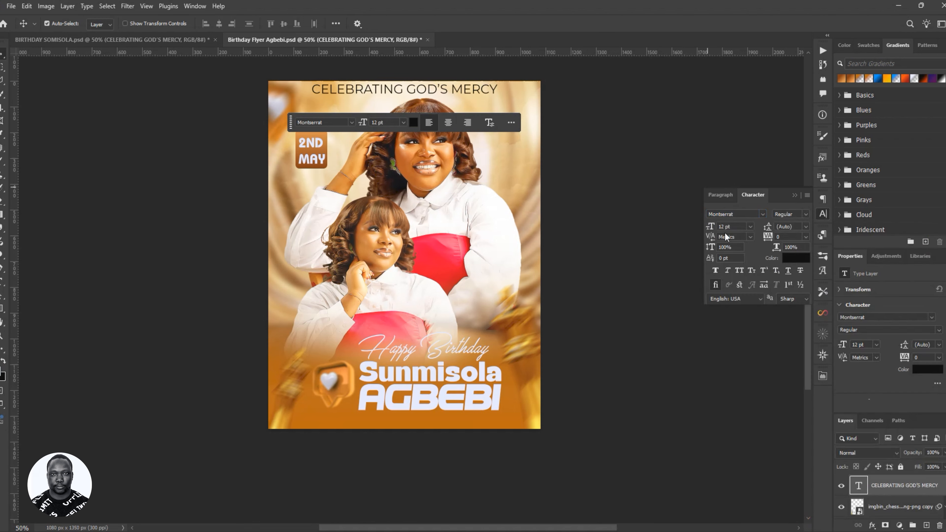
click(807, 215)
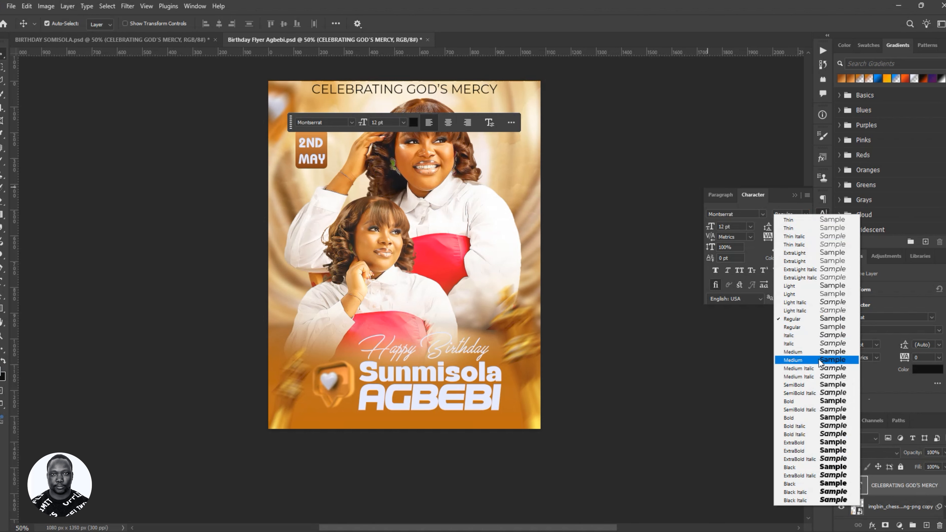
click(801, 402)
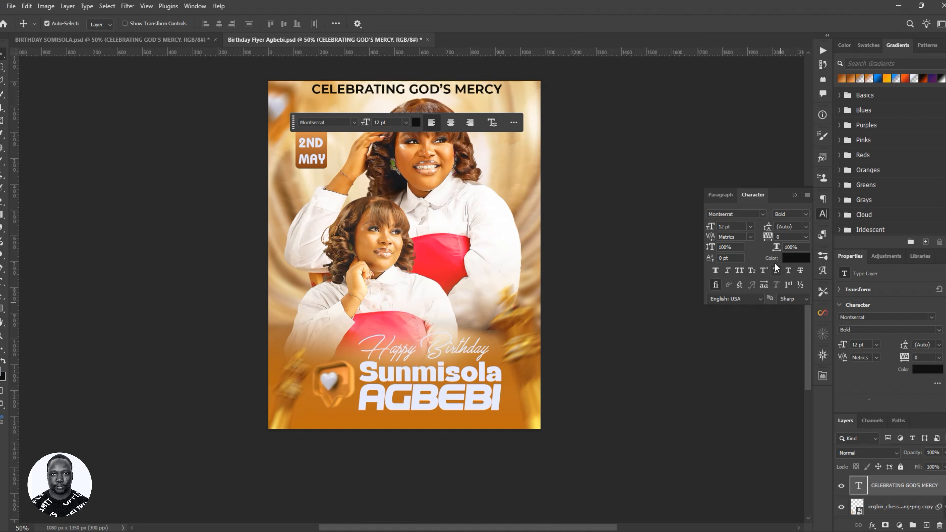
click(805, 215)
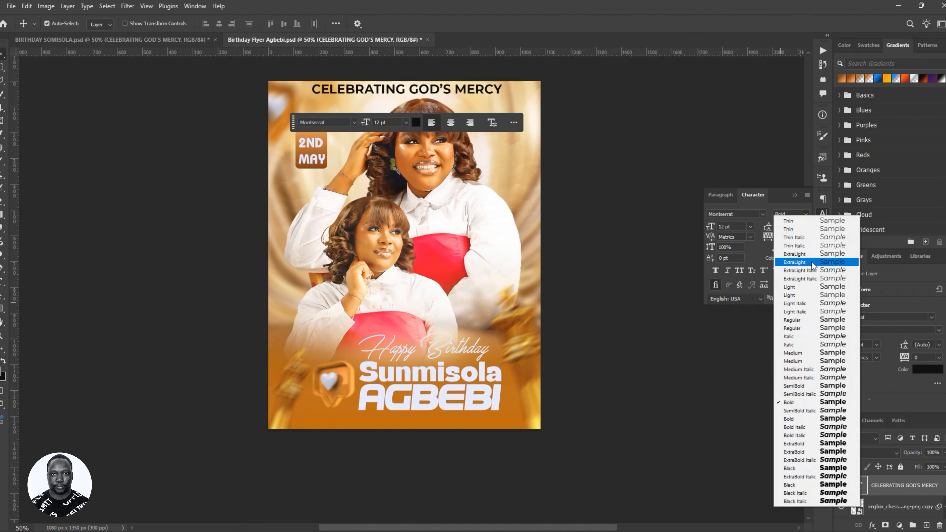
click(803, 362)
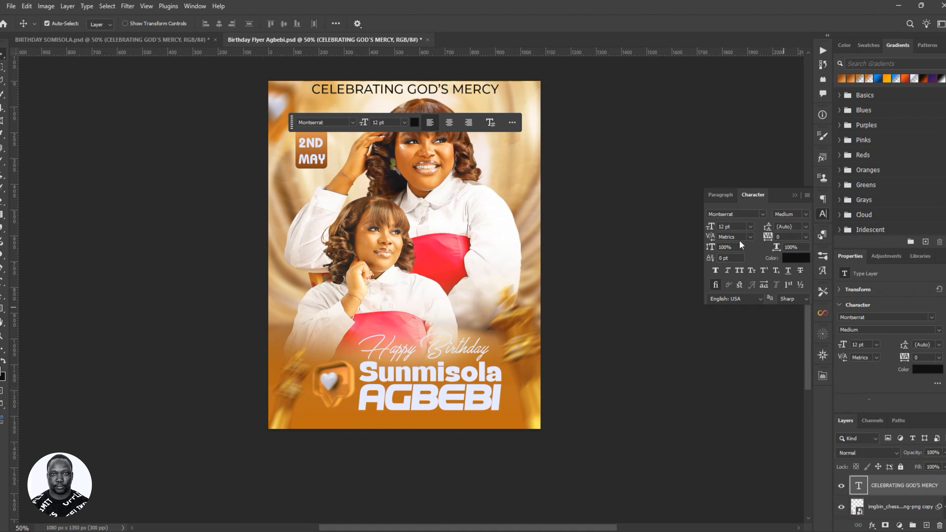
- Shrink the title, widen its tracking to 650 and toggle Faux Bold
drag(711, 226, 709, 227)
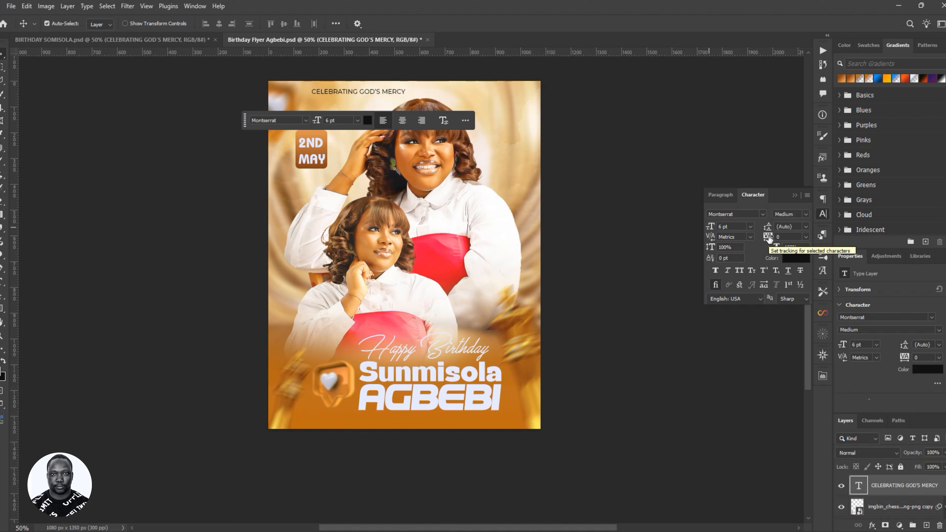
click(806, 236)
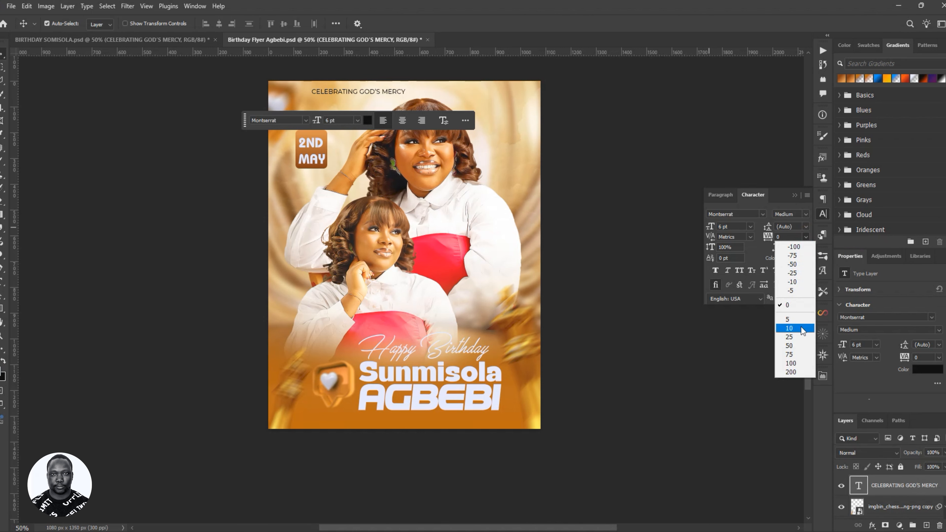
click(791, 347)
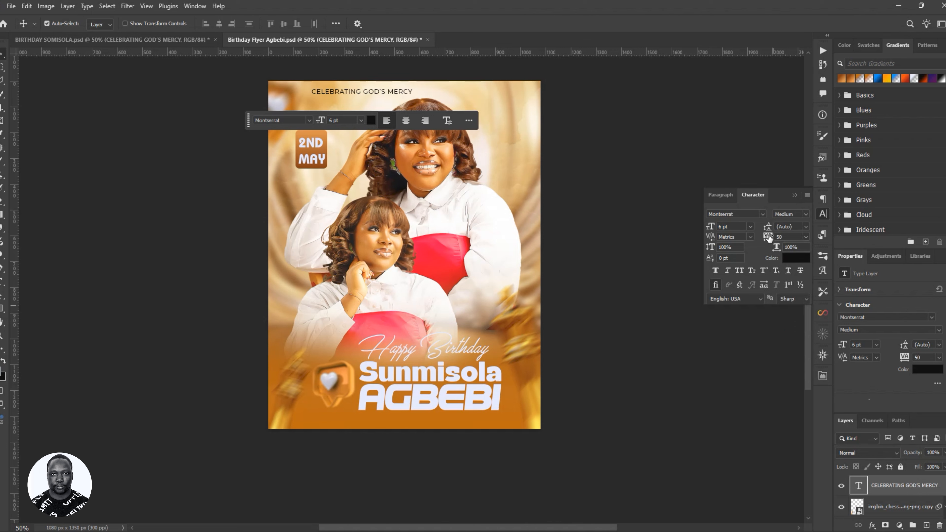
mouse_move(769, 238)
mouse_down()
mouse_move(790, 236)
mouse_move(782, 234)
mouse_up()
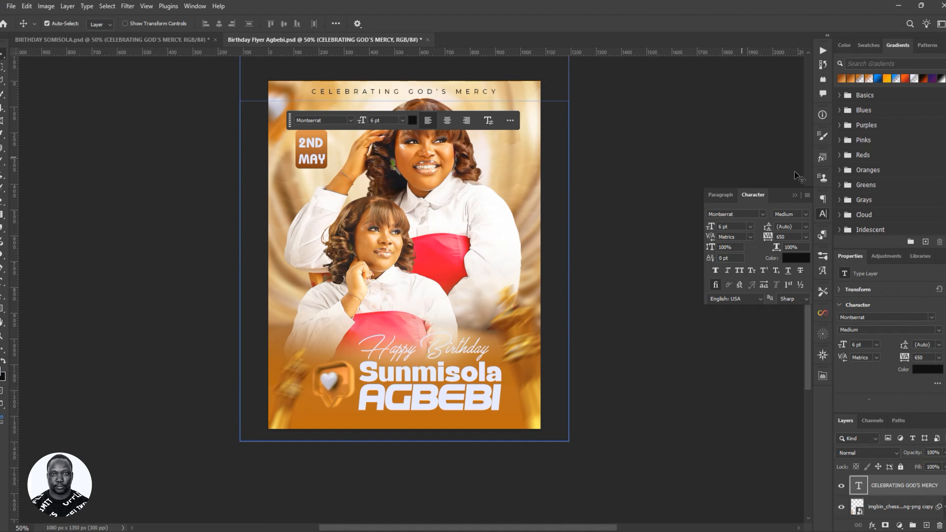
click(714, 270)
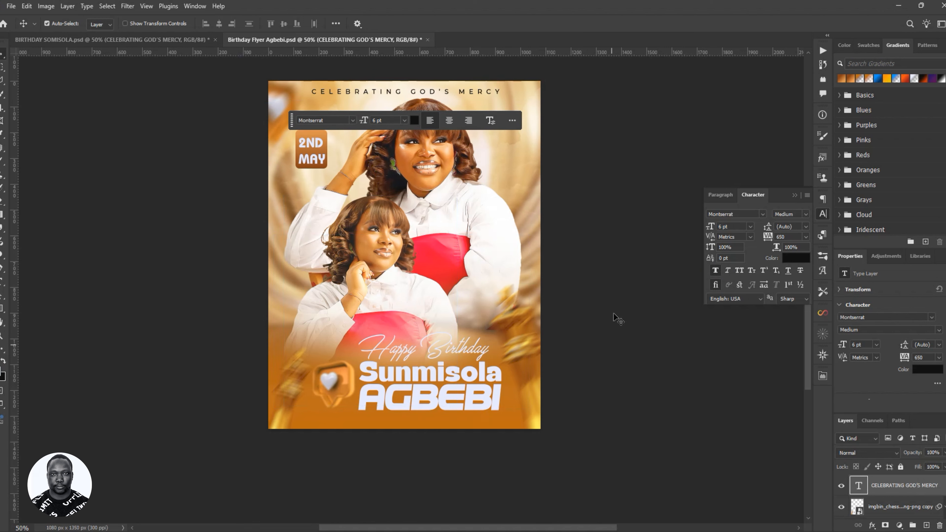
- Set the title size to 5.5 pt and nudge it slightly right
click(723, 228)
text(5.5)
key(Return)
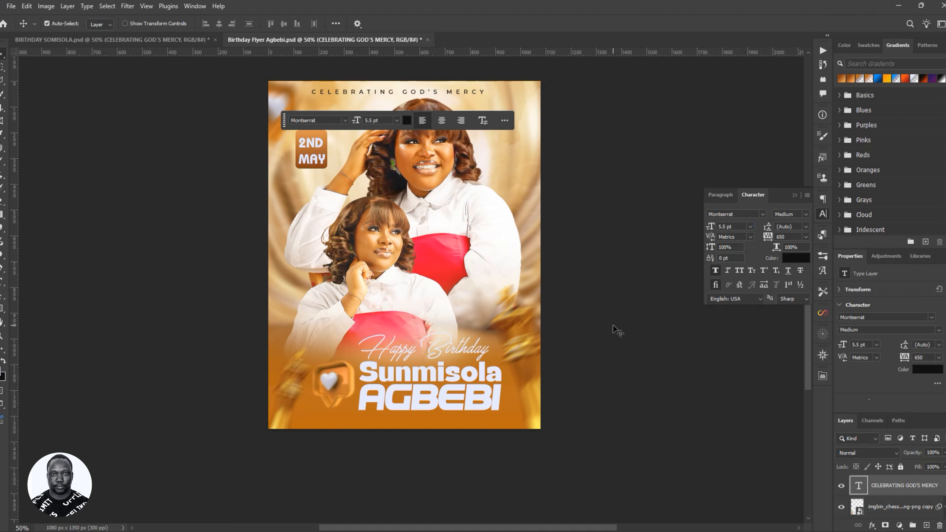
key(Right)
key(Right)
key(Right)
key(Right)
key(Right)
key(Right)
key(Right)
key(Right)
key(Right)
key(Right)
key(Right)
key(Right)
key(Right)
key(Right)
key(Right)
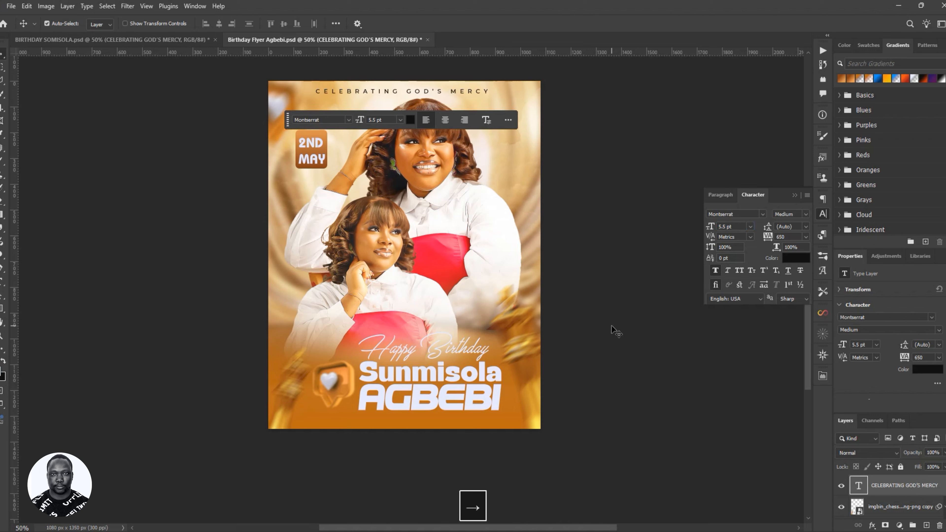
key(Right)
key(Right)
key(Right)
key(Right)
key(Right)
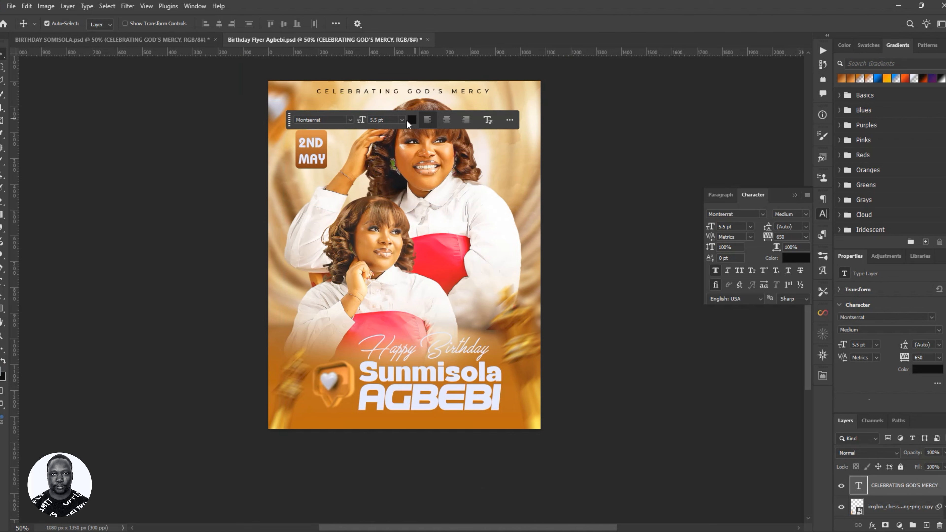
- Colour the heading with the 2ND MAY badge brown, 863b09
drag(289, 120, 572, 116)
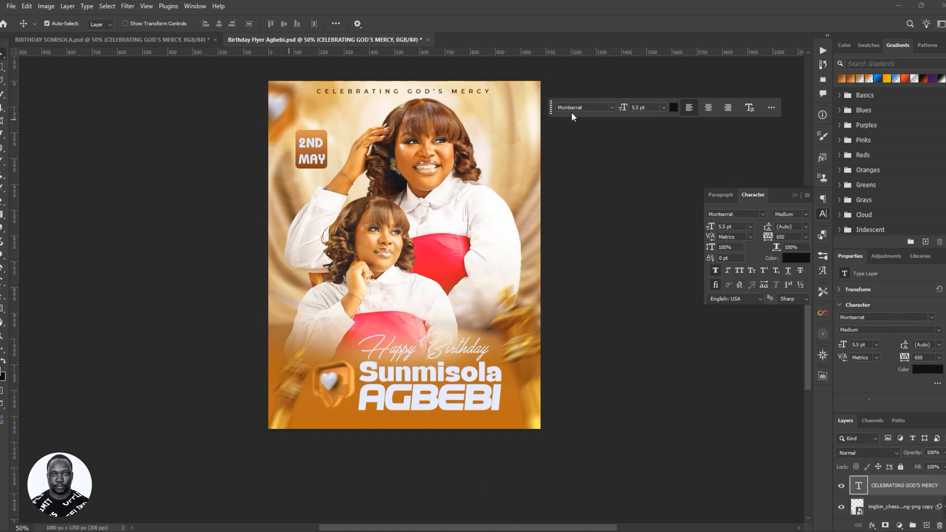
click(673, 108)
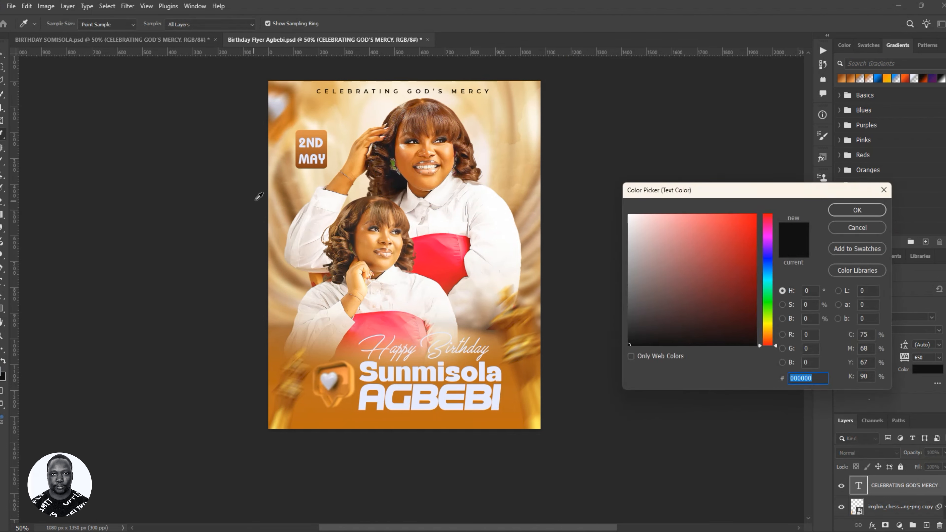
click(311, 163)
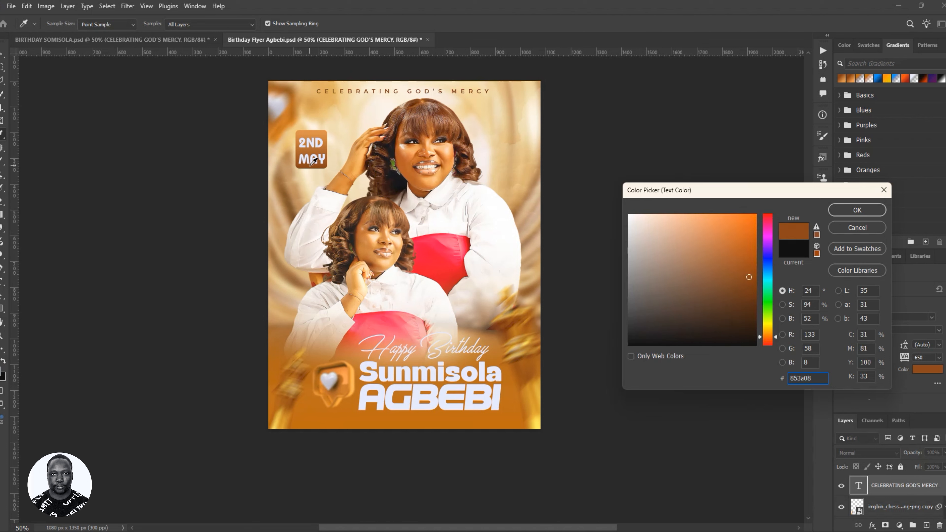
click(315, 166)
click(301, 153)
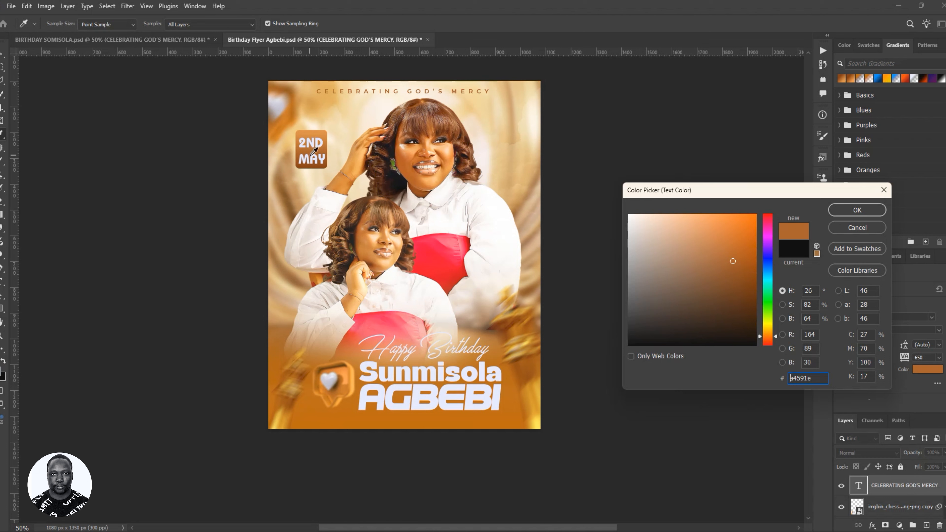
click(323, 159)
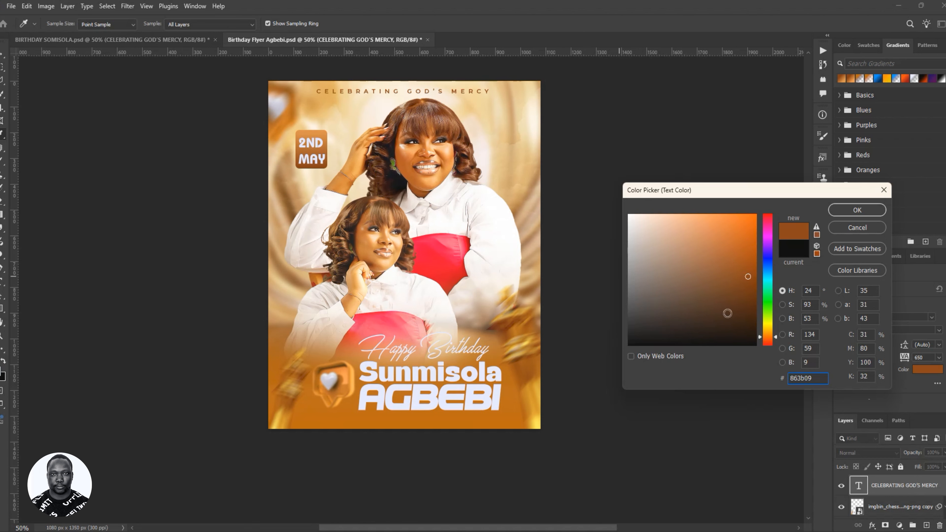
double_click(818, 379)
click(858, 210)
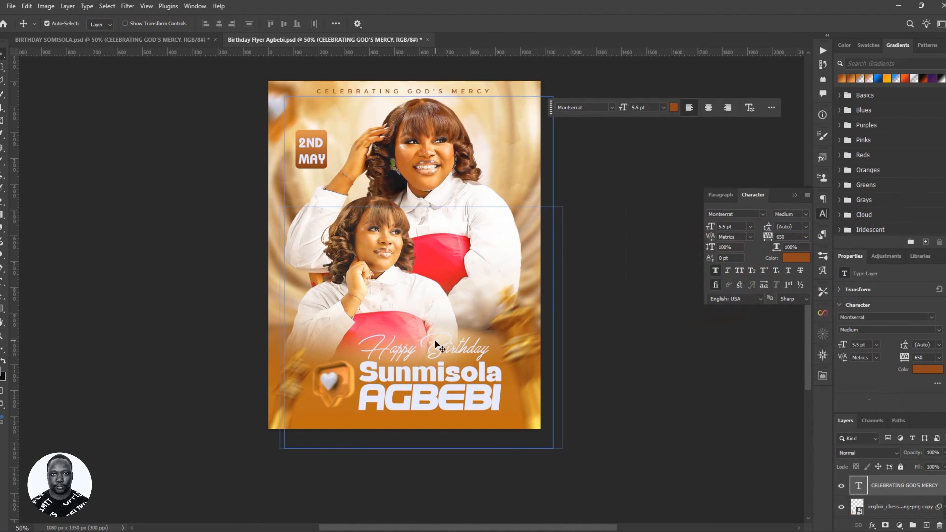
- Change the heading to darker brown 743004, nudge it right, and save the flyer
click(673, 108)
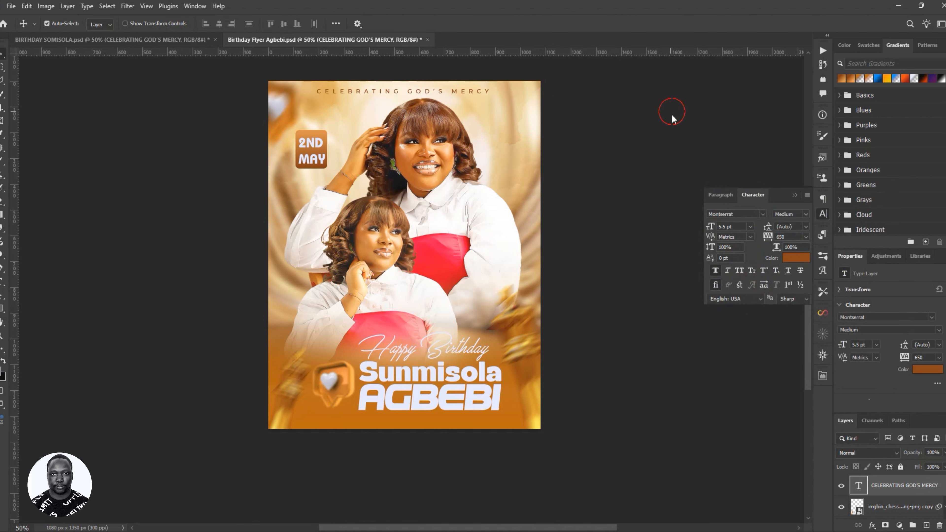
click(502, 321)
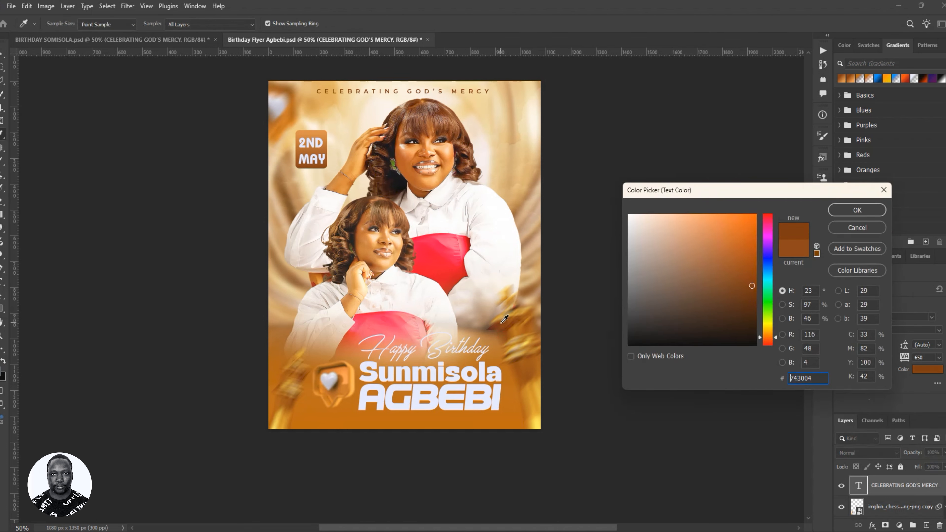
double_click(819, 378)
click(845, 210)
key(Right)
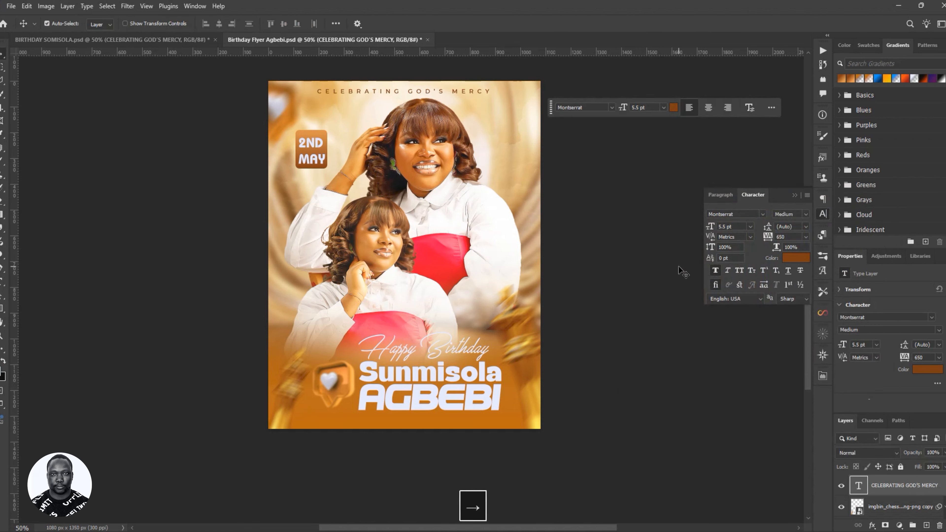
key(ctrl+s)
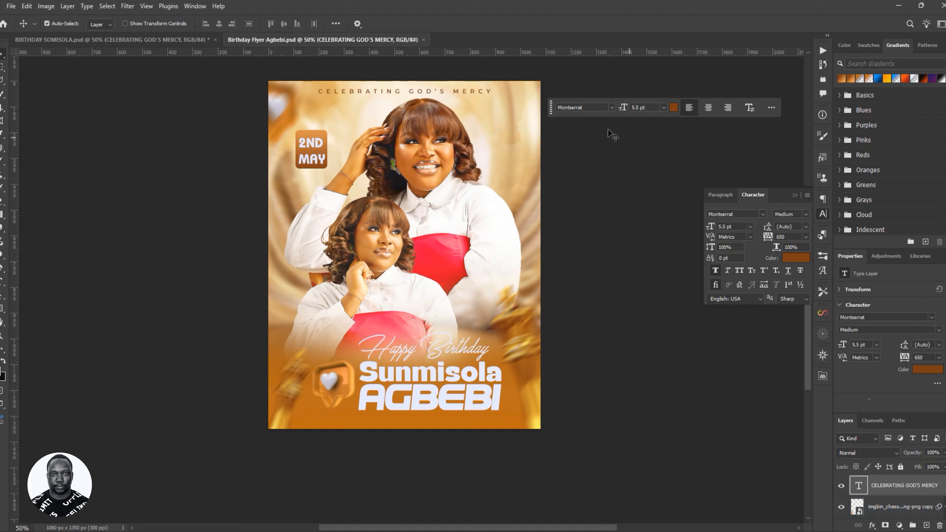
- Move the floating type bar aside and stamp all visible layers into a new Layer 1
drag(551, 107, 570, 83)
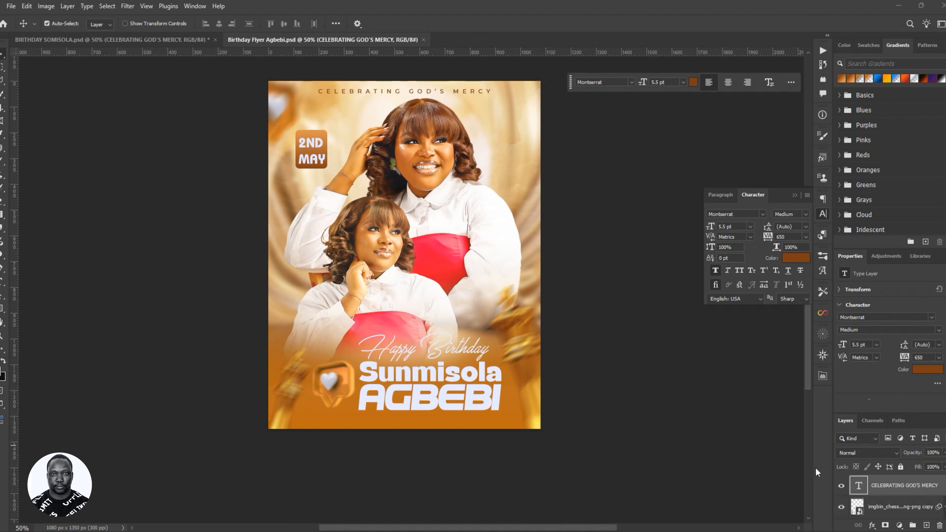
key(alt)
key(ctrl)
key(ctrl+alt+shift+e)
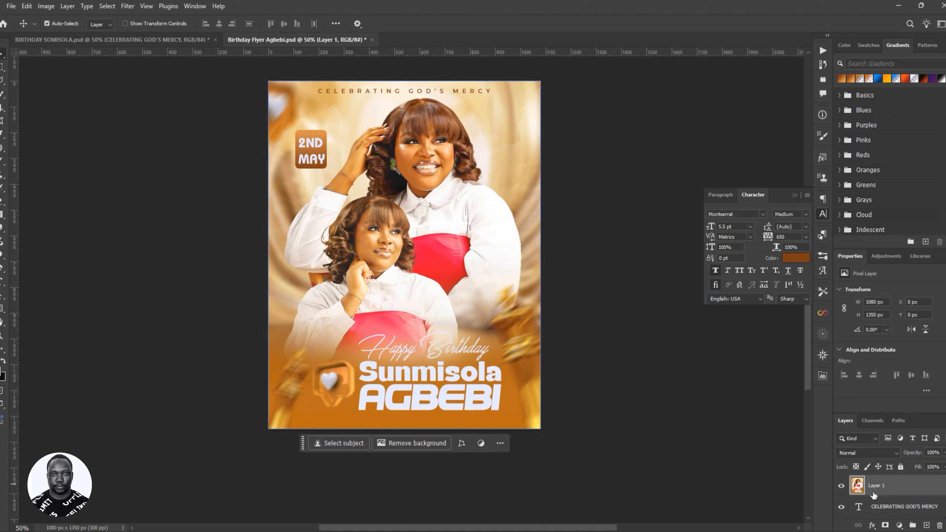
- Open the Camera Raw Filter on the merged layer and set Contrast to +8
click(792, 195)
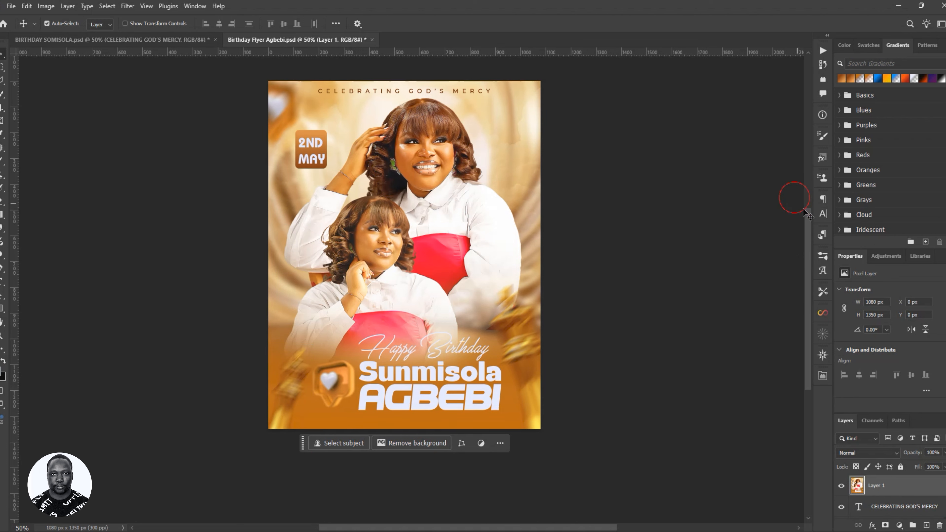
click(126, 7)
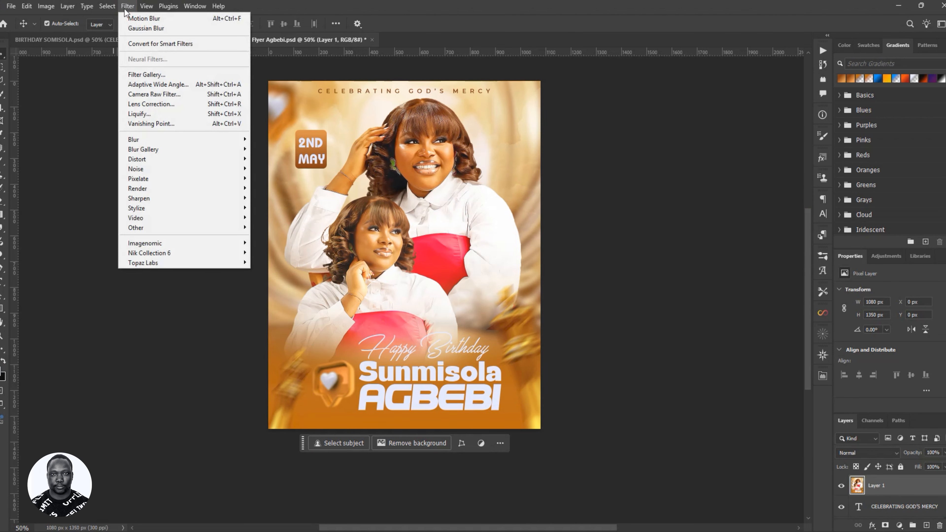
click(155, 97)
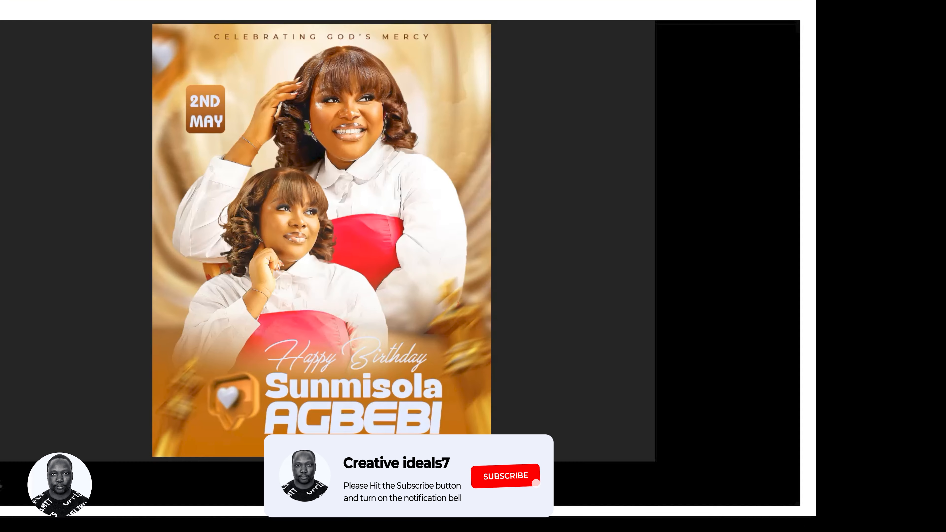
drag(439, 242, 423, 233)
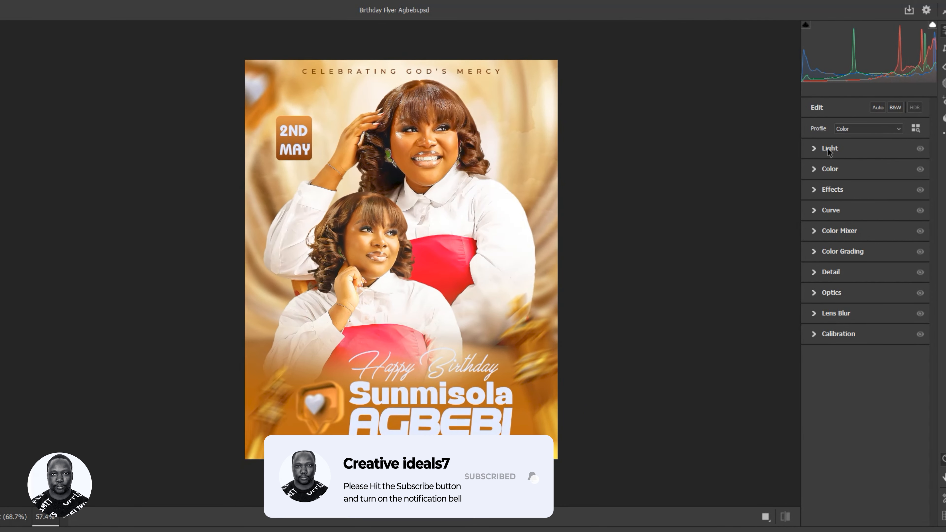
click(814, 149)
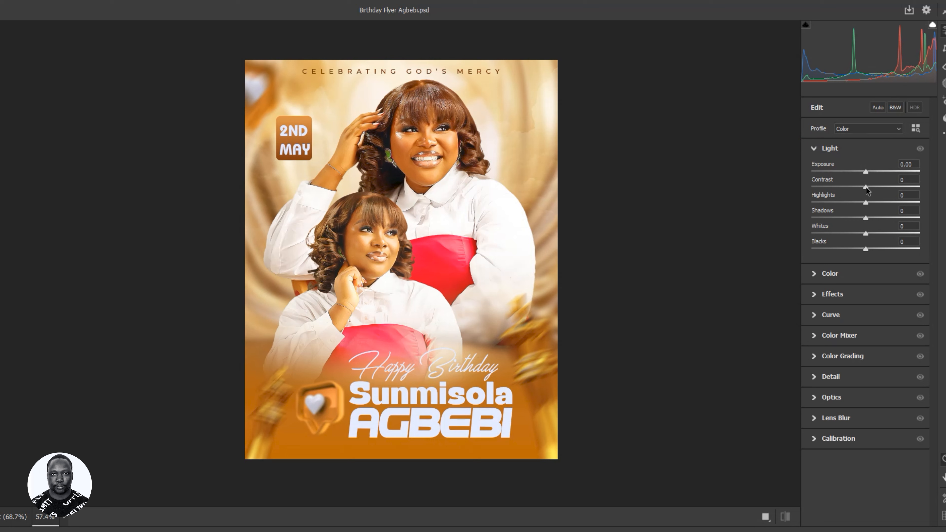
drag(866, 187, 872, 187)
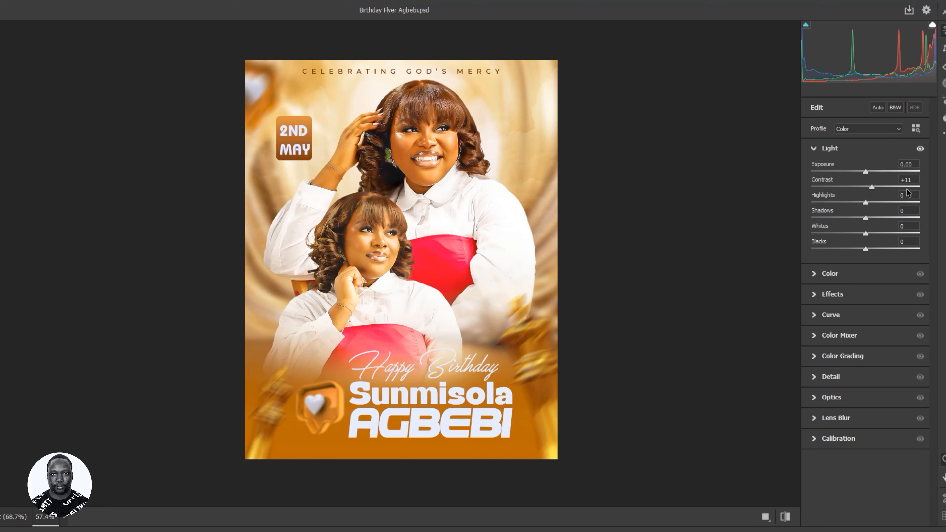
drag(909, 180, 921, 187)
key(BackSpace)
key(BackSpace)
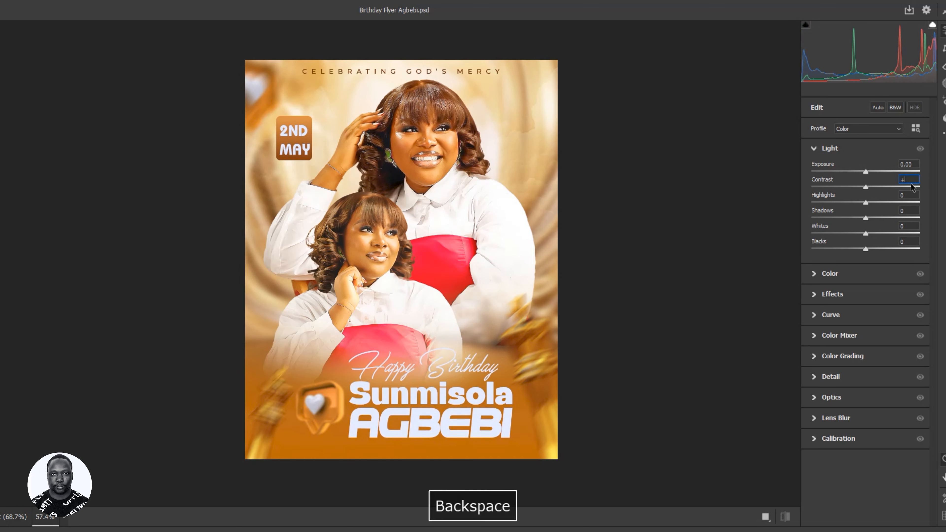
text(8)
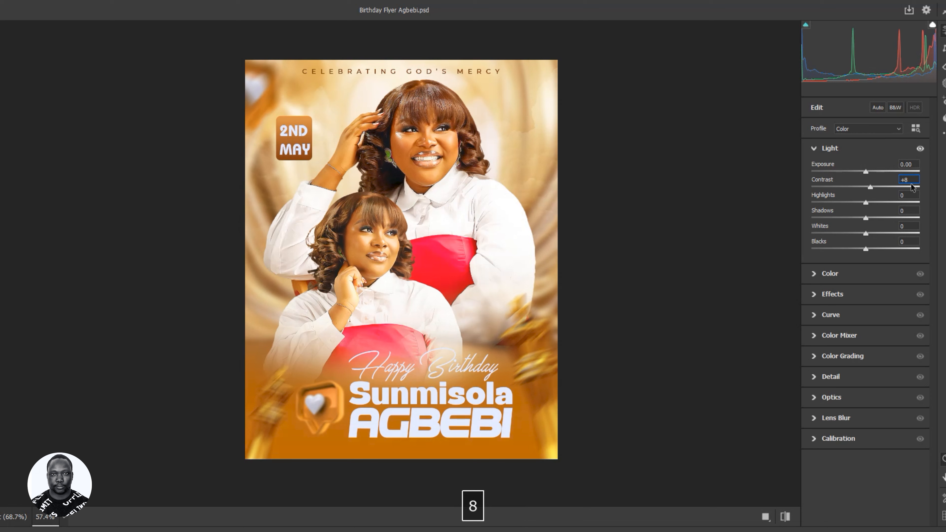
click(814, 149)
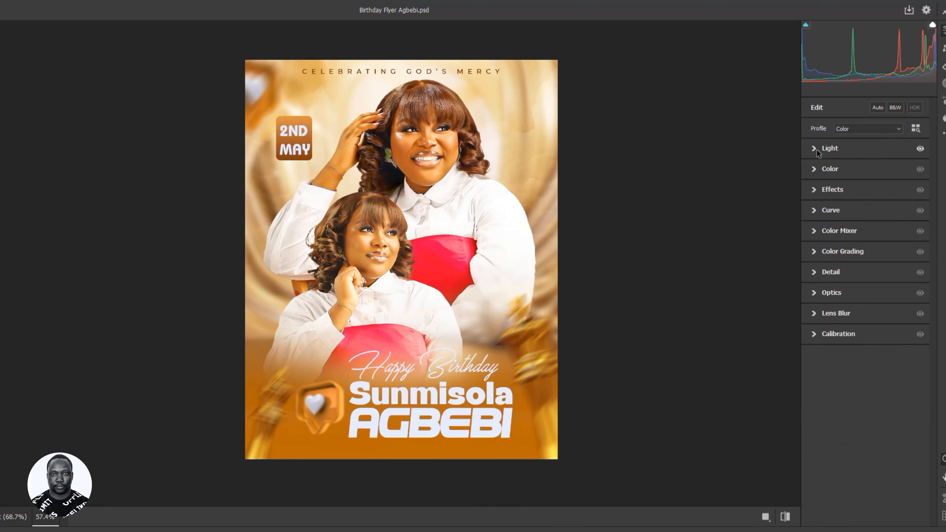
- Set Temperature +7, Vibrance +2 and Saturation +2 in Camera Raw
click(815, 169)
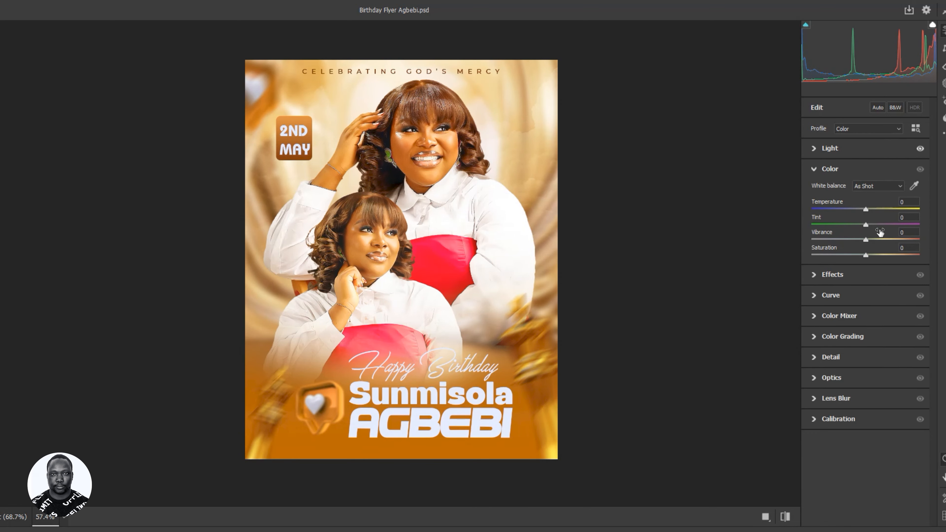
drag(866, 210, 871, 210)
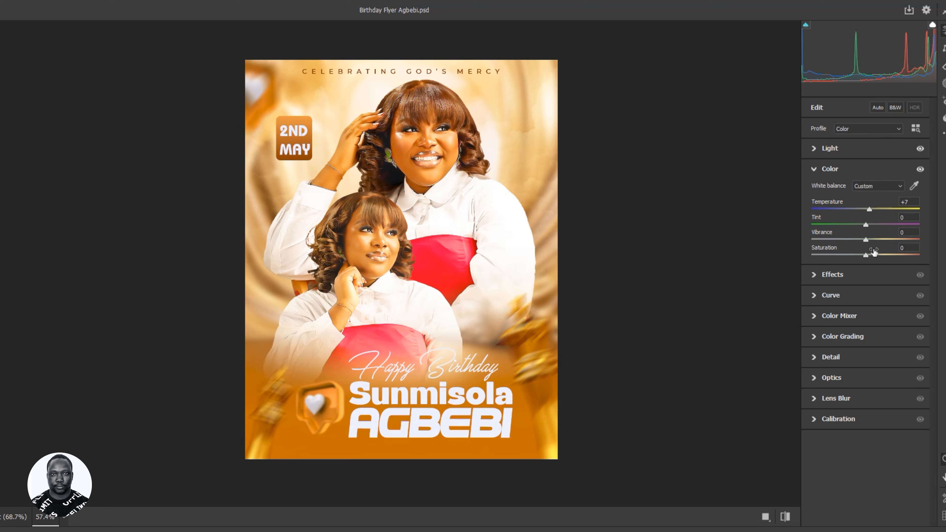
drag(866, 242, 868, 241)
drag(866, 253, 868, 255)
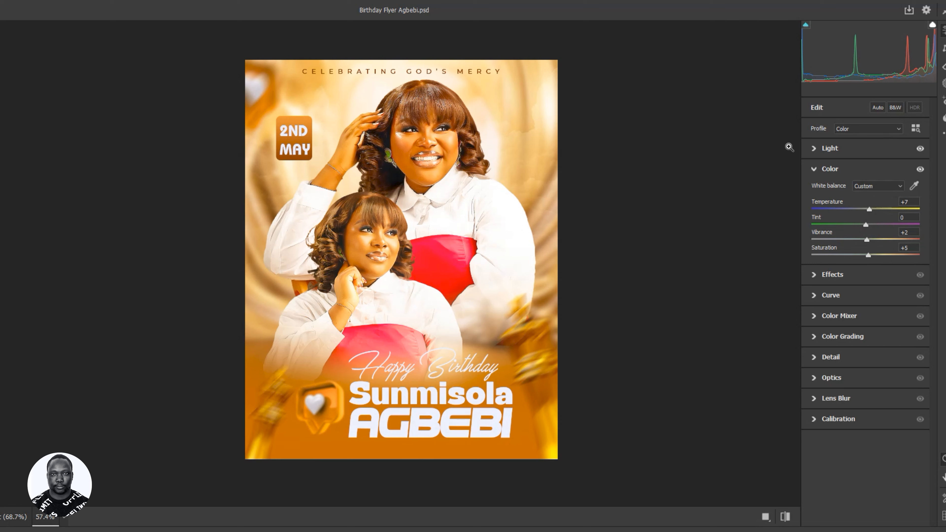
double_click(907, 247)
text(2)
click(815, 170)
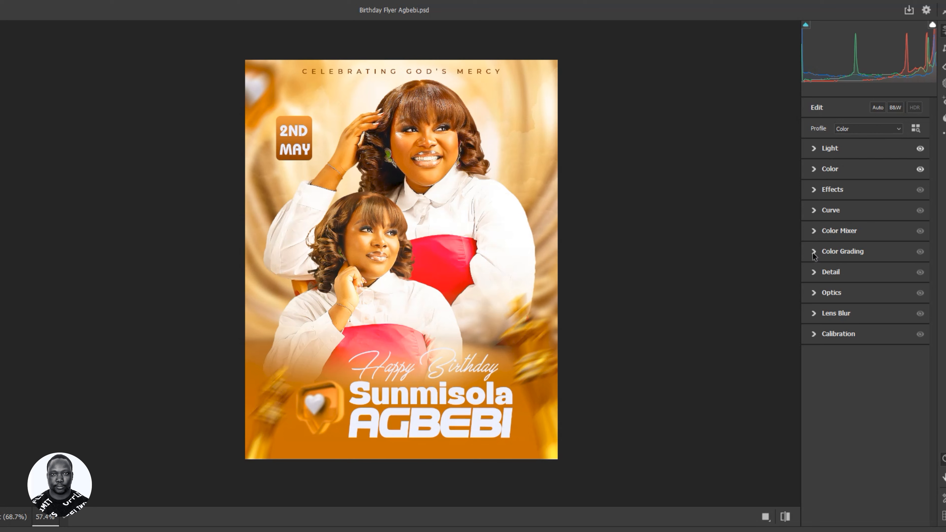
- Test the Reds, Oranges and Yellows hue sliders in the Color Mixer, undoing each
click(814, 231)
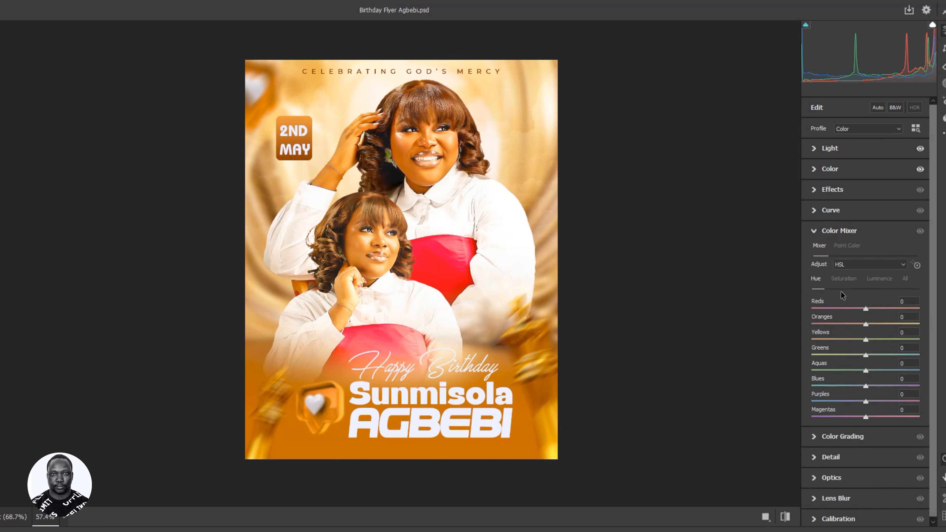
drag(865, 310, 922, 309)
mouse_move(931, 351)
mouse_down()
mouse_move(773, 365)
mouse_move(924, 336)
mouse_up()
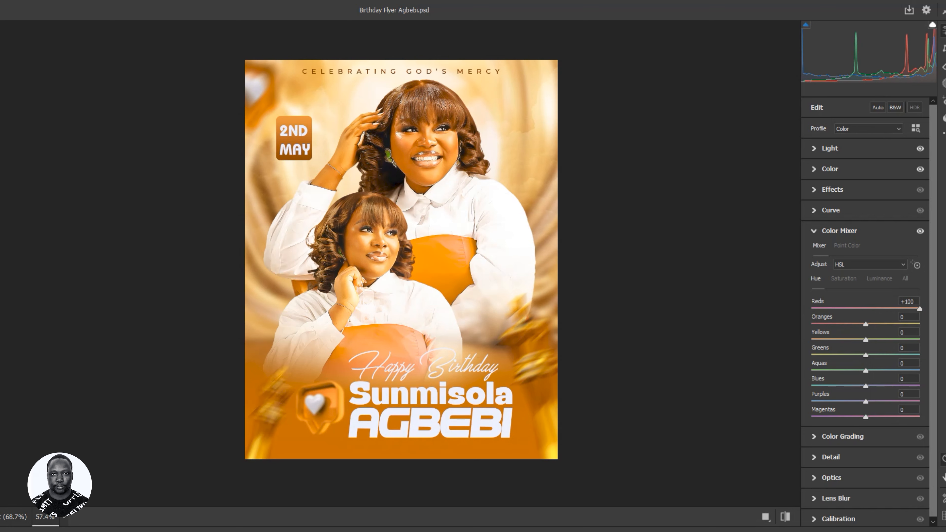
key(ctrl+z)
drag(868, 324, 922, 324)
key(ctrl+z)
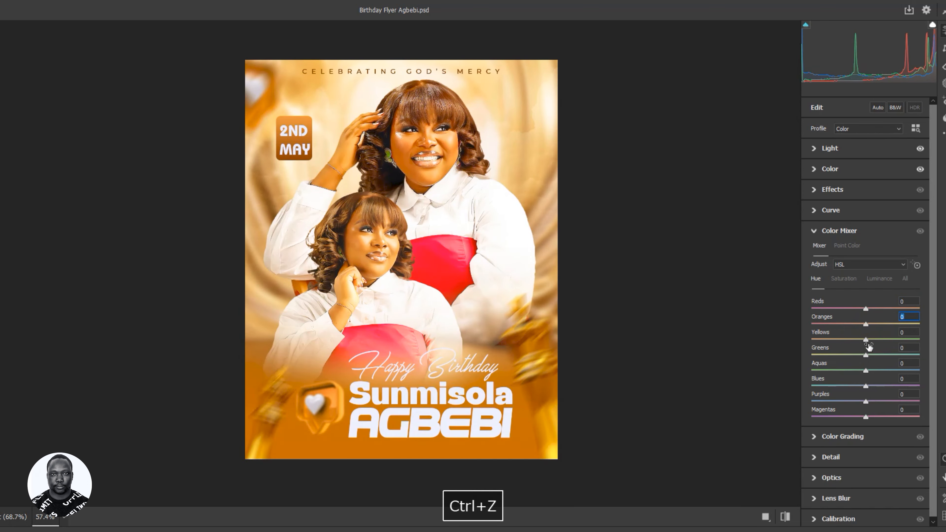
drag(865, 339, 945, 356)
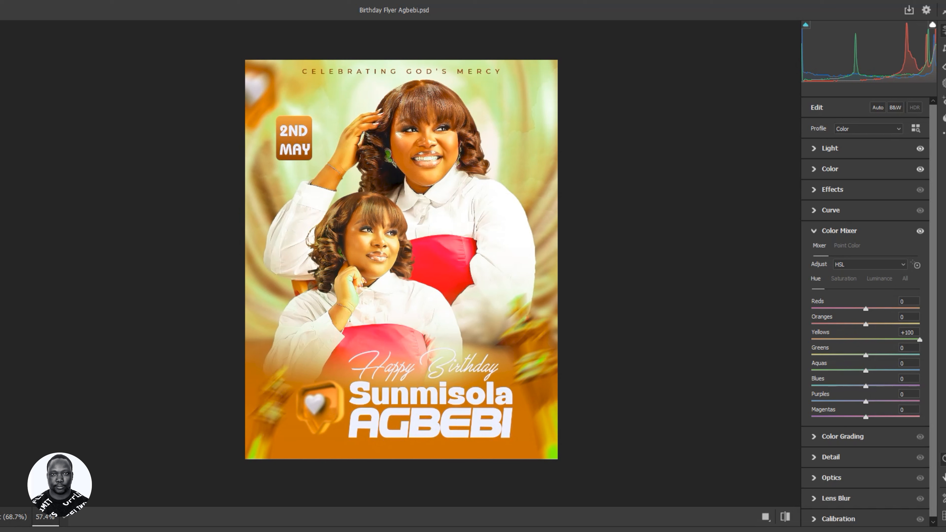
key(ctrl+z)
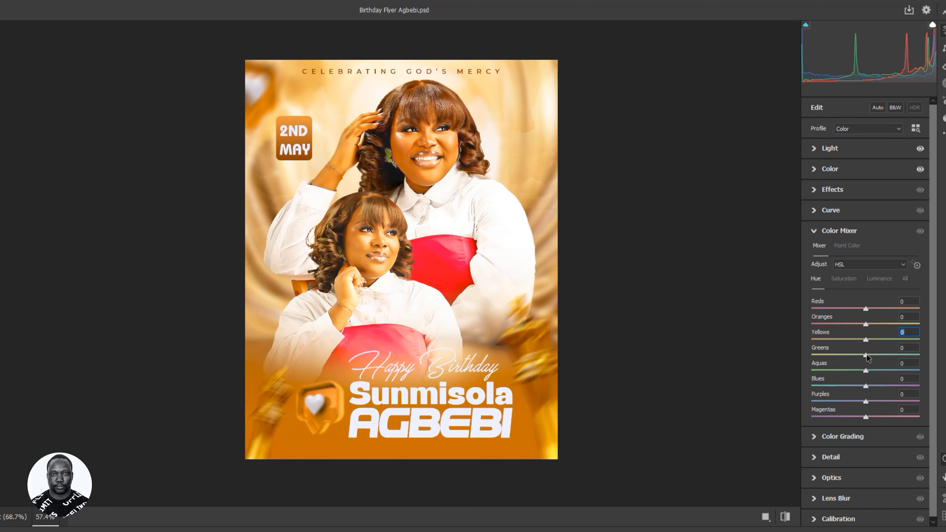
- Try and undo Greens, Aquas and Blues hue, then set Purples and Magentas to +100
drag(866, 355, 926, 355)
drag(919, 355, 927, 397)
key(ctrl+z)
drag(865, 371, 829, 428)
key(ctrl+z)
drag(866, 386, 939, 395)
key(ctrl+z)
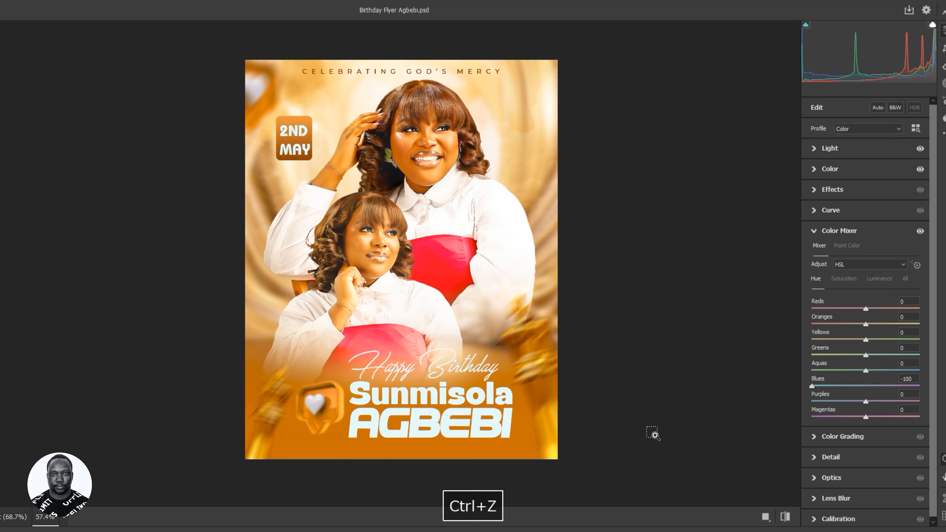
drag(865, 403, 920, 410)
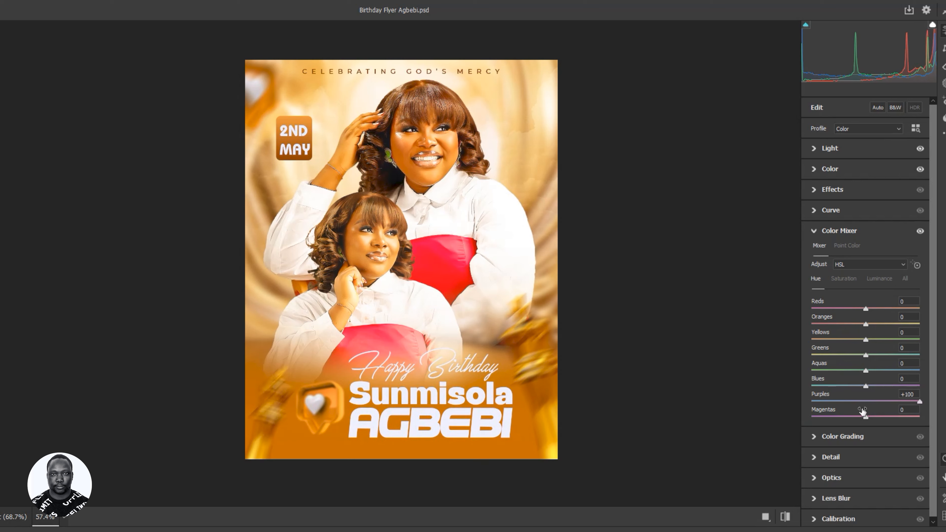
drag(866, 418, 937, 429)
- Set Camera Raw Sharpening to 10 and Noise Reduction to about 46
click(813, 232)
click(813, 272)
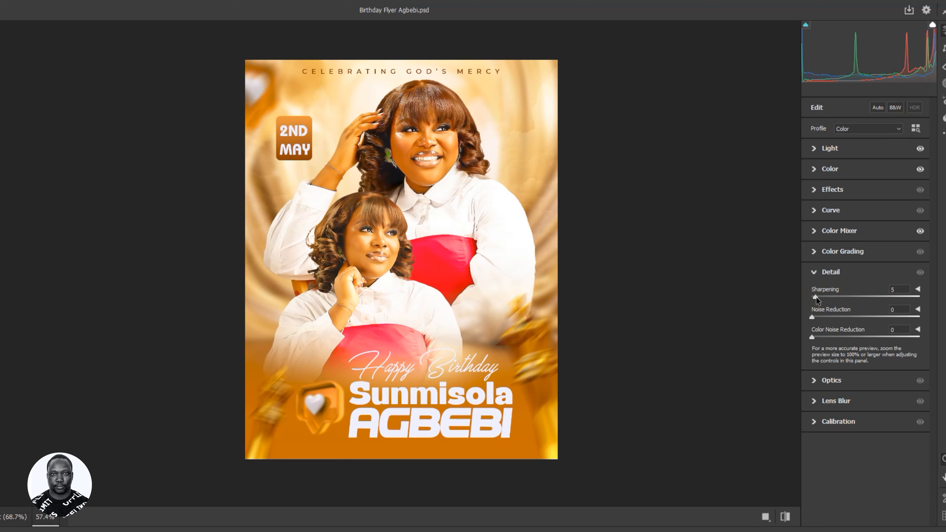
mouse_move(816, 297)
mouse_down()
mouse_move(830, 296)
mouse_move(821, 297)
mouse_up()
click(893, 290)
key(Down)
drag(814, 318, 861, 317)
click(815, 272)
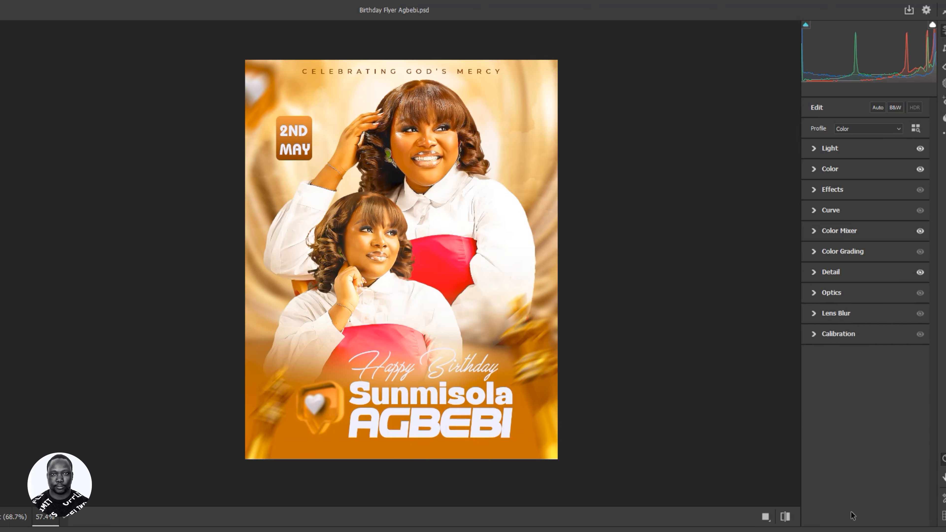
- Apply the Camera Raw grade, save, and show the lens-flare layer in BIRTHDAY SOMISOLA
click(911, 529)
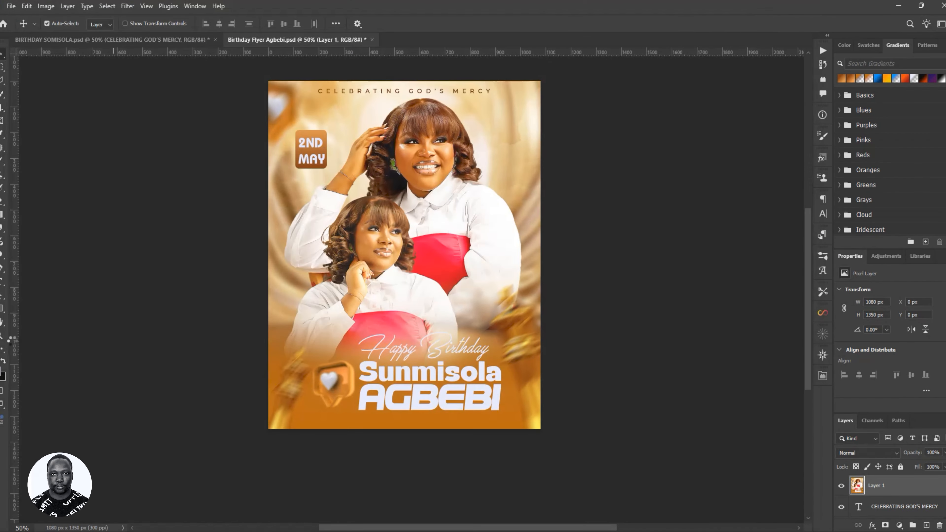
key(ctrl+s)
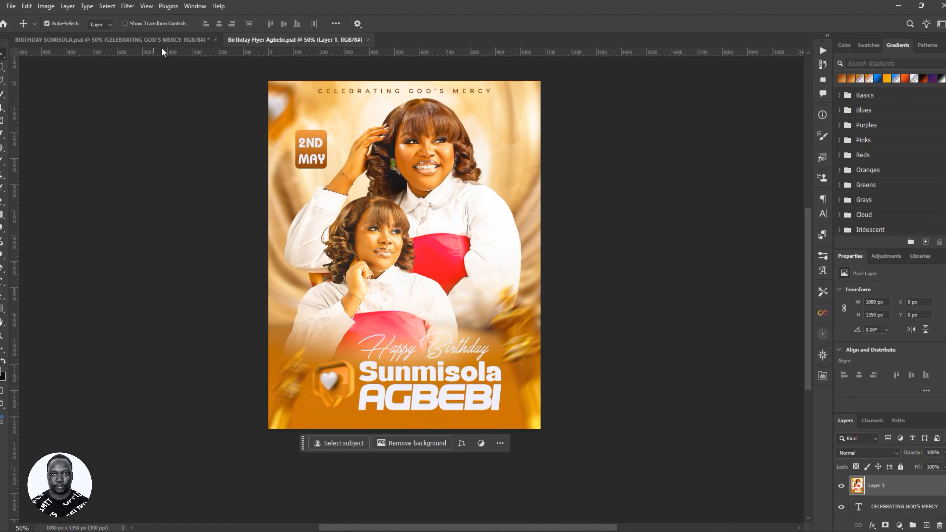
scroll(660, 368, up, 2)
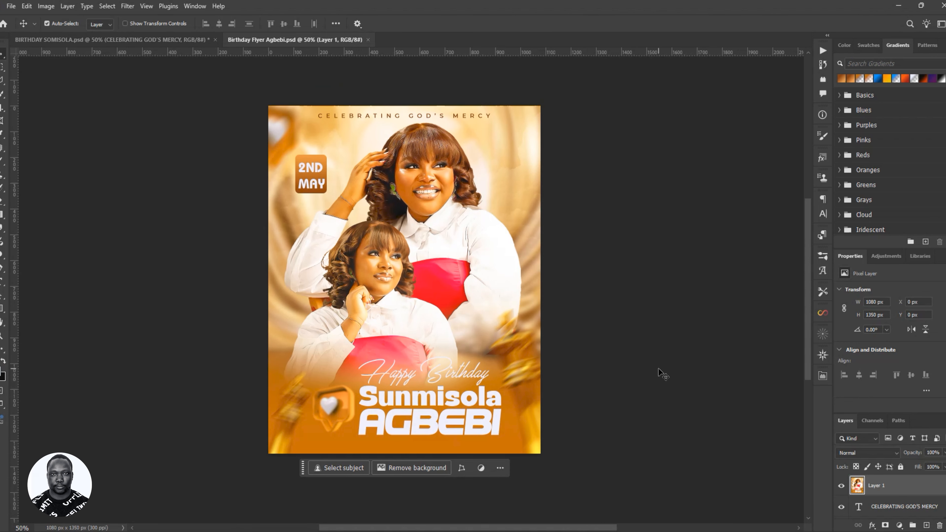
click(146, 38)
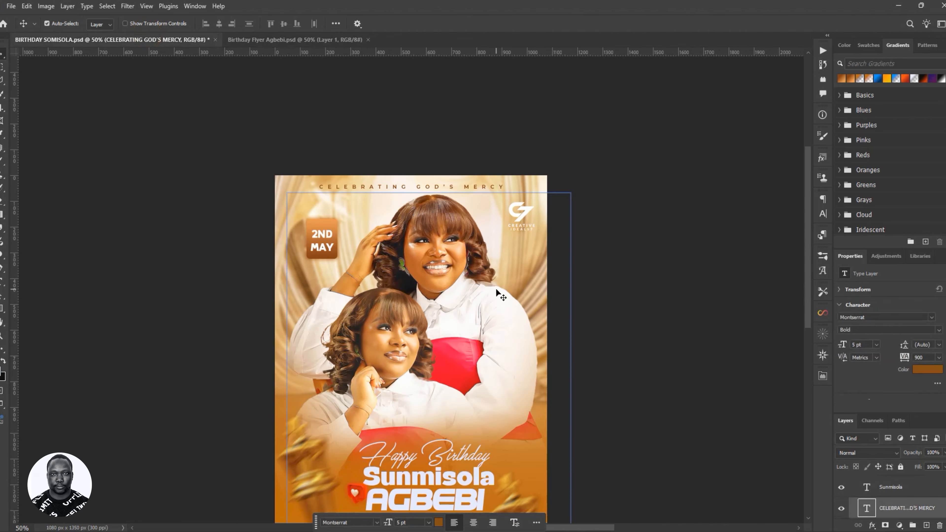
scroll(509, 309, down, 1)
scroll(508, 308, down, 1)
scroll(876, 494, up, 5)
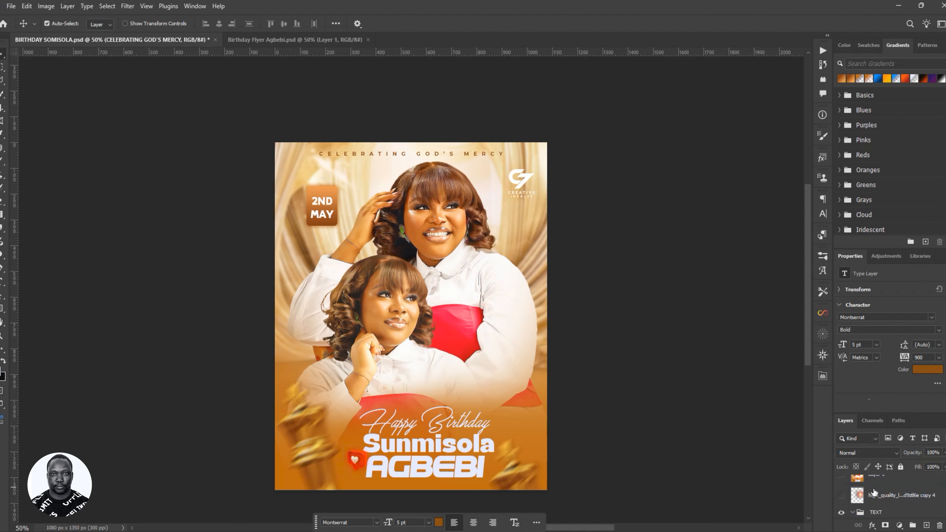
click(876, 493)
click(842, 495)
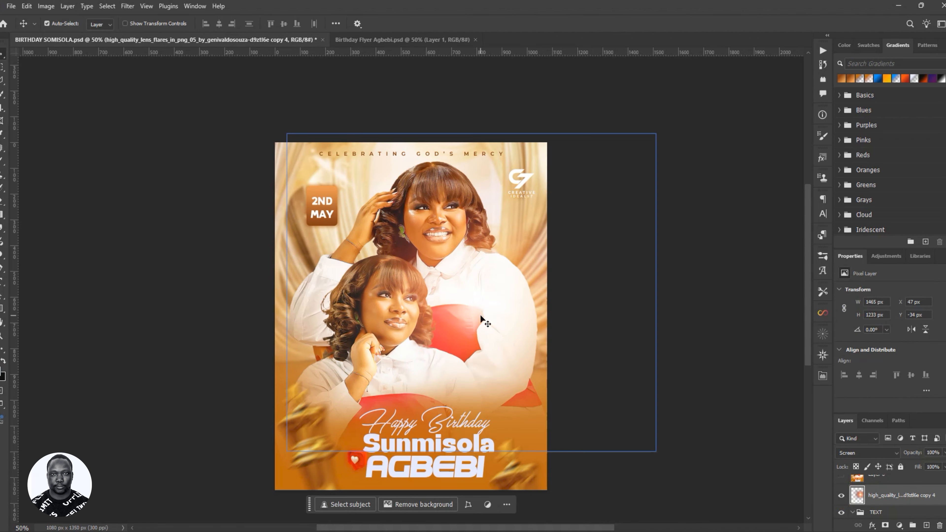
- Bring the lens flare into the Agbebi flyer's upper right and scale it to 1509 × 1270 px
drag(480, 314, 408, 332)
drag(416, 305, 475, 226)
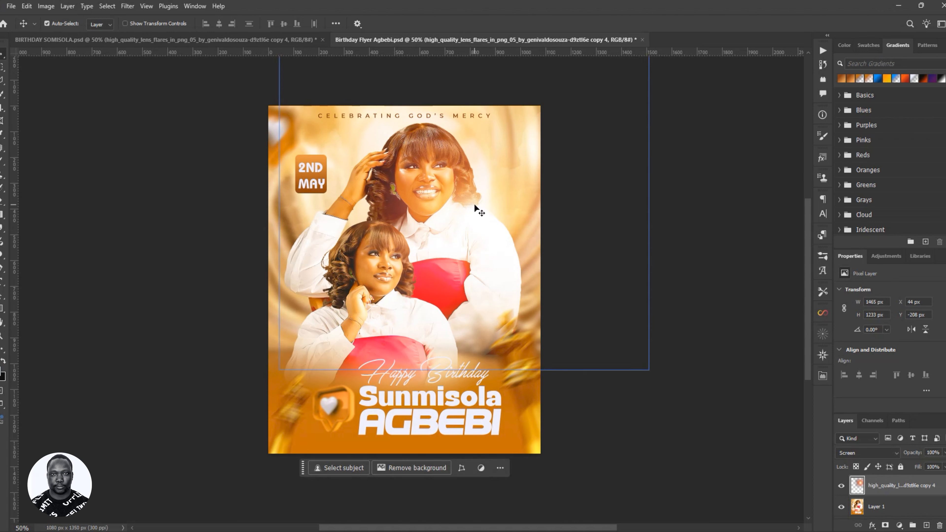
drag(475, 204, 520, 206)
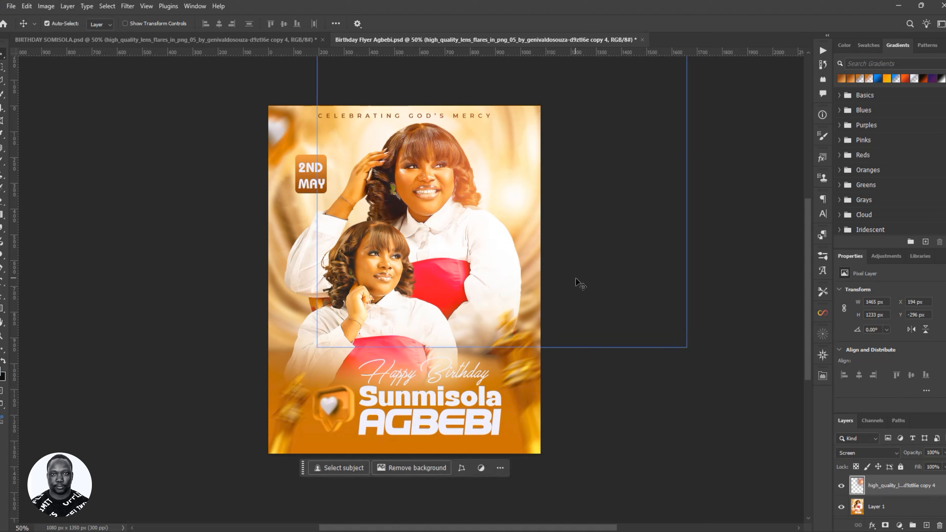
key(ctrl)
key(ctrl+t)
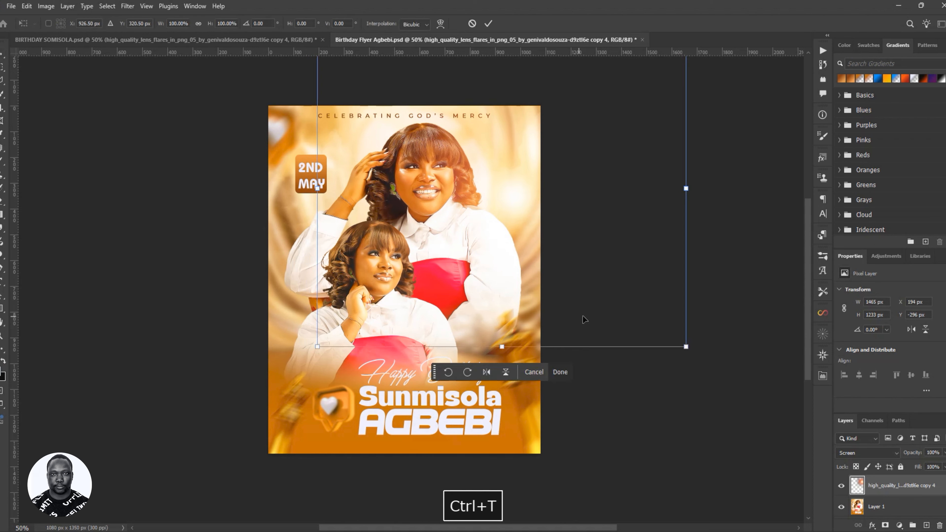
drag(686, 346, 710, 347)
drag(524, 232, 519, 254)
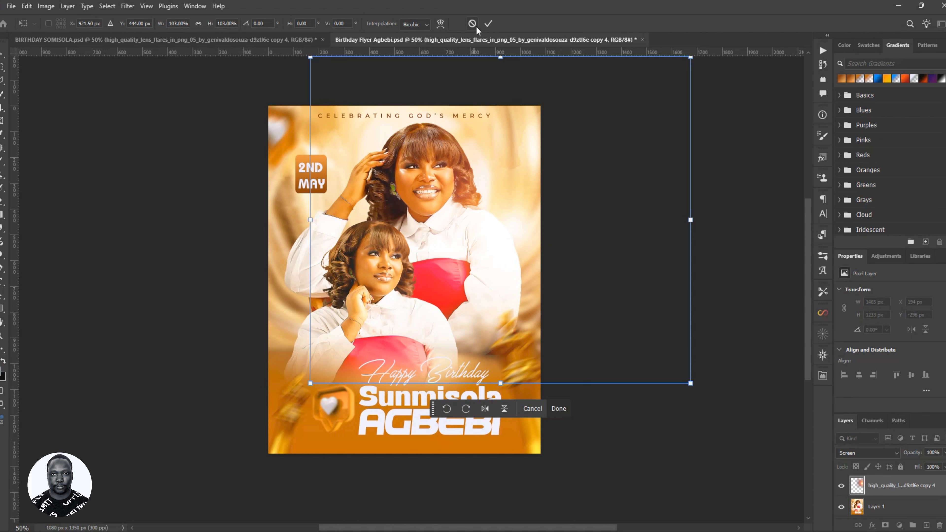
click(487, 23)
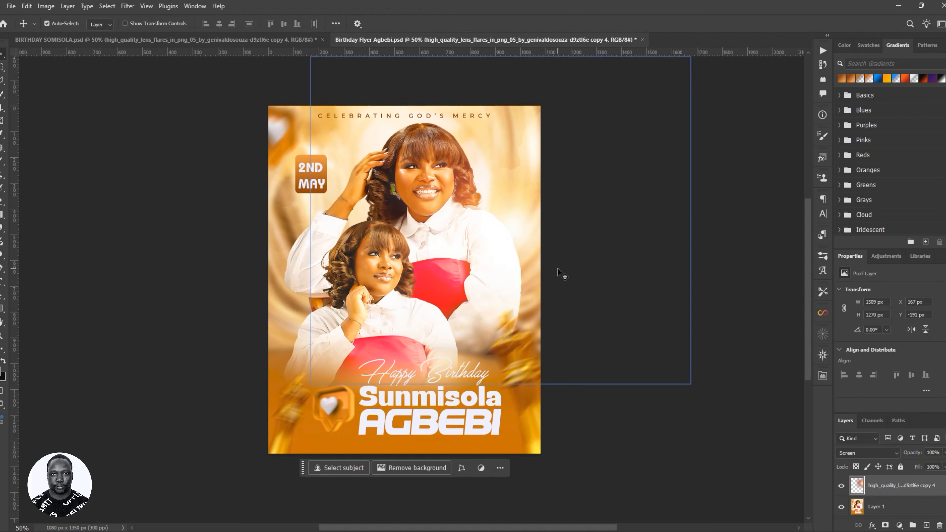
drag(540, 241, 533, 237)
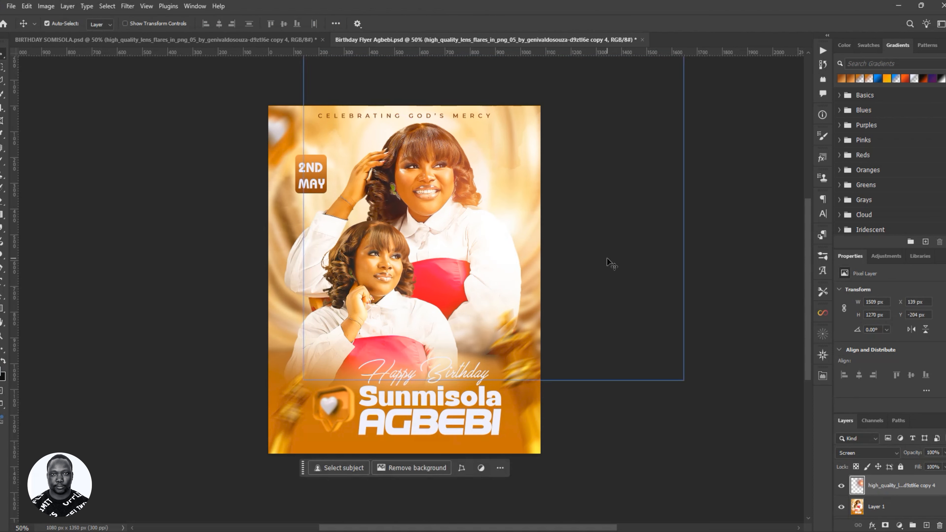
- Shift the lens flare's hue by -23 and move it higher on the flyer
key(ctrl+u)
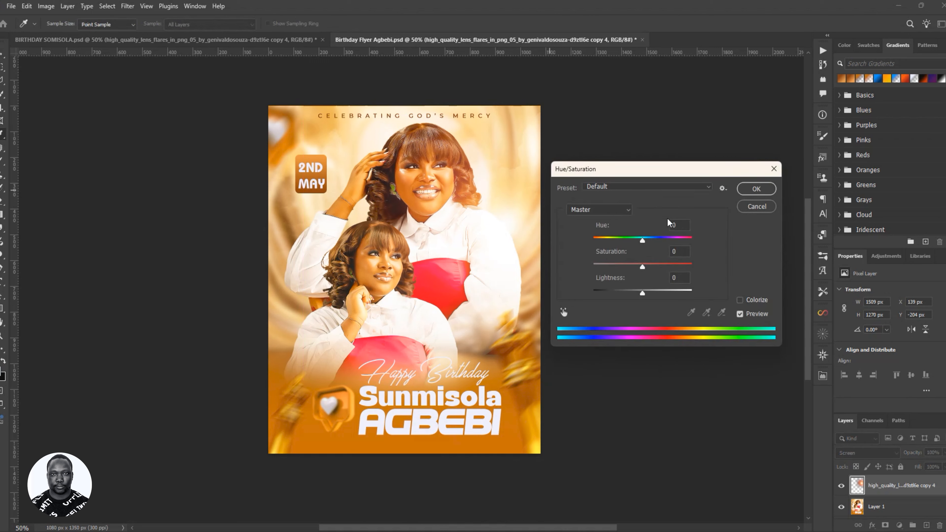
mouse_move(642, 241)
mouse_down()
mouse_move(697, 247)
mouse_move(599, 244)
mouse_move(634, 252)
mouse_up()
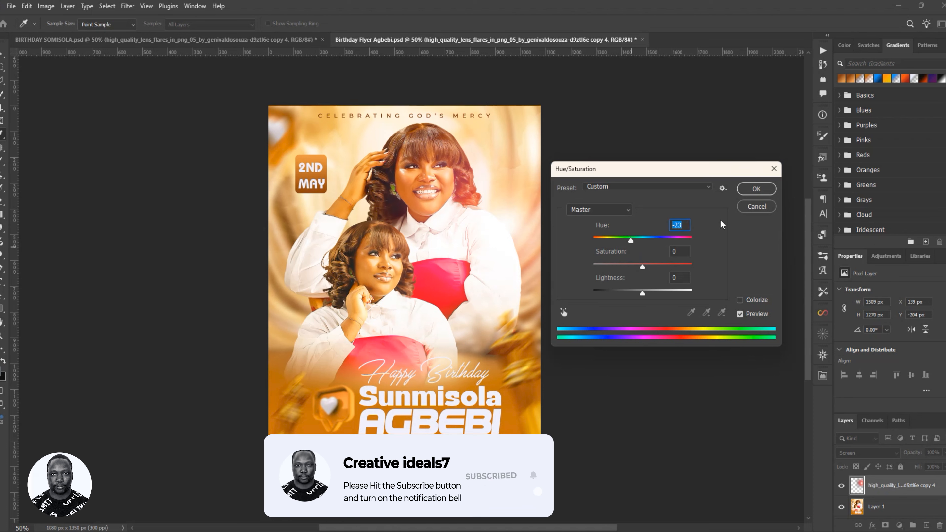
click(756, 189)
drag(503, 431, 474, 274)
- Enlarge the lens flare to 119% and rotate it to about -17.7°
key(ctrl+t)
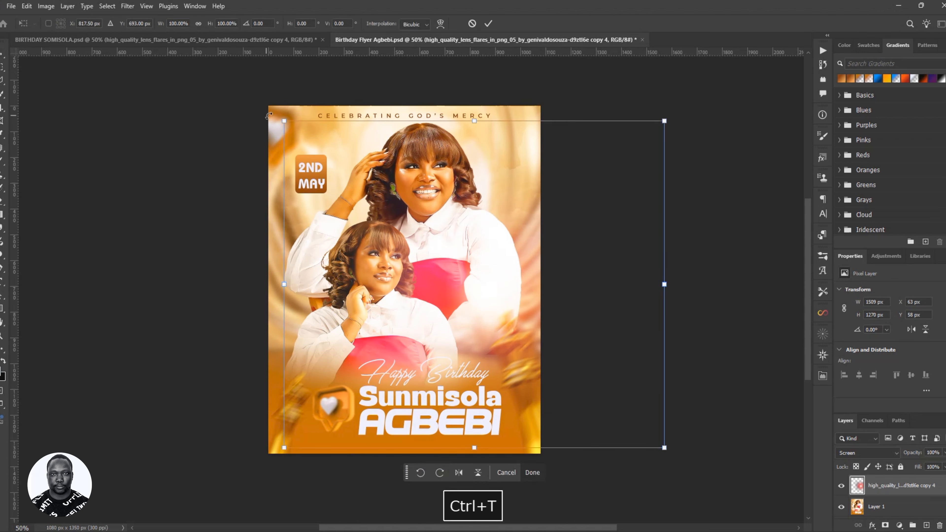
drag(284, 121, 210, 58)
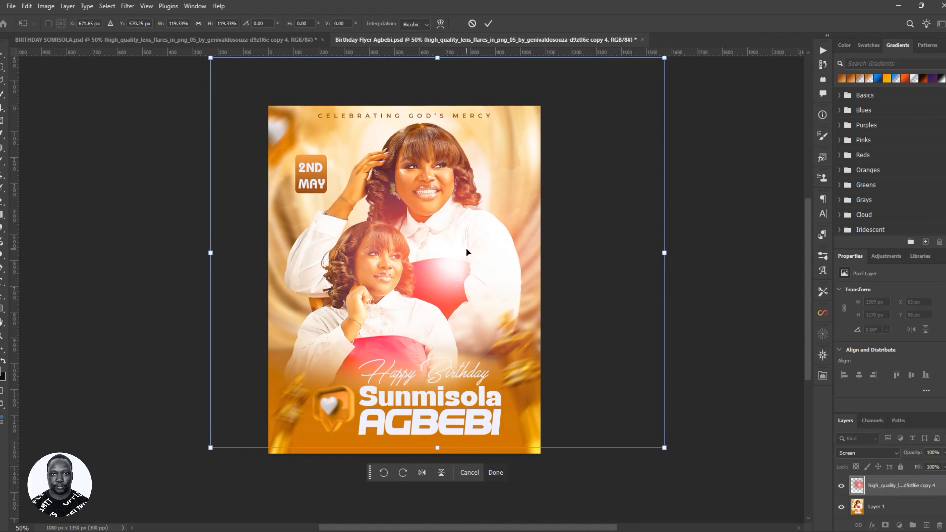
drag(464, 266, 520, 271)
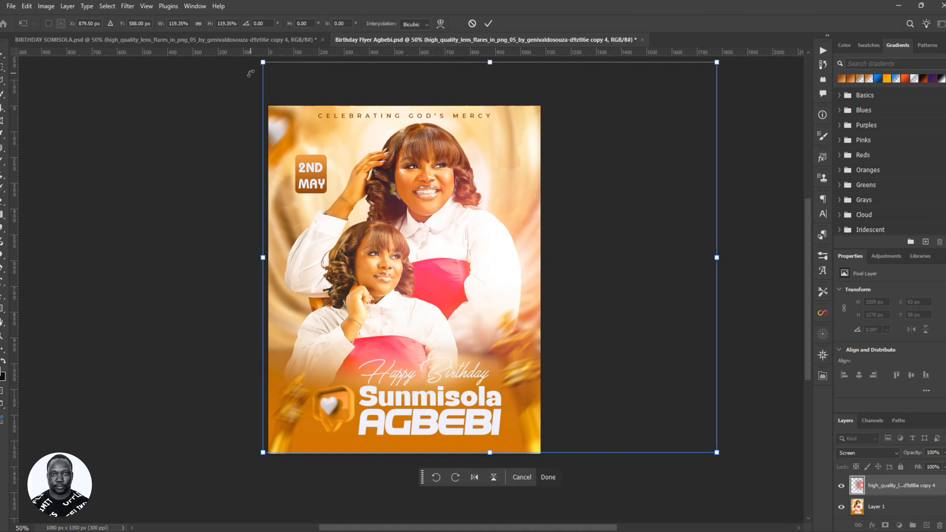
drag(251, 74, 210, 159)
click(511, 265)
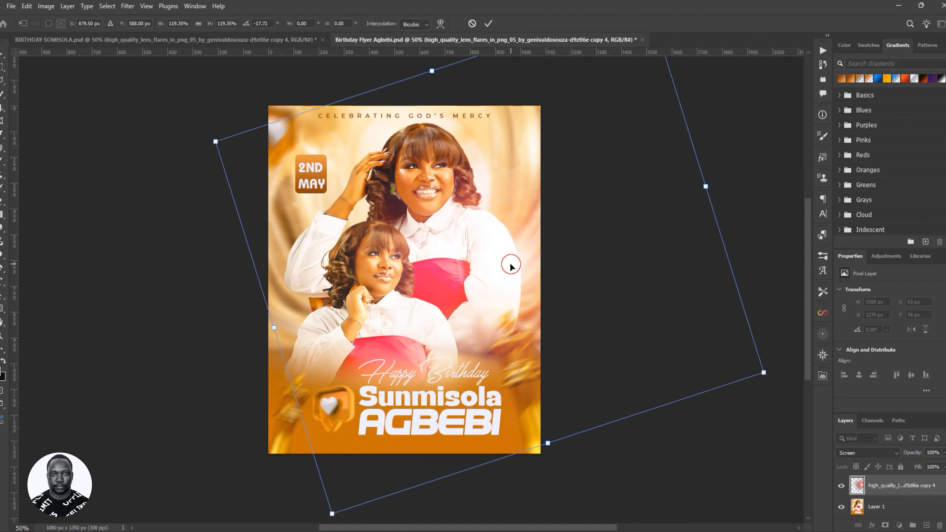
mouse_move(511, 265)
mouse_down()
mouse_move(519, 257)
mouse_move(486, 260)
mouse_move(509, 261)
mouse_move(500, 268)
mouse_up()
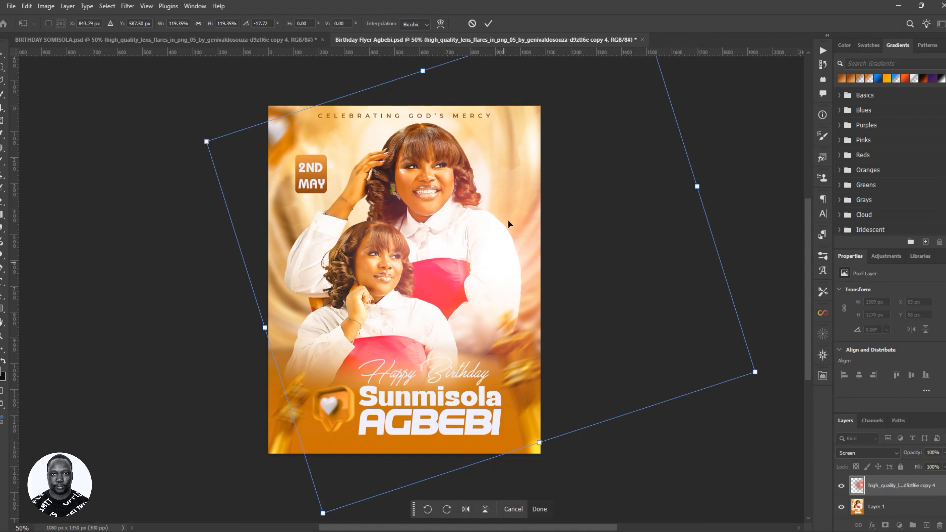
click(488, 24)
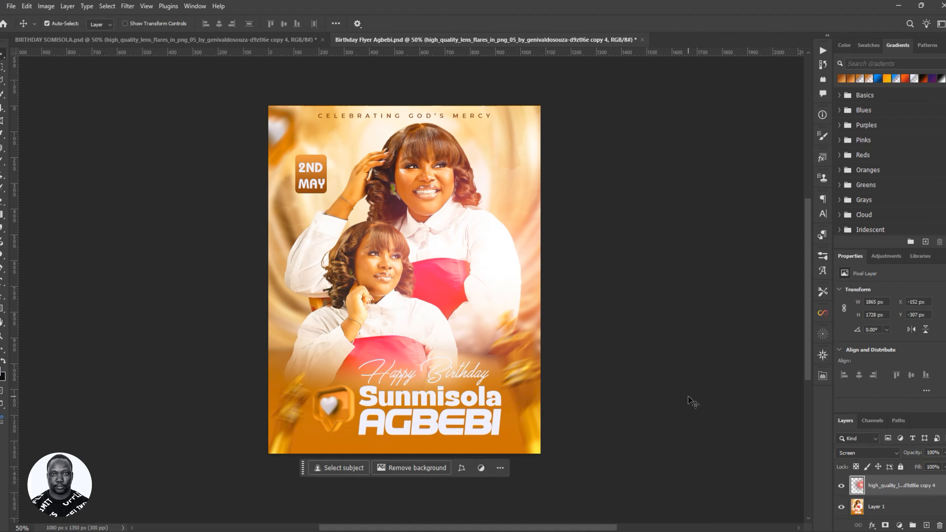
- Save the Agbebi flyer and fit the whole document in the window
key(ctrl+s)
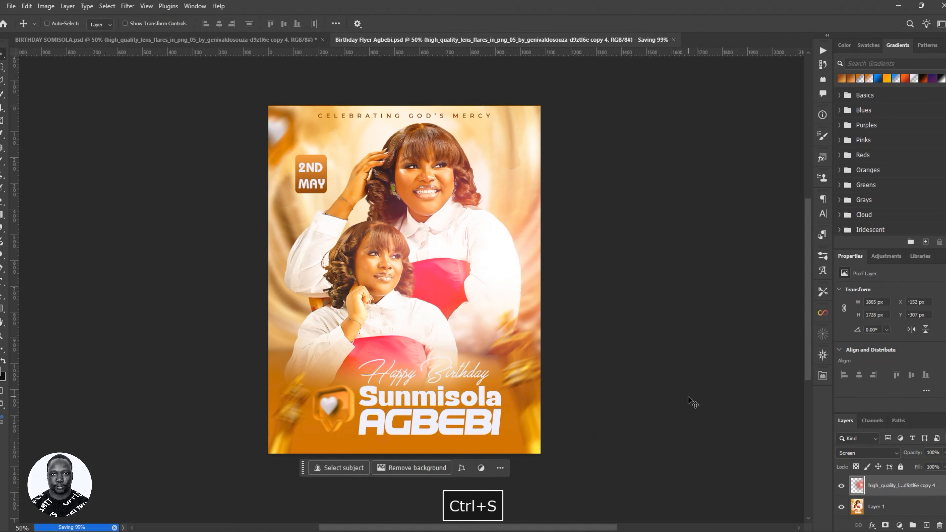
key(ctrl+0)
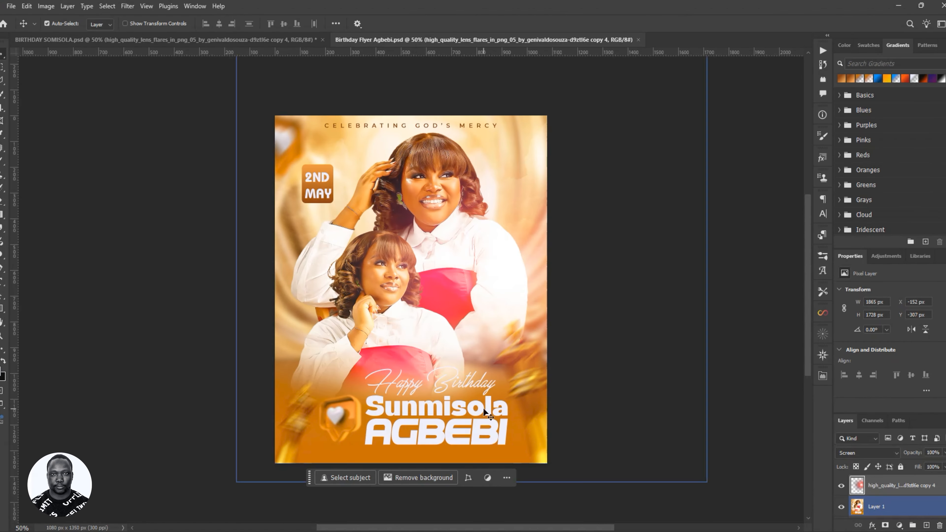
scroll(487, 324, down, 1)
scroll(486, 317, up, 2)
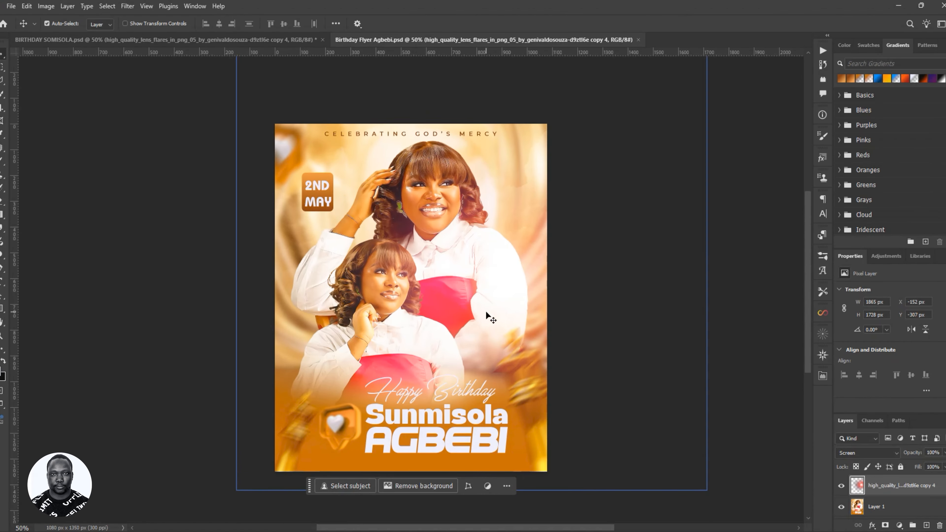